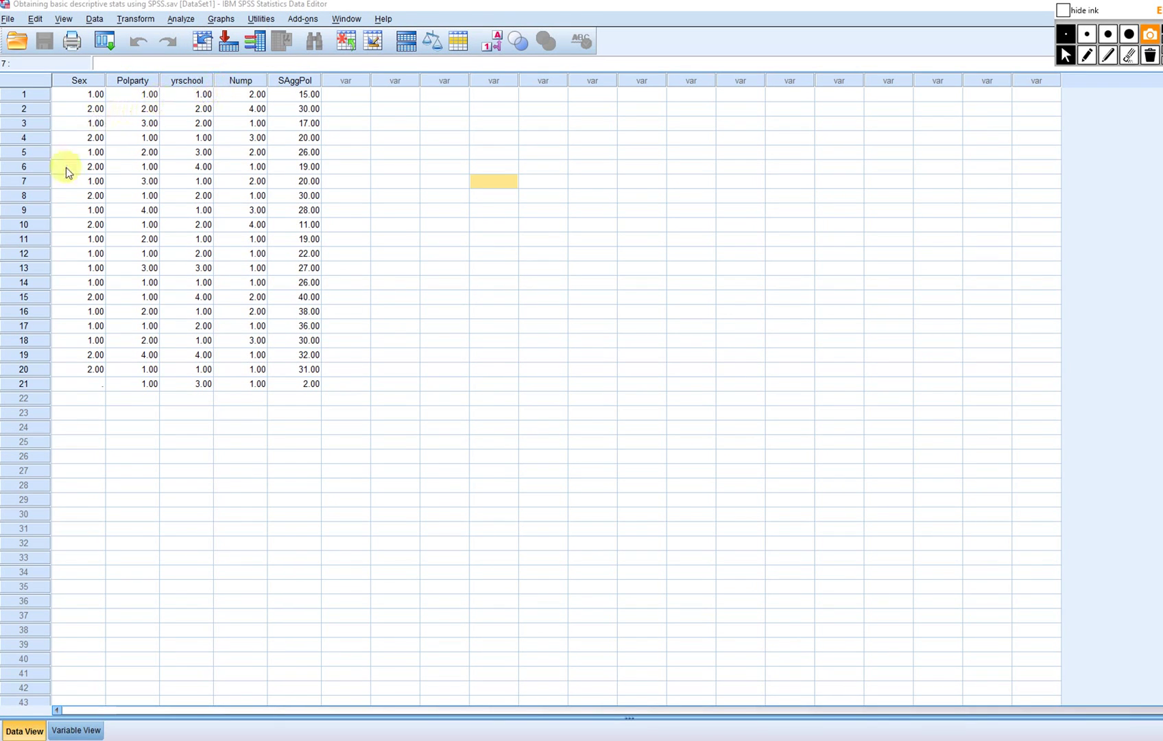
# Examine the case rows and the Sex, Polparty, yrschool, Nump and SAggPol columns in the data grid
pyautogui.click(86, 94)
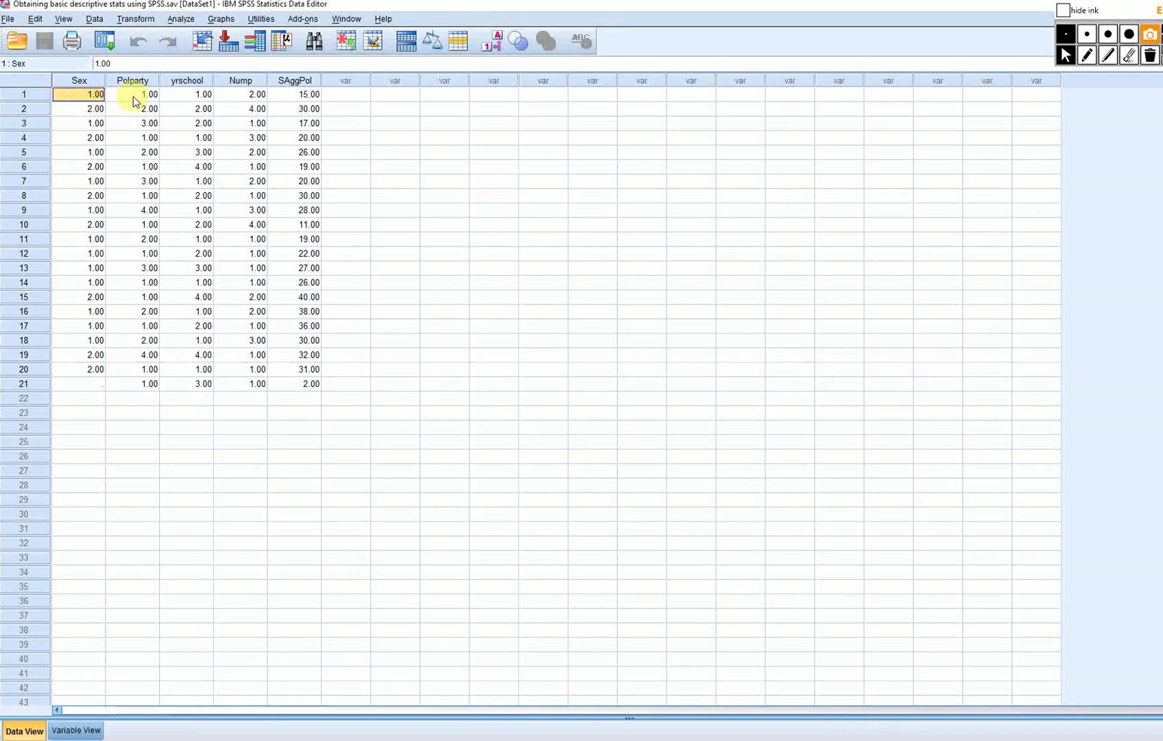
pyautogui.click(133, 95)
pyautogui.click(180, 94)
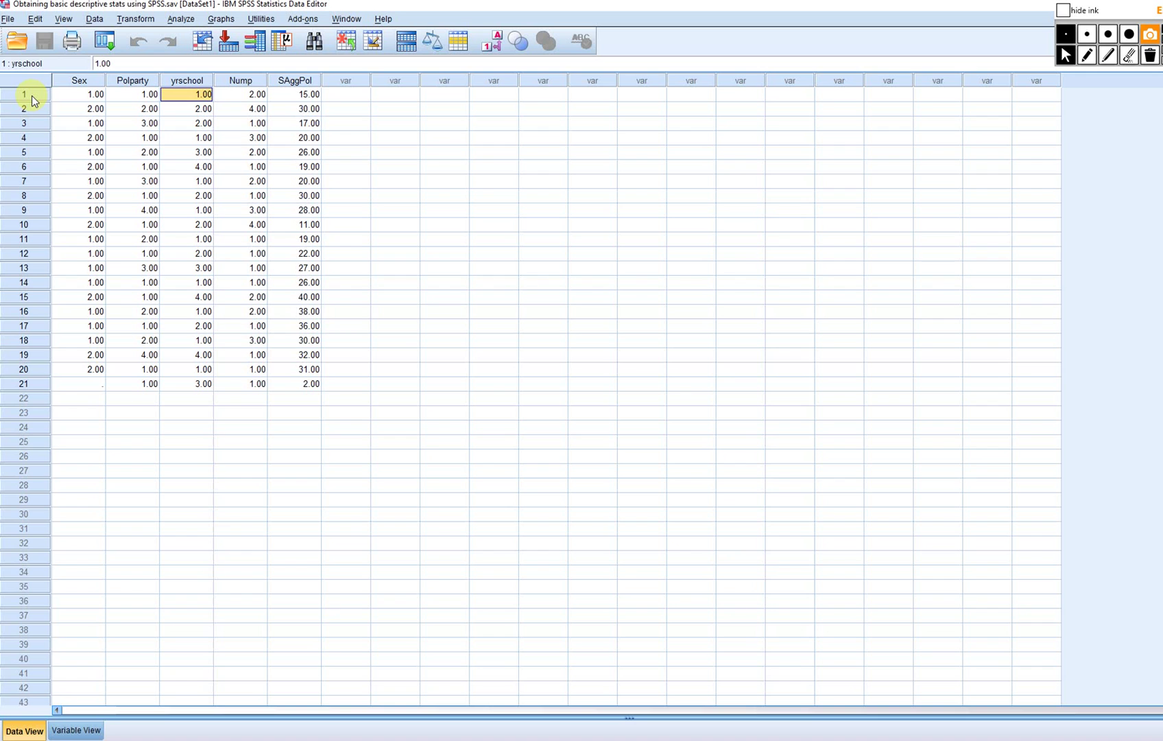
pyautogui.moveTo(32, 96); pyautogui.dragTo(48, 387)
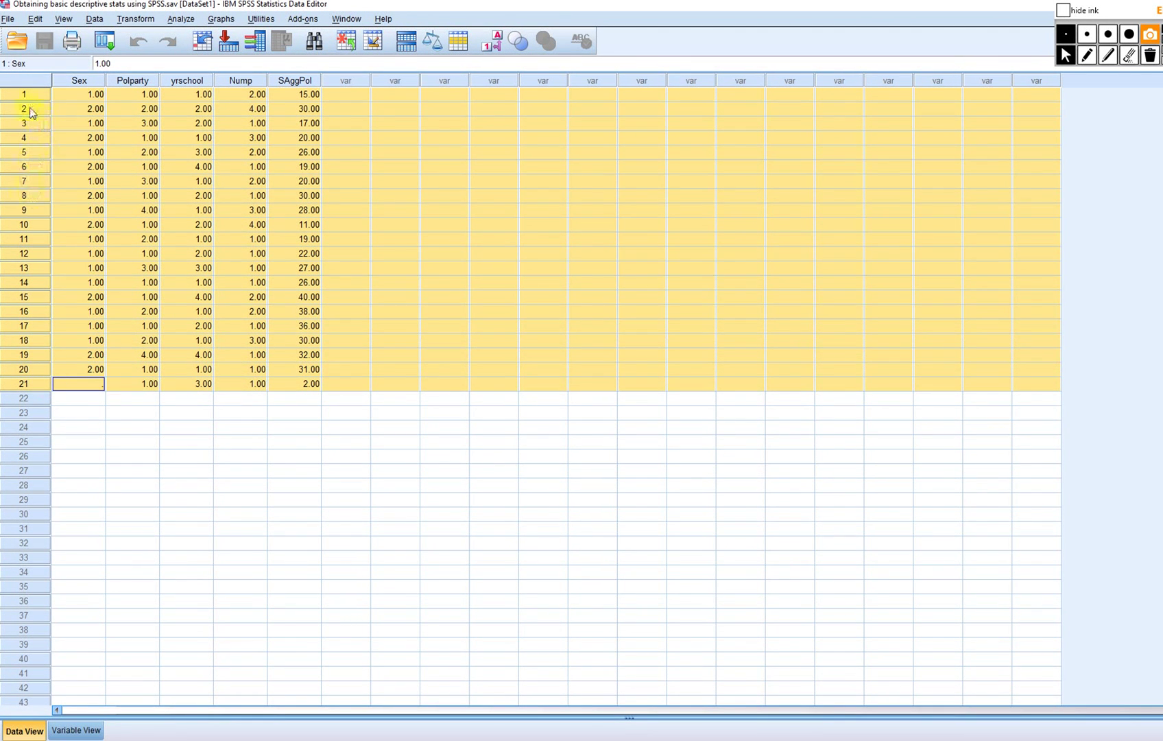
pyautogui.click(274, 428)
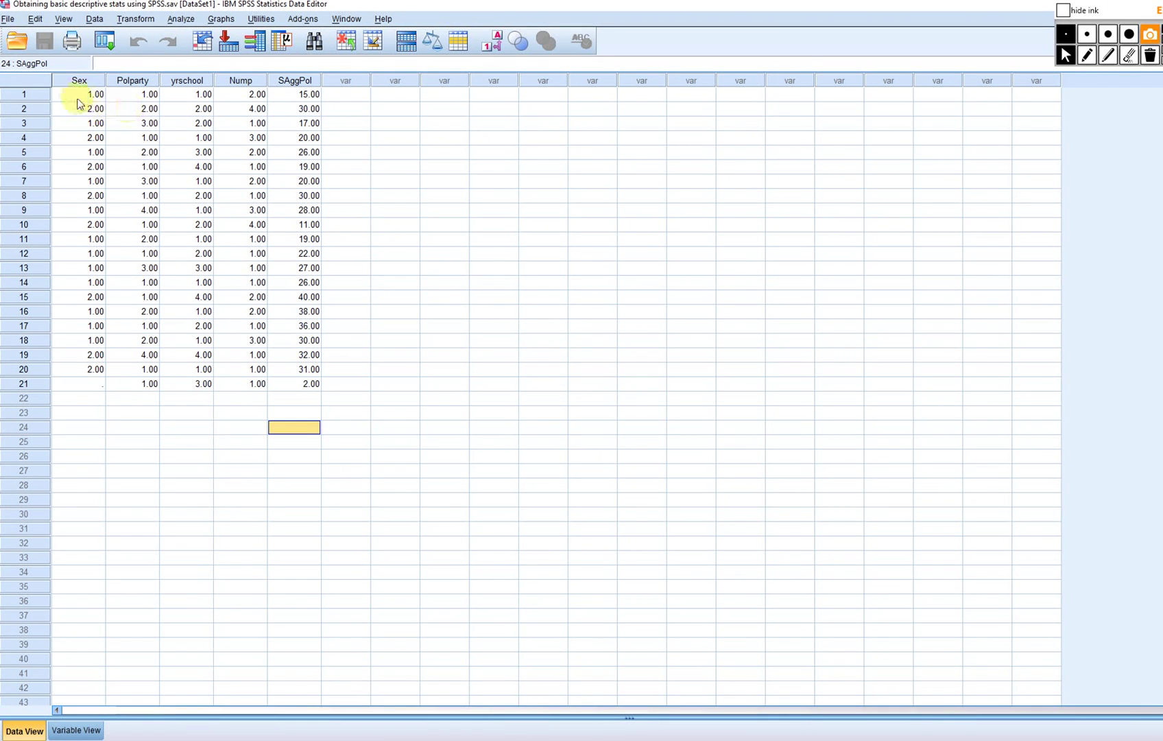
pyautogui.moveTo(41, 96); pyautogui.dragTo(53, 388)
pyautogui.click(68, 134)
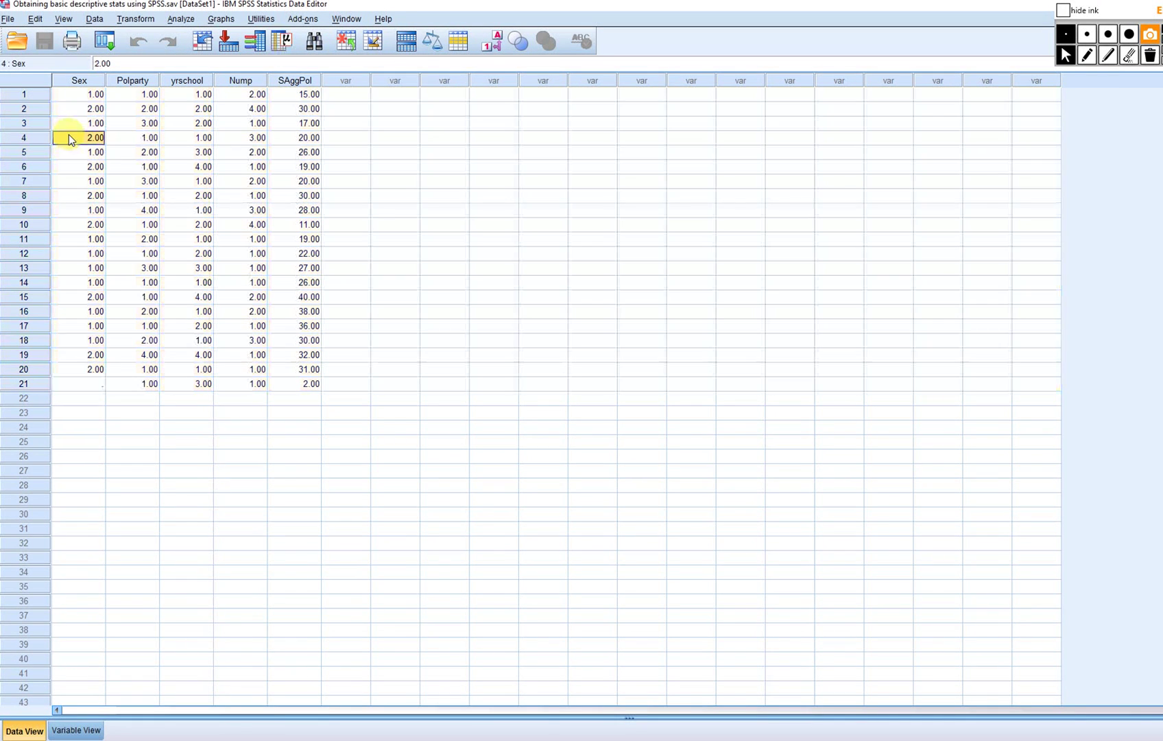
pyautogui.click(86, 98)
pyautogui.click(123, 96)
pyautogui.click(190, 81)
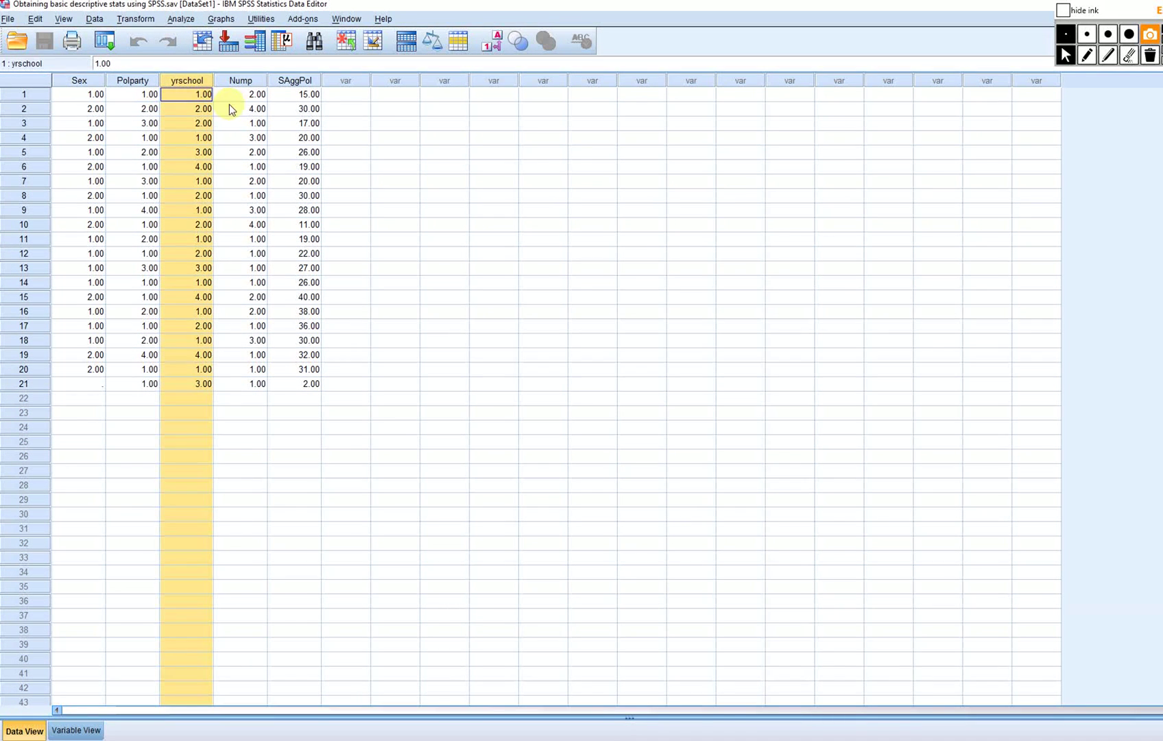
pyautogui.click(260, 80)
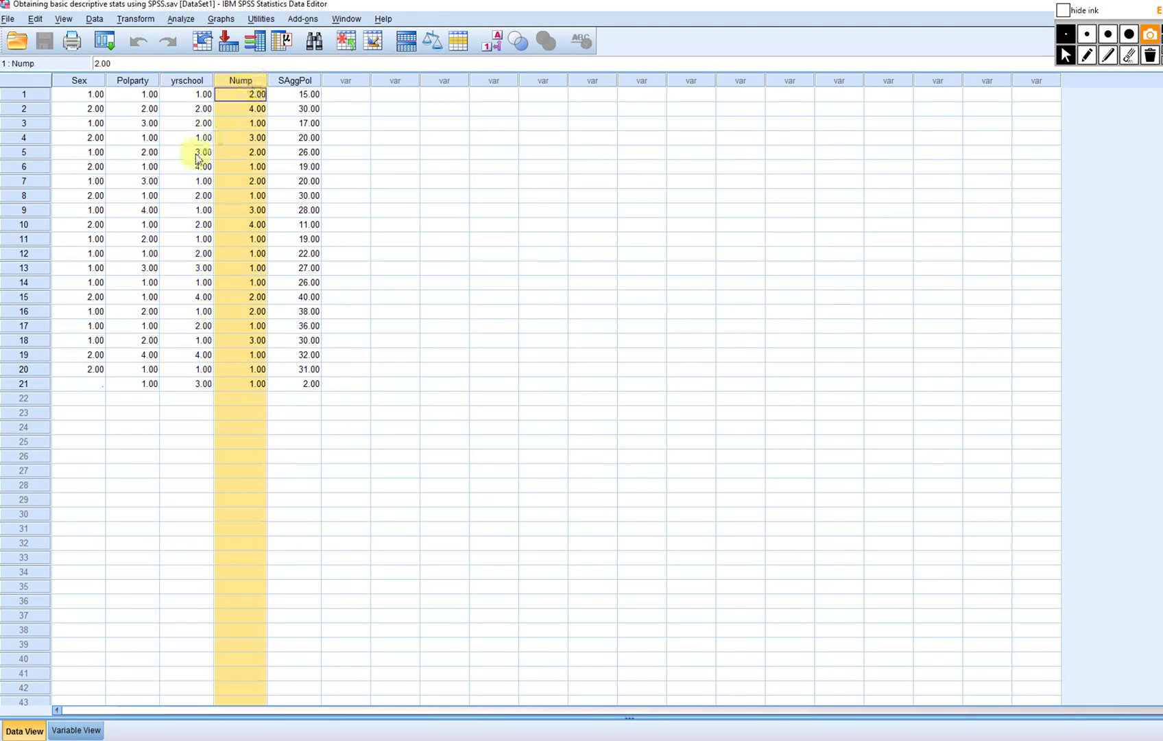
pyautogui.click(295, 81)
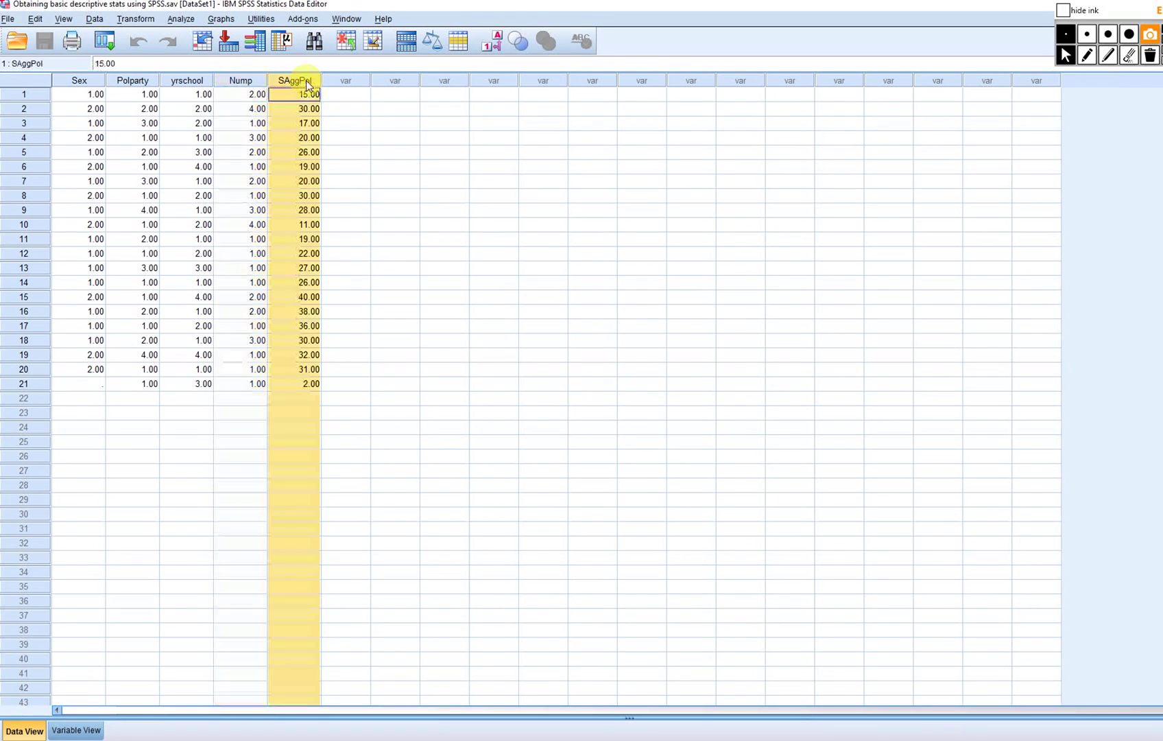
pyautogui.click(416, 267)
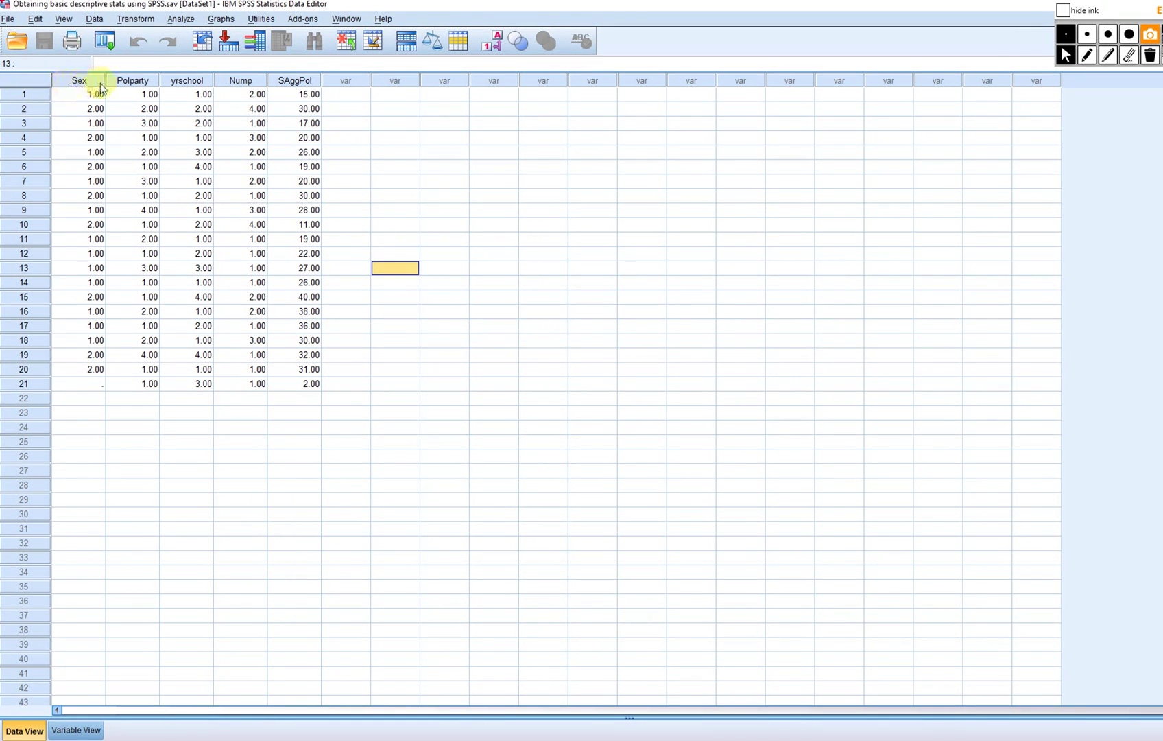
pyautogui.moveTo(35, 94); pyautogui.dragTo(57, 390)
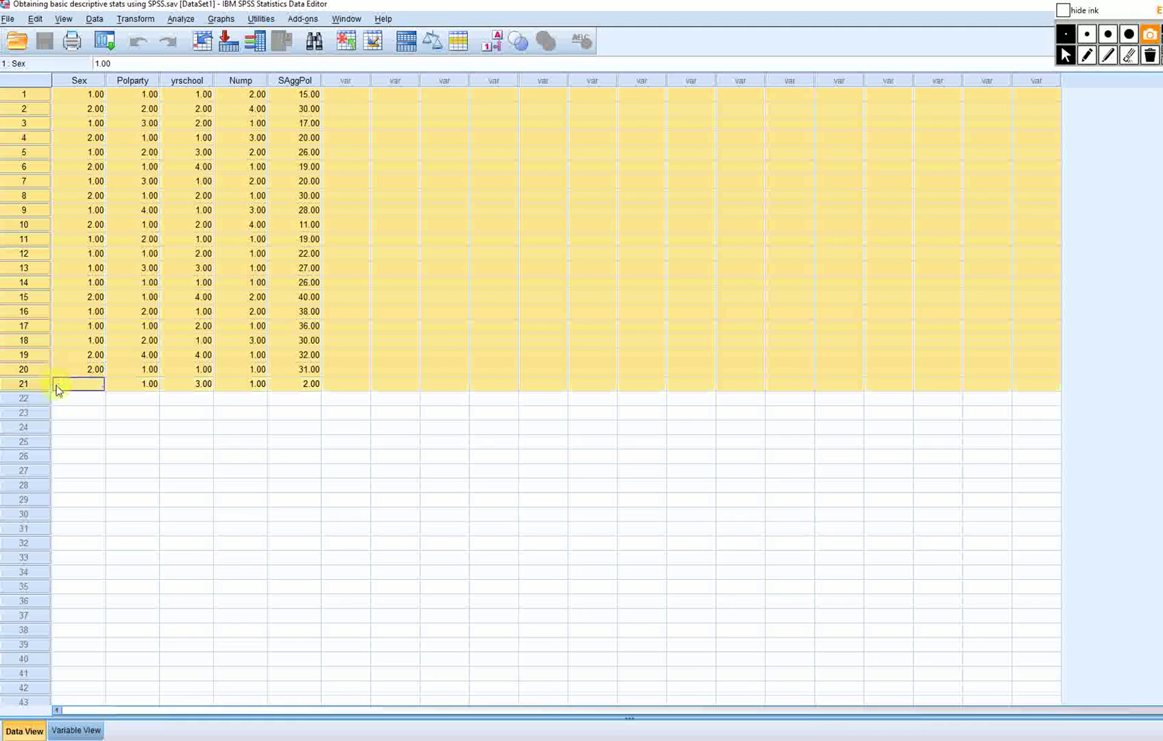
pyautogui.click(287, 153)
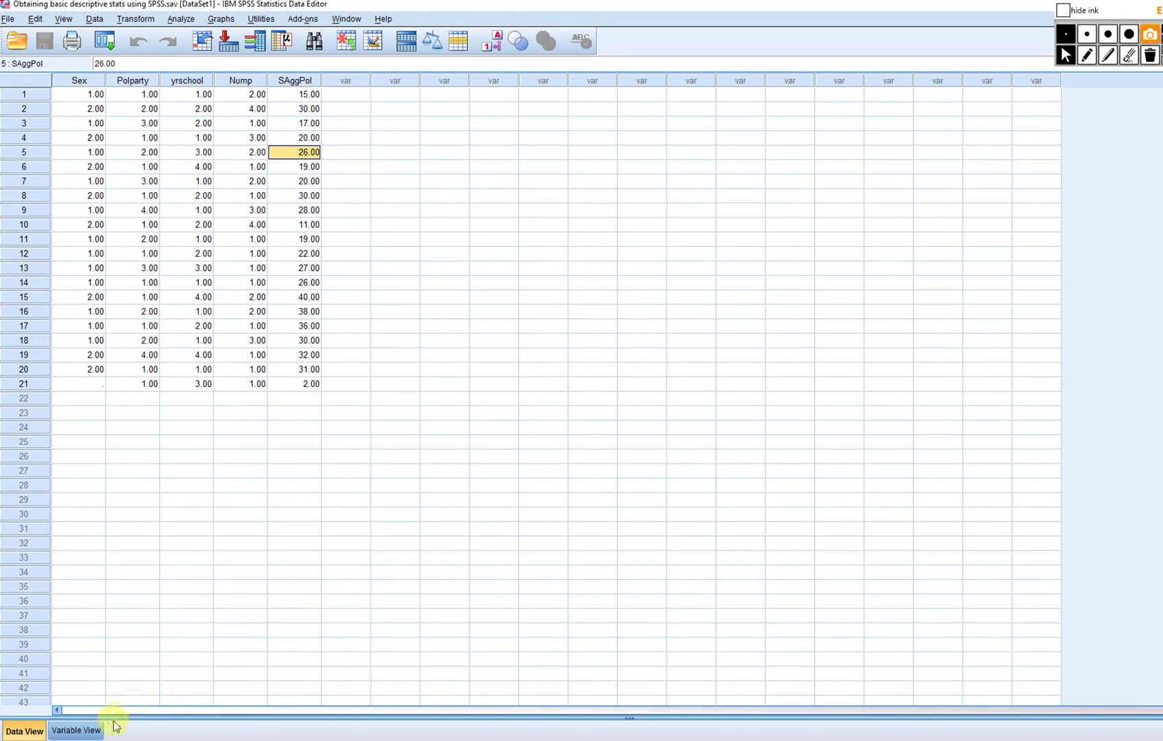
# Show the variable definitions and inspect the value labels assigned to Sex, leaving them as they are
pyautogui.click(76, 730)
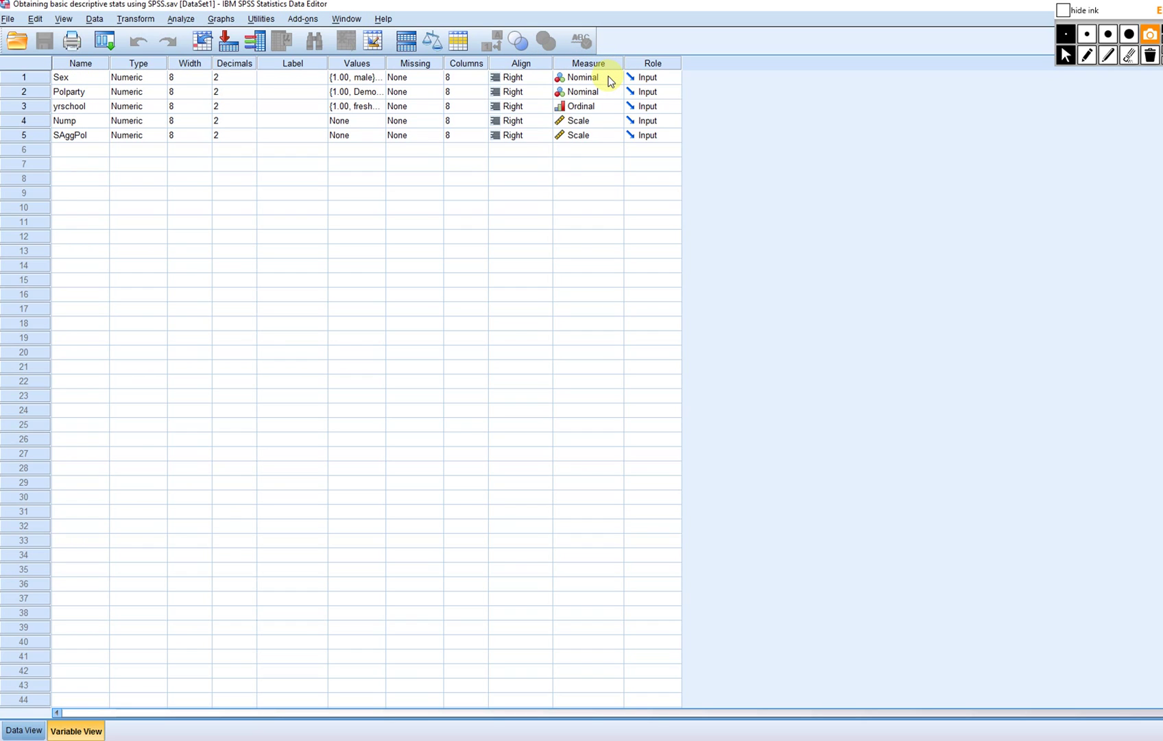
pyautogui.click(379, 77)
pyautogui.click(381, 77)
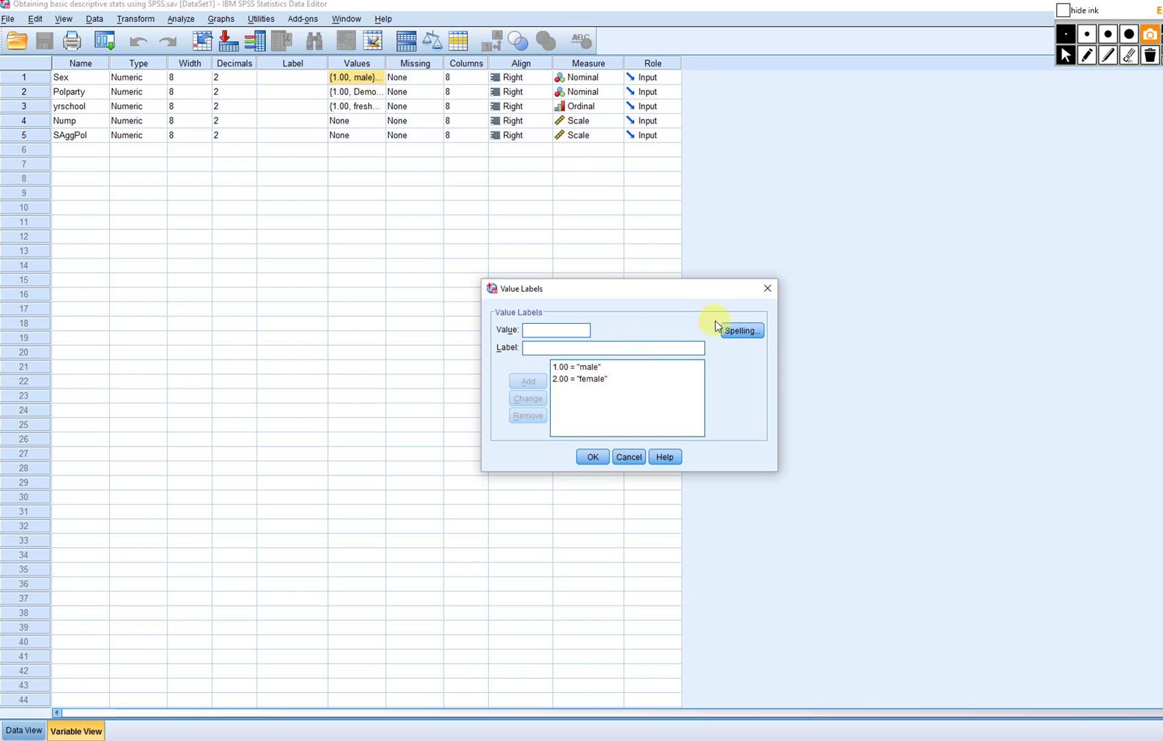
pyautogui.click(771, 295)
# Inspect the value labels assigned to the Polparty variable and close them without changes
pyautogui.click(96, 94)
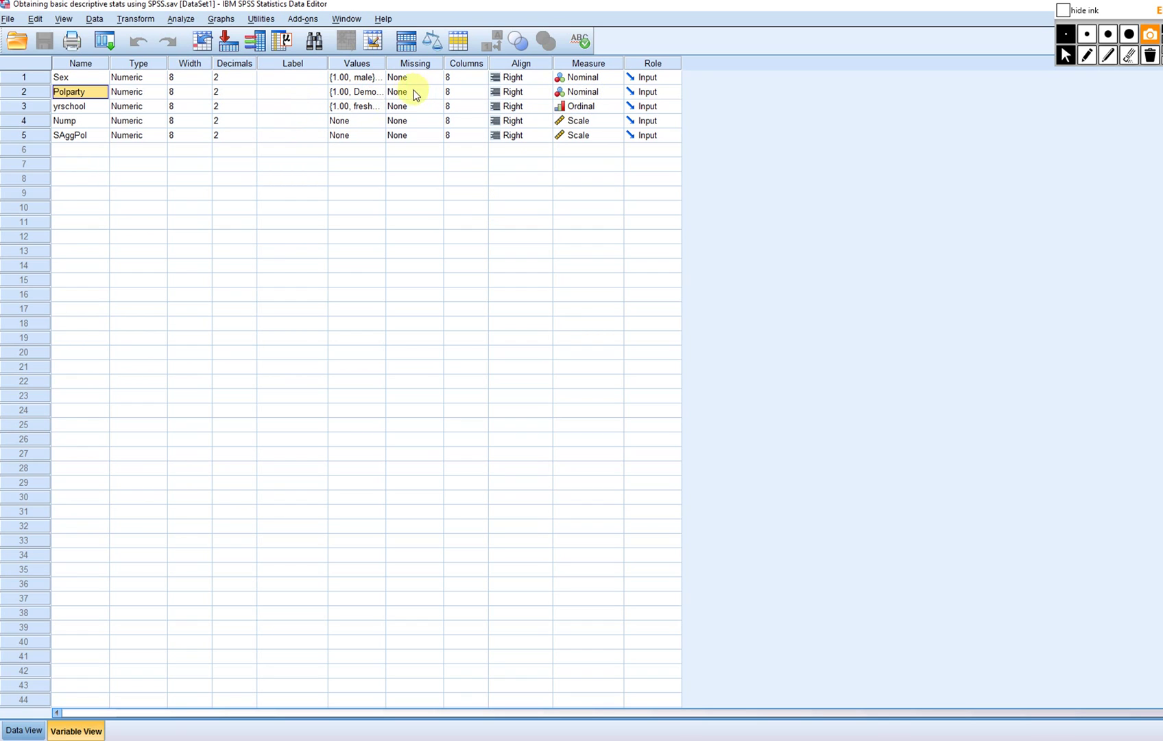
pyautogui.click(378, 93)
pyautogui.click(380, 92)
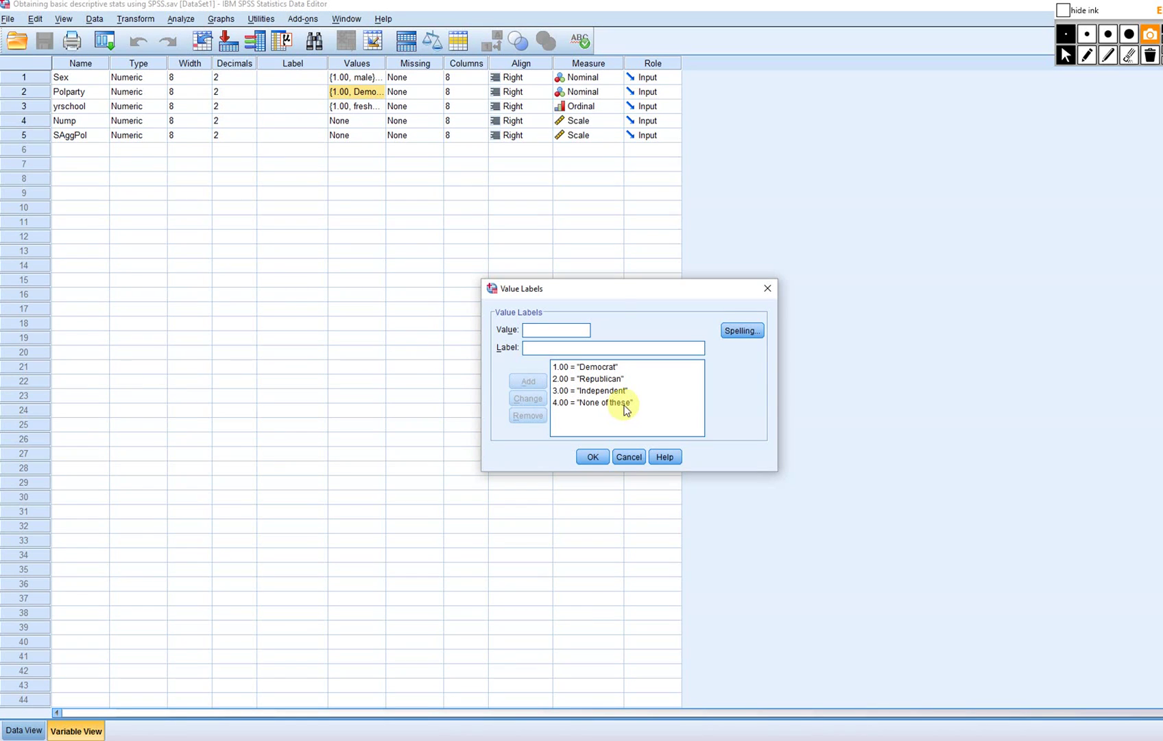
pyautogui.click(767, 288)
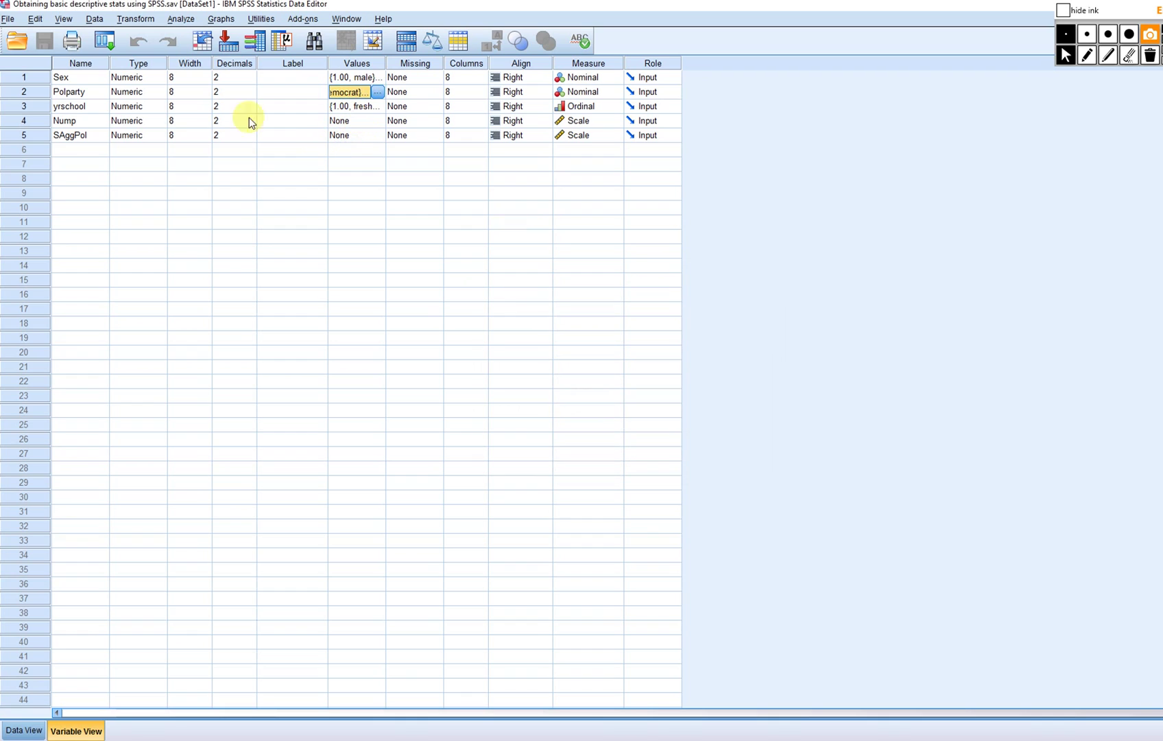
# Inspect the value labels assigned to the yrschool variable and close them without changes
pyautogui.click(83, 107)
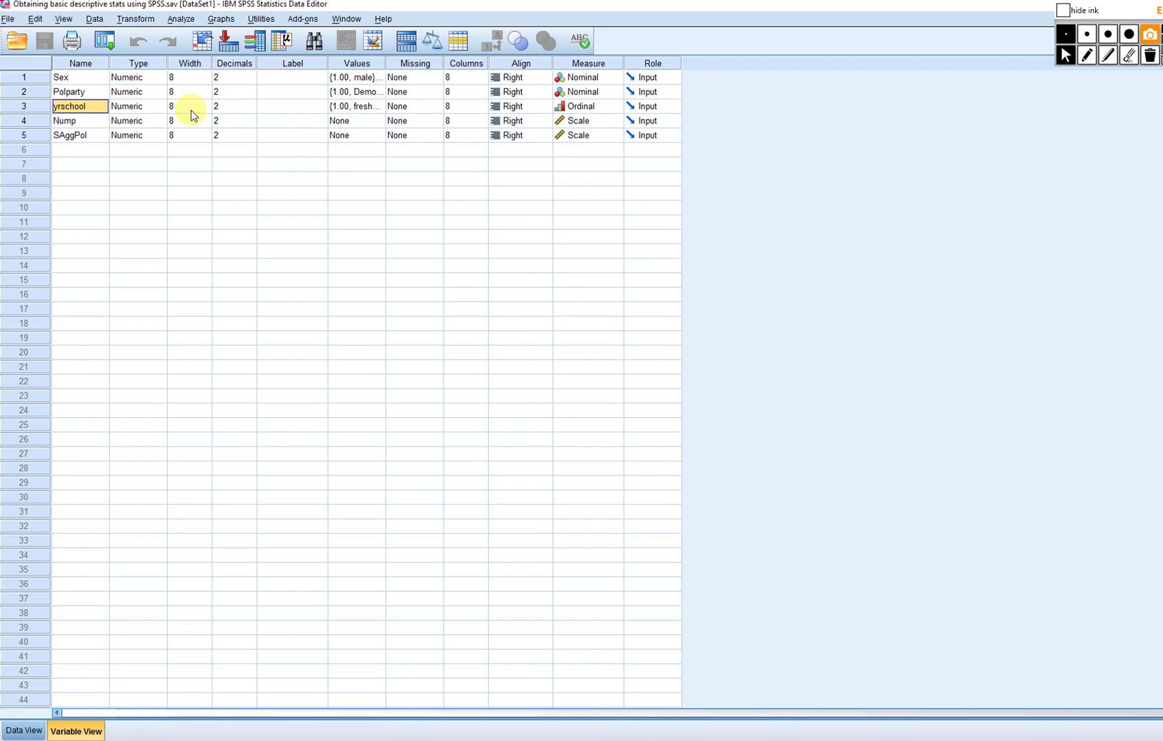
pyautogui.click(380, 106)
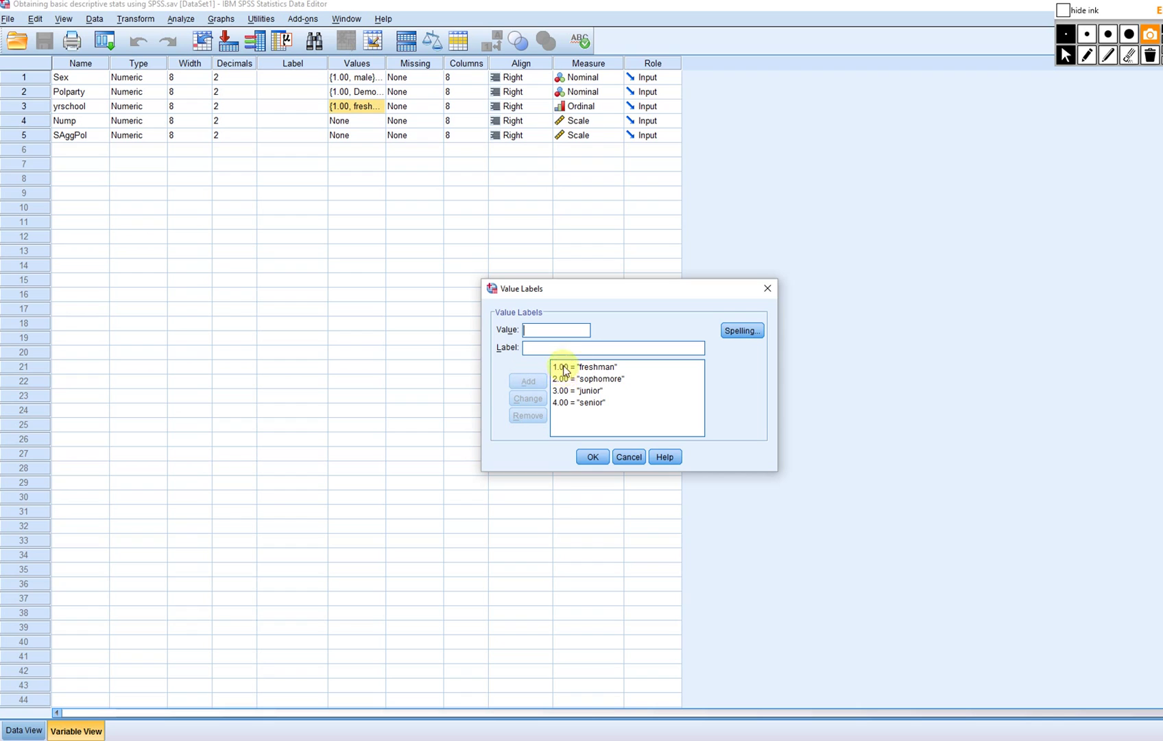
pyautogui.click(768, 288)
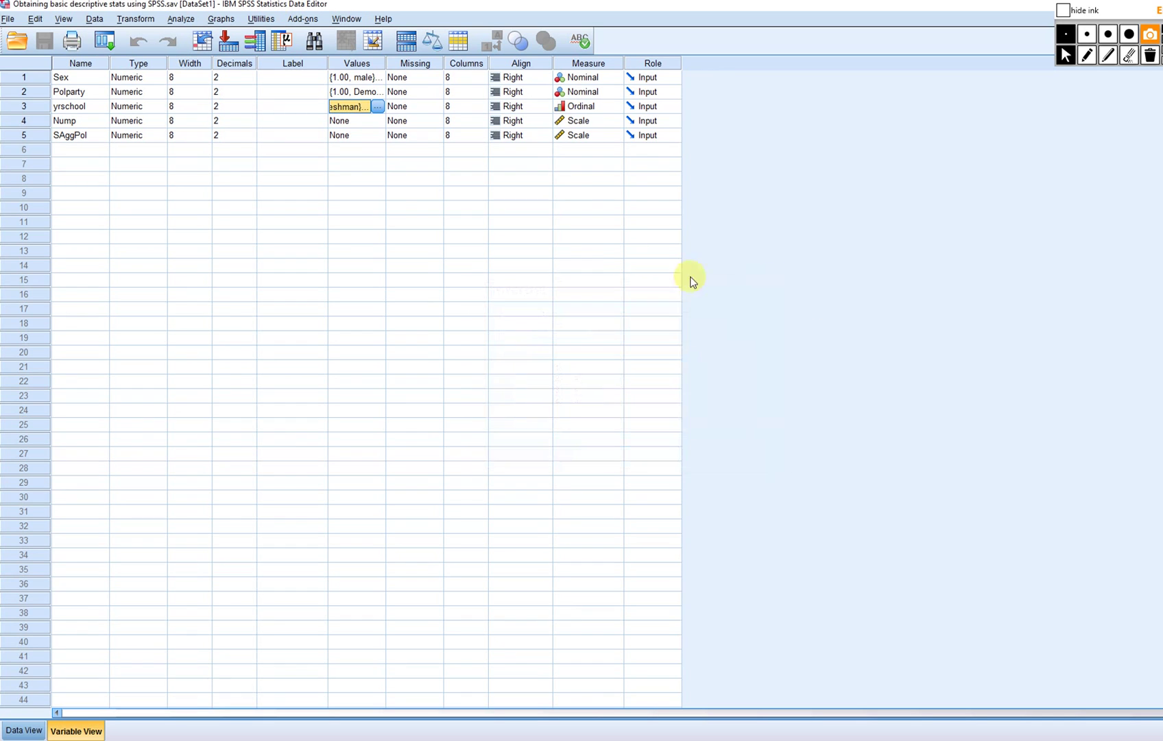
pyautogui.click(396, 194)
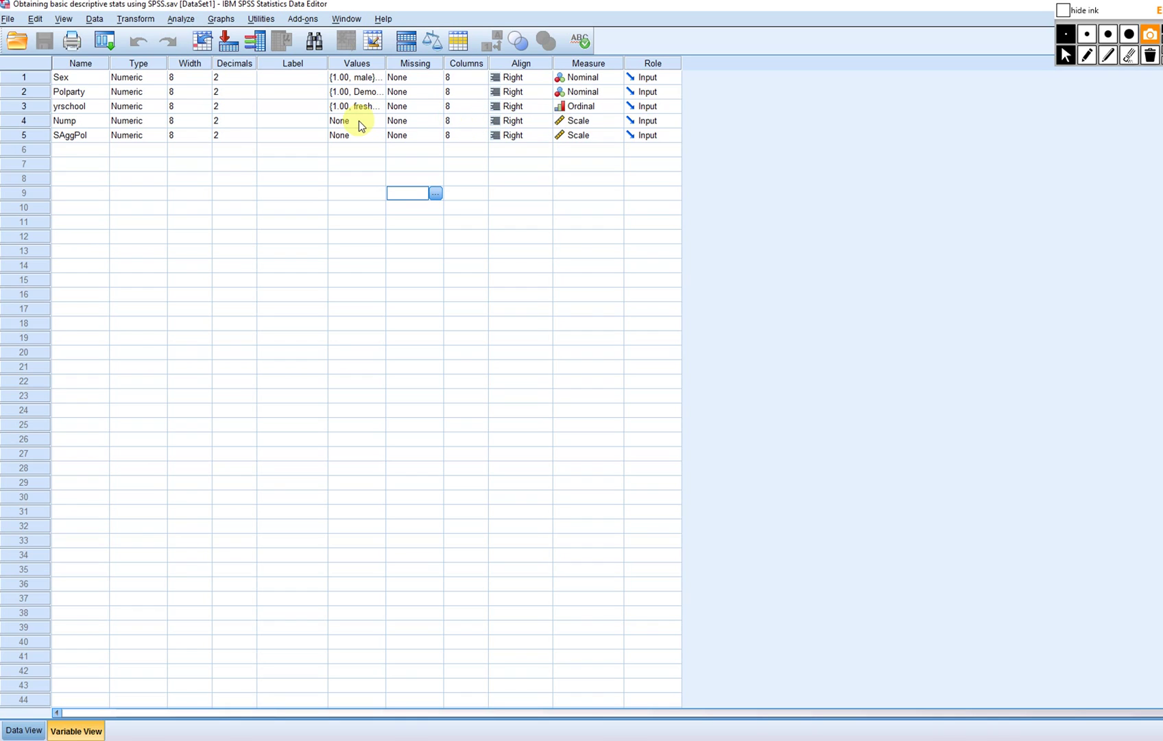
# Set the measurement level of Nump to Scale and return to the case data
pyautogui.click(616, 122)
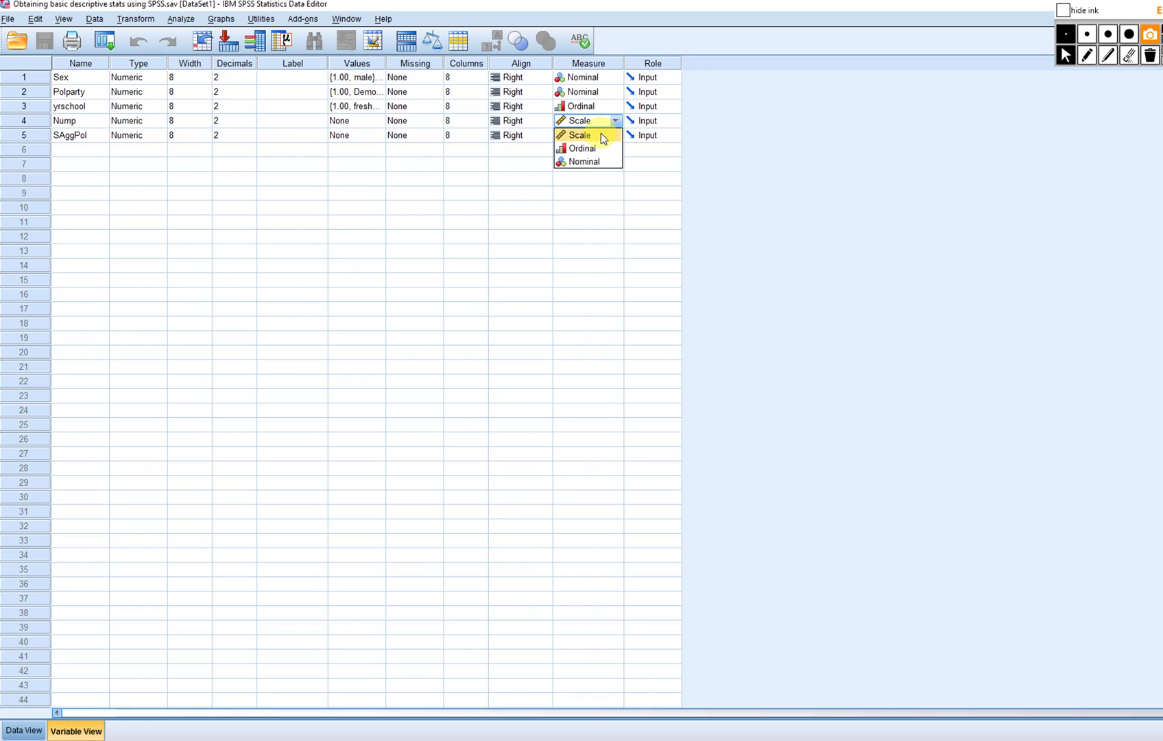
pyautogui.click(603, 137)
pyautogui.click(23, 730)
pyautogui.click(433, 272)
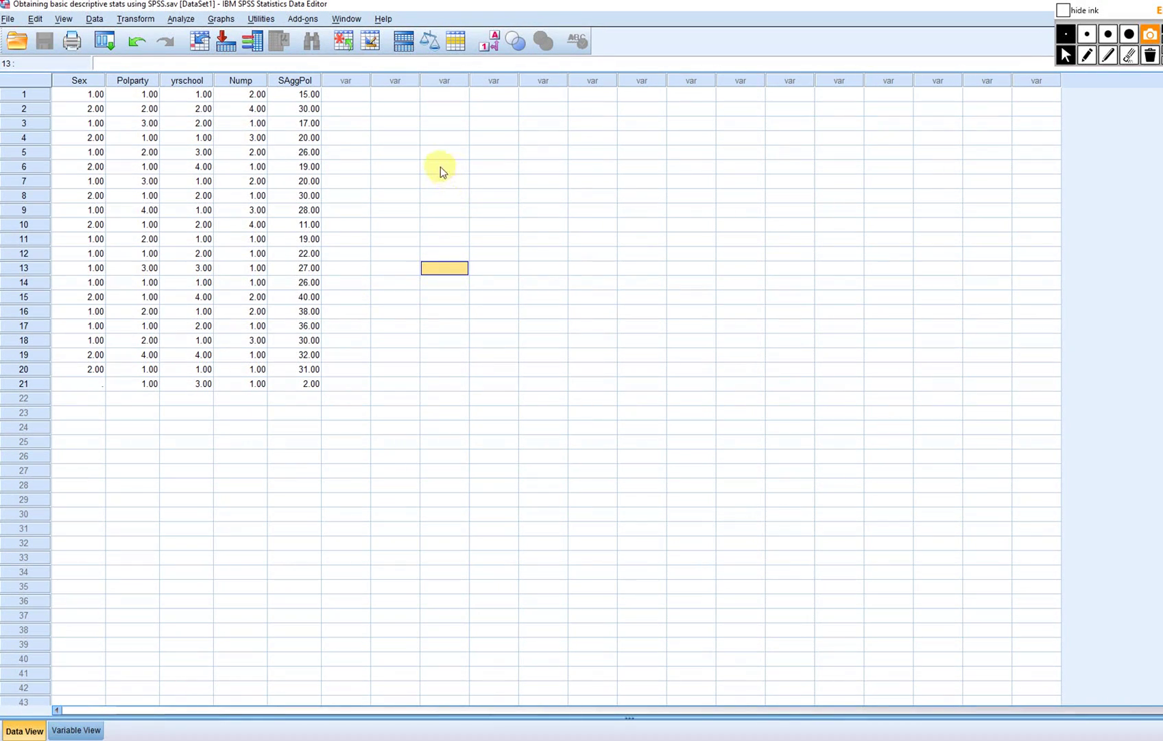
pyautogui.click(602, 473)
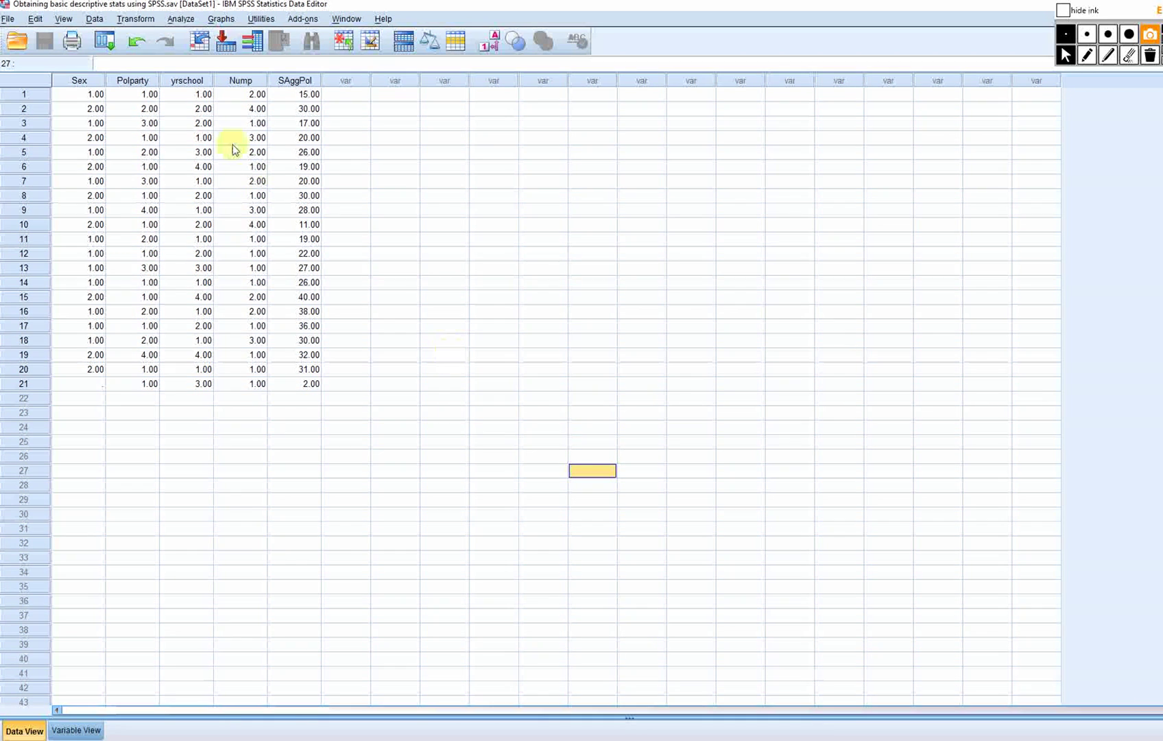
# Examine the Sex and Polparty columns in the data grid, leaving no column selected
pyautogui.click(81, 81)
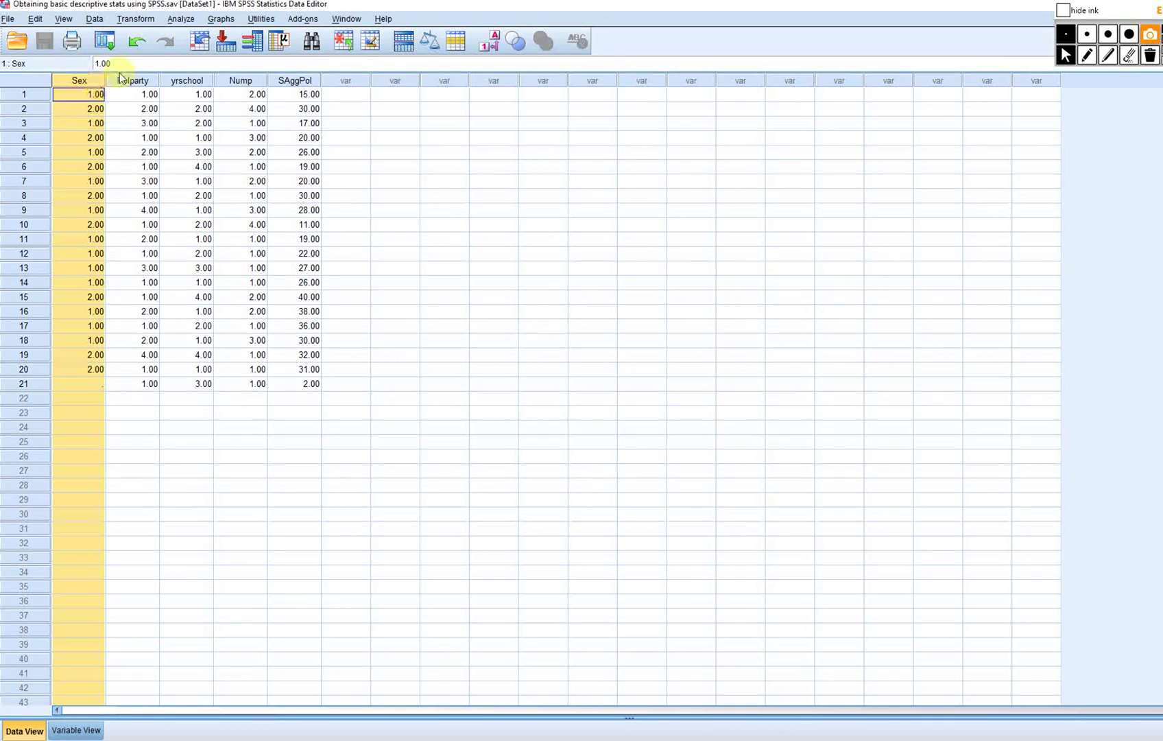
pyautogui.click(123, 80)
pyautogui.click(456, 148)
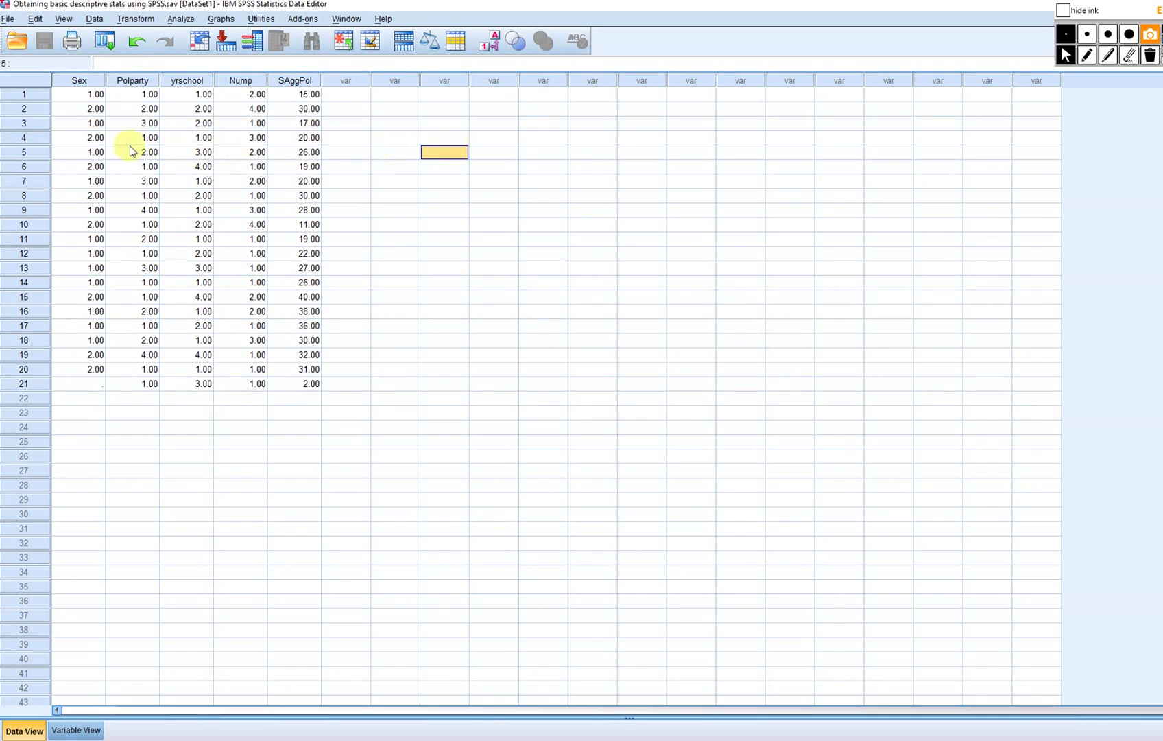
pyautogui.click(77, 81)
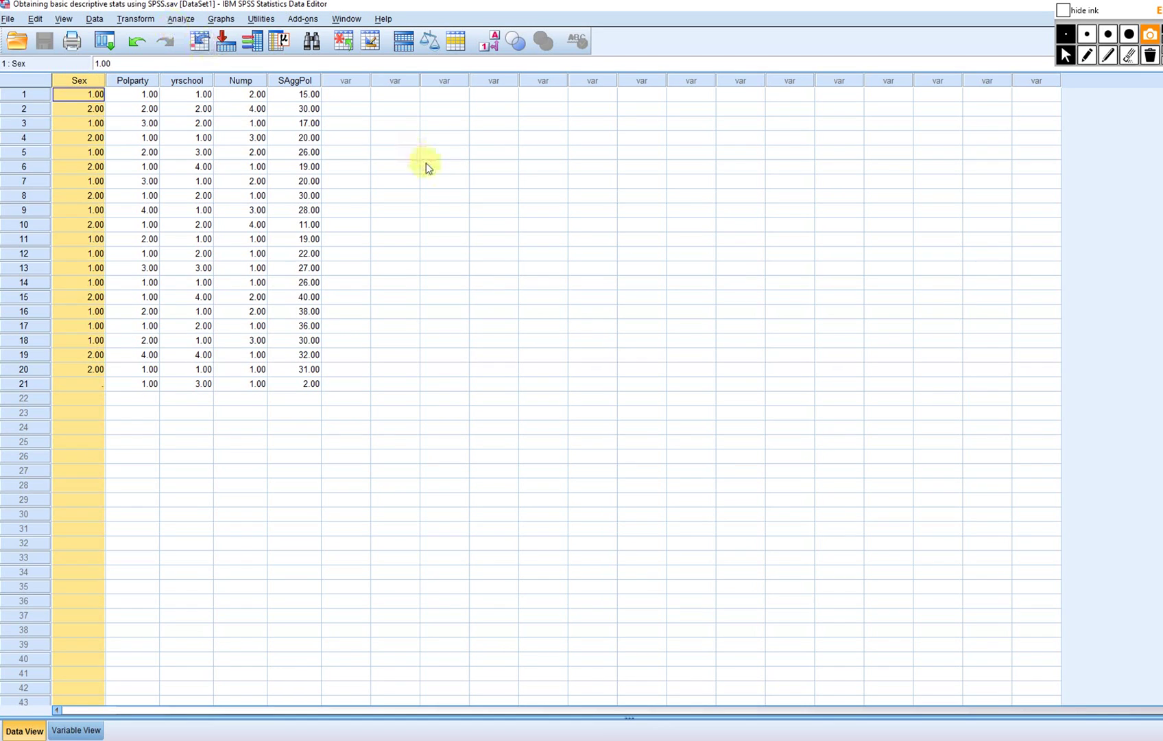
pyautogui.click(426, 165)
# Start a Frequencies analysis from the descriptive statistics and add Sex as the variable to analyze
pyautogui.click(179, 19)
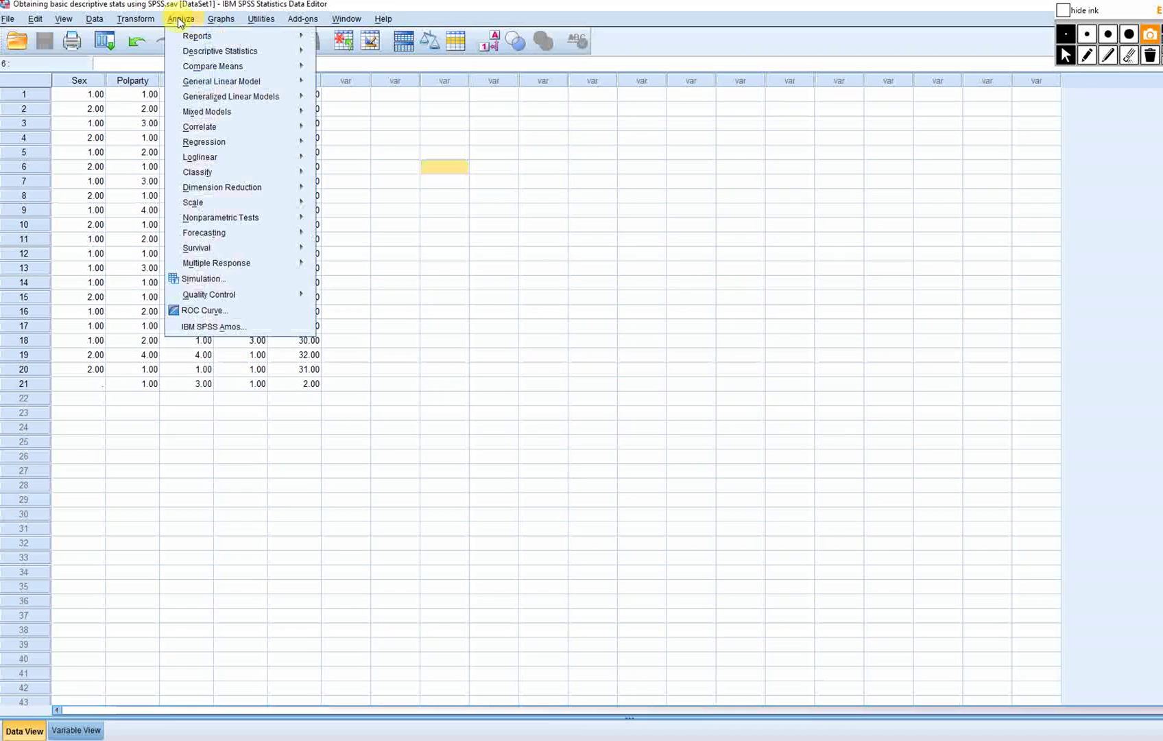
pyautogui.moveTo(208, 55)
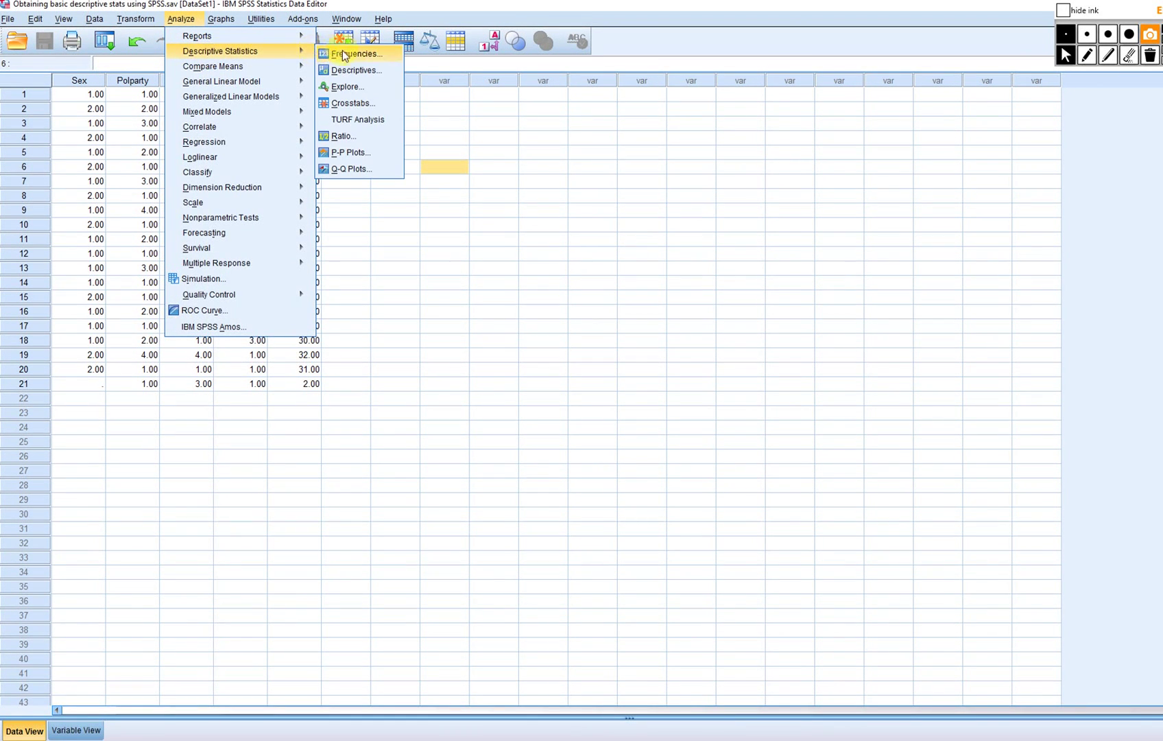
pyautogui.click(371, 54)
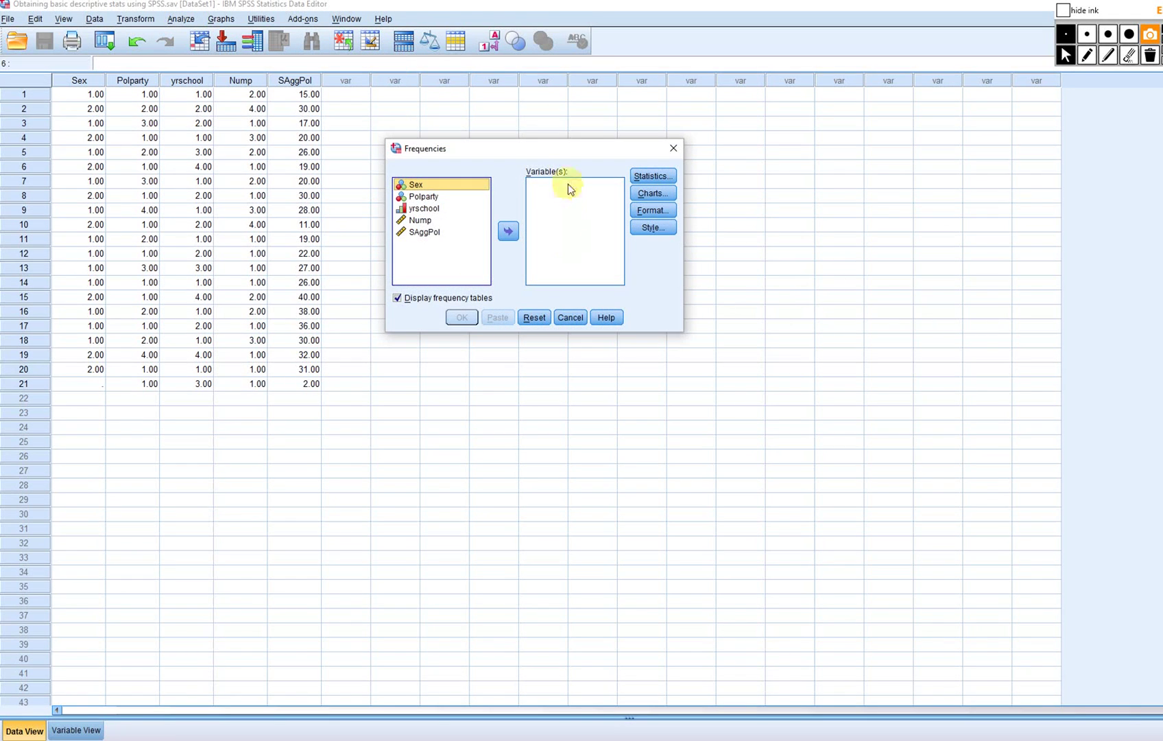
pyautogui.moveTo(511, 154); pyautogui.dragTo(497, 119)
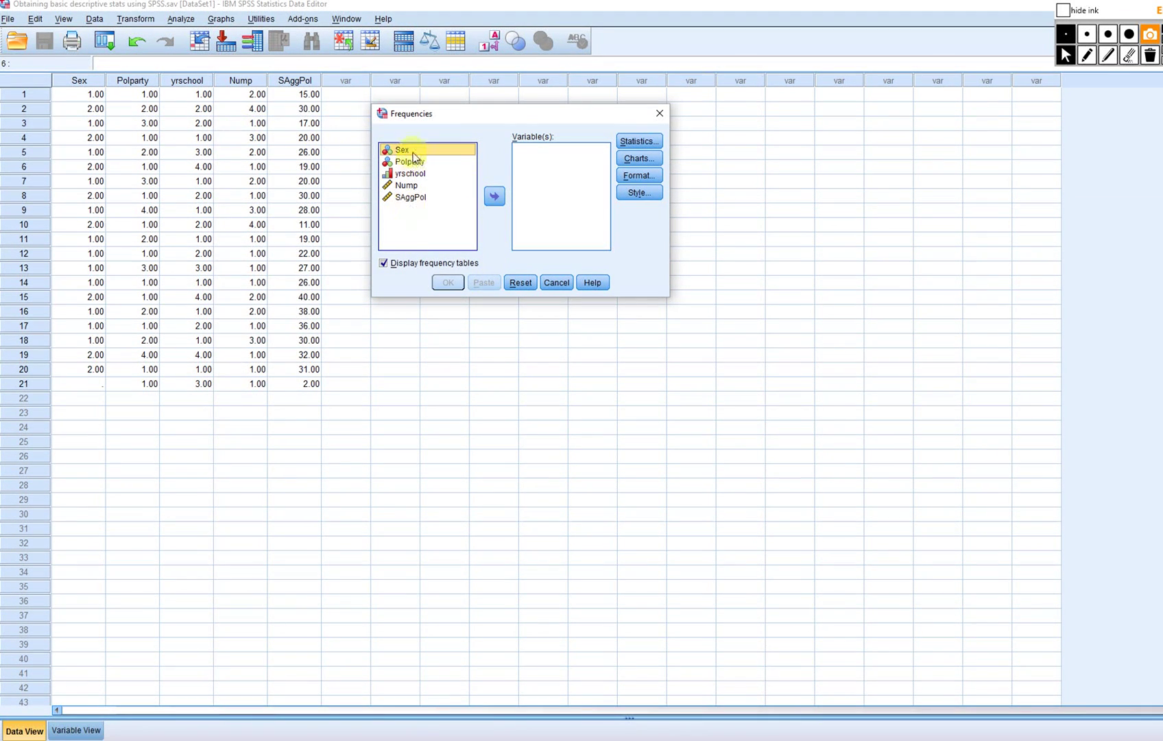
pyautogui.click(495, 196)
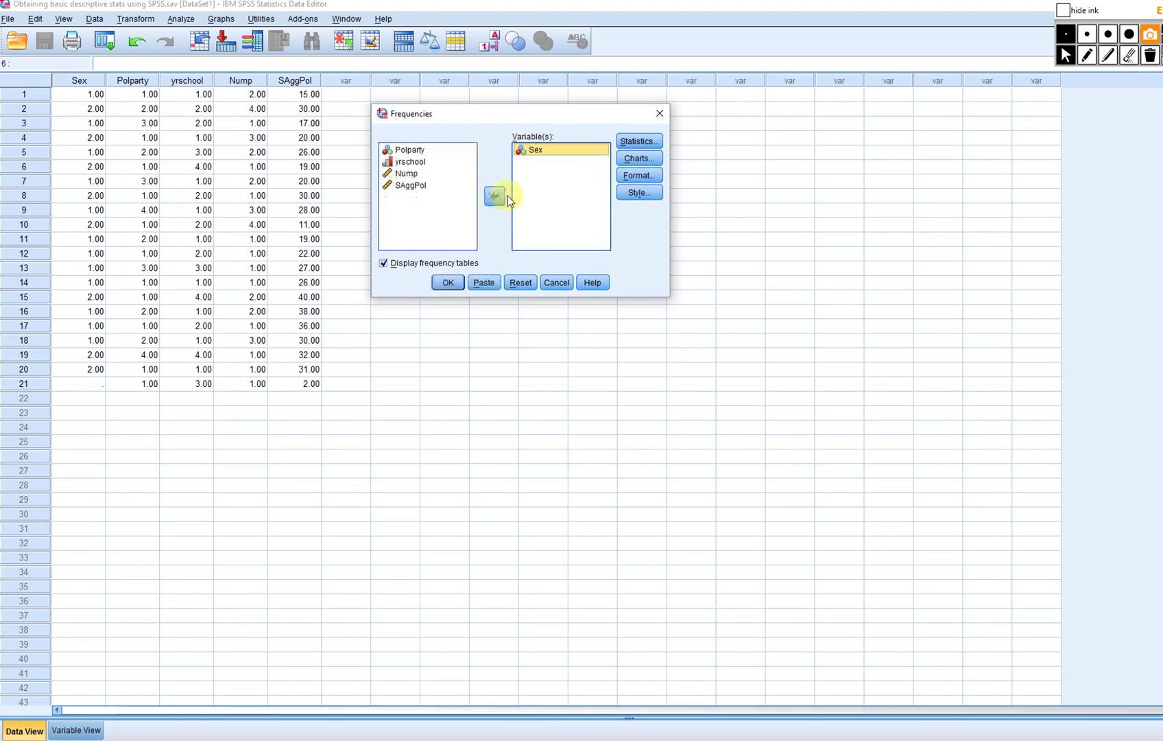
# Add bar charts with frequencies as the chart values to the Frequencies analysis of Sex
pyautogui.click(637, 160)
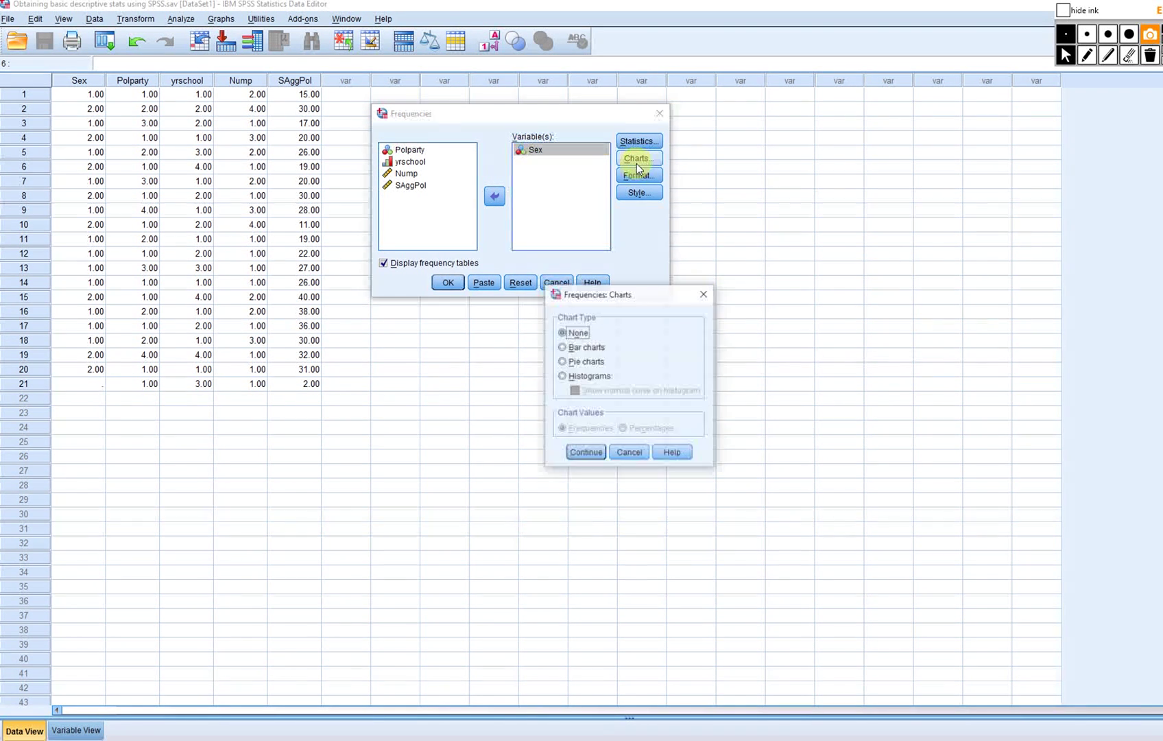
pyautogui.click(578, 347)
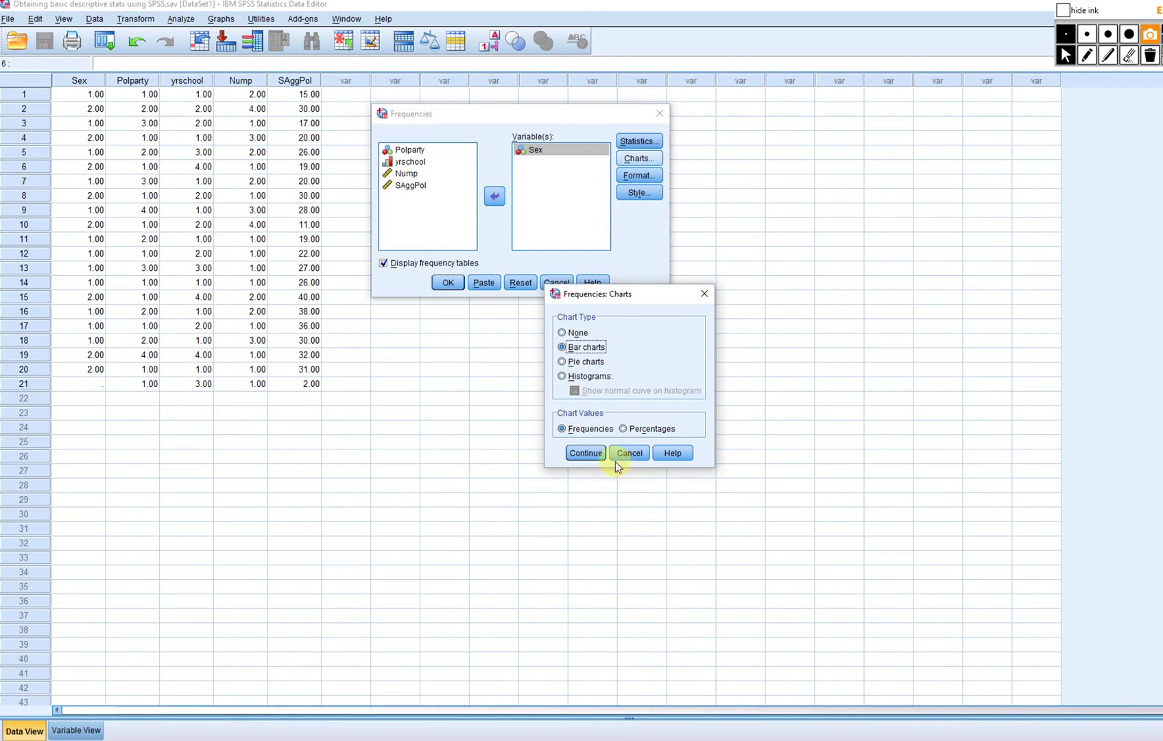
pyautogui.click(568, 433)
pyautogui.click(587, 454)
# Include the mode in the Frequencies statistics for Sex and run the analysis
pyautogui.click(646, 143)
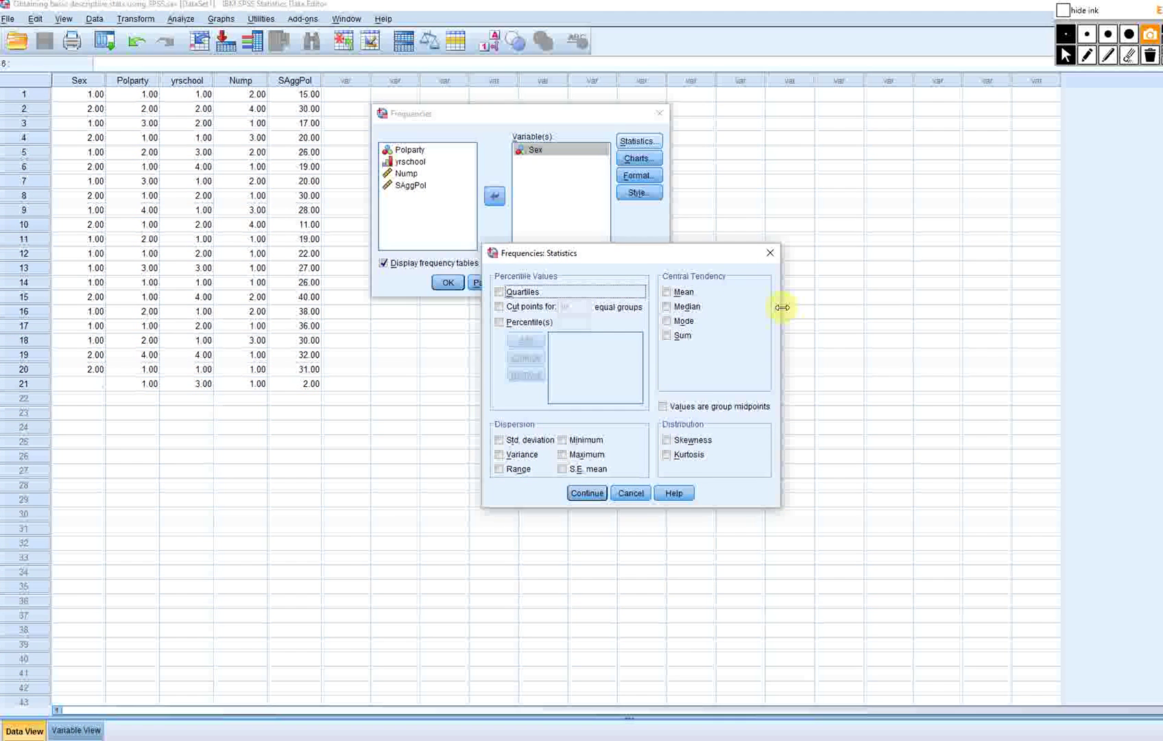
pyautogui.click(689, 322)
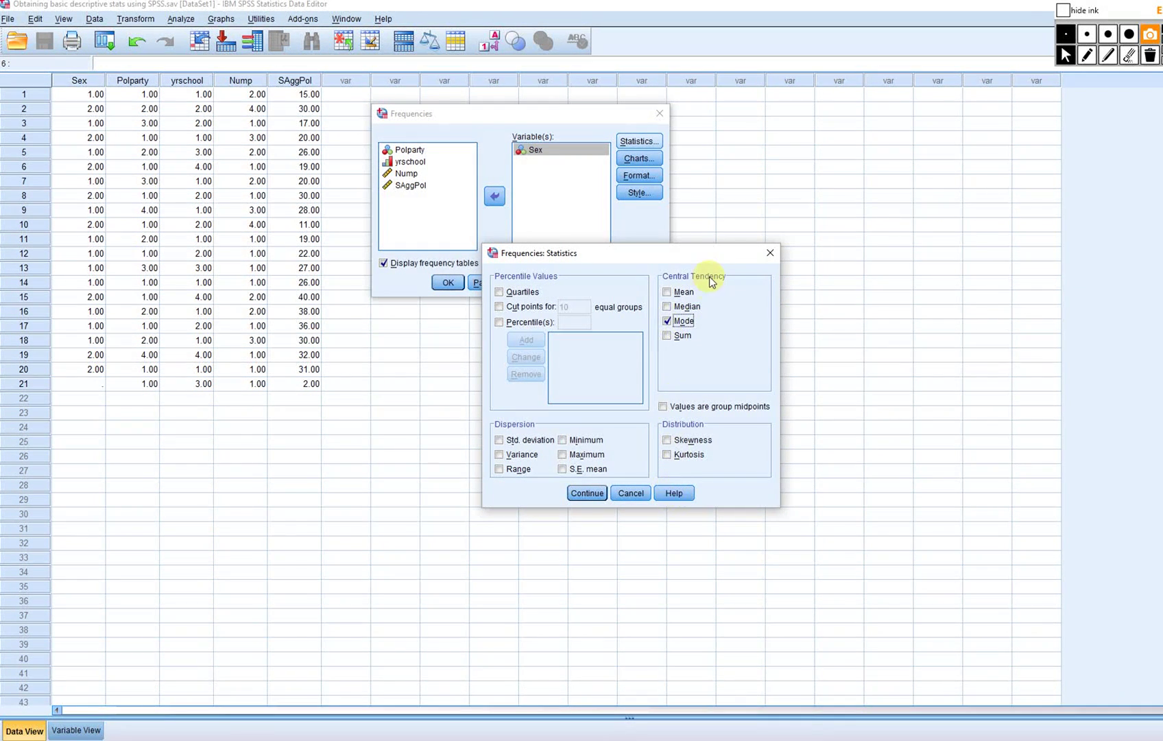
pyautogui.click(587, 494)
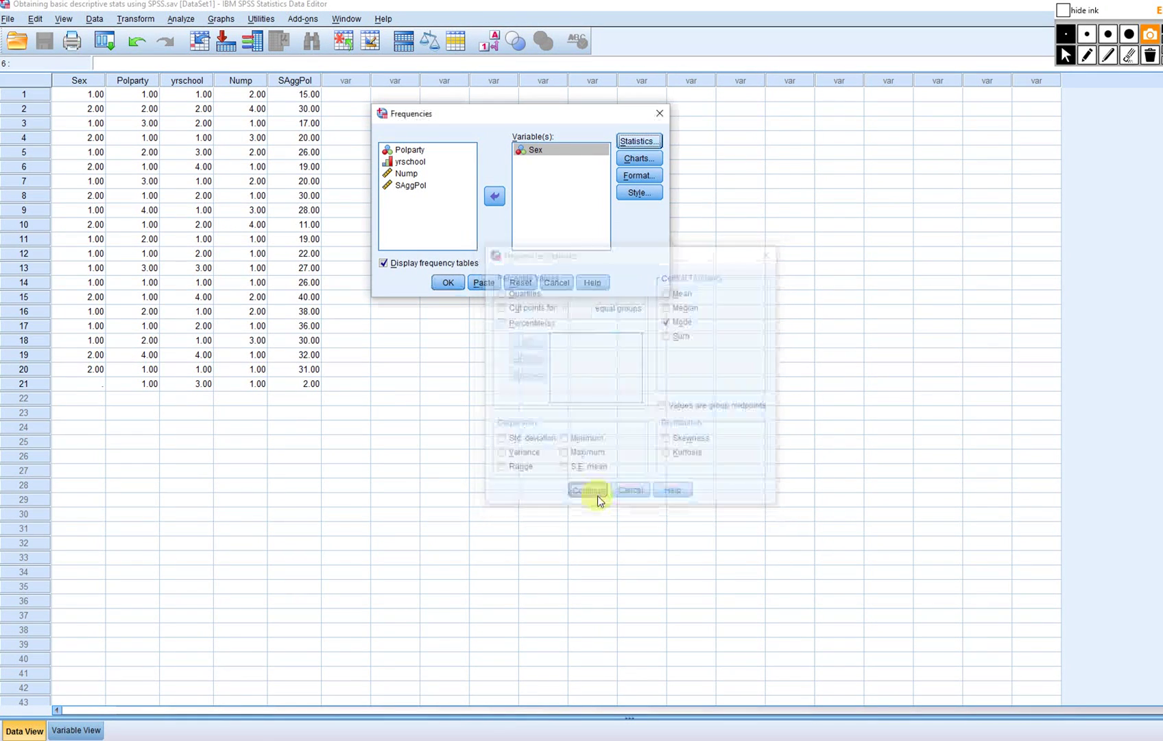
pyautogui.click(449, 282)
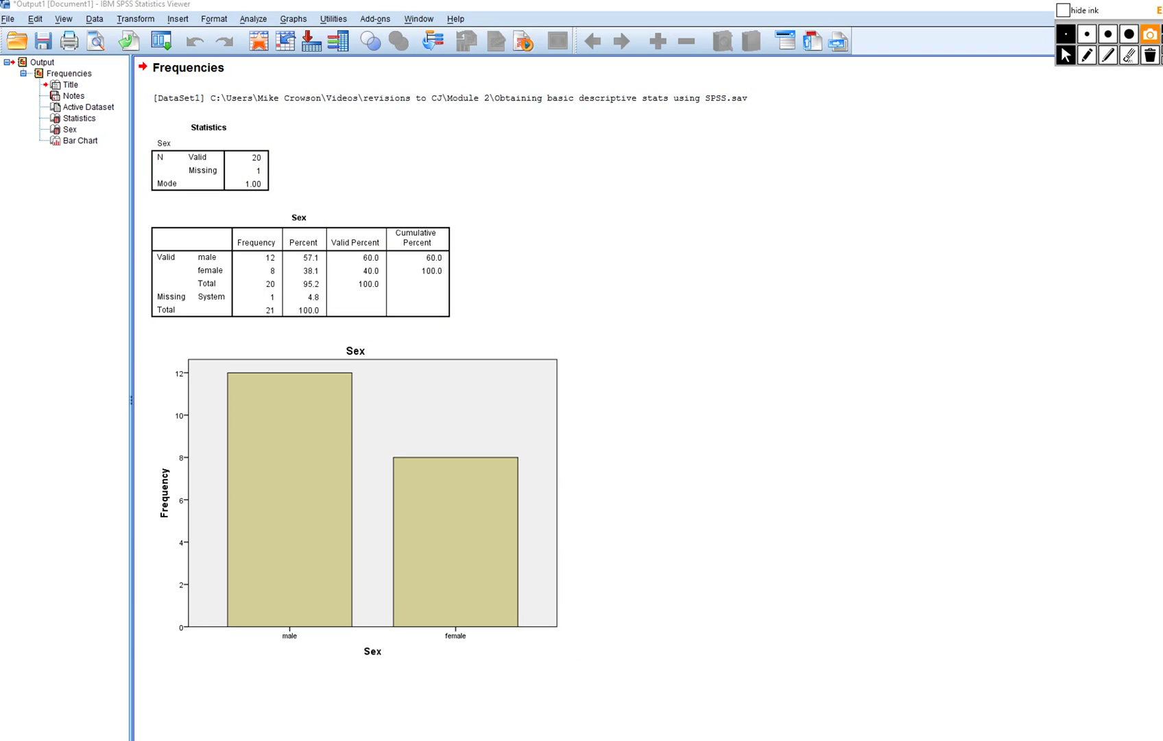
# Return to the case data and inspect the Sex value of case 21
pyautogui.click(538, 718)
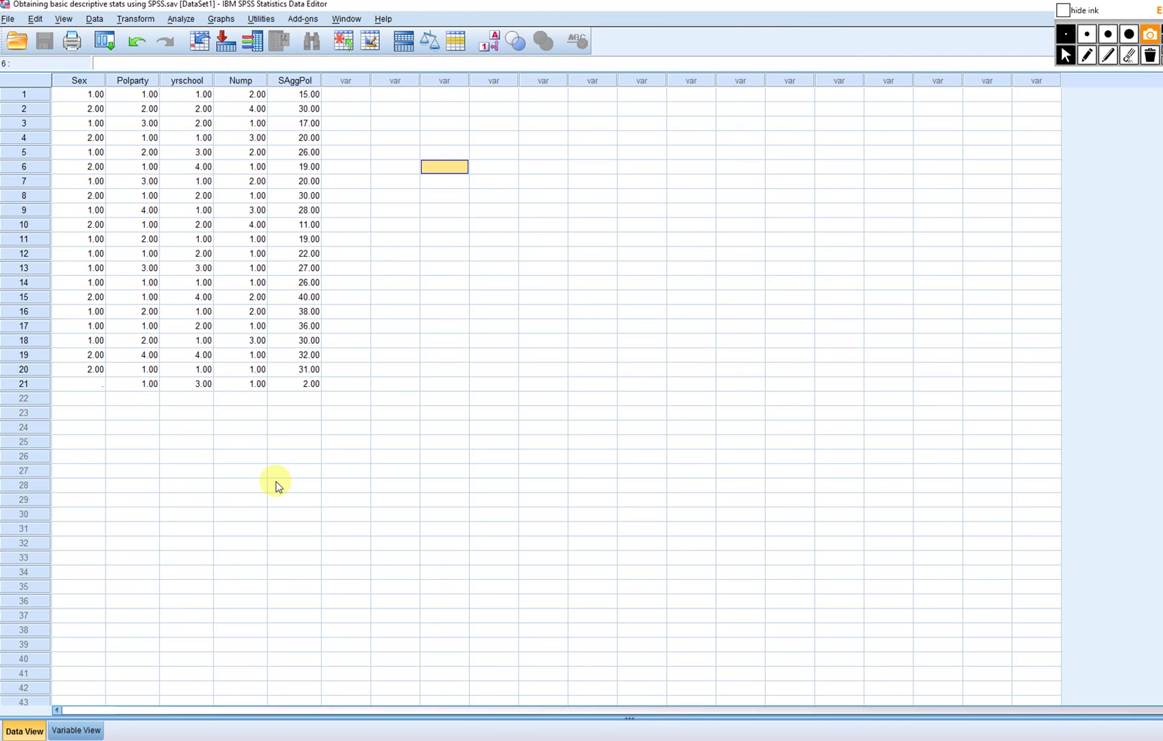
pyautogui.click(101, 386)
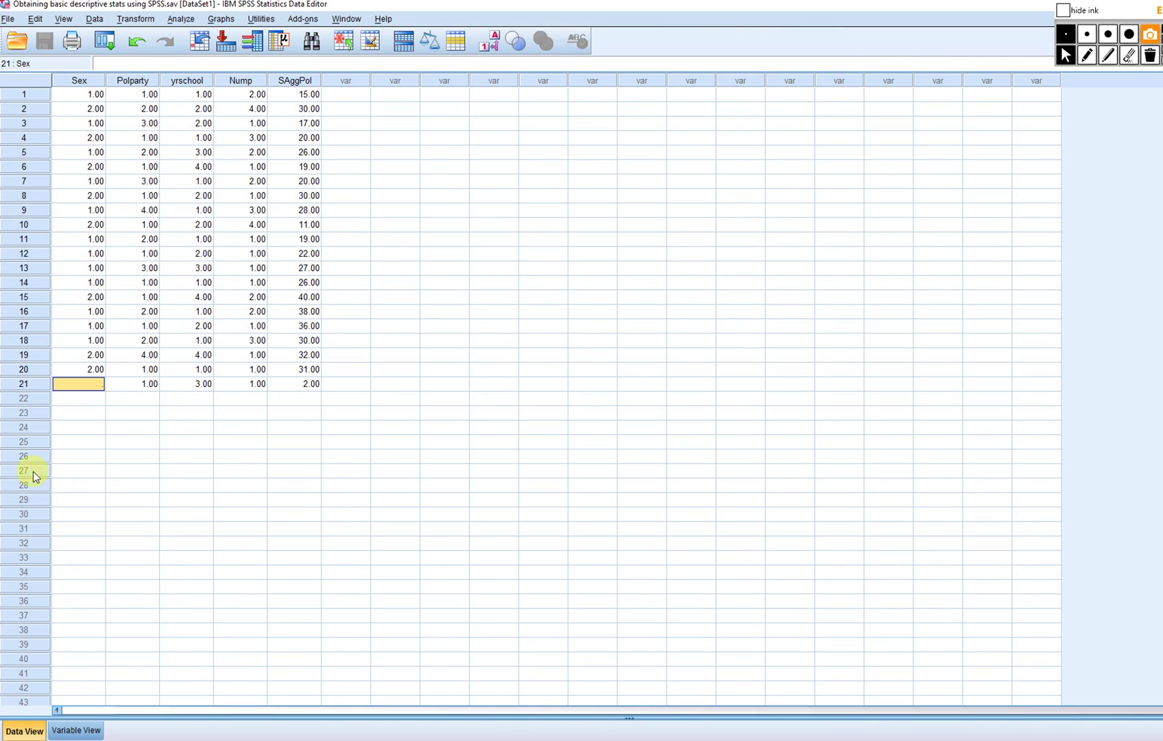
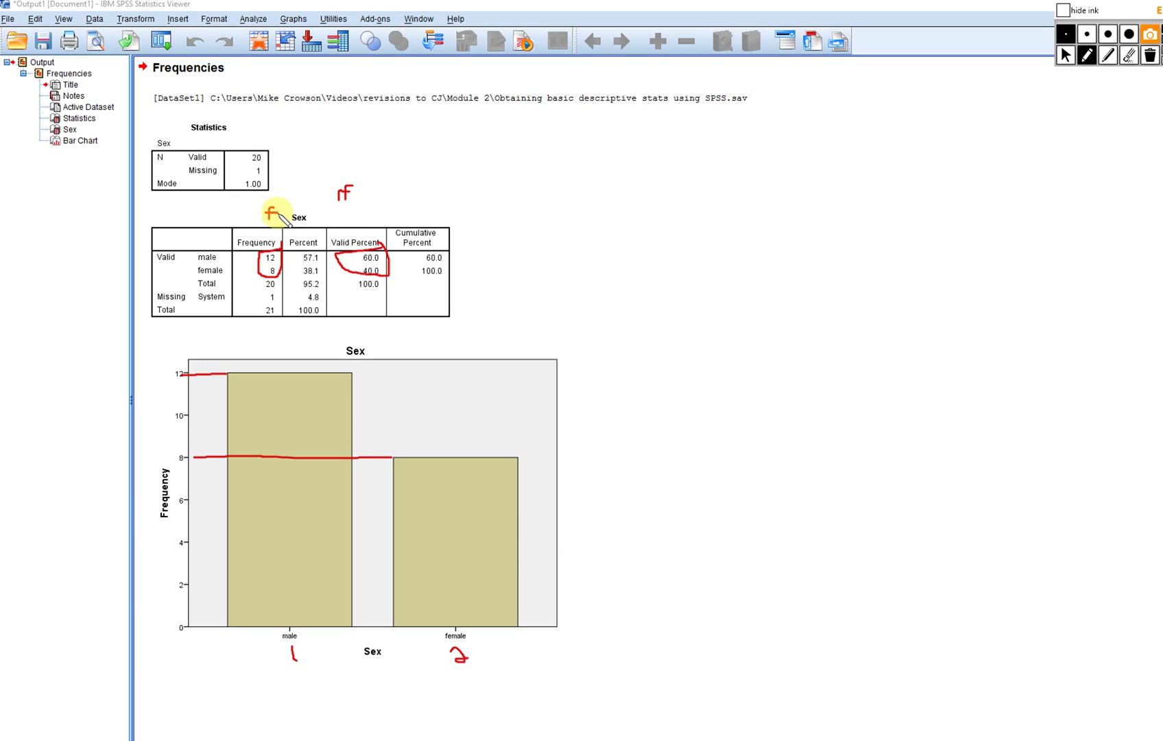
# Circle the total valid frequency and the male valid percent in the Sex table with the pen, and clear all ink
pyautogui.moveTo(261, 289)
pyautogui.mouseDown()
pyautogui.moveTo(284, 289)
pyautogui.moveTo(260, 277)
pyautogui.mouseUp()
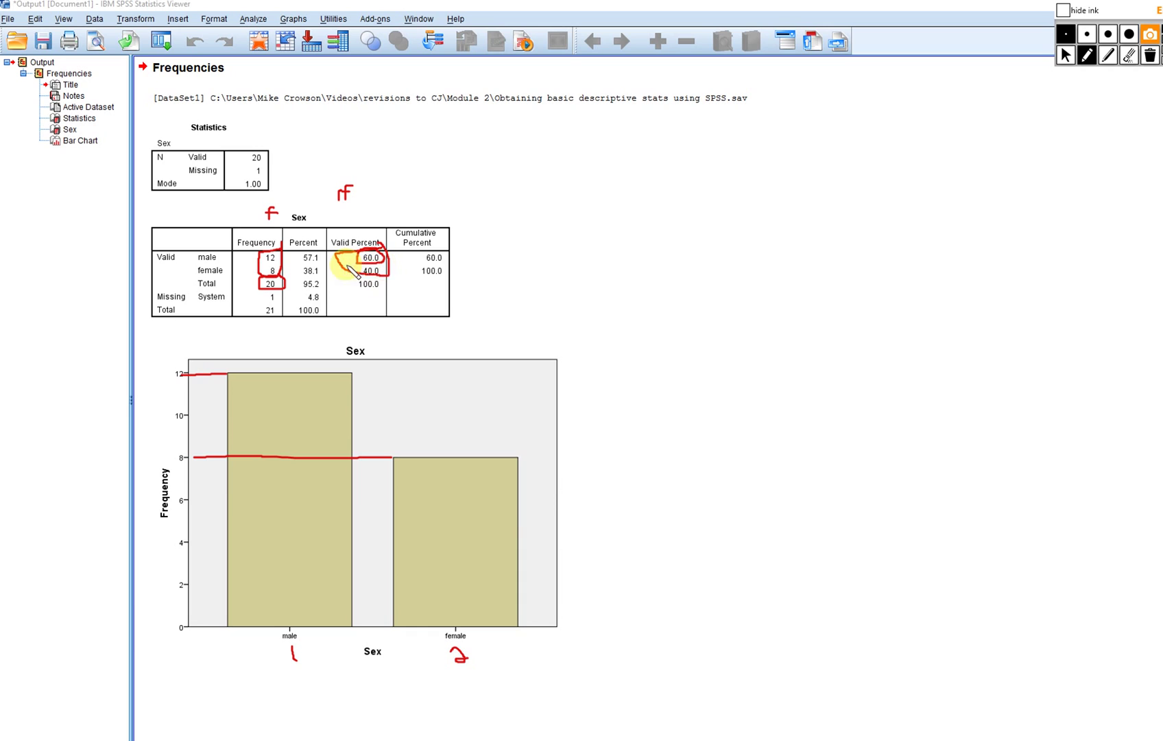
pyautogui.moveTo(383, 251)
pyautogui.mouseDown()
pyautogui.moveTo(388, 276)
pyautogui.moveTo(369, 270)
pyautogui.mouseUp()
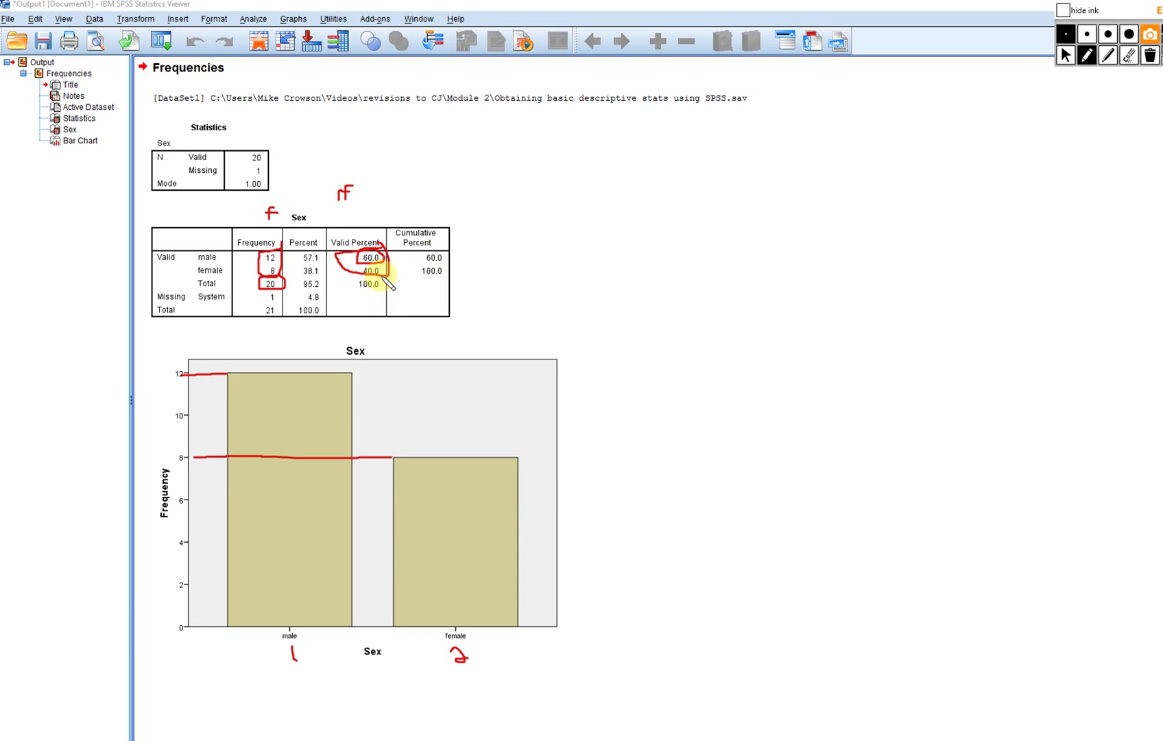
pyautogui.click(1151, 61)
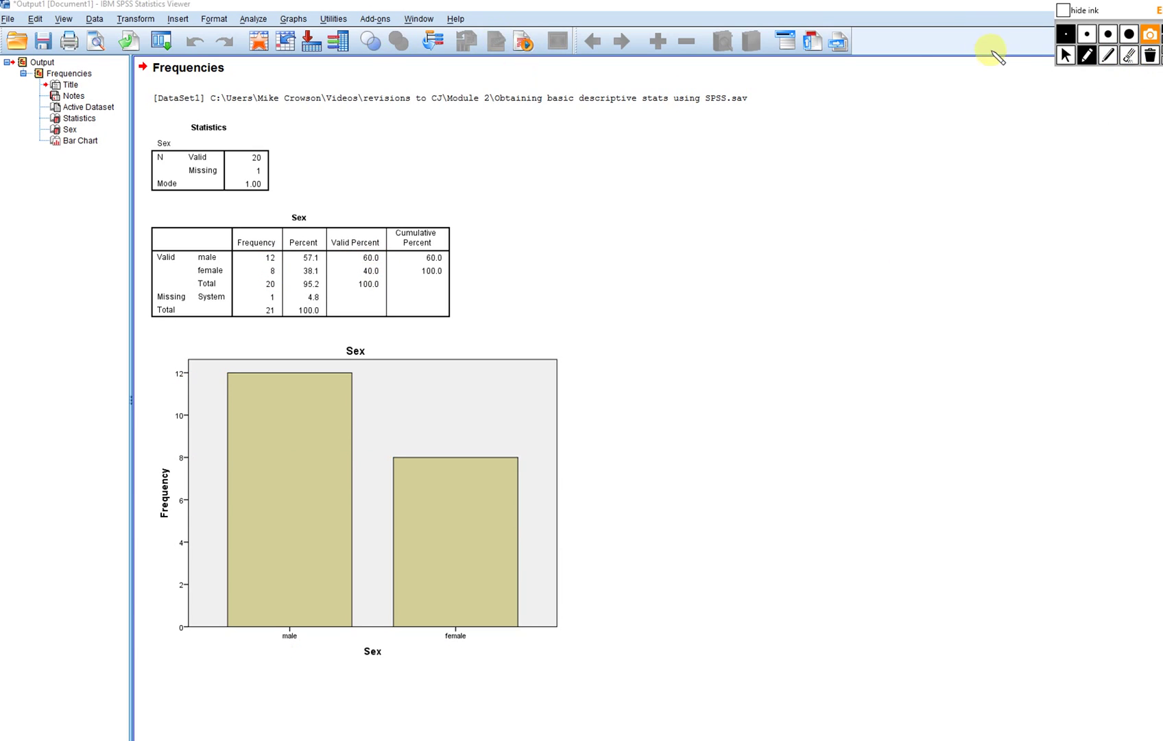
pyautogui.click(1074, 60)
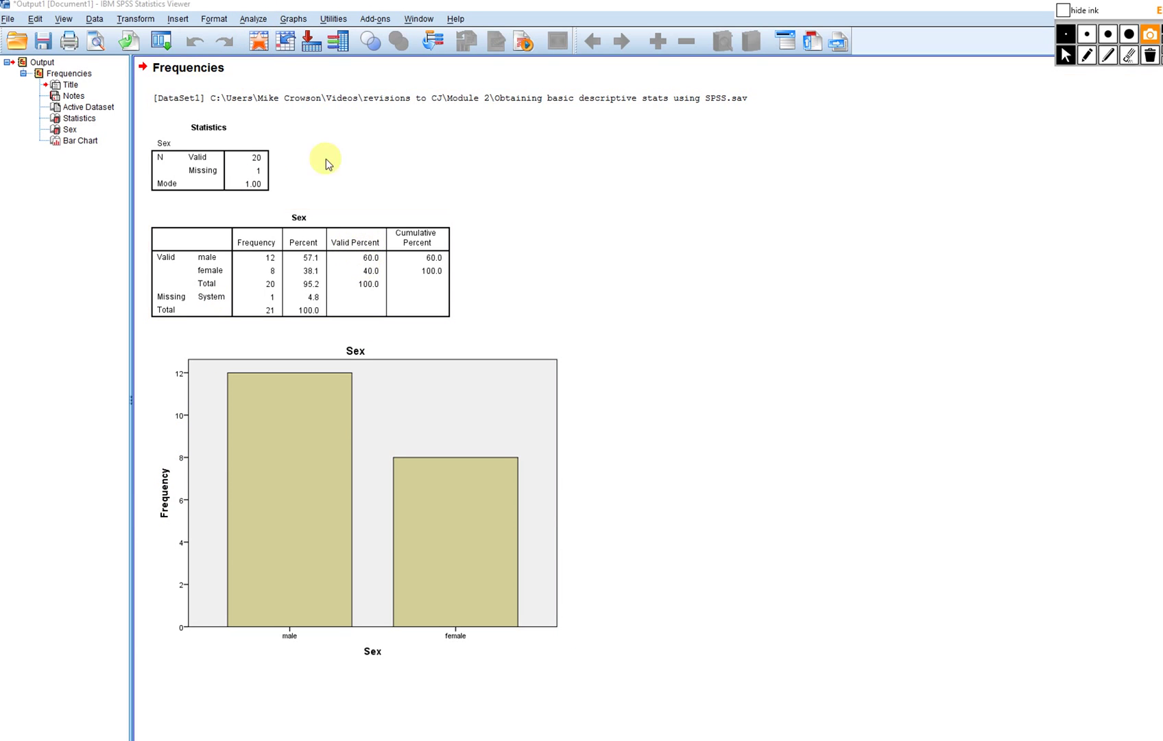
# Rerun the Frequencies analysis of Sex with percentages as the bar chart values
pyautogui.click(253, 18)
pyautogui.moveTo(371, 51)
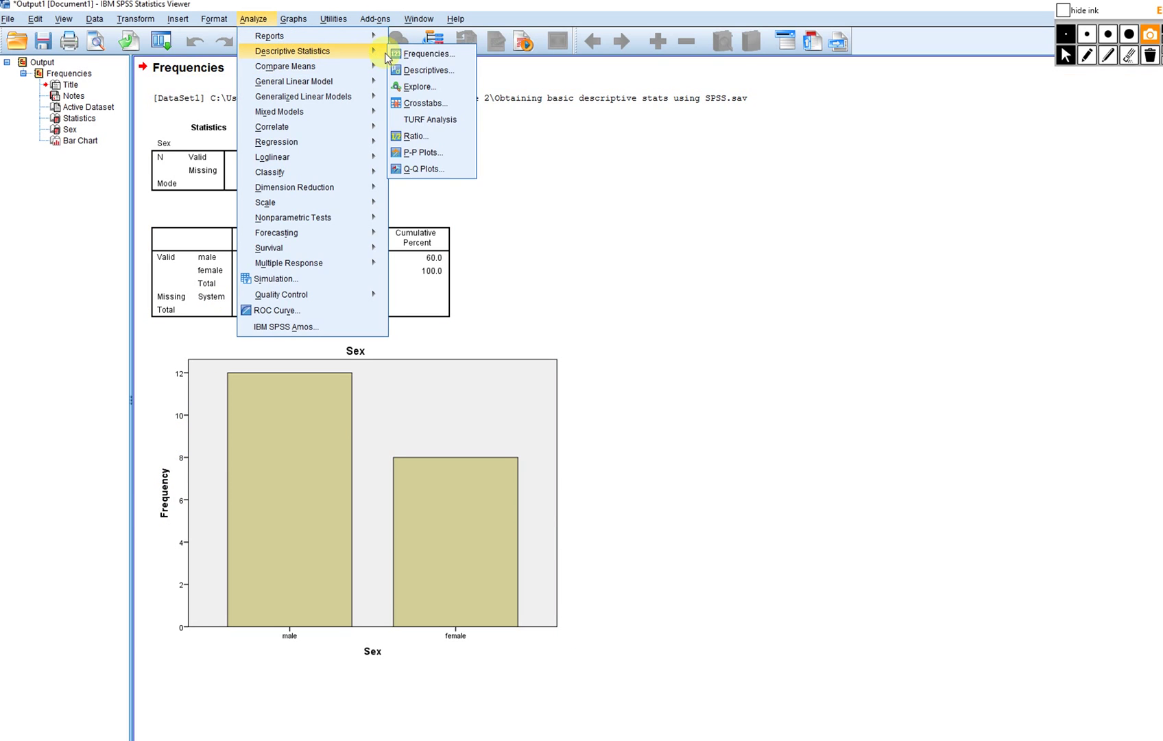
pyautogui.click(428, 54)
pyautogui.click(638, 158)
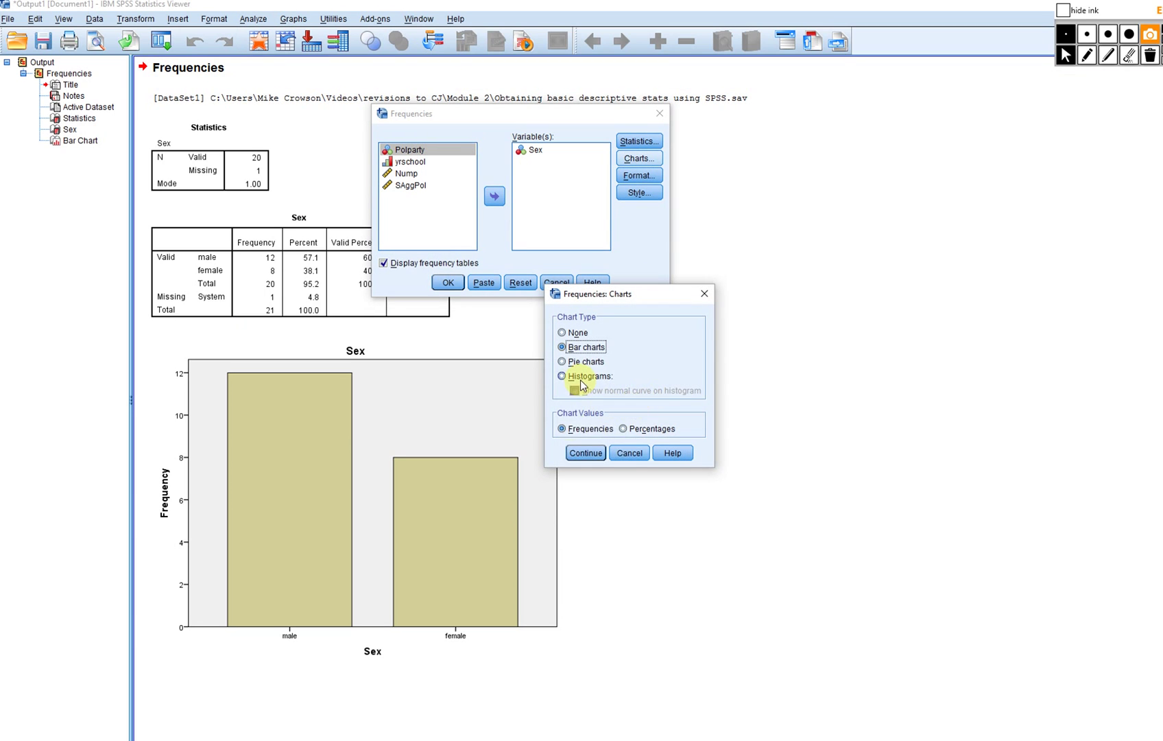
pyautogui.click(586, 453)
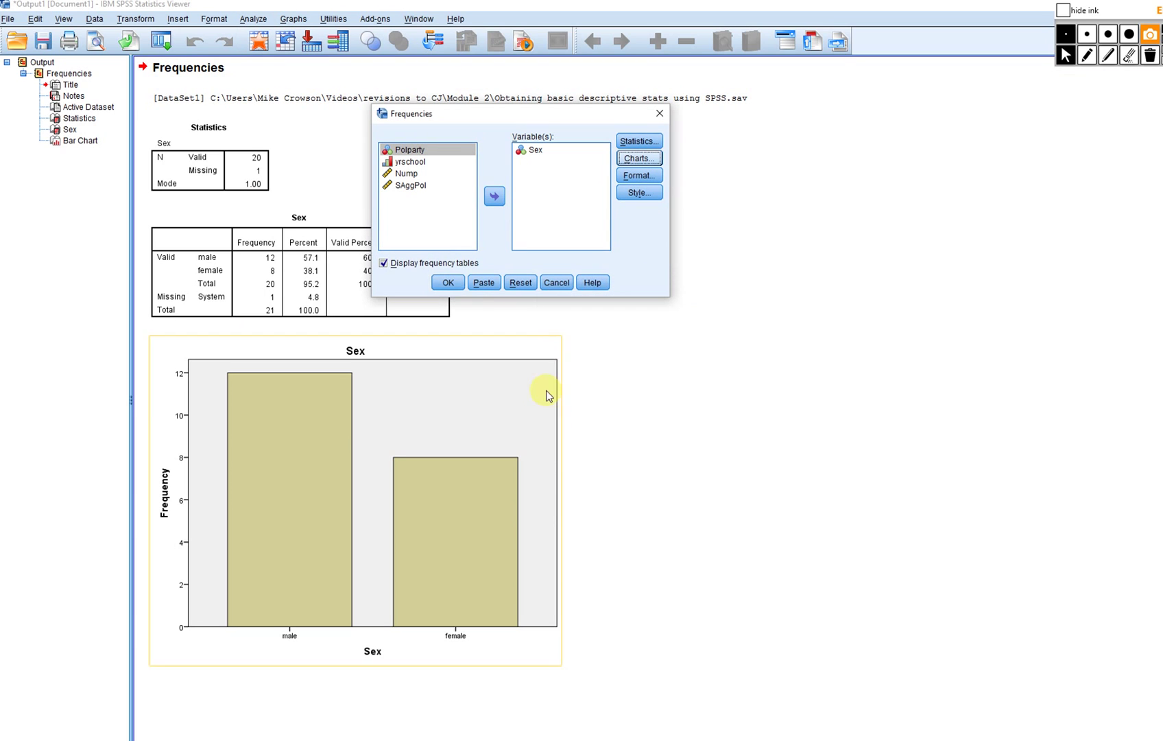
pyautogui.click(448, 282)
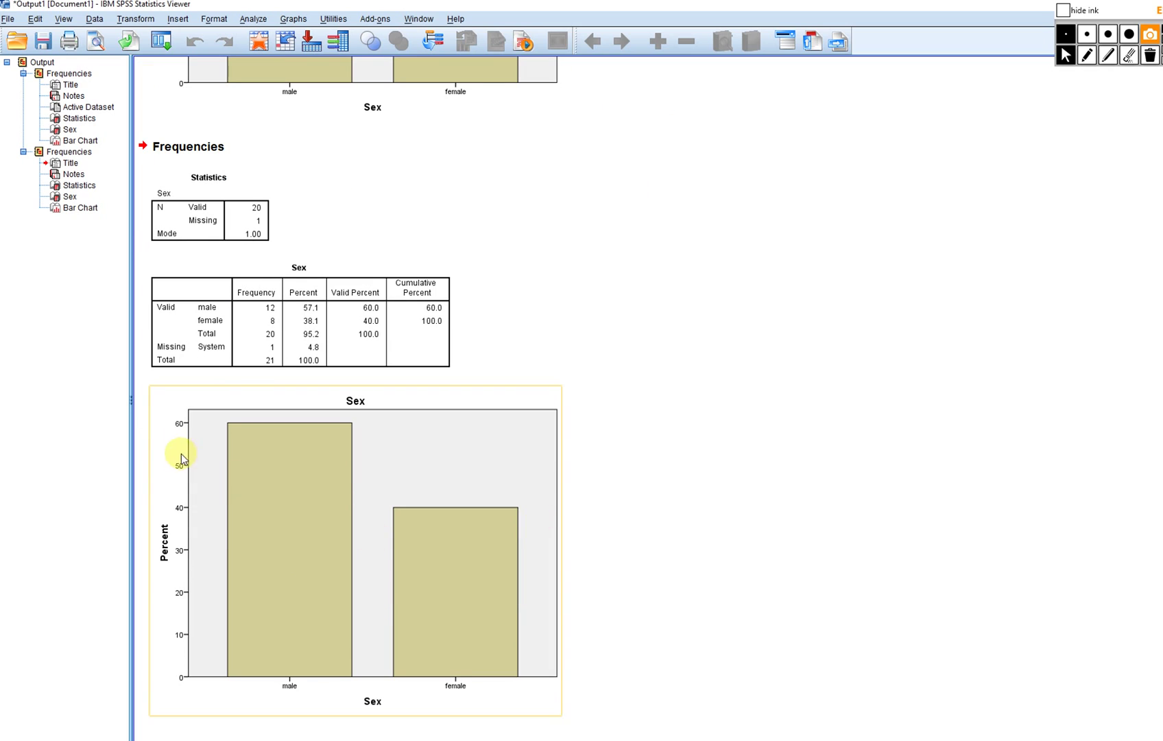
# Underline the male and female valid percents and mark the matching bar heights with the pen, and clear the ink
pyautogui.click(1087, 55)
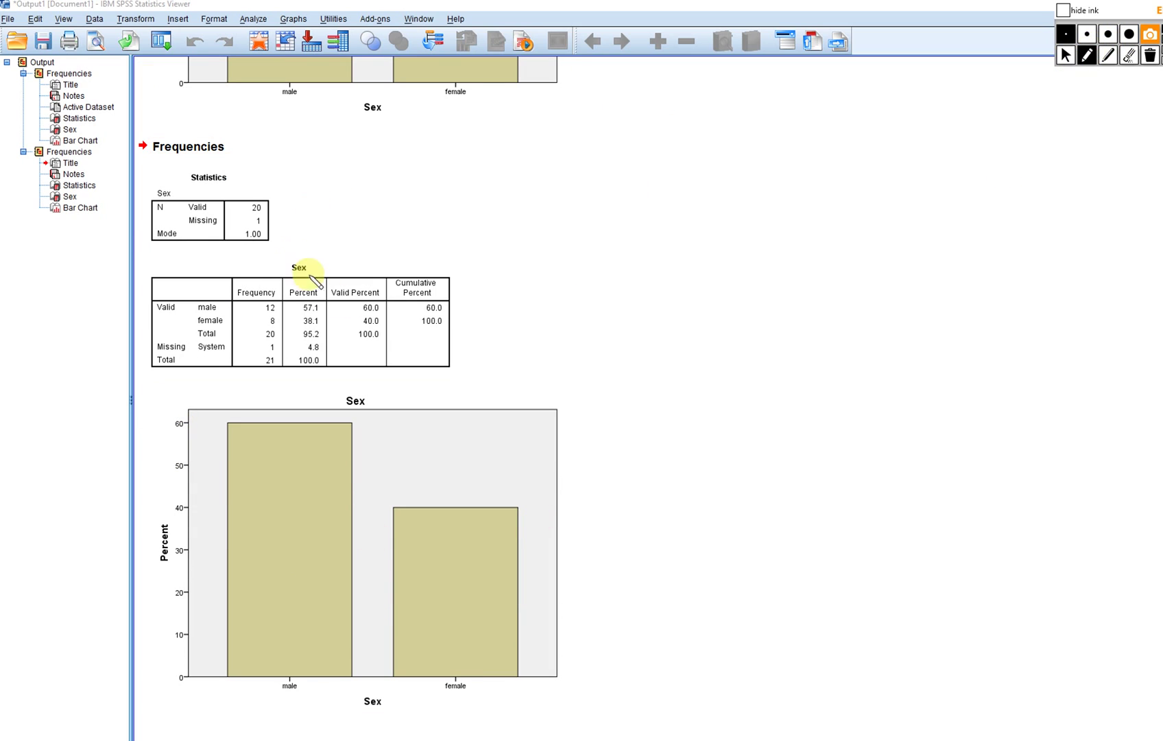
pyautogui.moveTo(359, 314); pyautogui.dragTo(380, 313)
pyautogui.moveTo(234, 423); pyautogui.dragTo(185, 423)
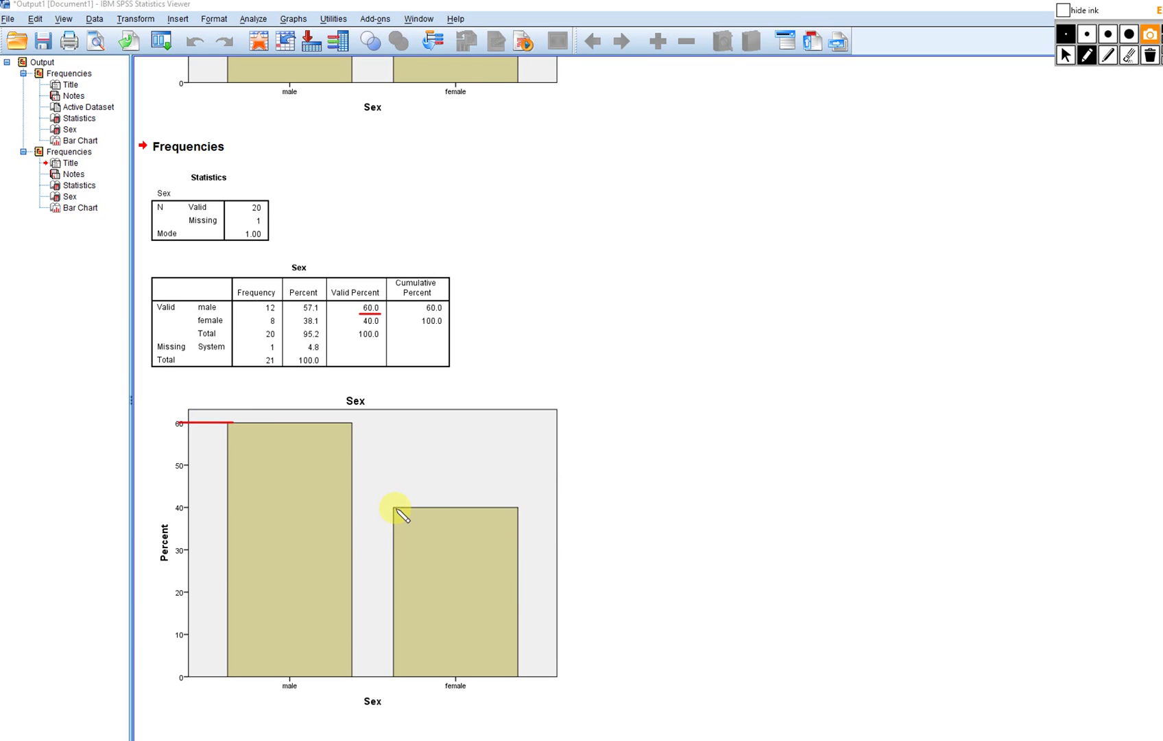
pyautogui.moveTo(210, 512); pyautogui.dragTo(185, 512)
pyautogui.moveTo(356, 327); pyautogui.dragTo(386, 327)
pyautogui.click(1150, 56)
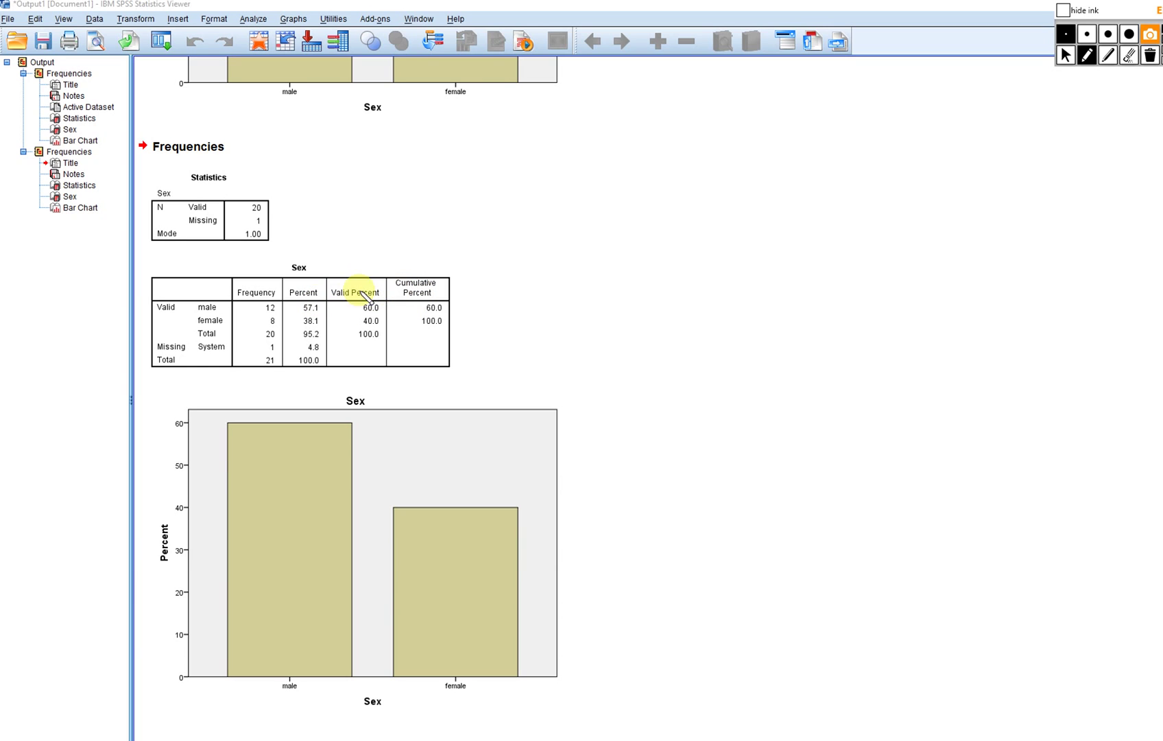
# Mark the categories, frequencies and valid percents in the Sex table, cross out the cumulative percents, and clear the ink
pyautogui.moveTo(307, 254); pyautogui.dragTo(331, 231)
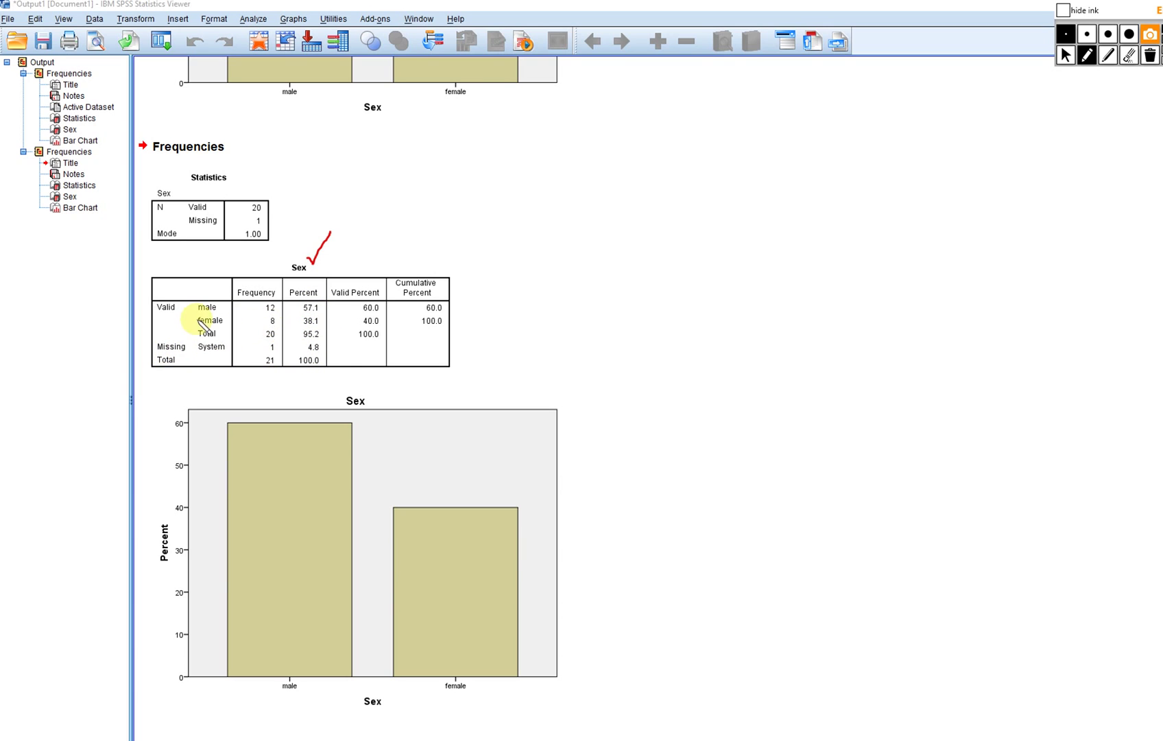
pyautogui.moveTo(192, 305); pyautogui.dragTo(205, 298)
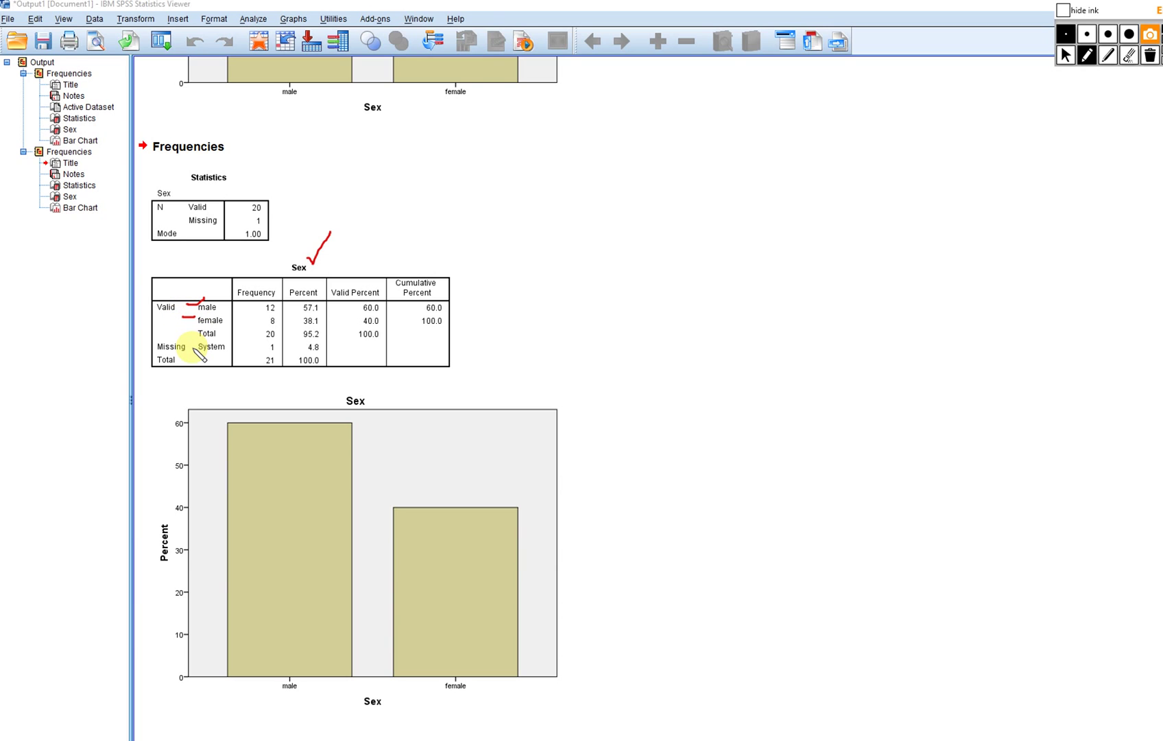
pyautogui.moveTo(193, 347); pyautogui.dragTo(204, 347)
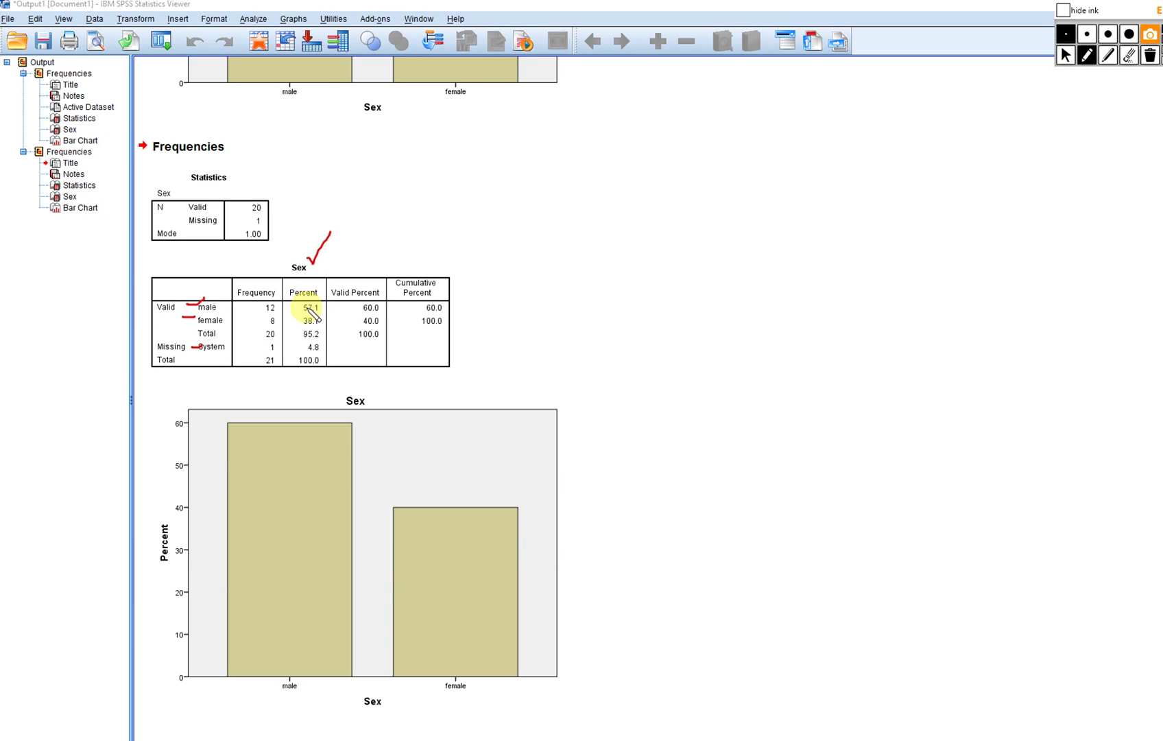
pyautogui.moveTo(263, 312)
pyautogui.mouseDown()
pyautogui.moveTo(281, 311)
pyautogui.moveTo(278, 365)
pyautogui.moveTo(256, 363)
pyautogui.mouseUp()
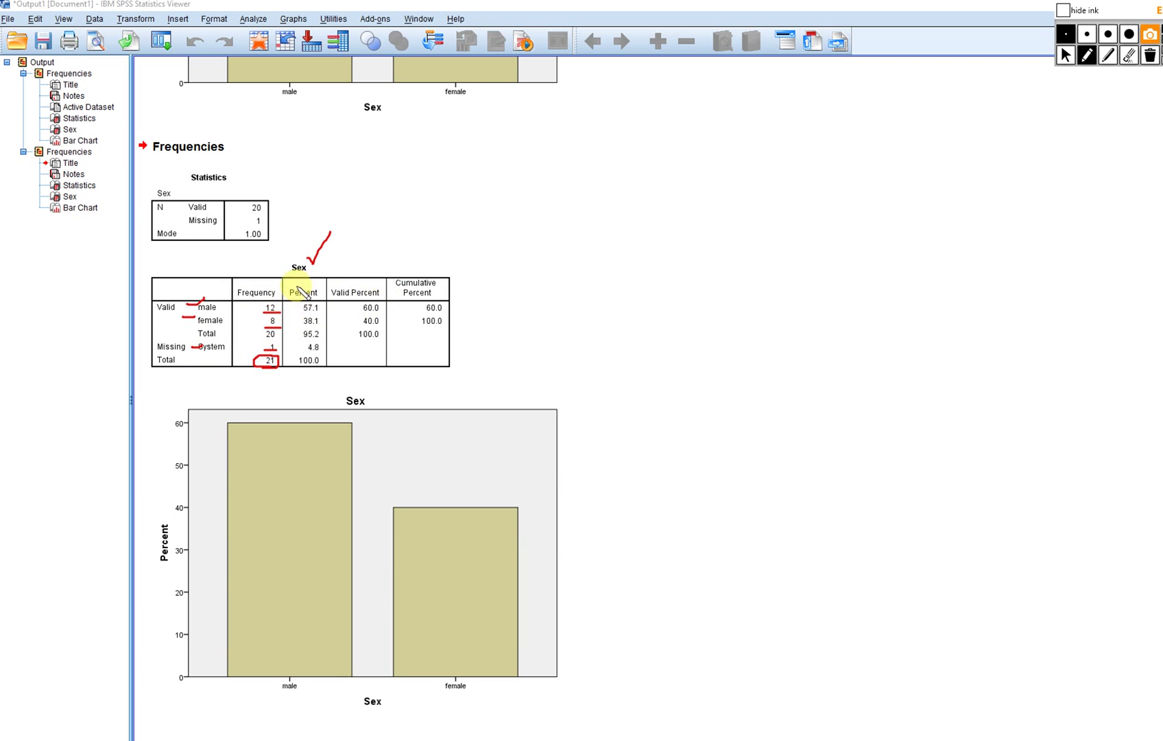
pyautogui.moveTo(389, 302)
pyautogui.mouseDown()
pyautogui.moveTo(354, 307)
pyautogui.moveTo(355, 324)
pyautogui.moveTo(371, 330)
pyautogui.moveTo(388, 306)
pyautogui.mouseUp()
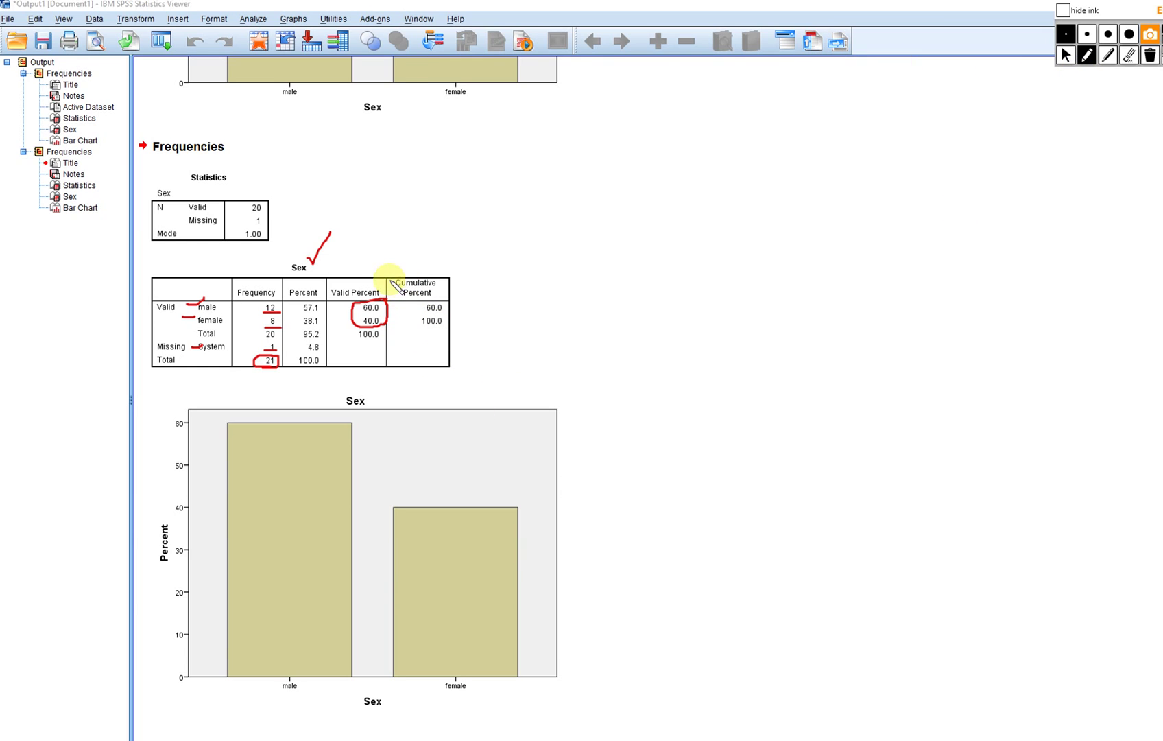
pyautogui.moveTo(394, 279); pyautogui.dragTo(463, 346)
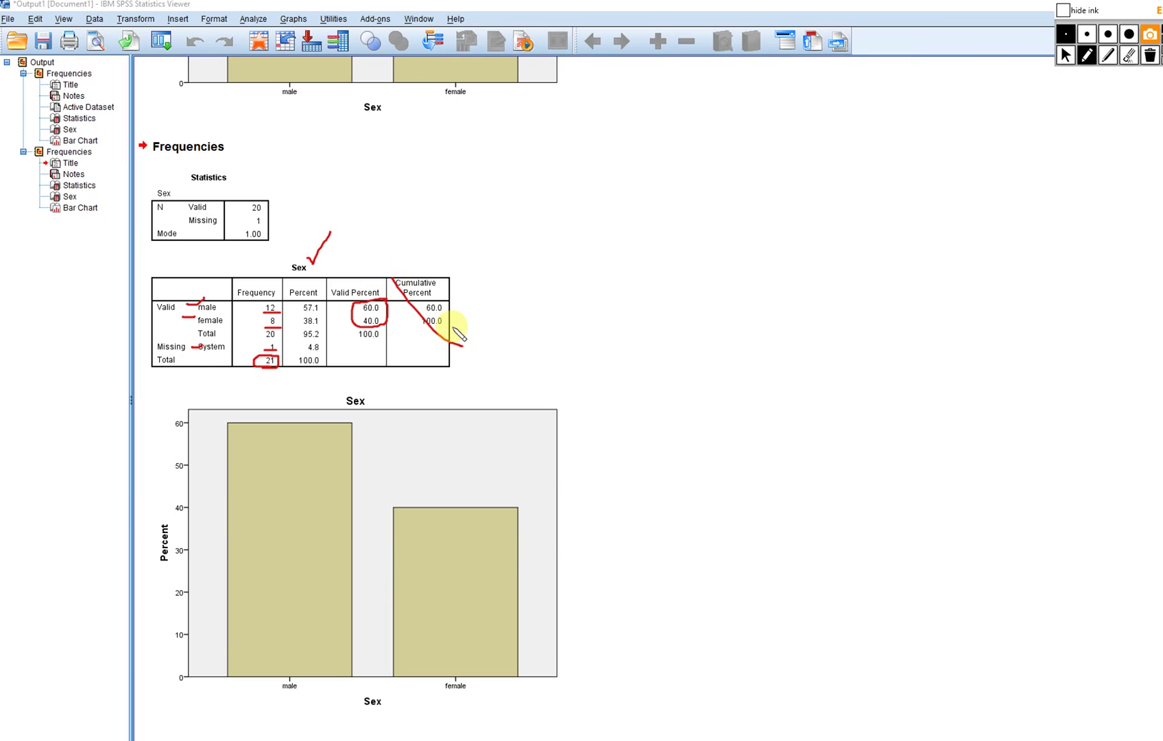
pyautogui.moveTo(449, 273); pyautogui.dragTo(414, 346)
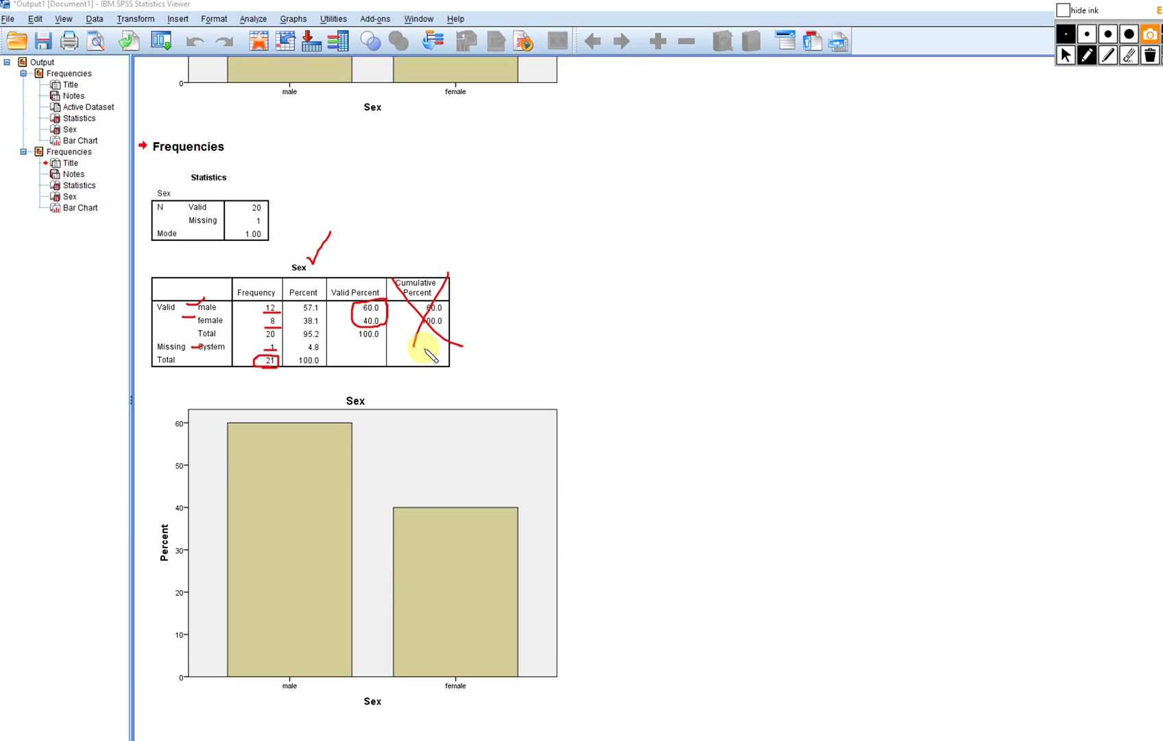
pyautogui.click(1152, 57)
pyautogui.click(1066, 58)
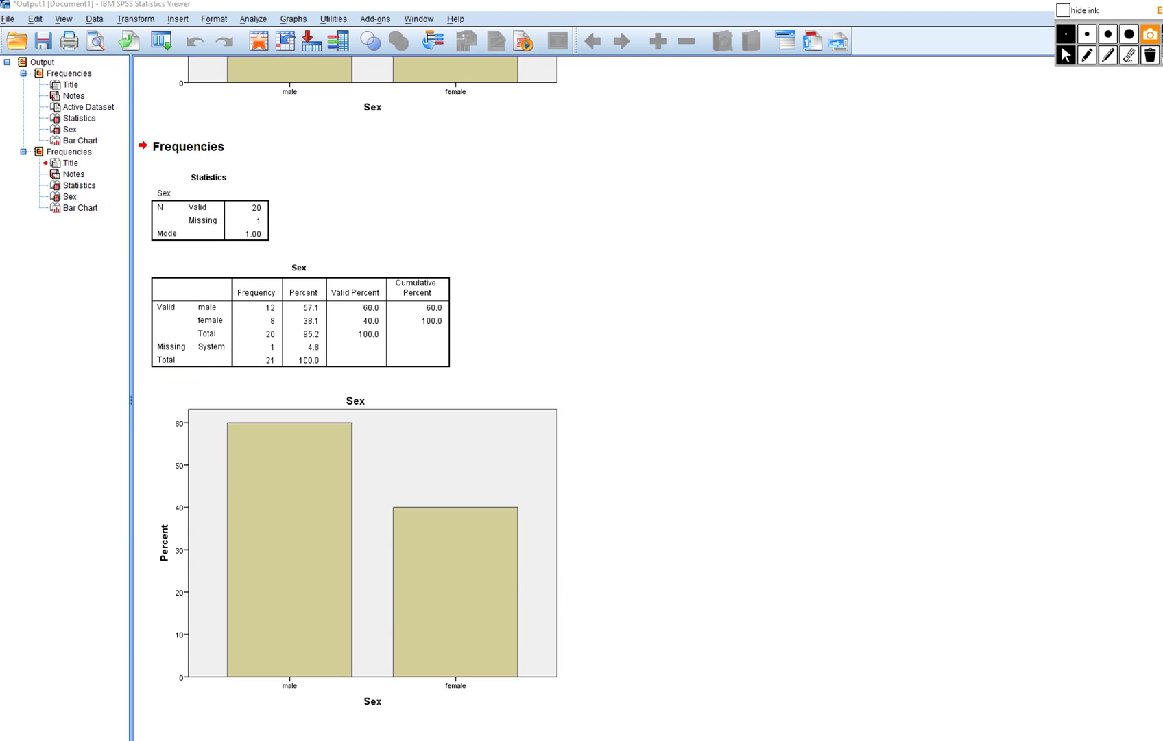
# Examine the value labels defined for Polparty and return to the case data
pyautogui.click(564, 726)
pyautogui.click(147, 83)
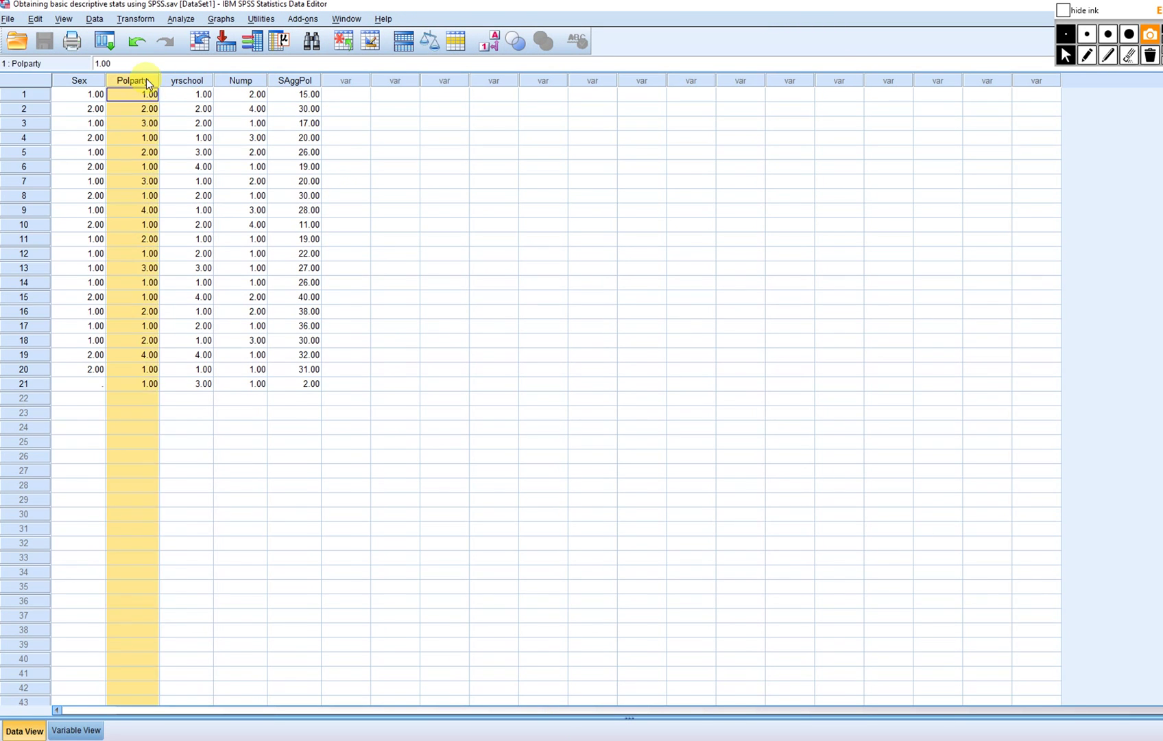
pyautogui.doubleClick(146, 83)
pyautogui.click(379, 79)
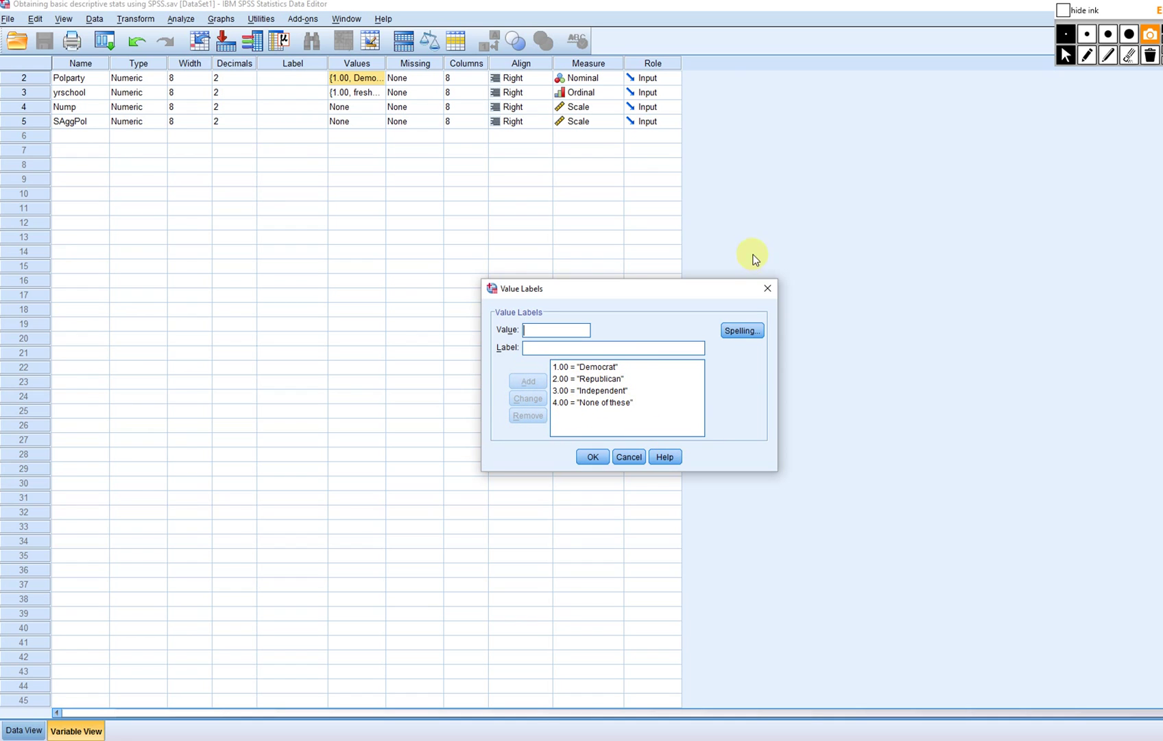
pyautogui.click(768, 288)
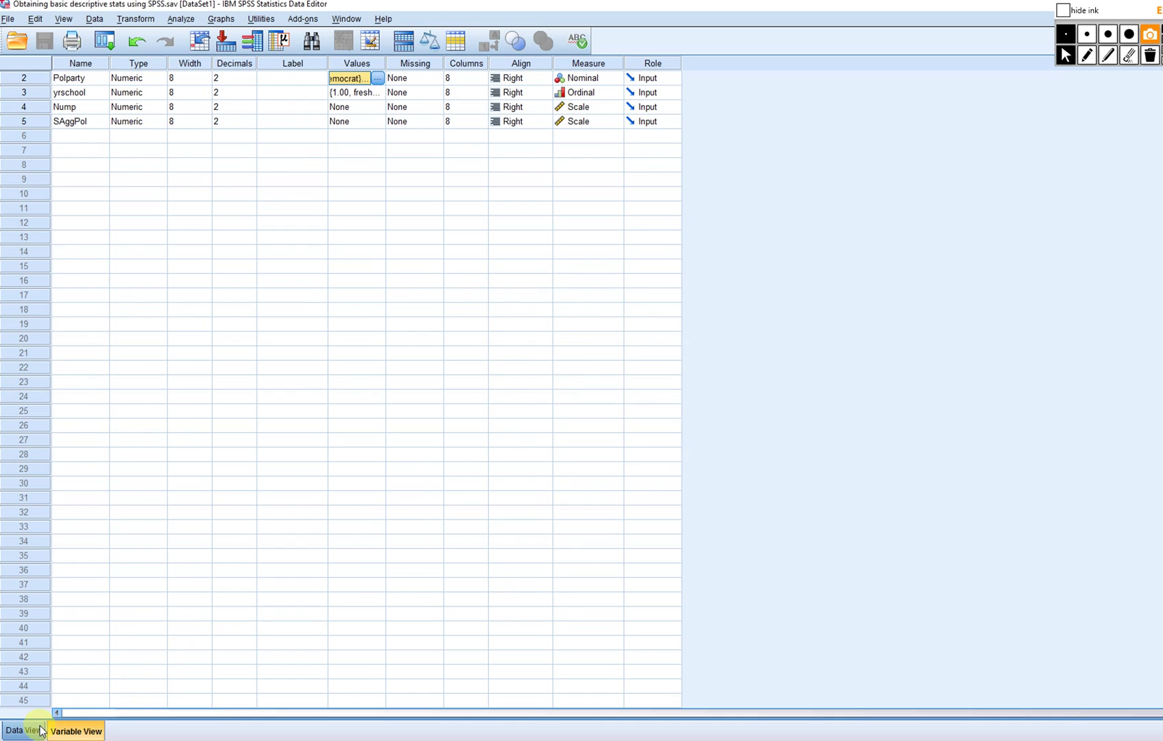
pyautogui.click(24, 730)
# Start a Frequencies analysis, reset its settings, and add Polparty as the variable to analyze
pyautogui.click(180, 25)
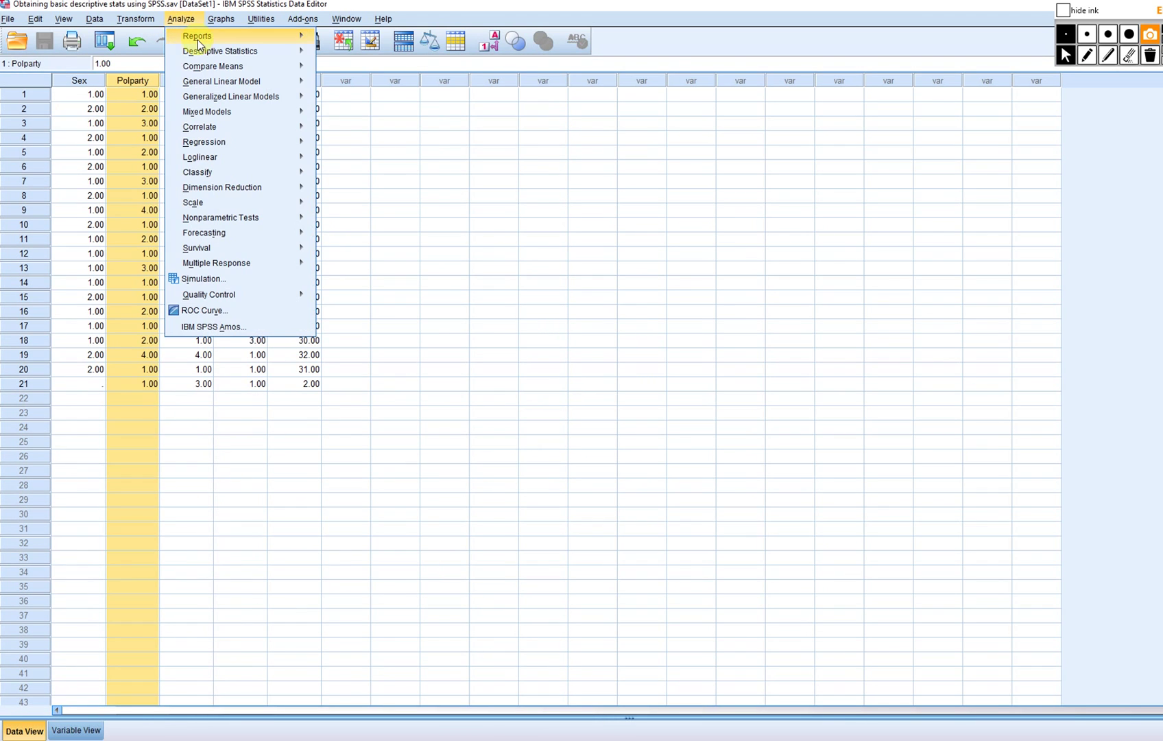
pyautogui.moveTo(293, 58)
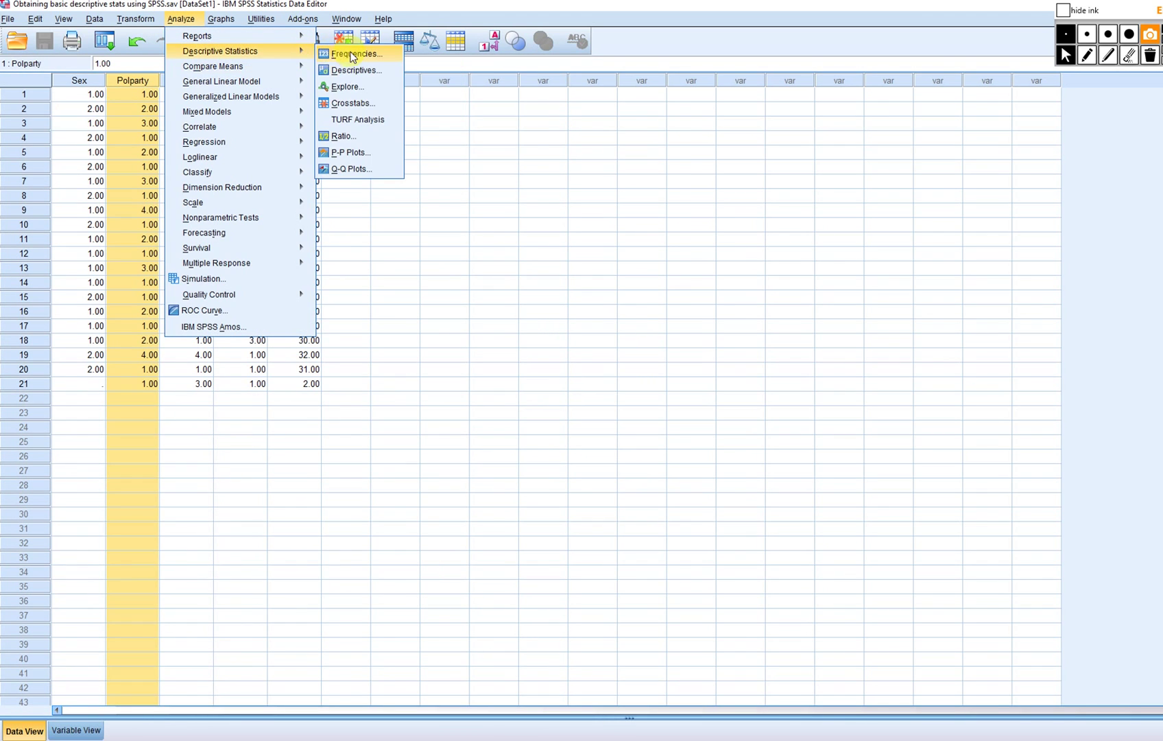
pyautogui.click(347, 54)
pyautogui.click(519, 283)
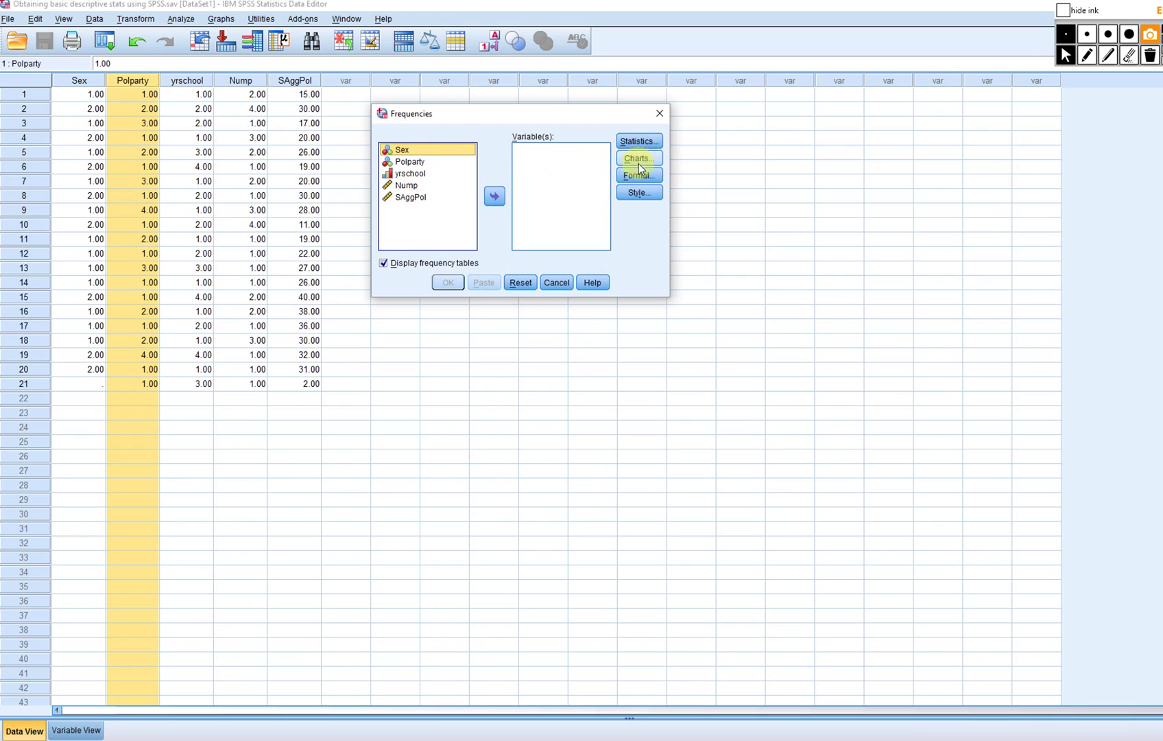
pyautogui.click(425, 163)
pyautogui.click(495, 198)
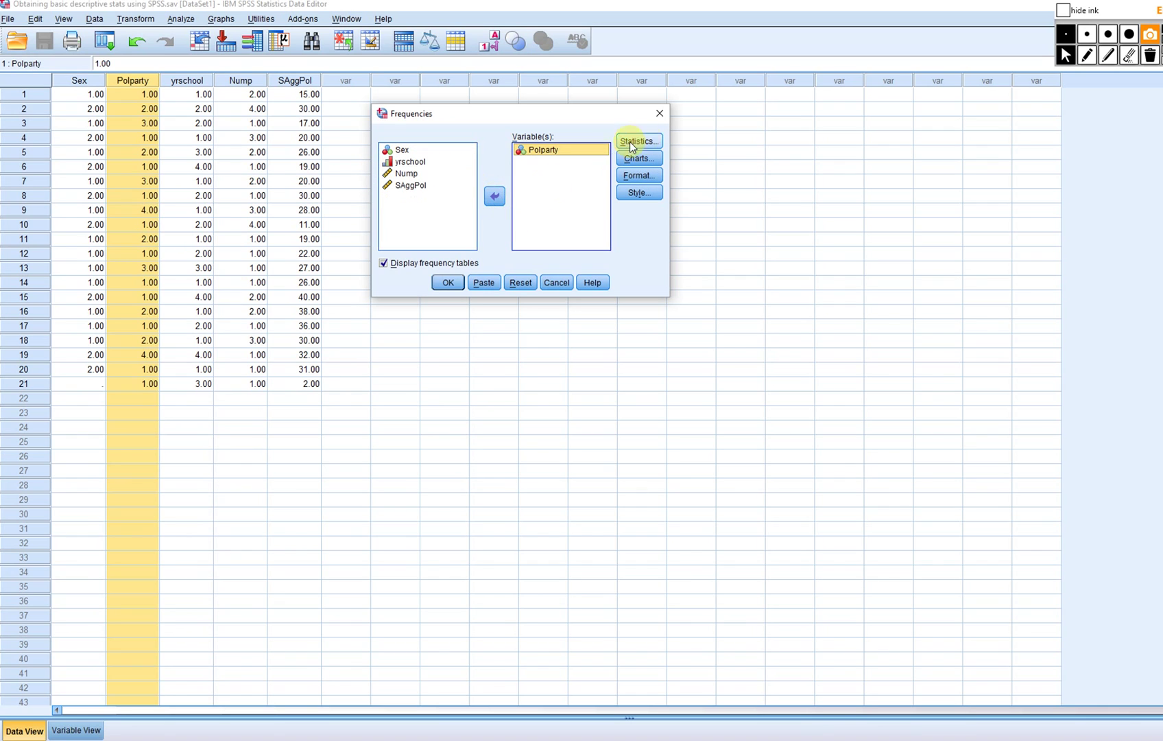
# Request the mode and a bar chart of frequencies for Polparty, and run the Frequencies analysis
pyautogui.click(643, 144)
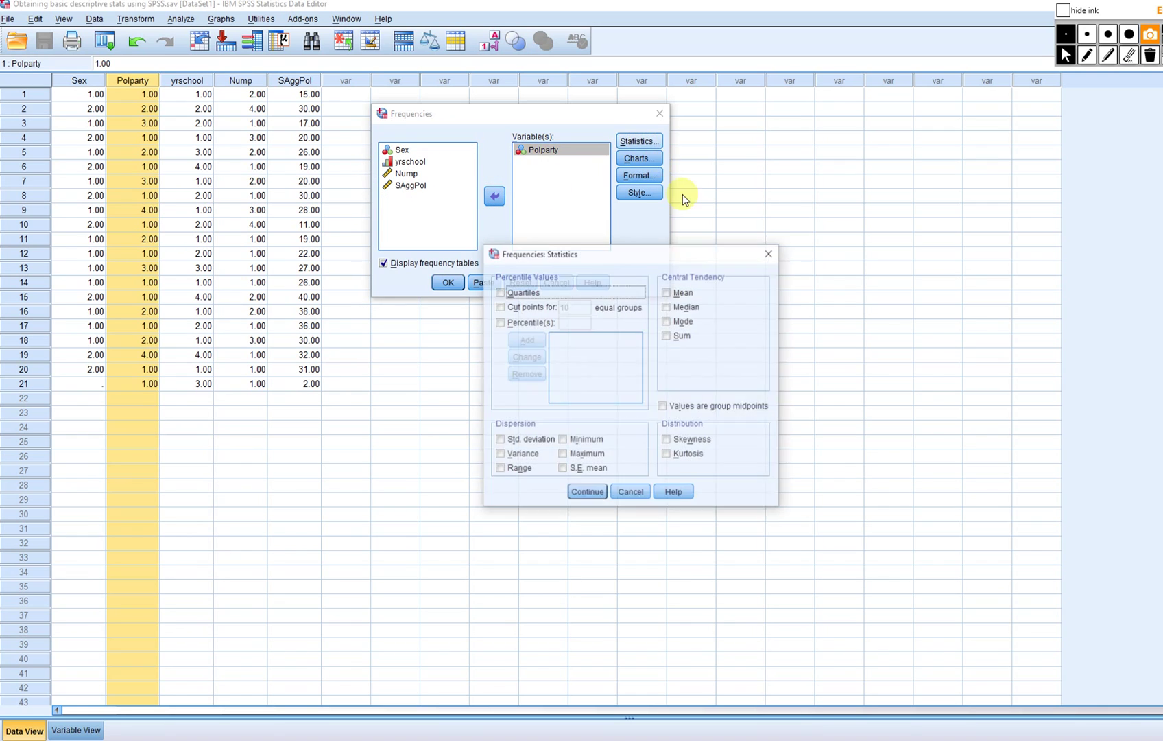
pyautogui.click(666, 322)
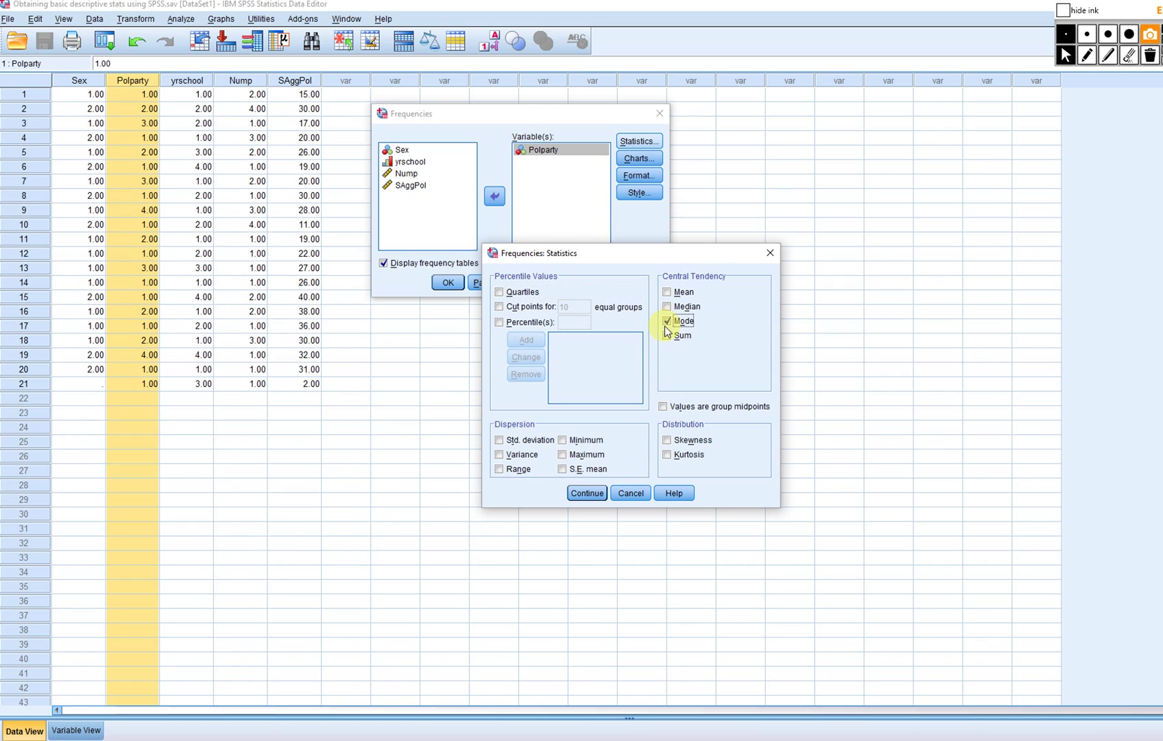
pyautogui.click(579, 493)
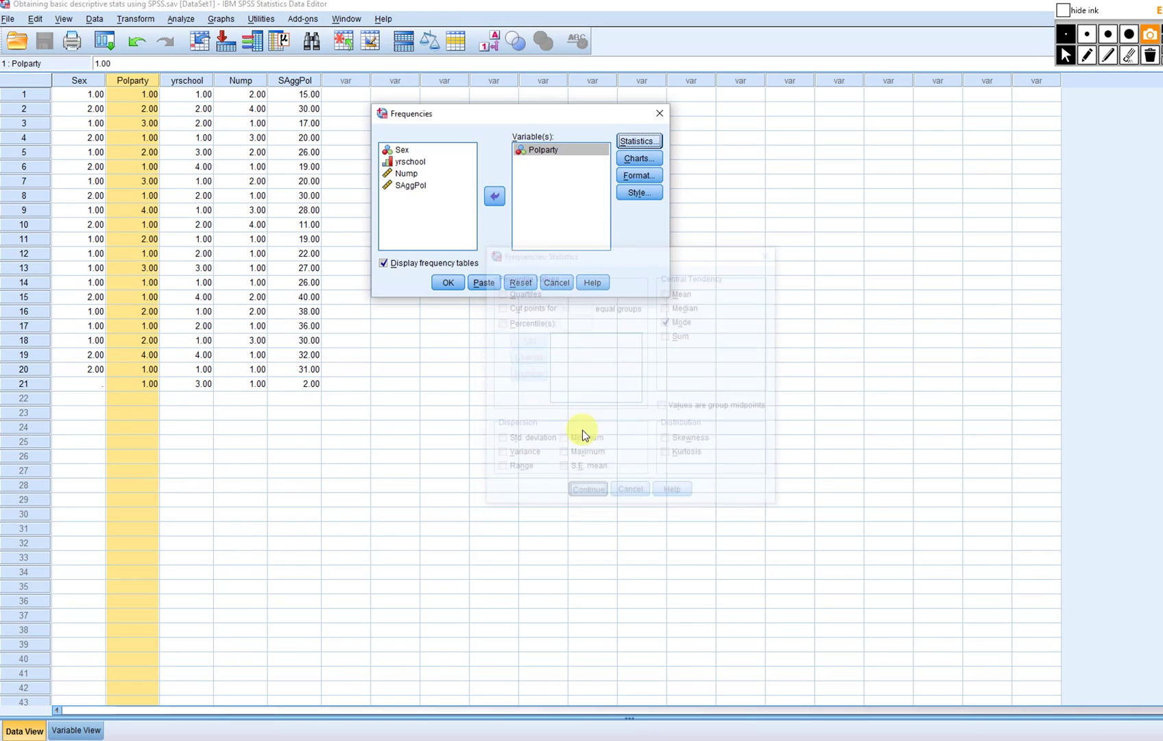
pyautogui.click(647, 162)
pyautogui.click(564, 348)
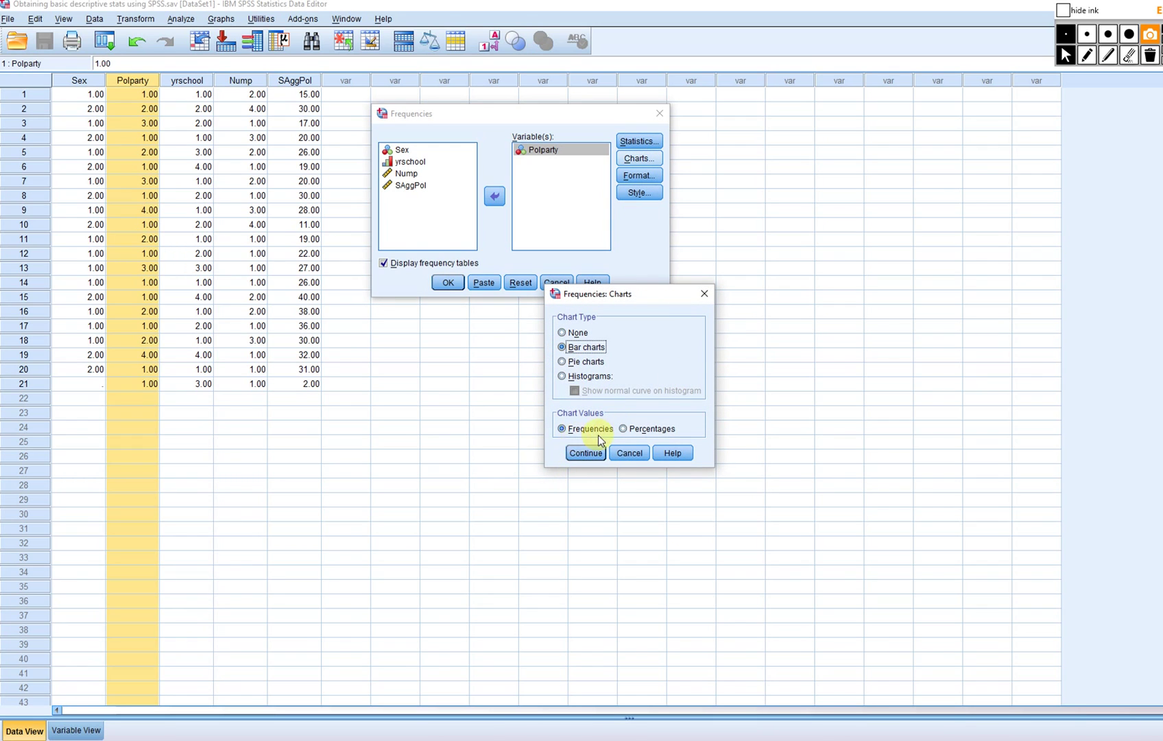
pyautogui.click(587, 453)
pyautogui.click(449, 284)
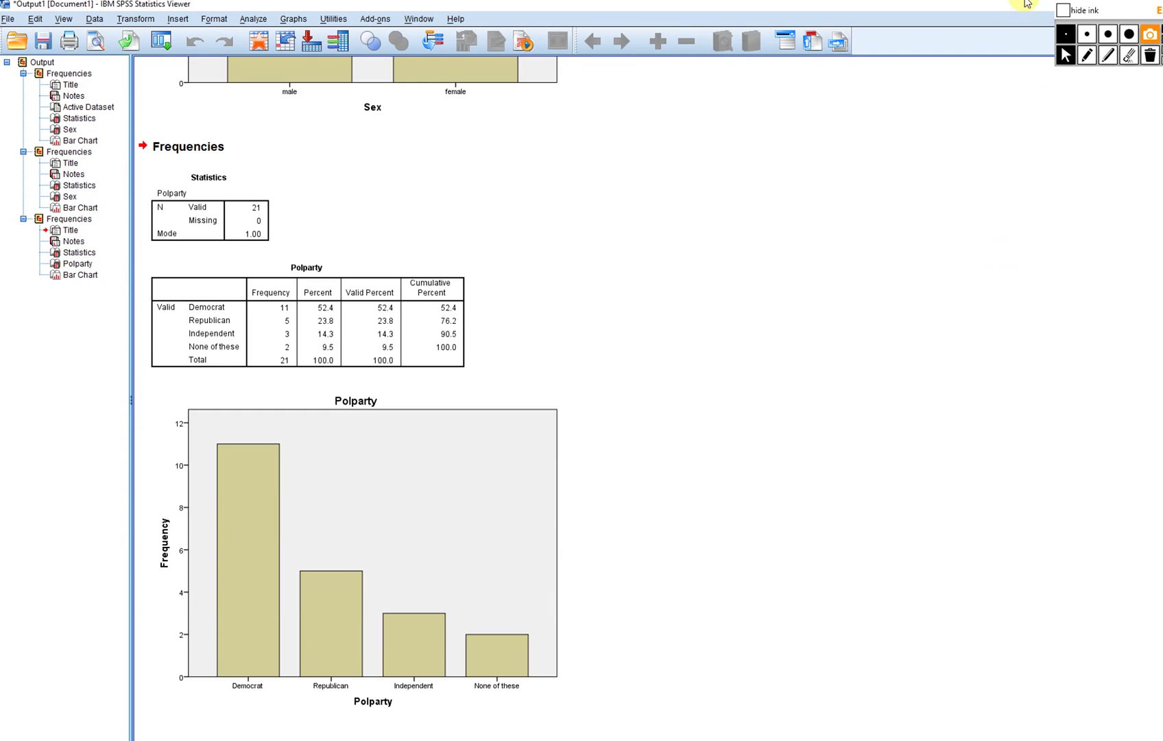
# Underline Polparty's valid and missing counts with the pen, circle the mode, and number the party categories 1 to 4
pyautogui.click(1089, 55)
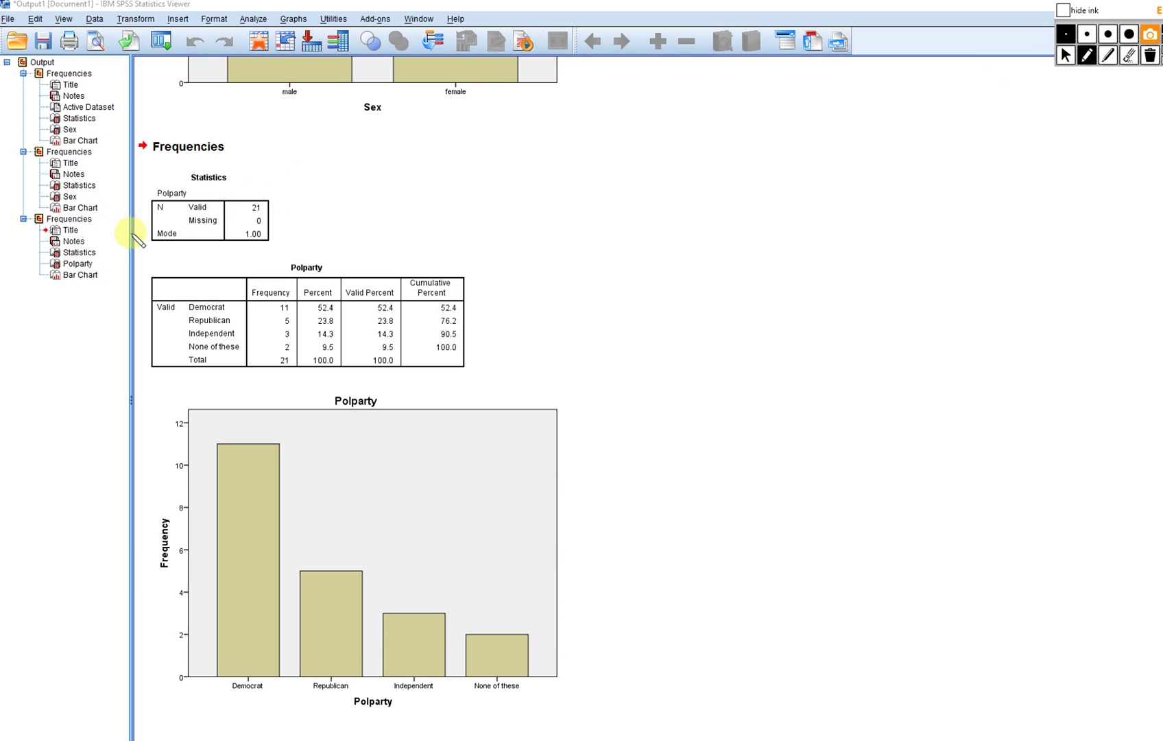
pyautogui.moveTo(250, 214); pyautogui.dragTo(285, 209)
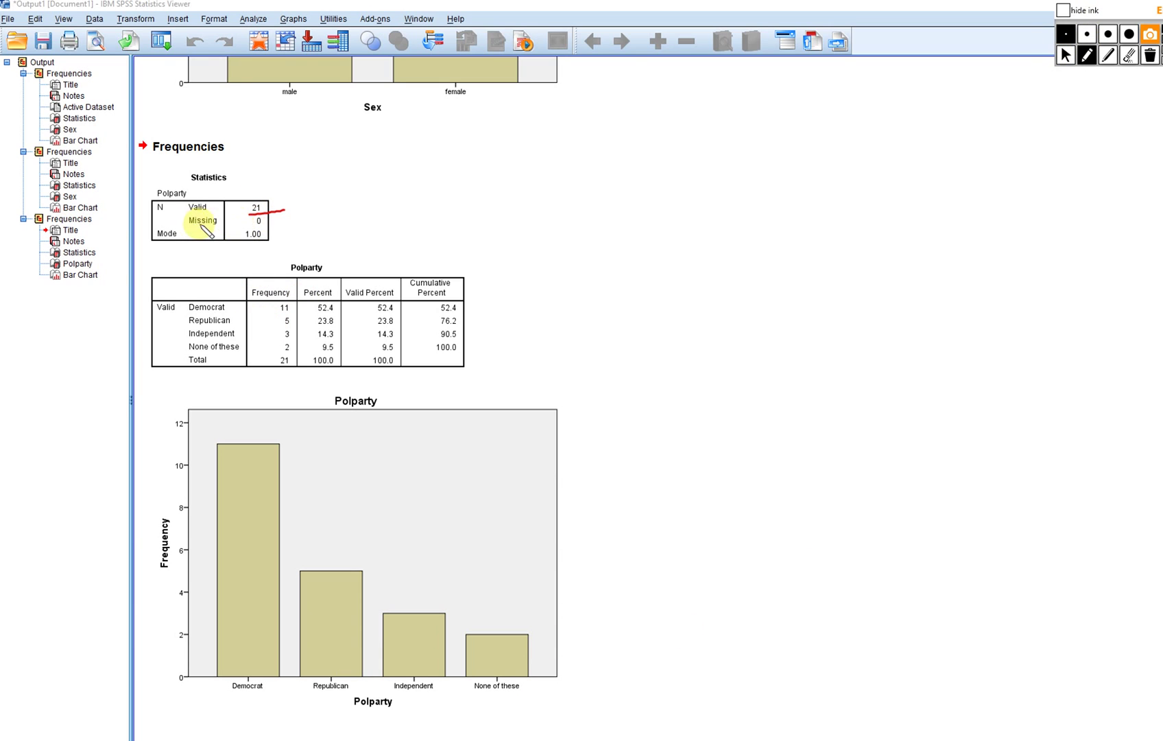
pyautogui.moveTo(257, 227); pyautogui.dragTo(282, 221)
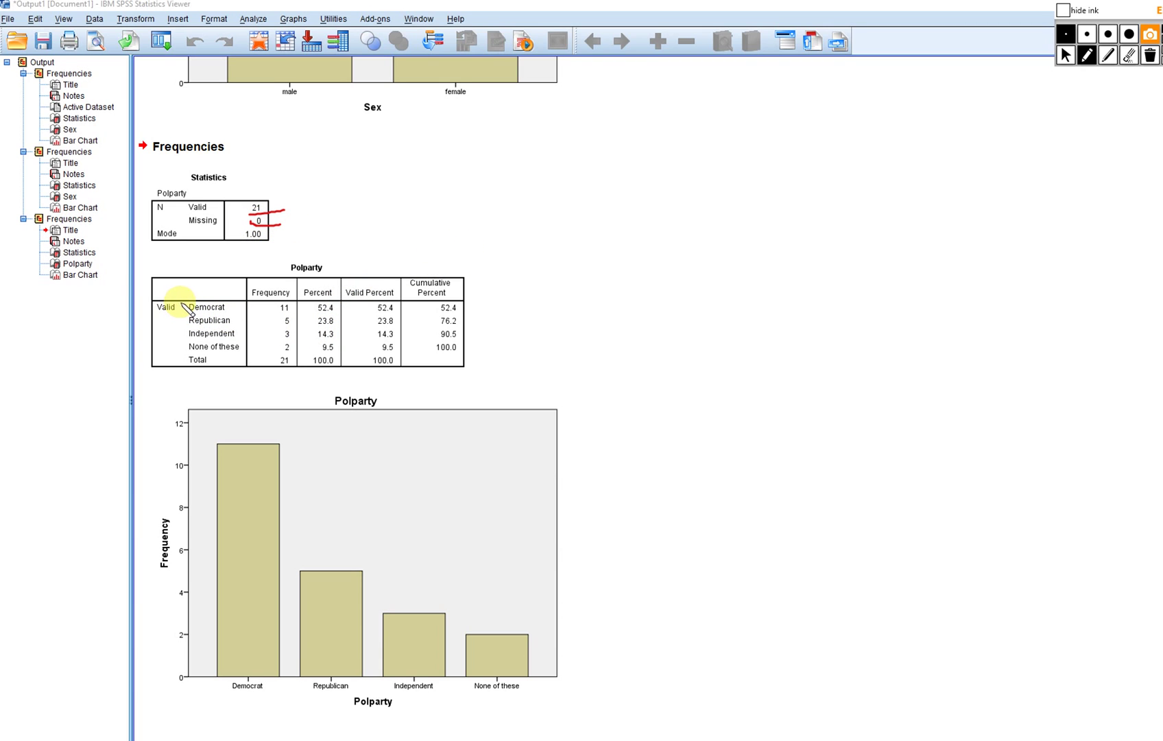
pyautogui.moveTo(241, 239)
pyautogui.mouseDown()
pyautogui.moveTo(267, 230)
pyautogui.moveTo(248, 227)
pyautogui.mouseUp()
pyautogui.moveTo(166, 311); pyautogui.dragTo(171, 316)
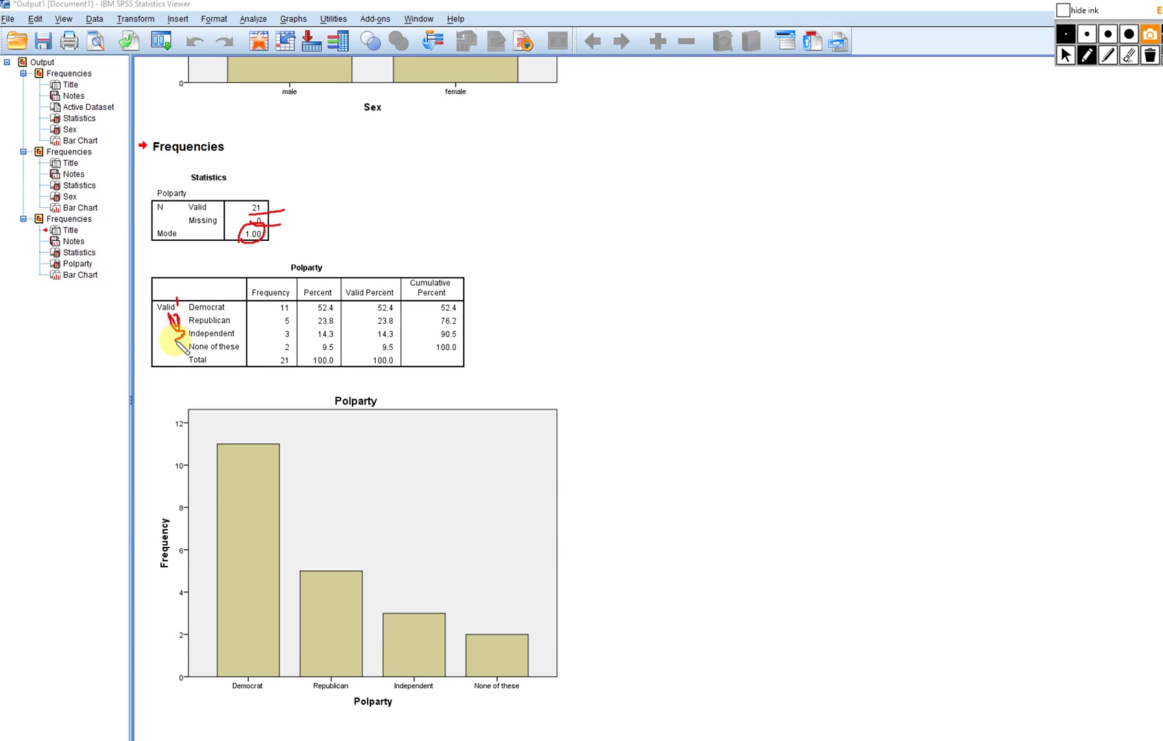
pyautogui.moveTo(177, 341); pyautogui.dragTo(176, 354)
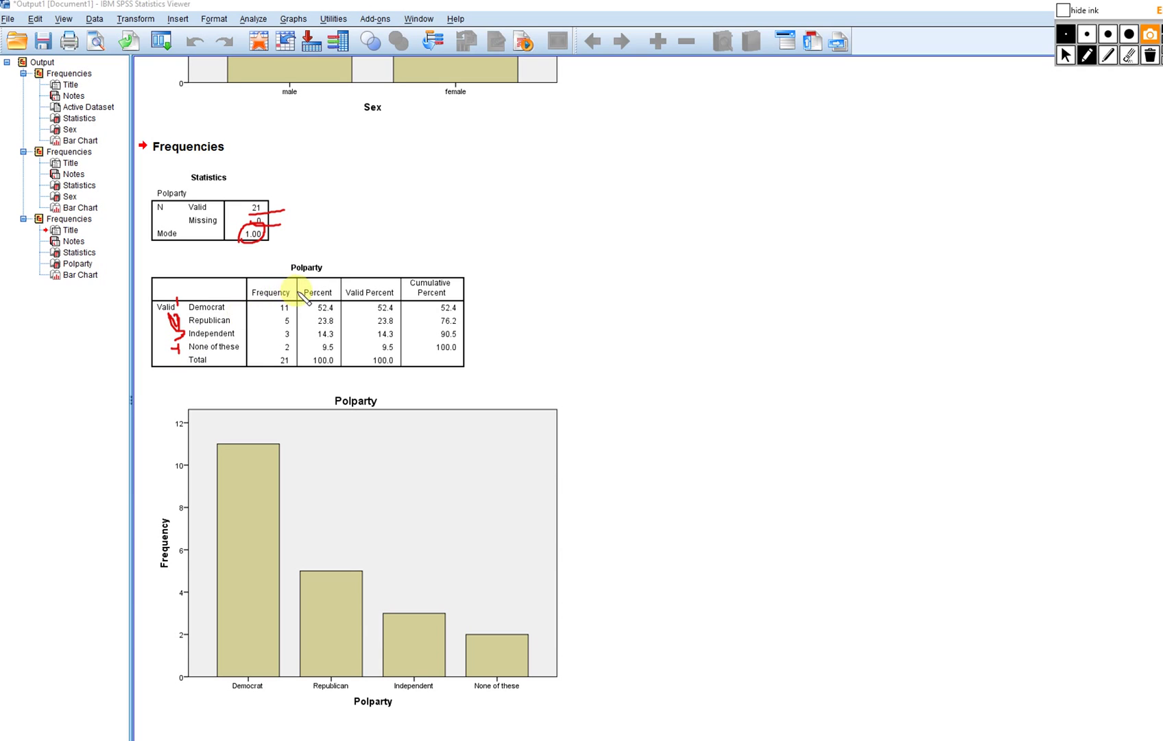
# Mark the frequencies and valid percents in the Polparty table with the pen, and cross out the cumulative percents
pyautogui.moveTo(294, 297)
pyautogui.mouseDown()
pyautogui.moveTo(278, 295)
pyautogui.moveTo(273, 310)
pyautogui.moveTo(296, 302)
pyautogui.moveTo(293, 351)
pyautogui.mouseUp()
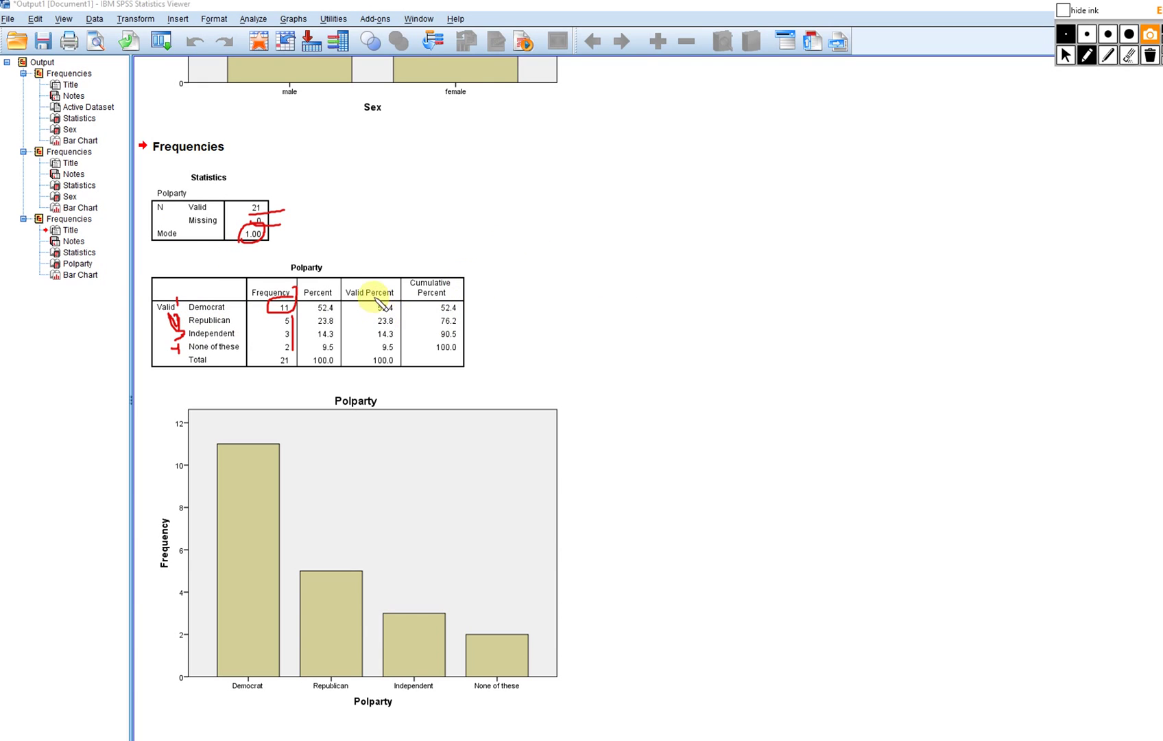
pyautogui.moveTo(402, 301)
pyautogui.mouseDown()
pyautogui.moveTo(371, 310)
pyautogui.moveTo(376, 352)
pyautogui.moveTo(401, 349)
pyautogui.moveTo(409, 313)
pyautogui.mouseUp()
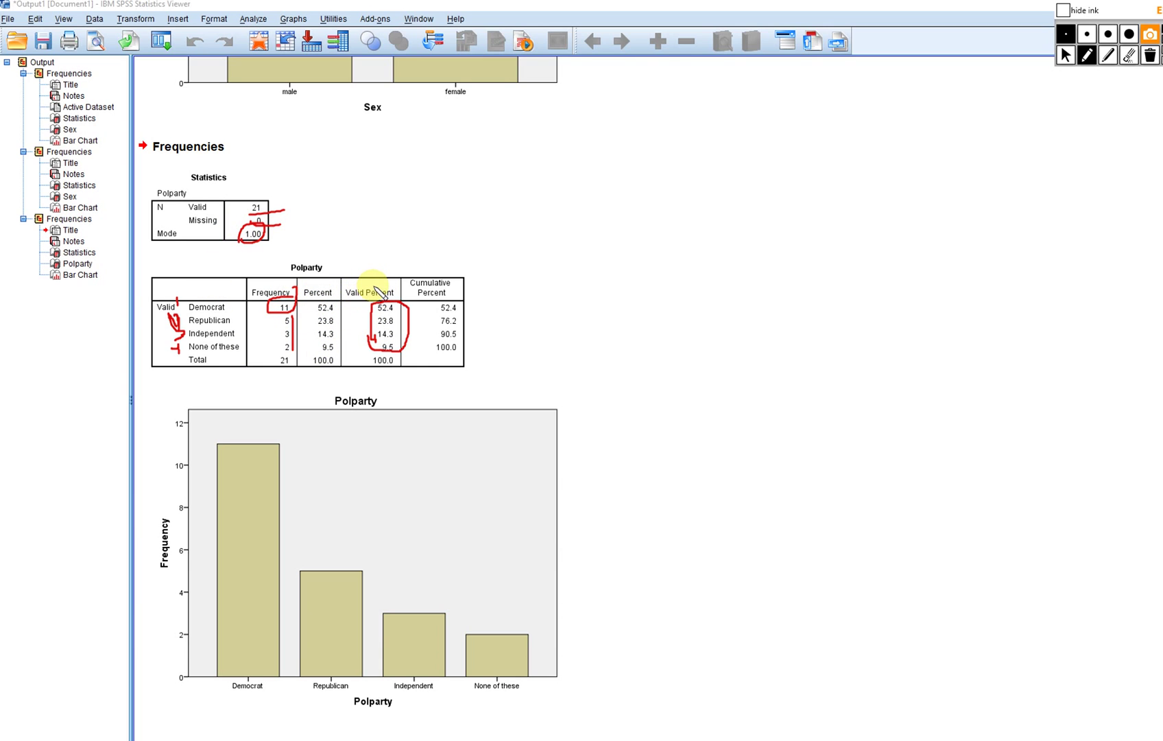
pyautogui.moveTo(313, 283); pyautogui.dragTo(324, 273)
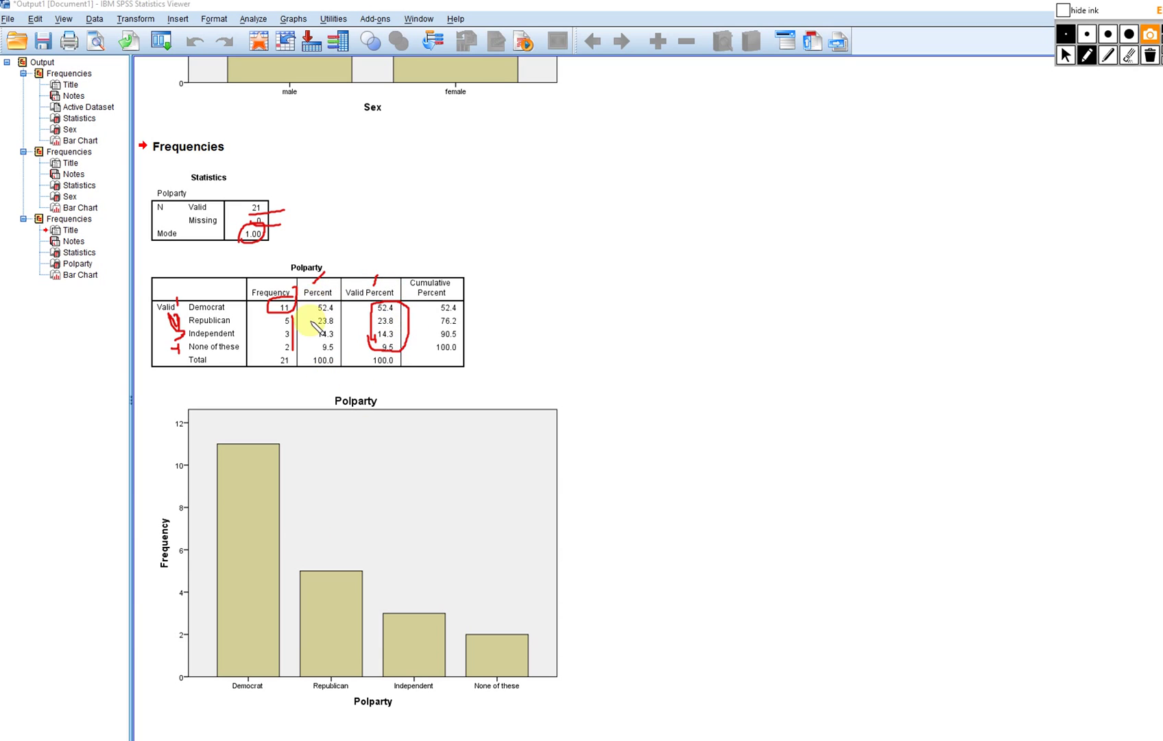
pyautogui.moveTo(420, 283); pyautogui.dragTo(470, 347)
pyautogui.moveTo(456, 278); pyautogui.dragTo(432, 373)
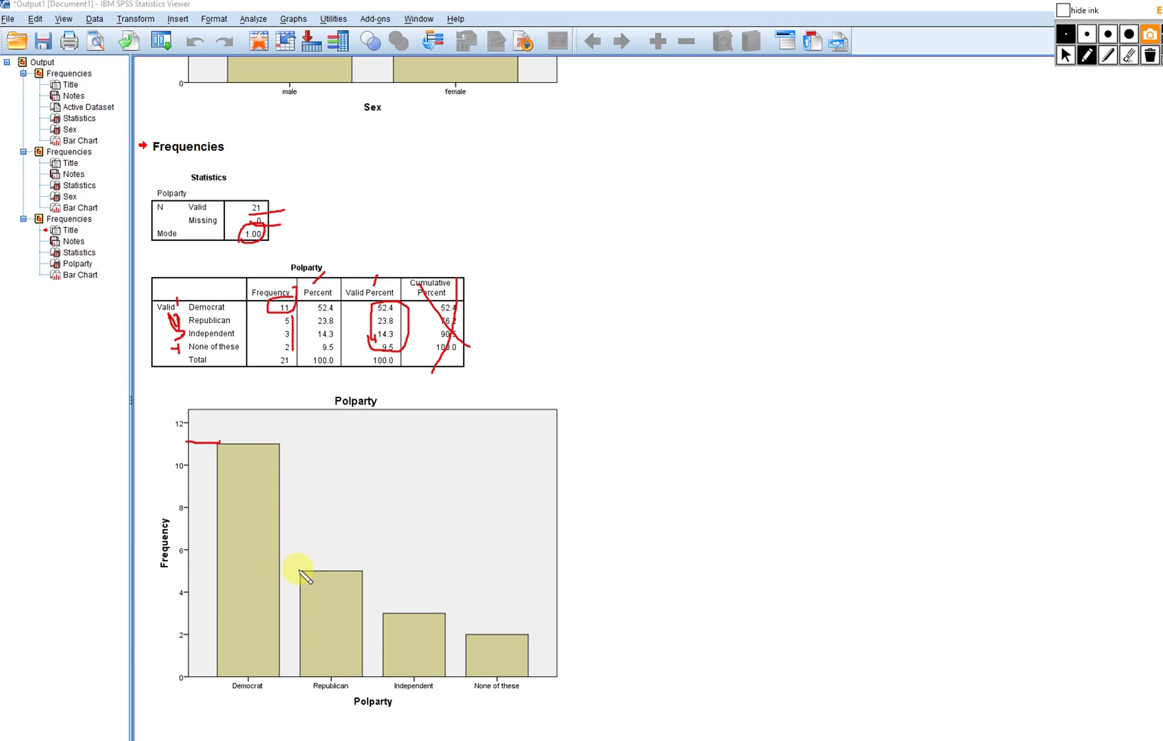
# Draw pen lines from the Republican, Independent and None of these bar tops to the frequency axis, and clear all ink
pyautogui.moveTo(299, 571); pyautogui.dragTo(182, 570)
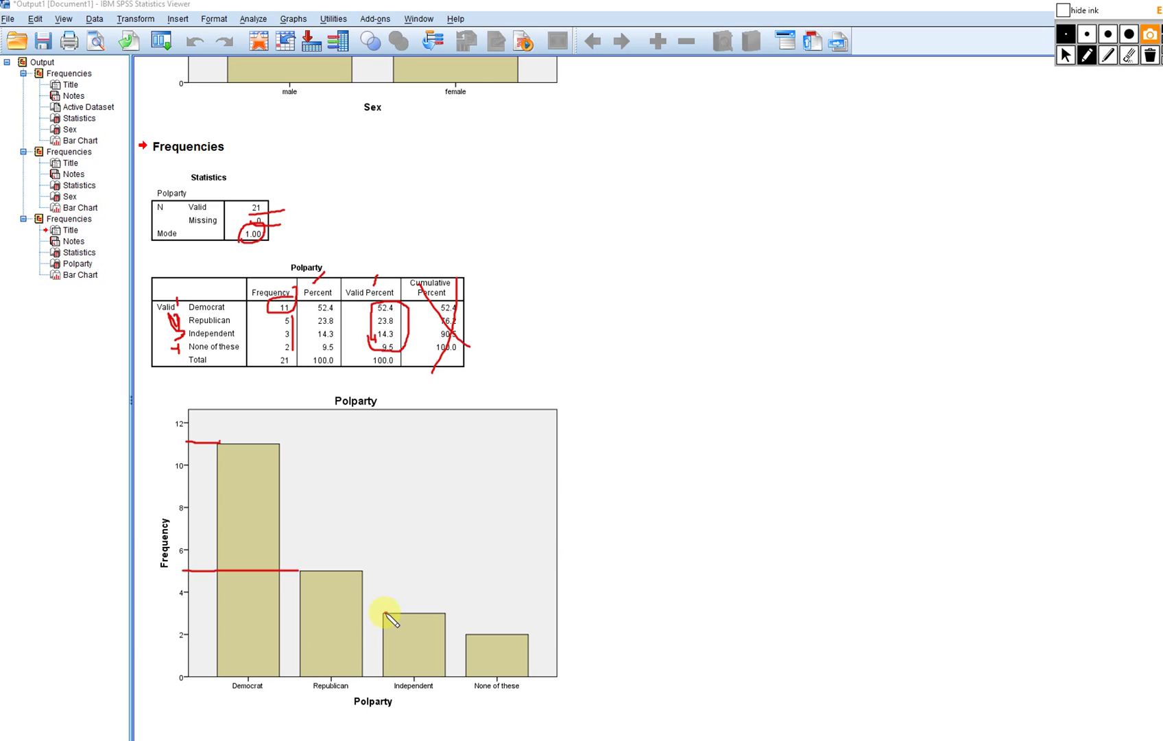
pyautogui.moveTo(362, 613); pyautogui.dragTo(293, 611)
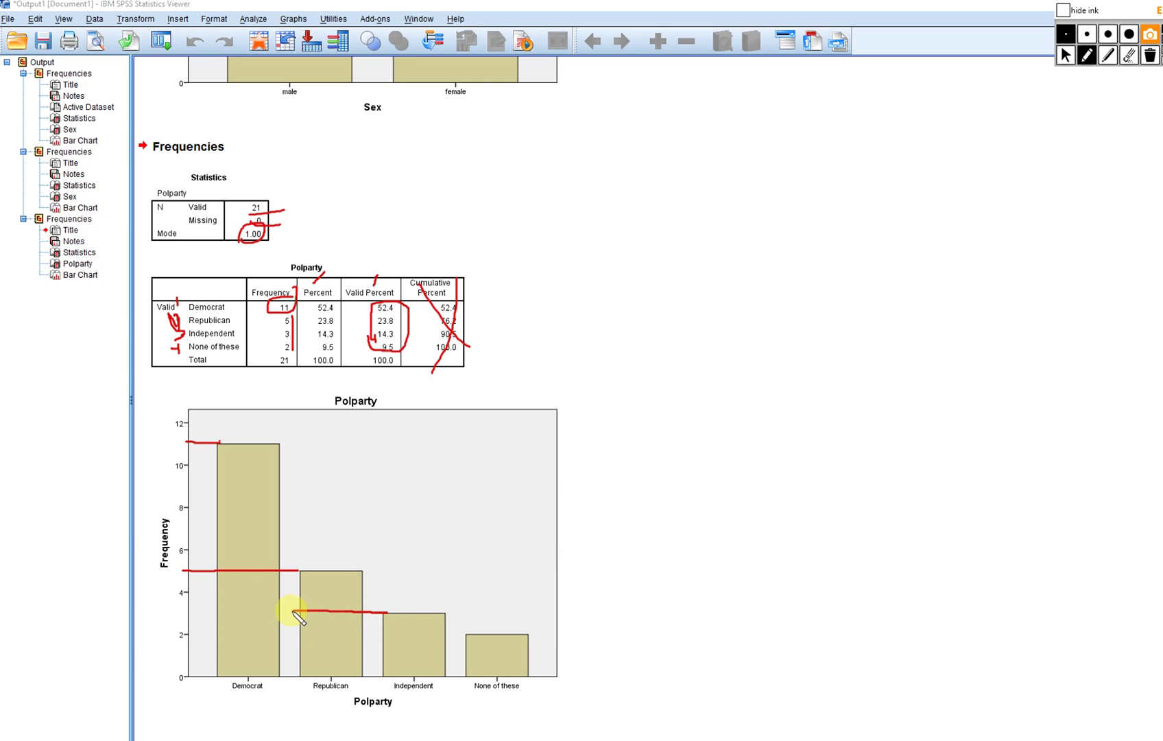
pyautogui.moveTo(207, 610); pyautogui.dragTo(189, 612)
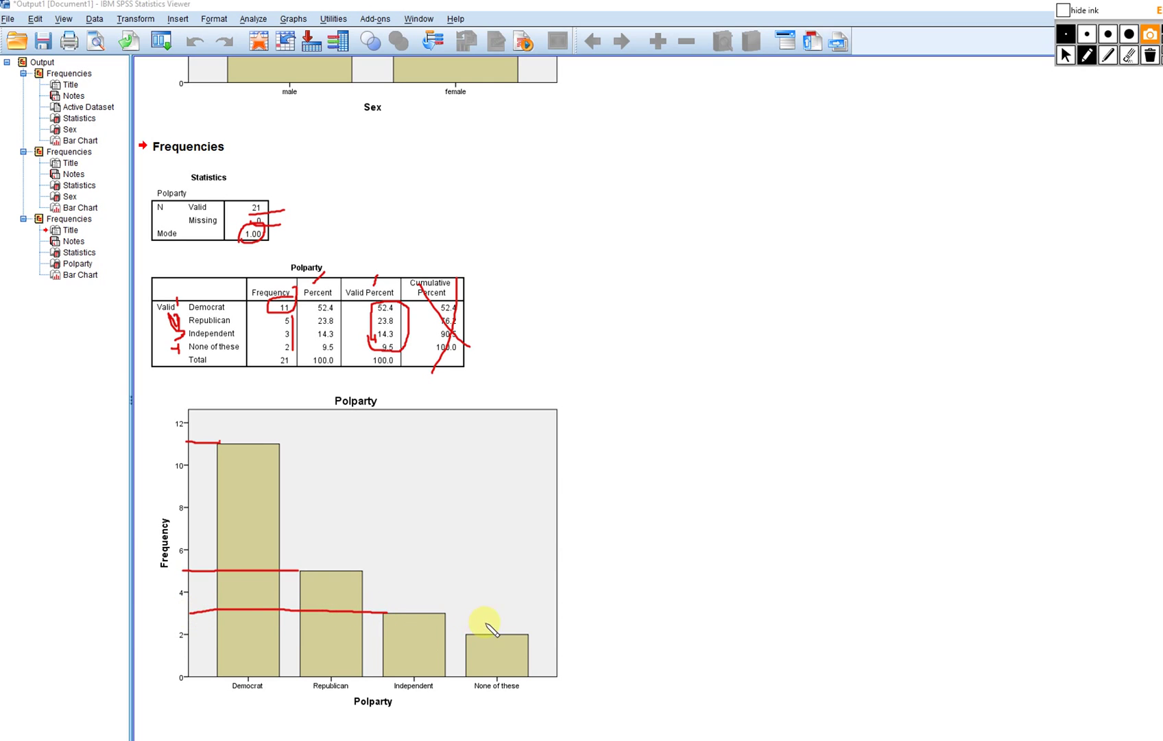
pyautogui.moveTo(468, 635); pyautogui.dragTo(206, 640)
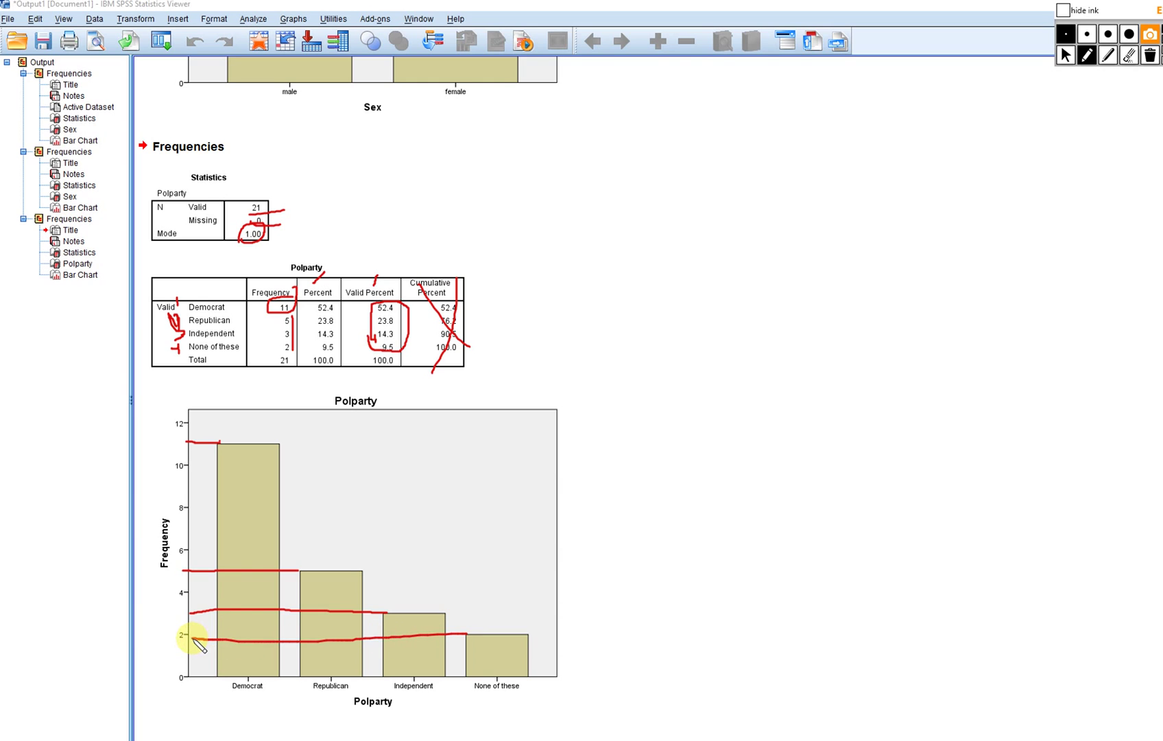
pyautogui.click(1152, 57)
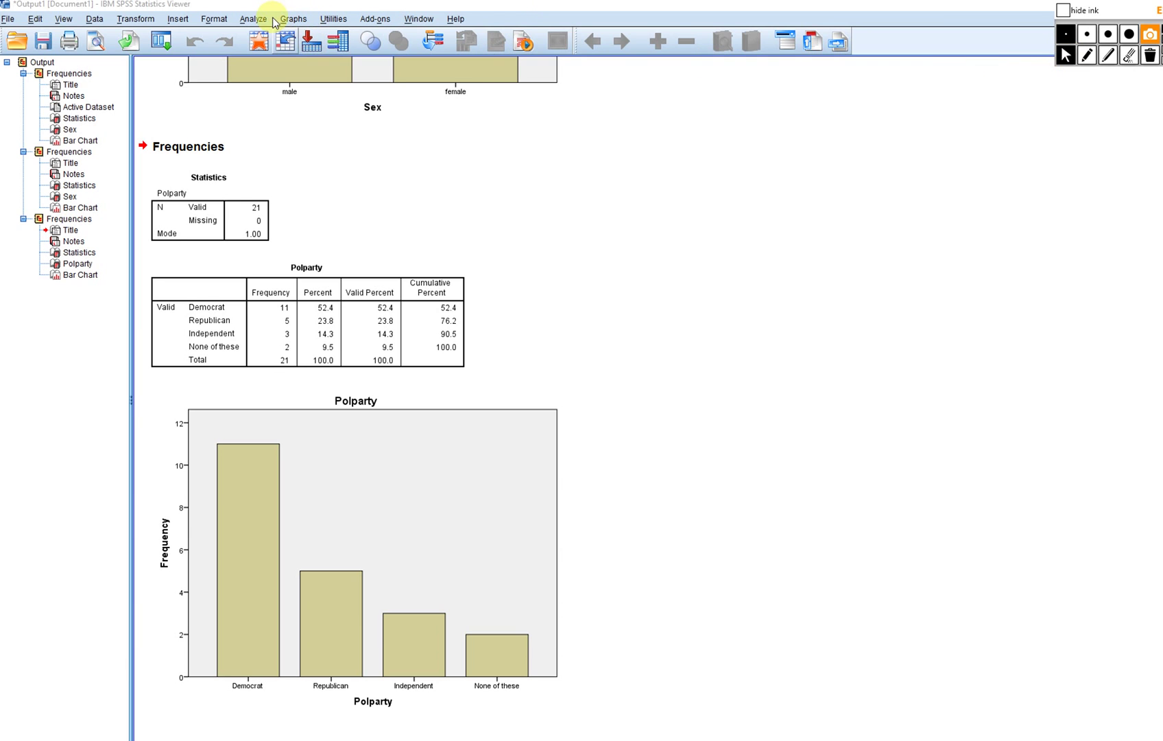
# Run the Frequencies analysis for Polparty again with a pie chart instead of a bar chart
pyautogui.click(253, 19)
pyautogui.moveTo(351, 55)
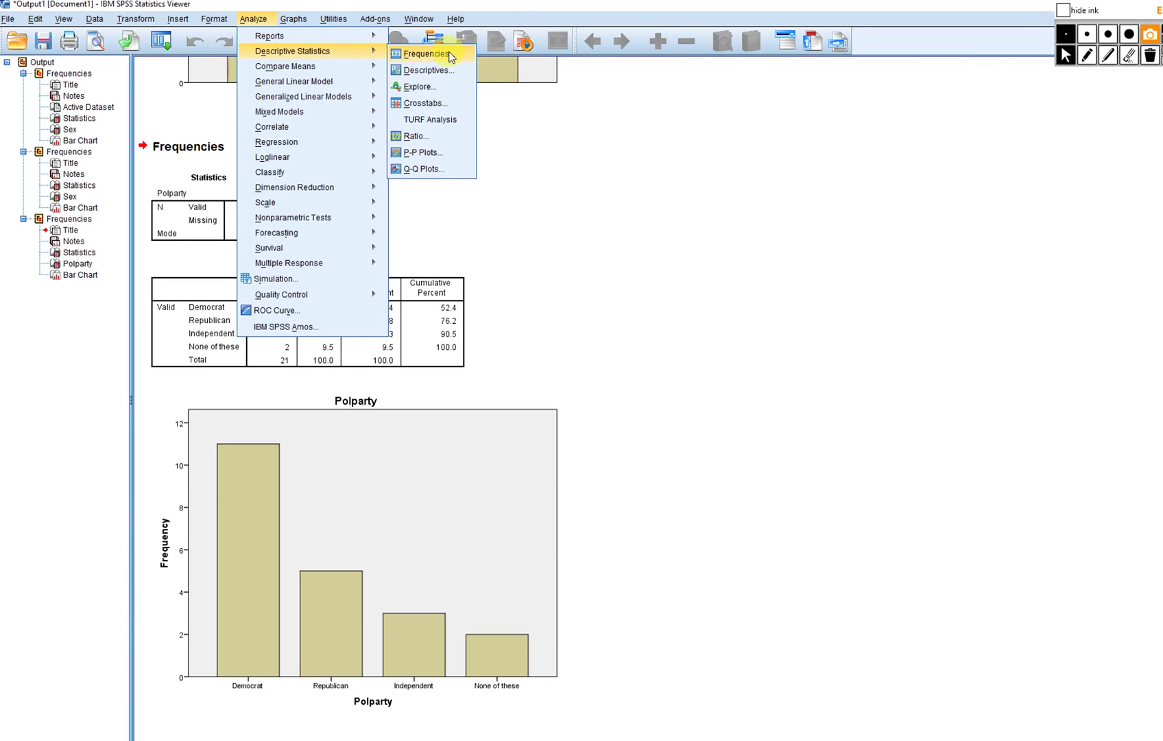
pyautogui.click(426, 54)
pyautogui.click(639, 158)
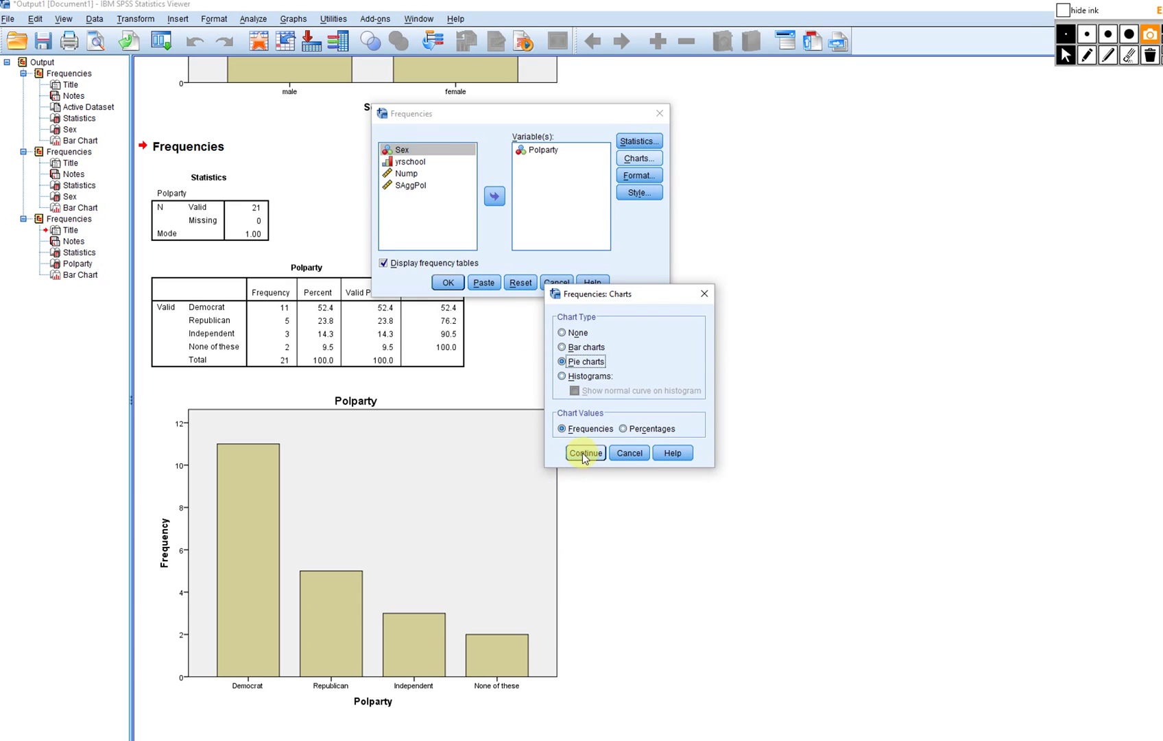
pyautogui.click(601, 458)
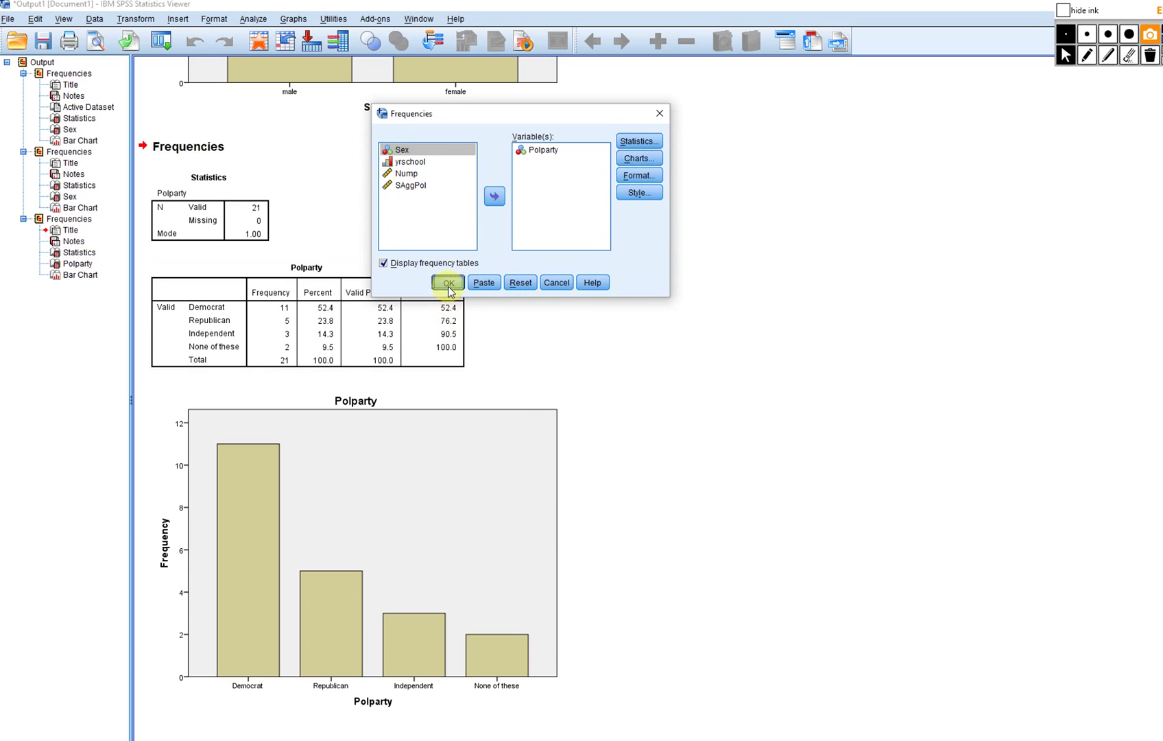
pyautogui.click(448, 282)
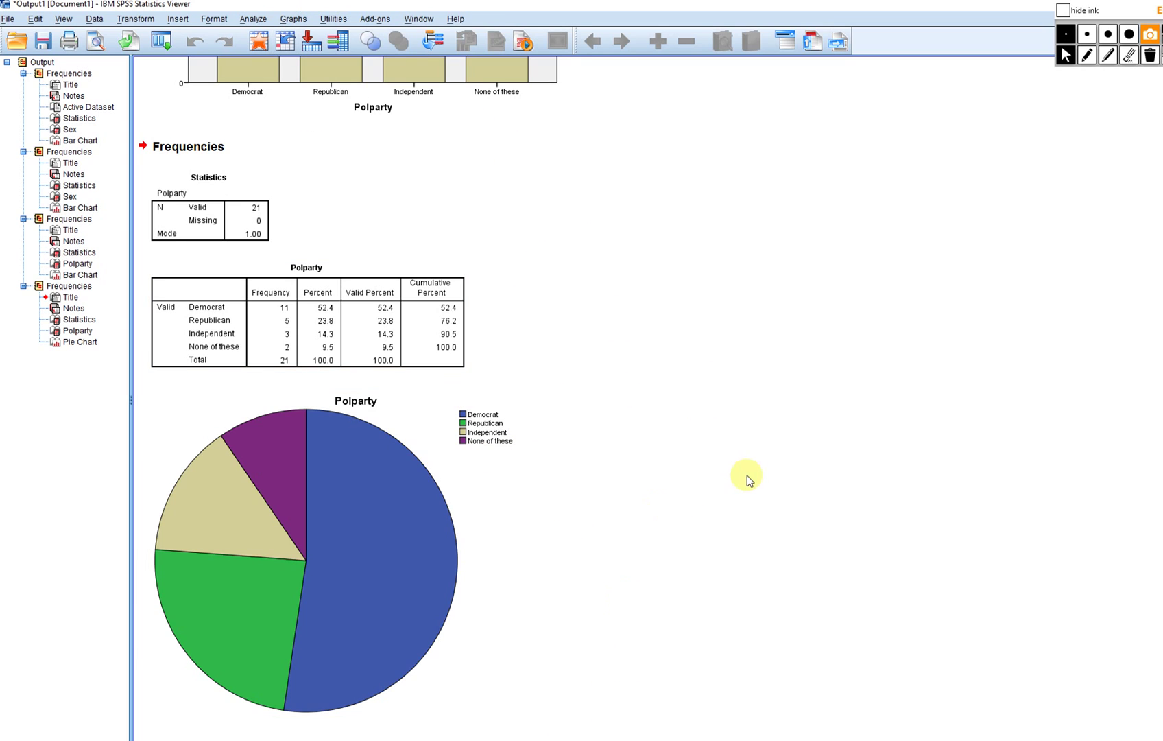
# Return to the case data, highlight the yrschool column to examine its values, and clear the highlight
pyautogui.moveTo(590, 739)
pyautogui.click(549, 706)
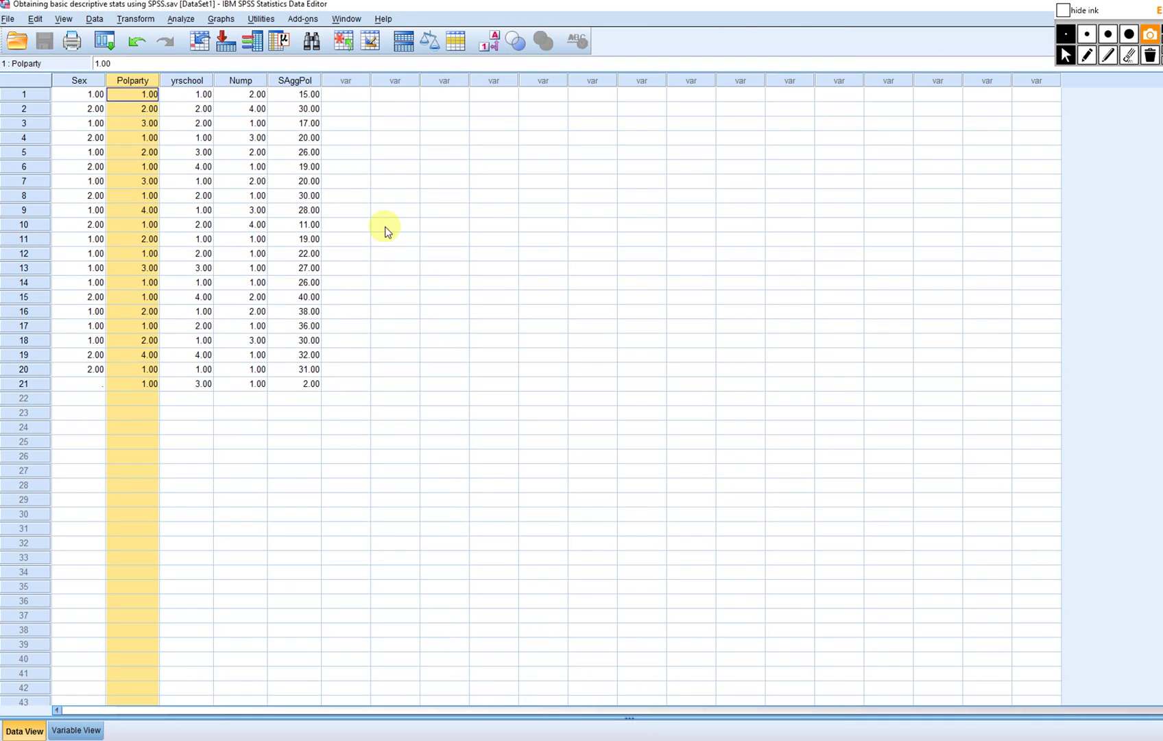
pyautogui.click(195, 81)
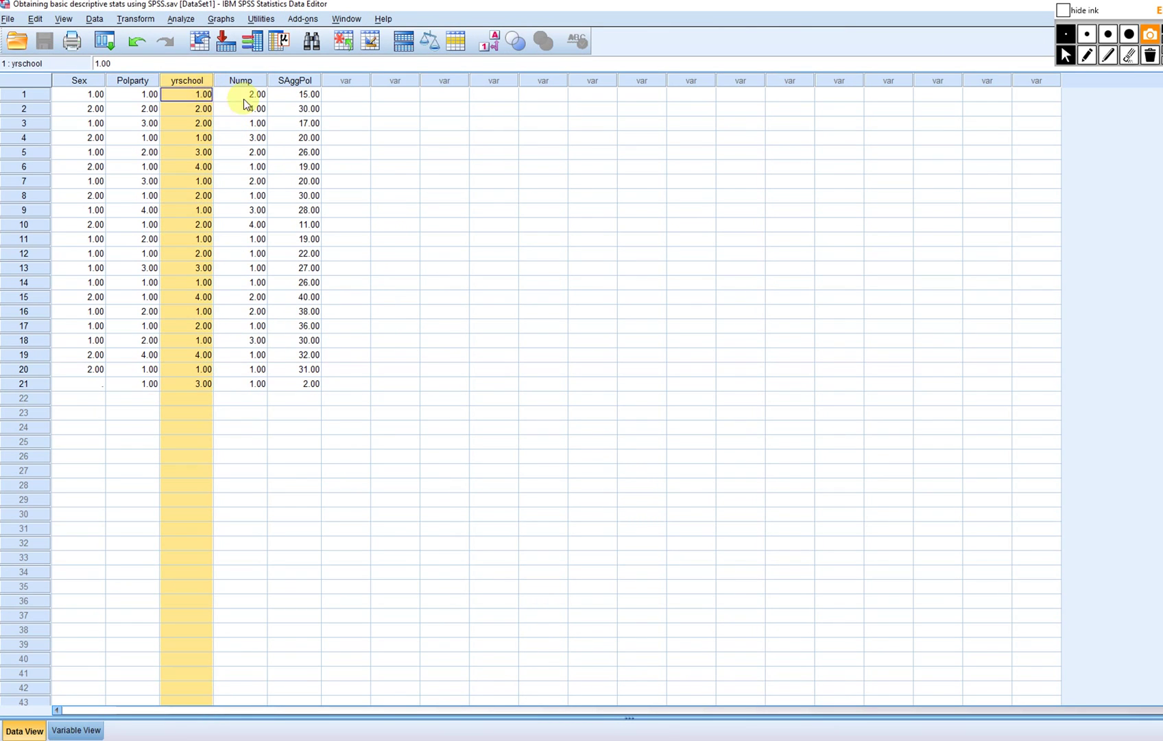
pyautogui.click(349, 122)
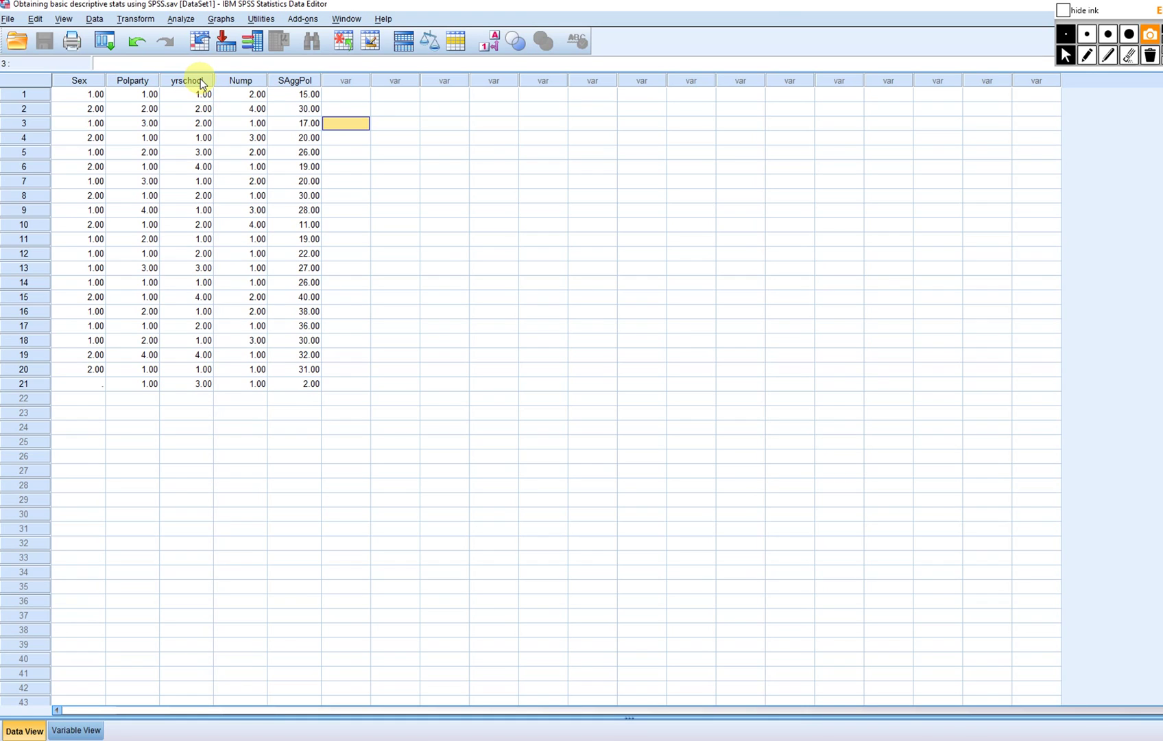
# Start a Frequencies analysis, reset its settings, and add yrschool as the variable to analyze
pyautogui.click(181, 20)
pyautogui.moveTo(226, 50)
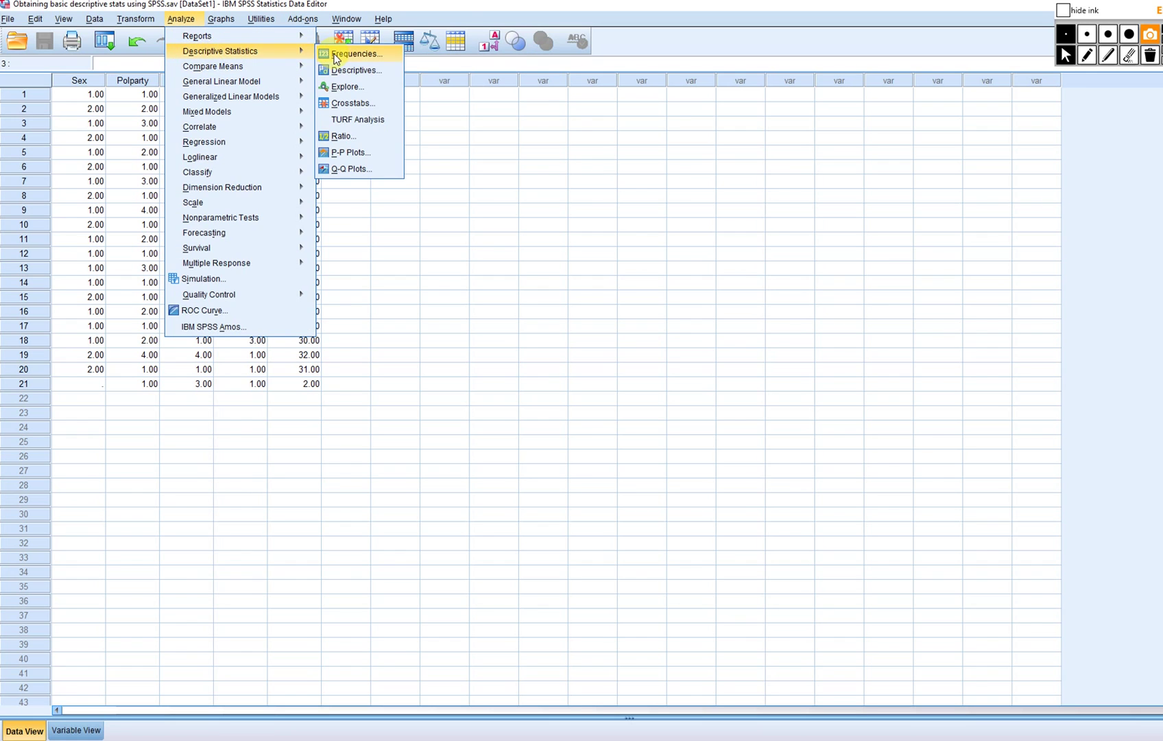
pyautogui.click(353, 53)
pyautogui.click(521, 284)
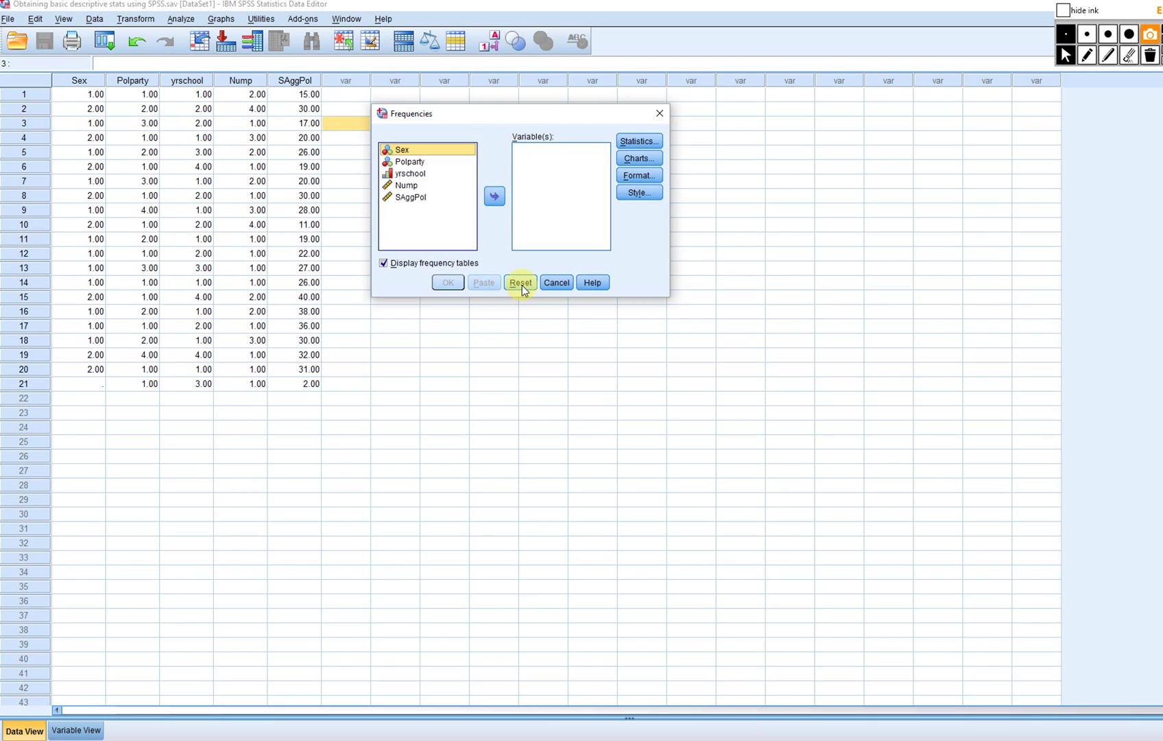
pyautogui.click(421, 164)
pyautogui.click(426, 177)
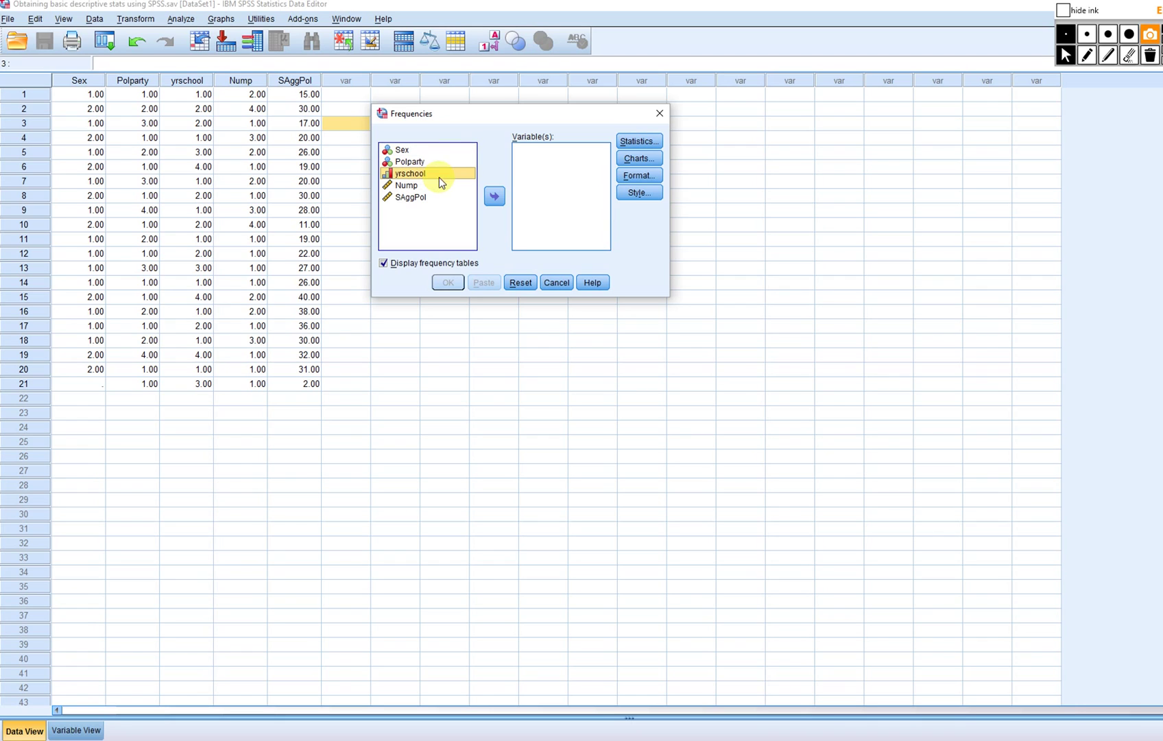
pyautogui.click(494, 197)
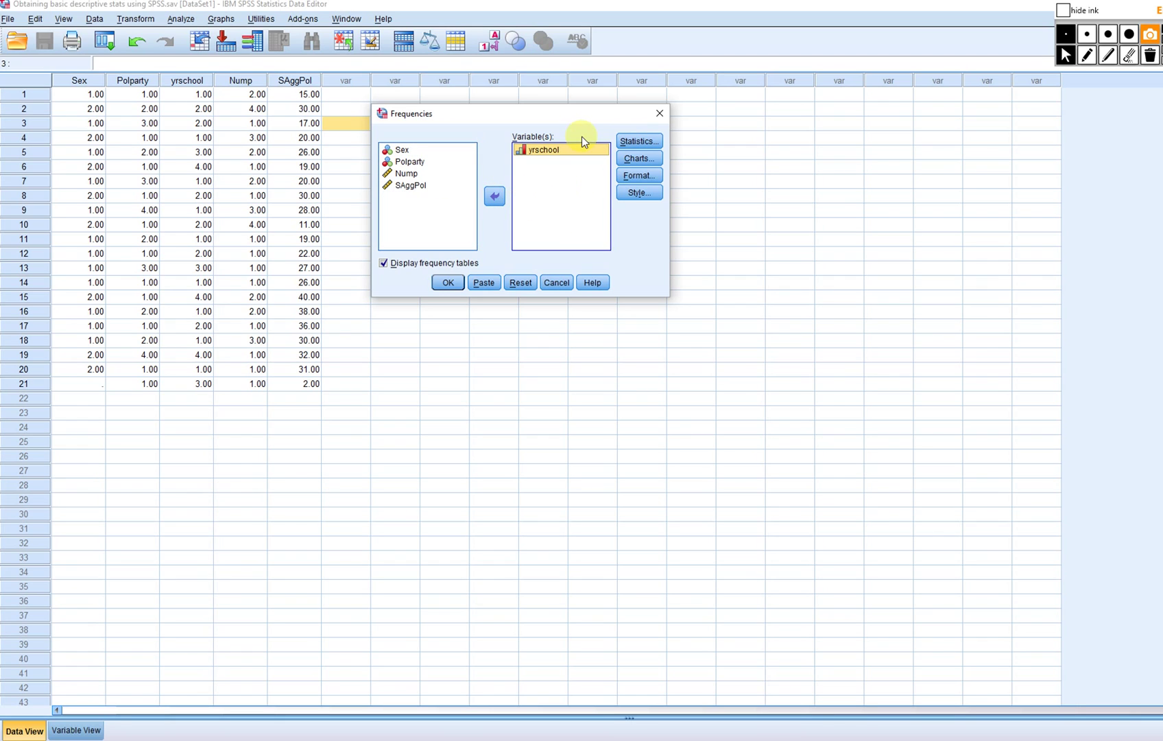
# Request the median, mode and a bar chart for yrschool, and run the Frequencies analysis
pyautogui.click(649, 142)
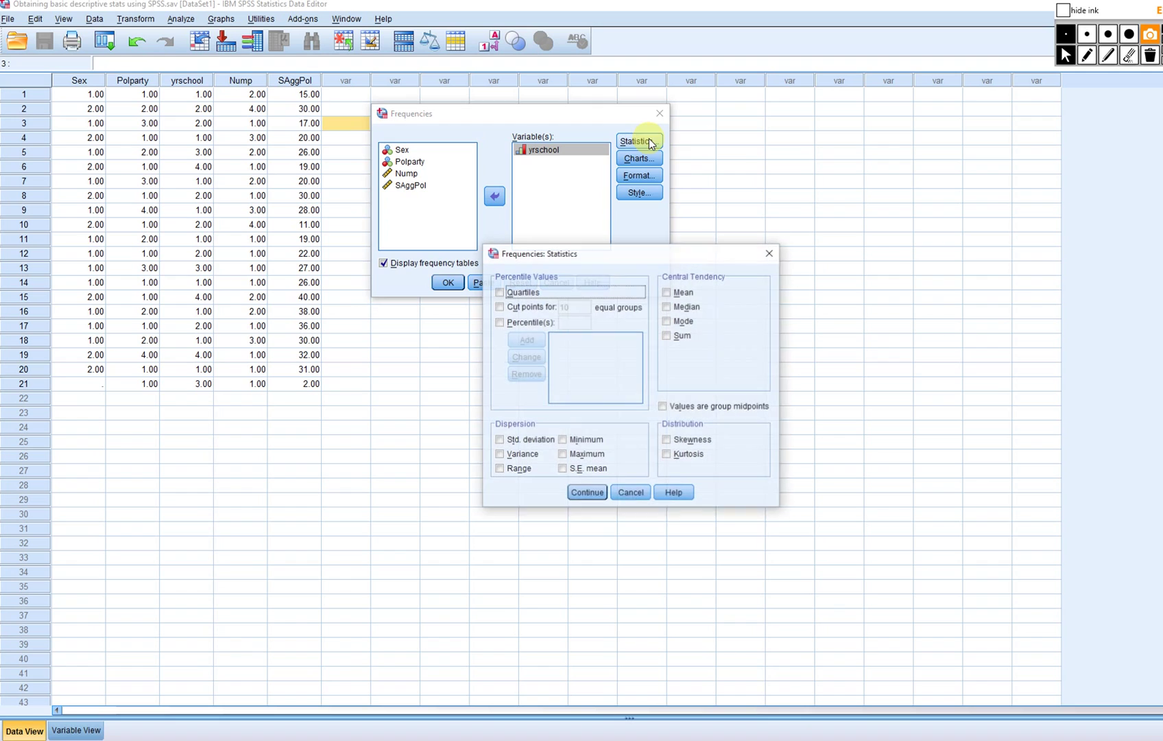
pyautogui.click(669, 308)
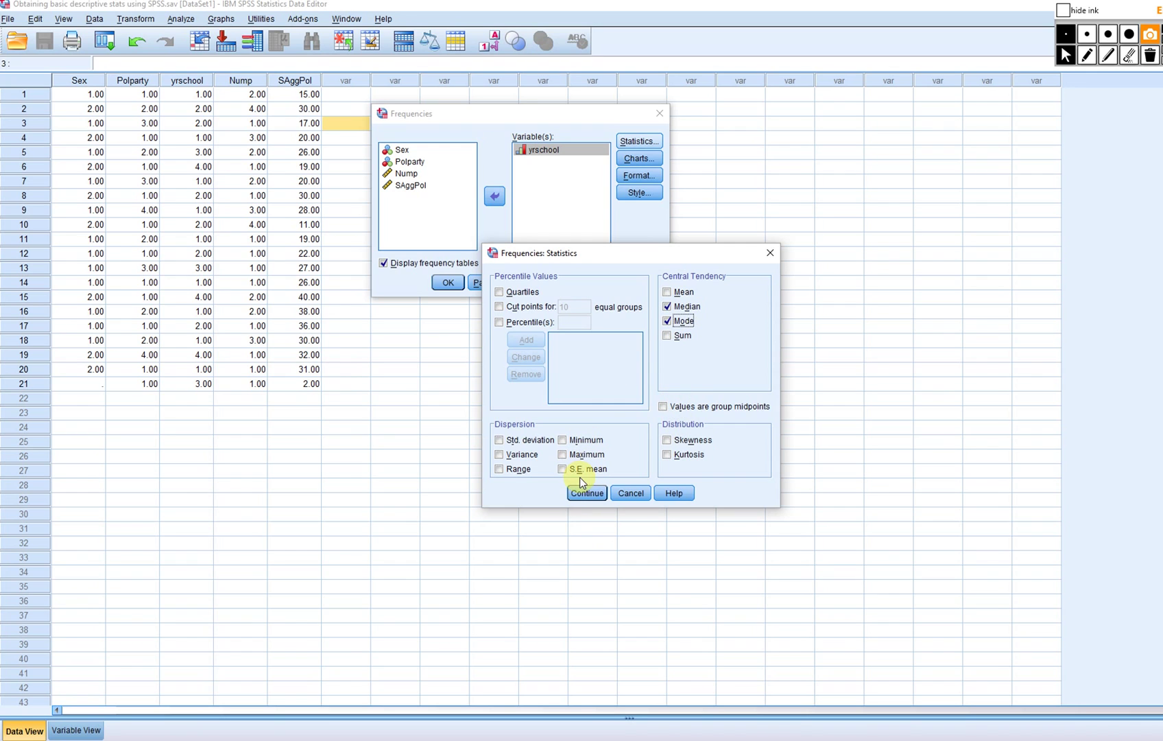
pyautogui.click(587, 493)
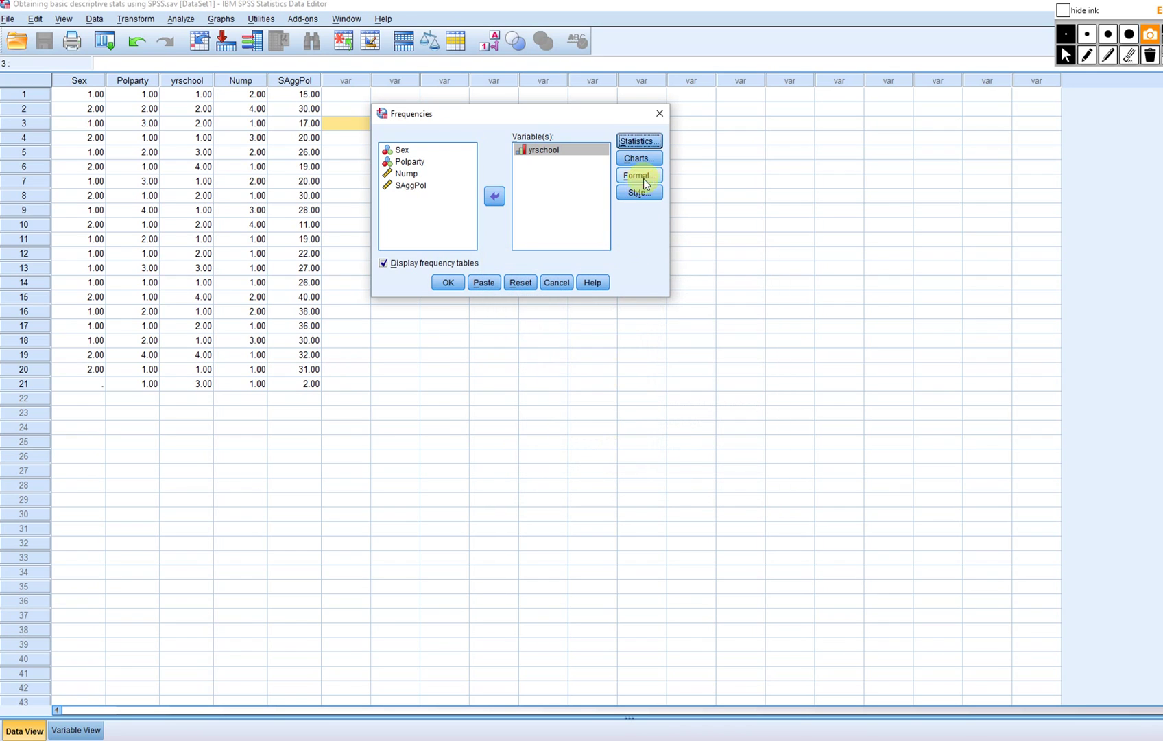
pyautogui.click(638, 159)
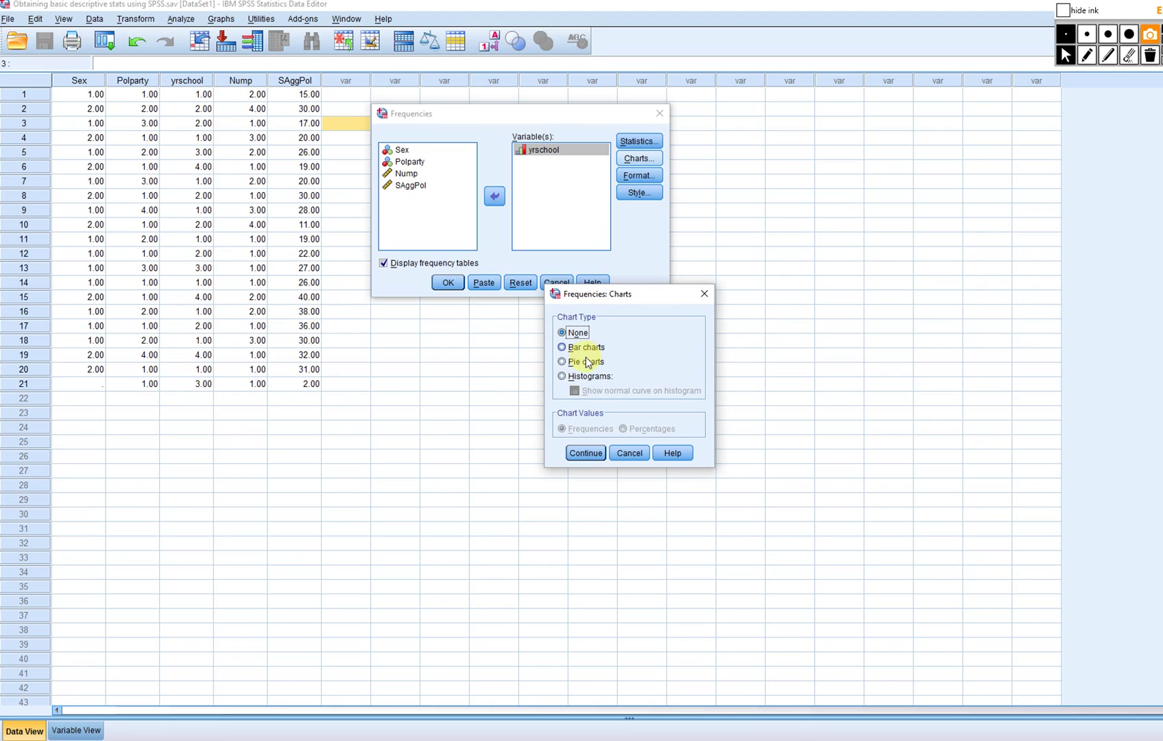
pyautogui.click(563, 348)
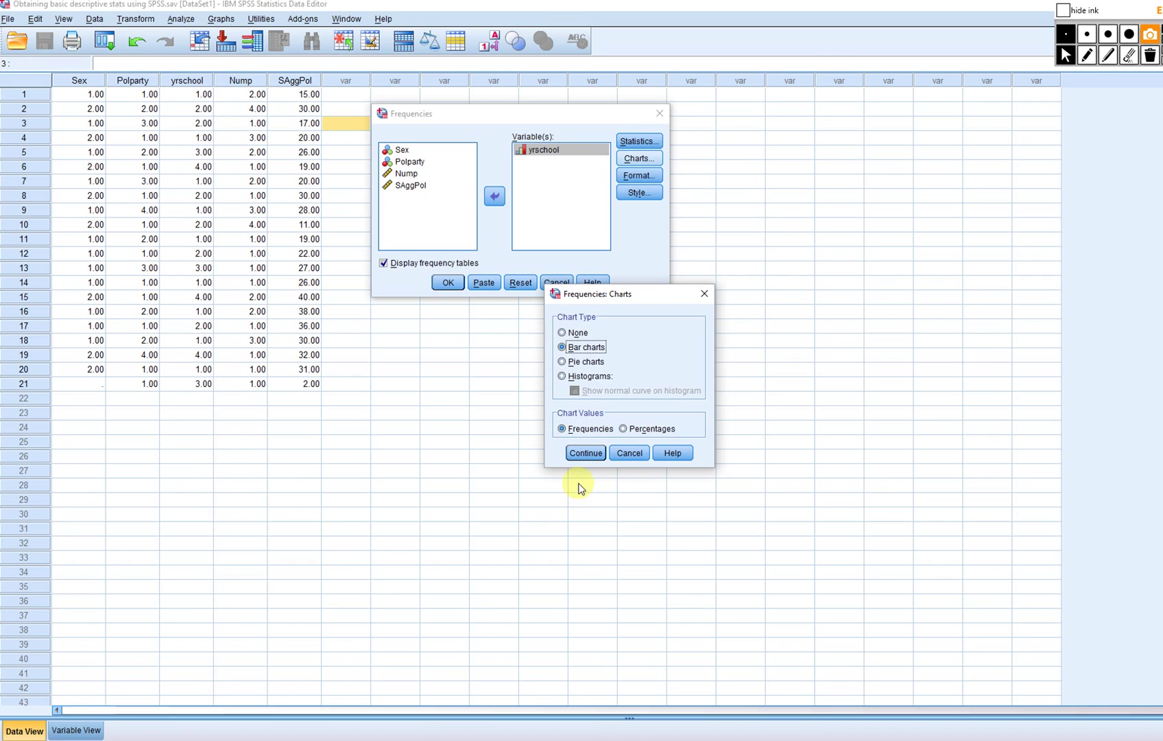
pyautogui.click(587, 453)
pyautogui.click(451, 283)
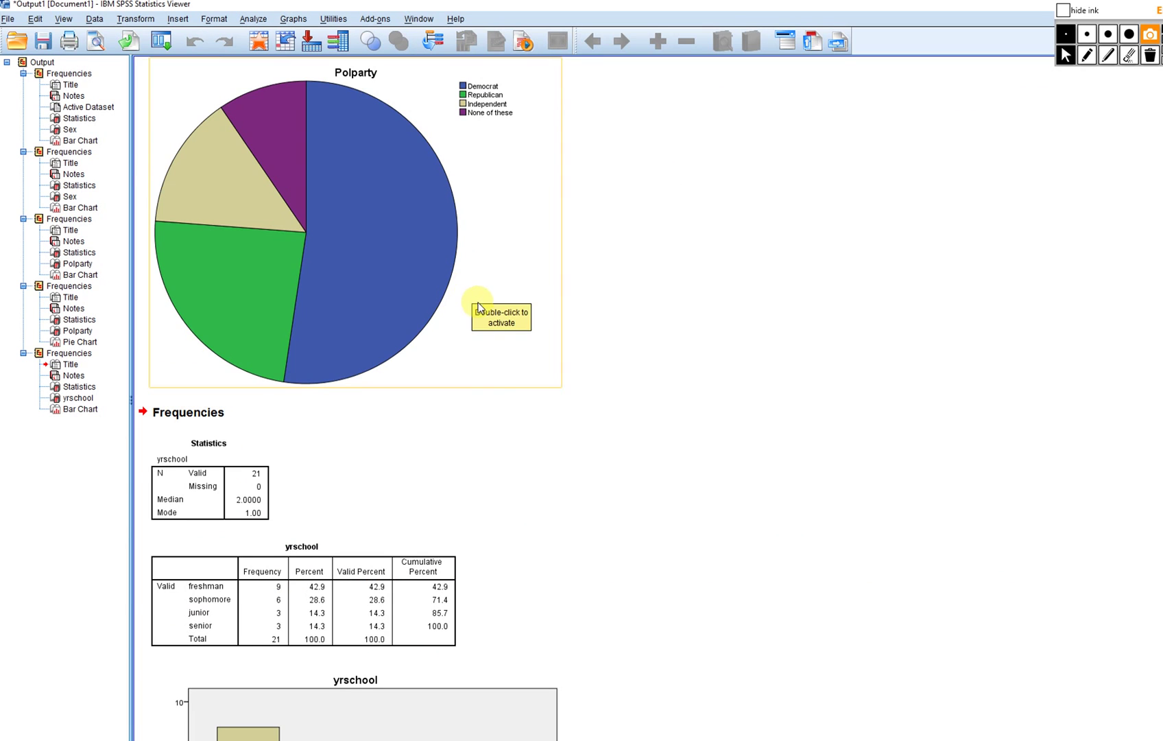
# Circle the mode in the yrschool Statistics table with the pen, and number the categories freshman to senior 1 to 4
pyautogui.scroll(-4, 496, 407)
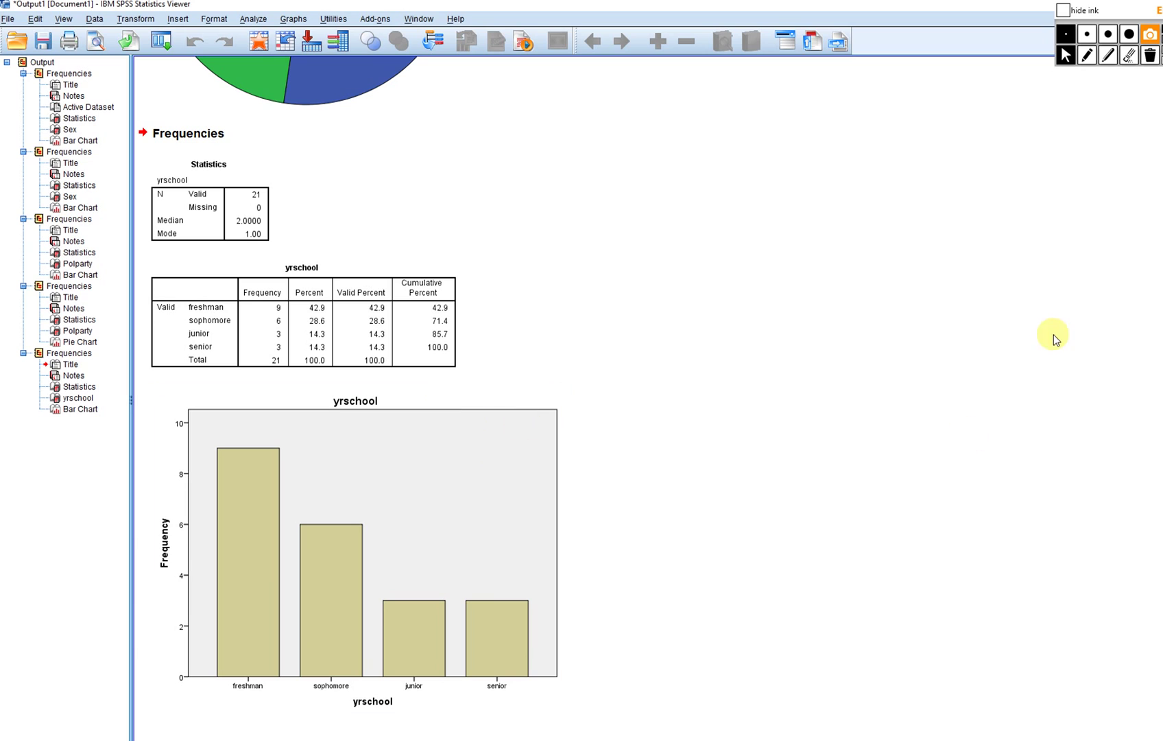
pyautogui.click(1088, 55)
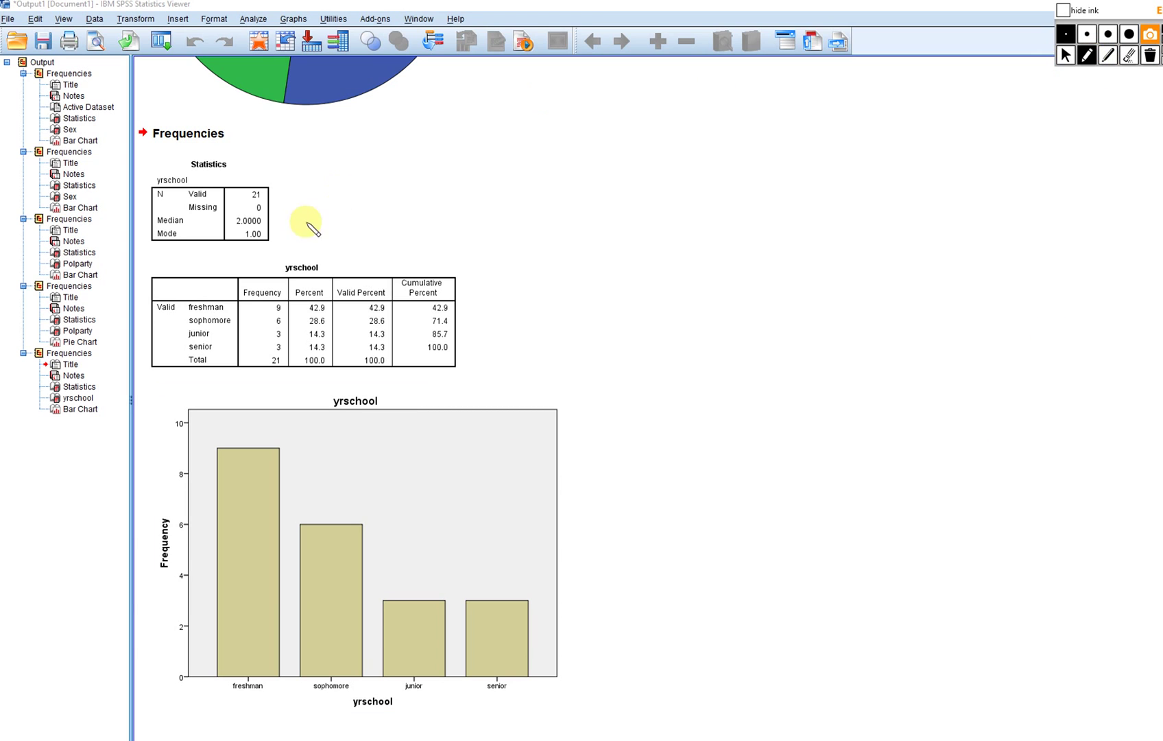
pyautogui.moveTo(240, 243)
pyautogui.mouseDown()
pyautogui.moveTo(263, 245)
pyautogui.moveTo(244, 231)
pyautogui.mouseUp()
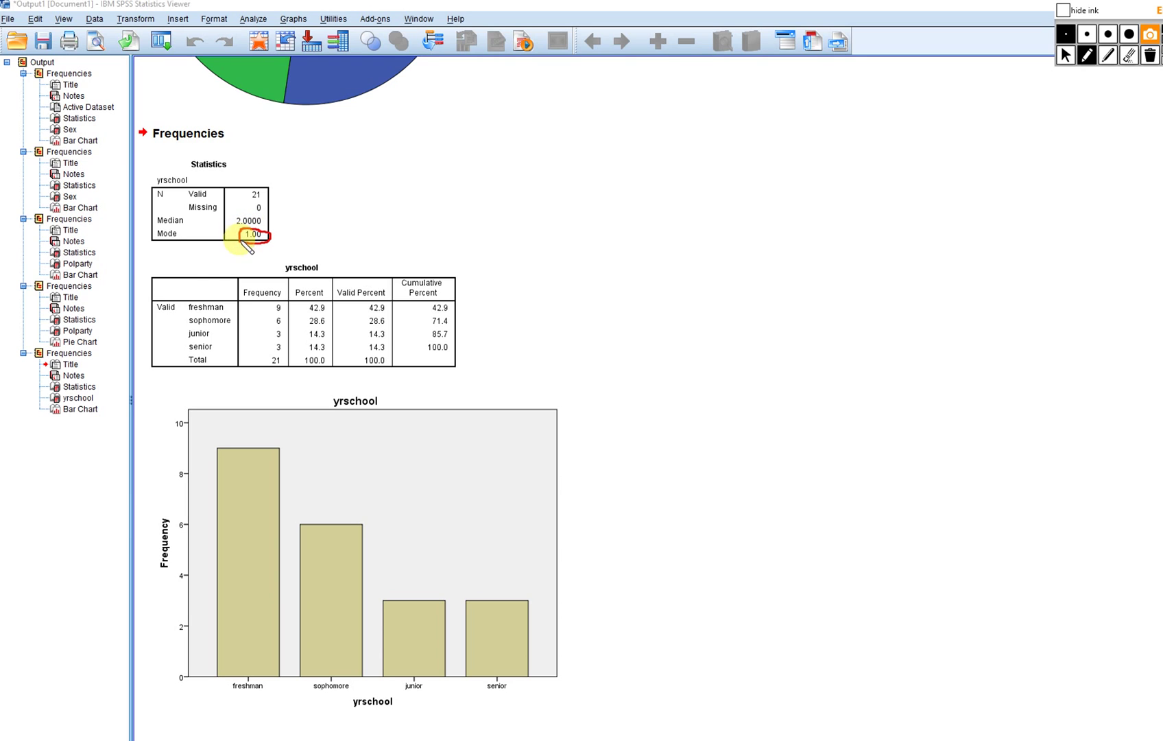
pyautogui.moveTo(178, 300); pyautogui.dragTo(180, 314)
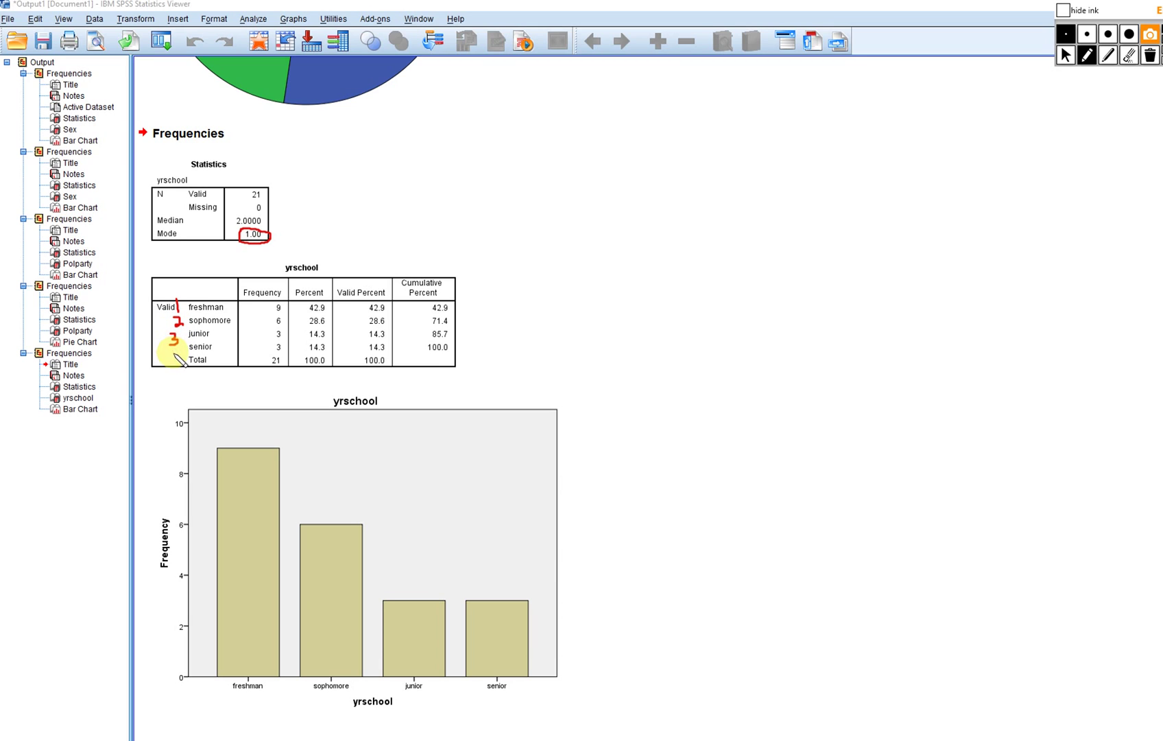
pyautogui.moveTo(175, 349); pyautogui.dragTo(173, 362)
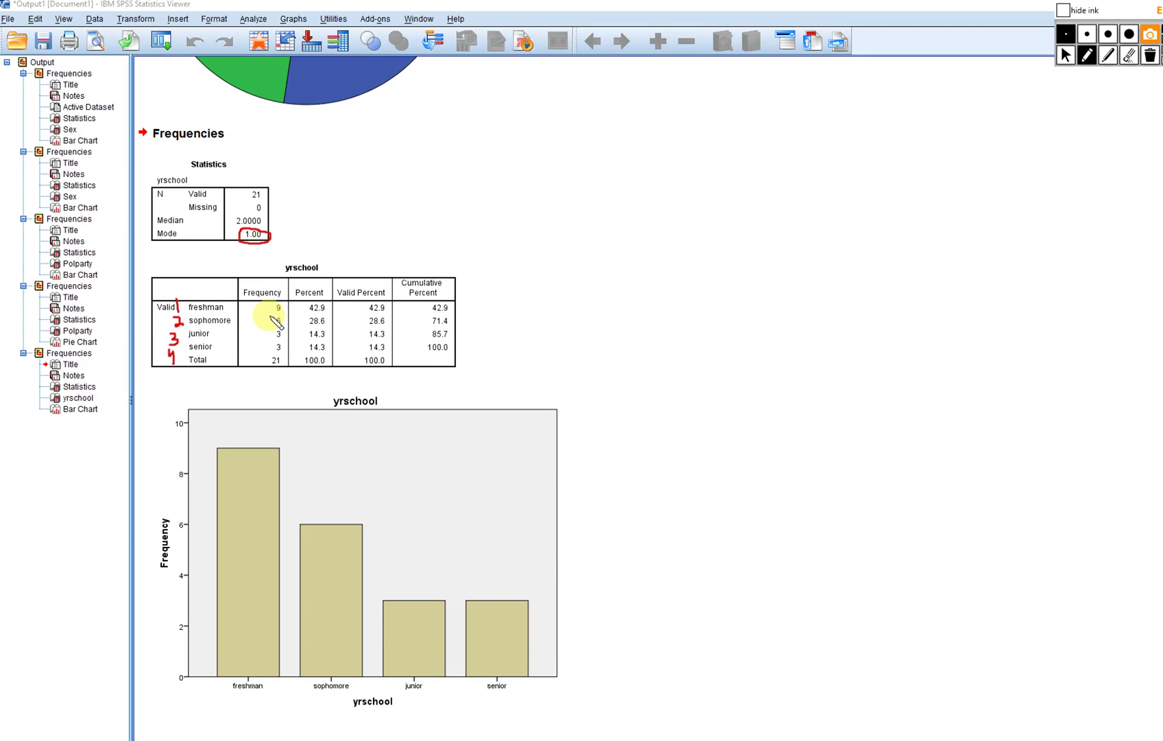
# Circle the freshman frequency in pen, add a tick beside the freshman row, and circle the median in the Statistics table
pyautogui.moveTo(281, 316)
pyautogui.mouseDown()
pyautogui.moveTo(275, 302)
pyautogui.moveTo(269, 317)
pyautogui.mouseUp()
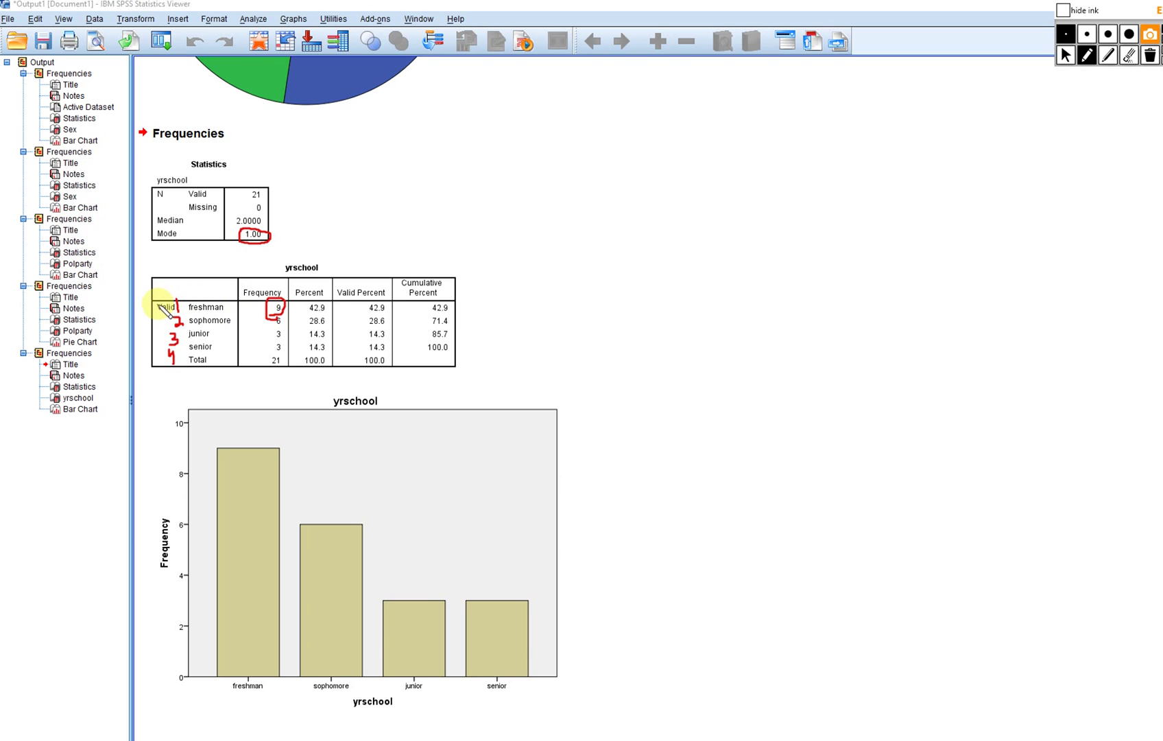
pyautogui.moveTo(159, 300); pyautogui.dragTo(176, 291)
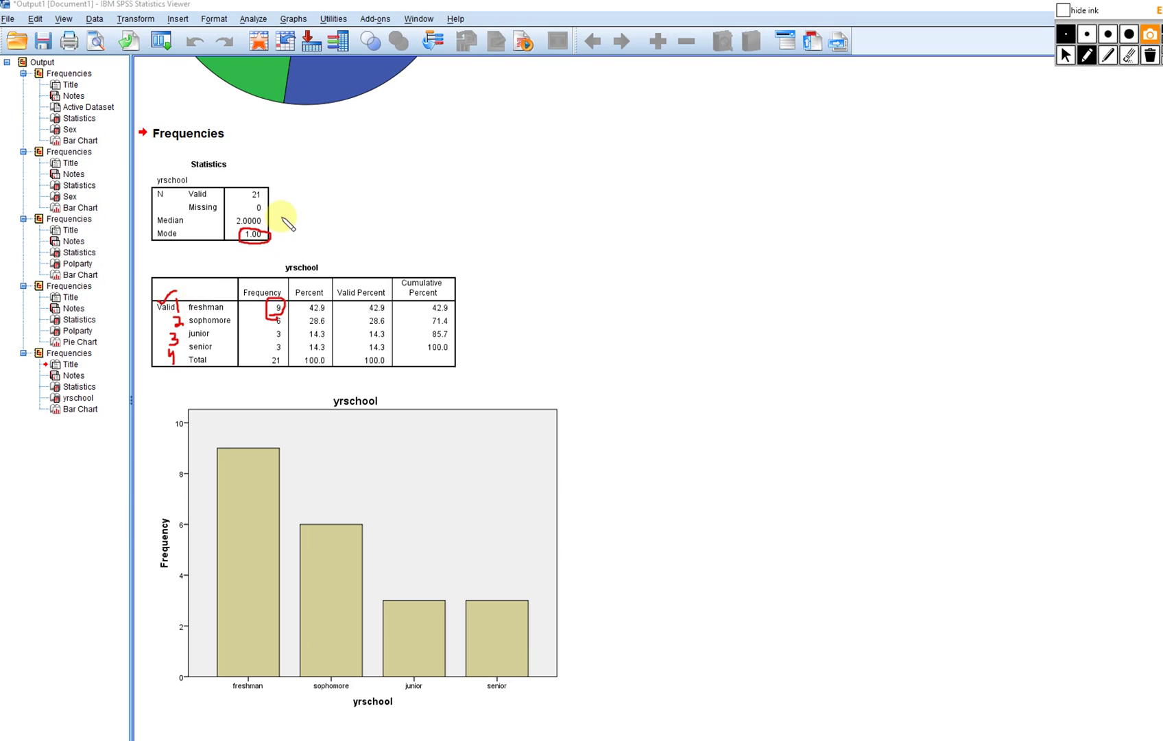
pyautogui.moveTo(234, 231)
pyautogui.mouseDown()
pyautogui.moveTo(272, 229)
pyautogui.moveTo(260, 202)
pyautogui.moveTo(236, 214)
pyautogui.mouseUp()
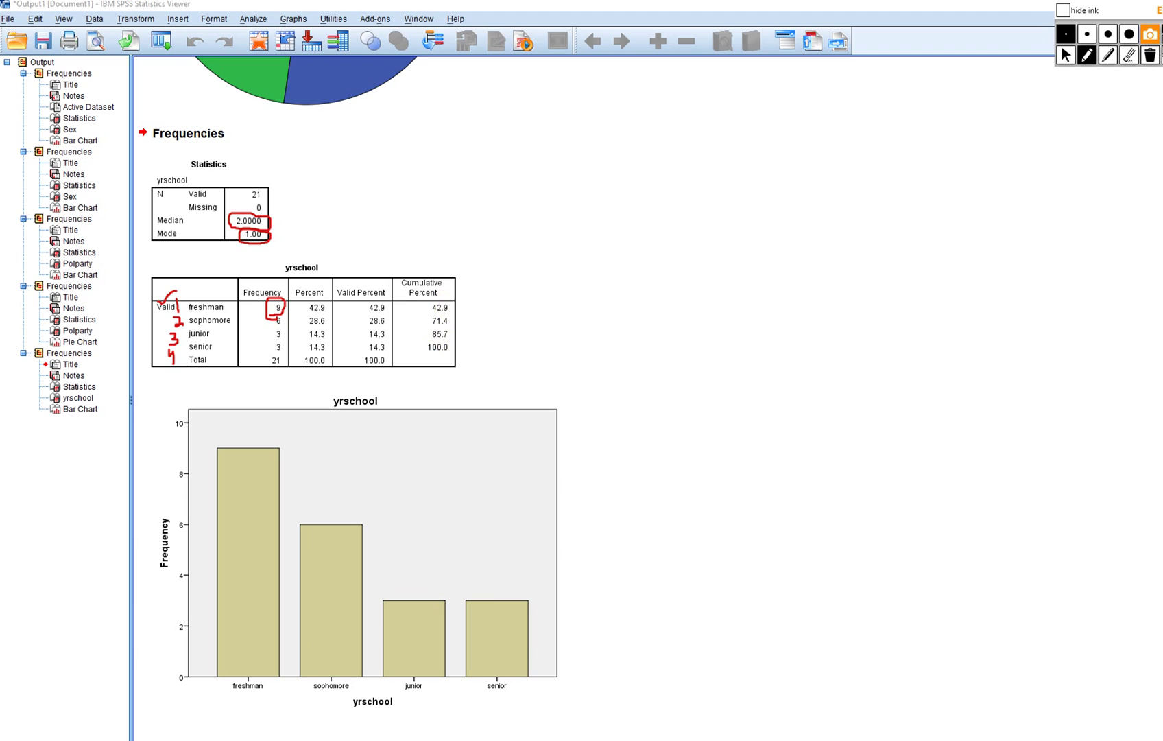
pyautogui.click(1066, 55)
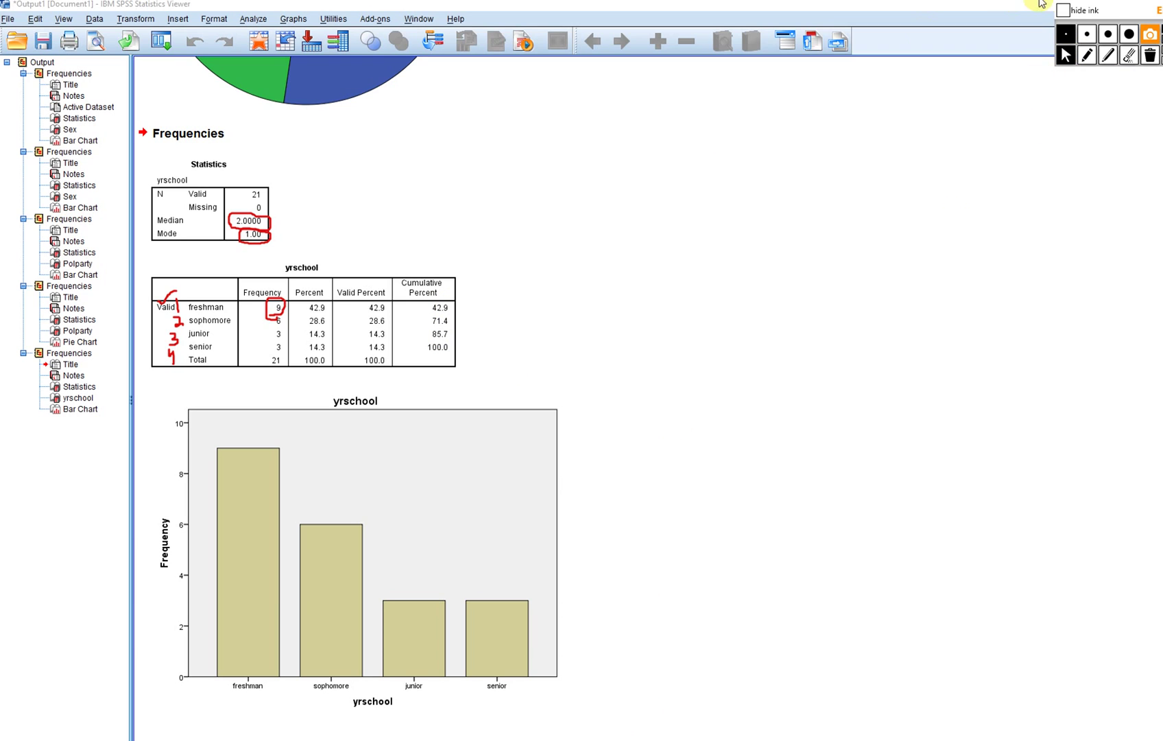
# Mark the Valid Percent values of freshman, sophomore, junior and senior with the pen
pyautogui.click(1094, 57)
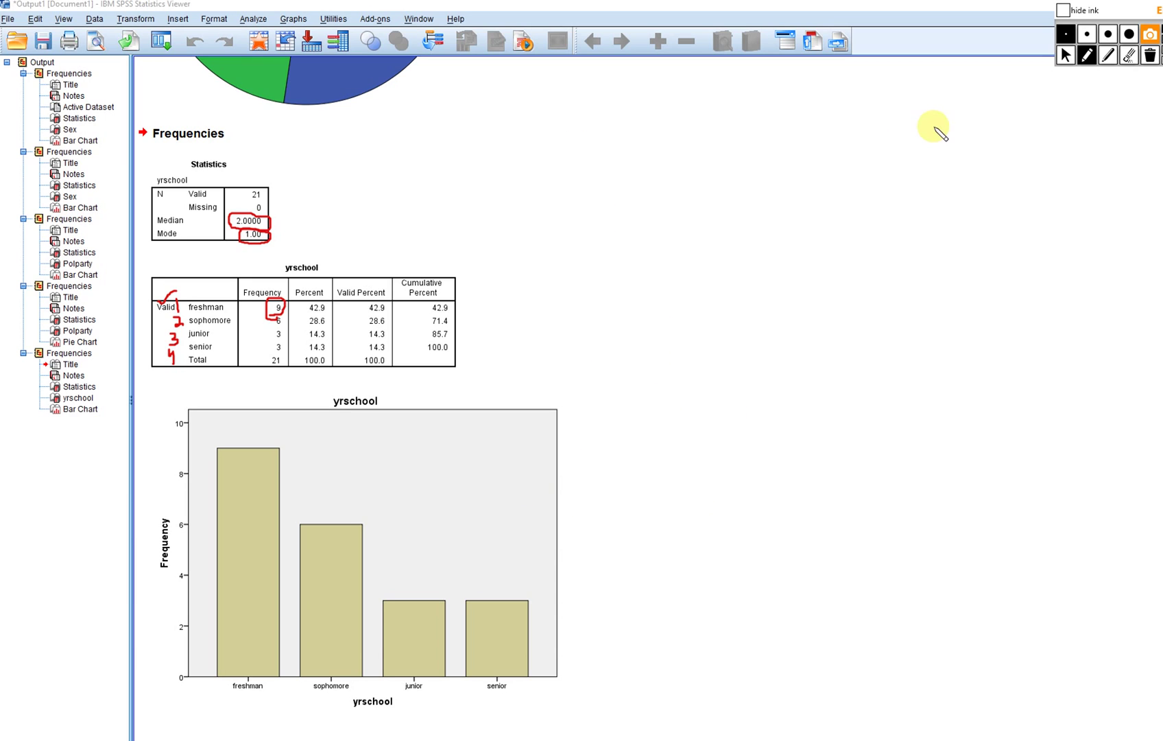
pyautogui.click(1065, 55)
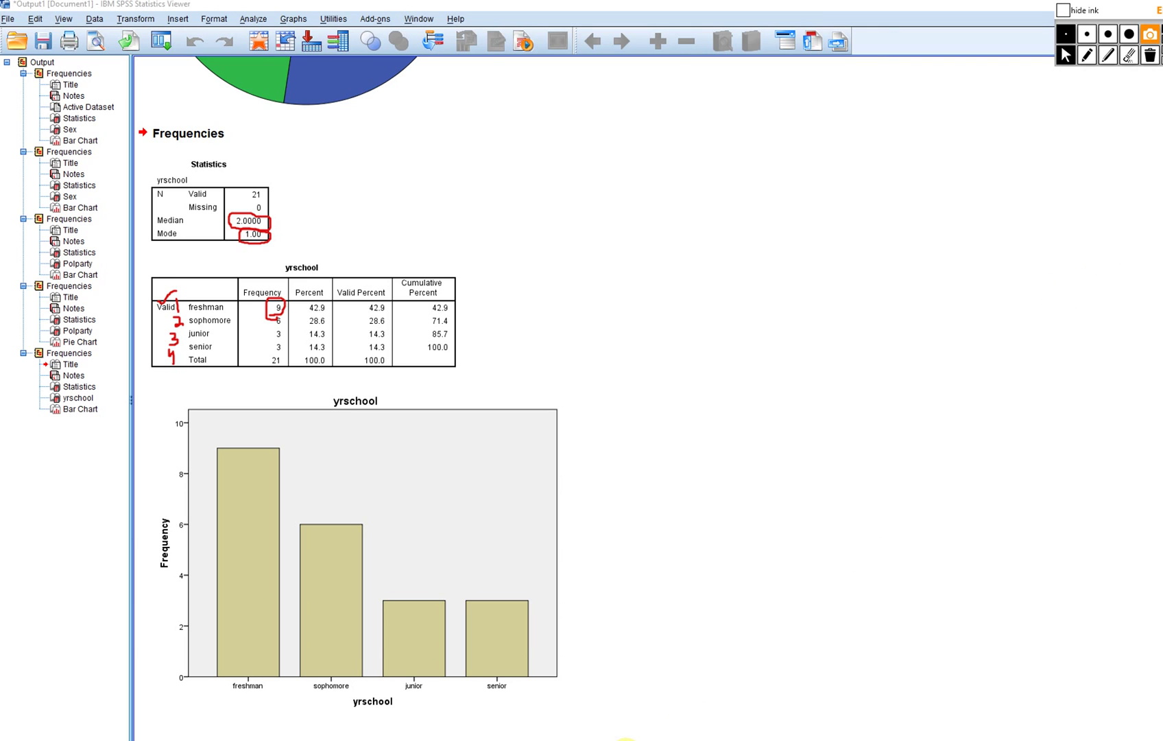
pyautogui.click(1088, 56)
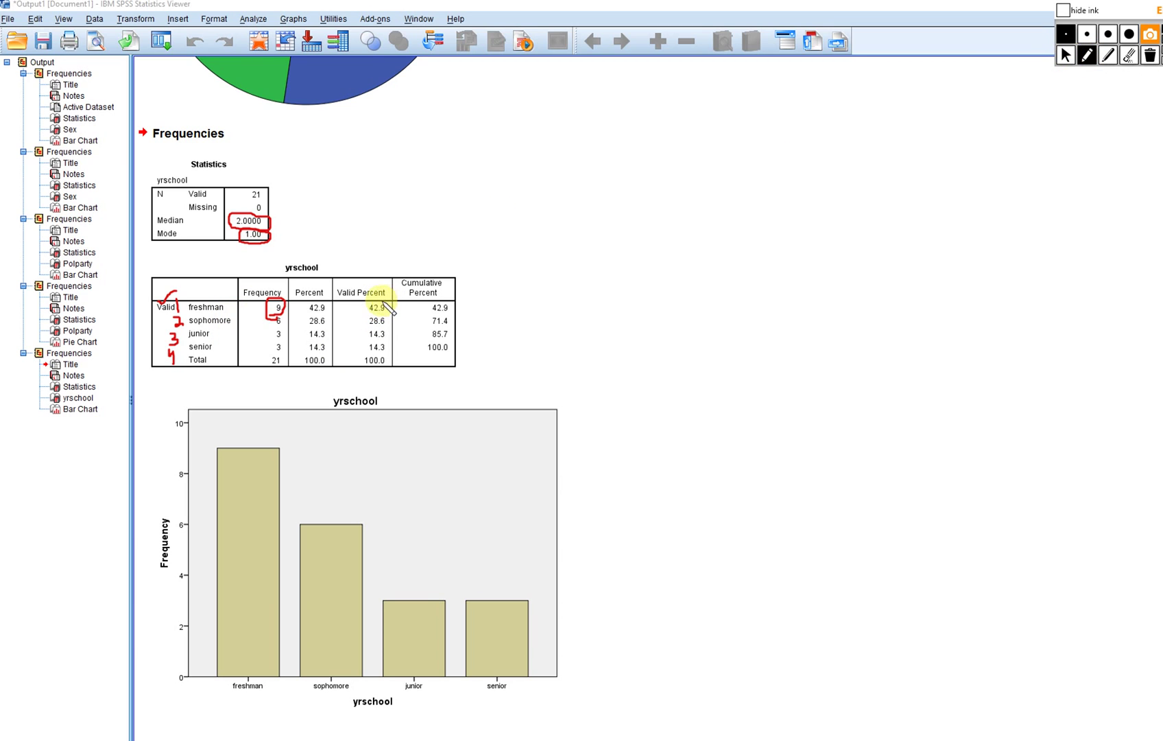
pyautogui.moveTo(361, 313)
pyautogui.mouseDown()
pyautogui.moveTo(394, 305)
pyautogui.moveTo(357, 306)
pyautogui.moveTo(390, 333)
pyautogui.moveTo(348, 332)
pyautogui.moveTo(388, 346)
pyautogui.mouseUp()
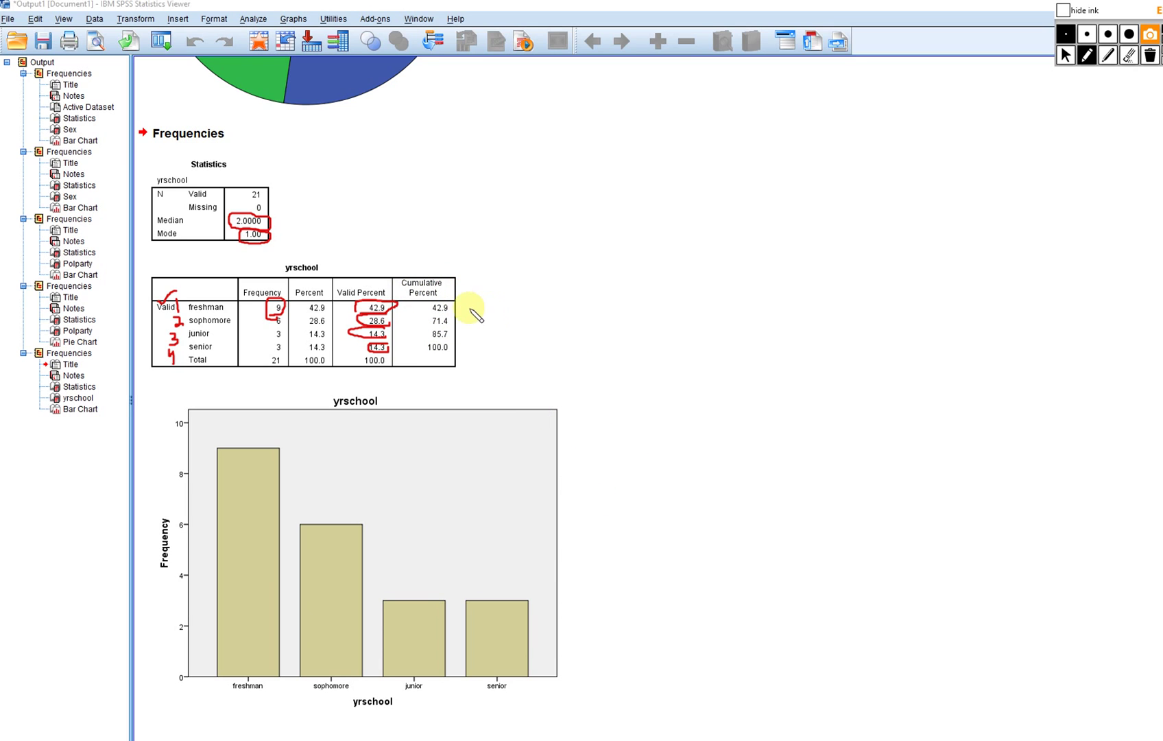
pyautogui.click(1066, 55)
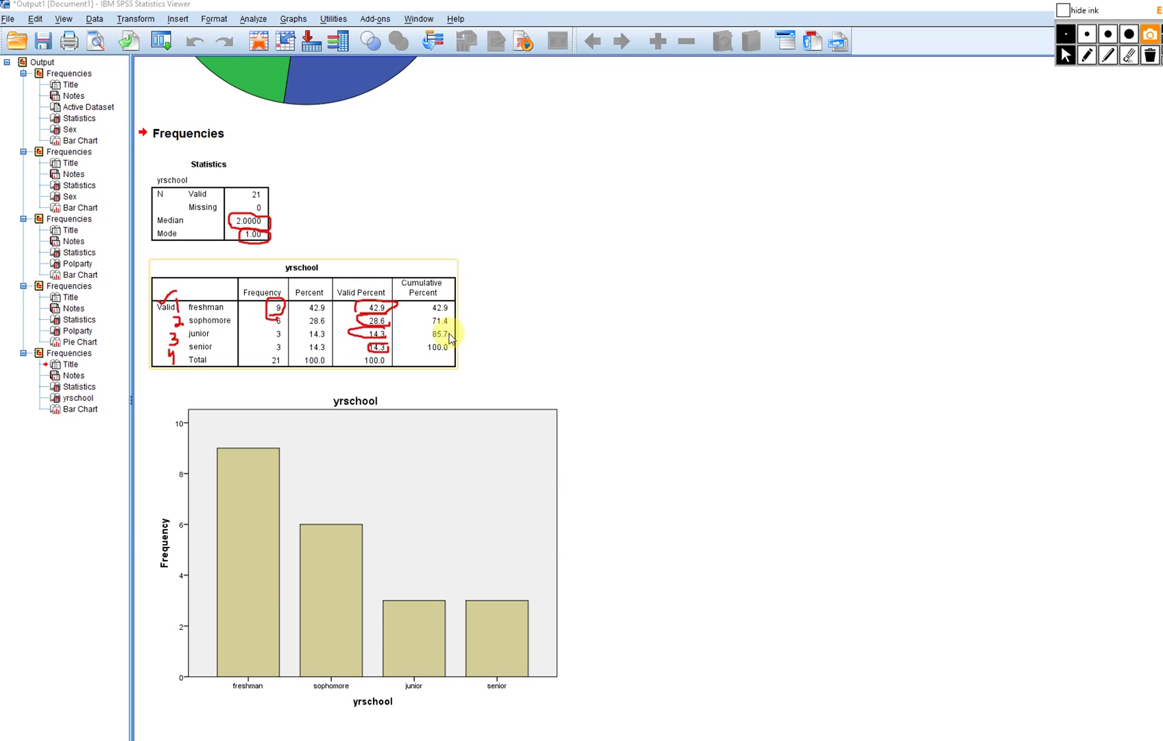
# Circle the junior and senior Cumulative Percent values, bracket the freshman and sophomore labels in pen, and clear all ink
pyautogui.click(1096, 56)
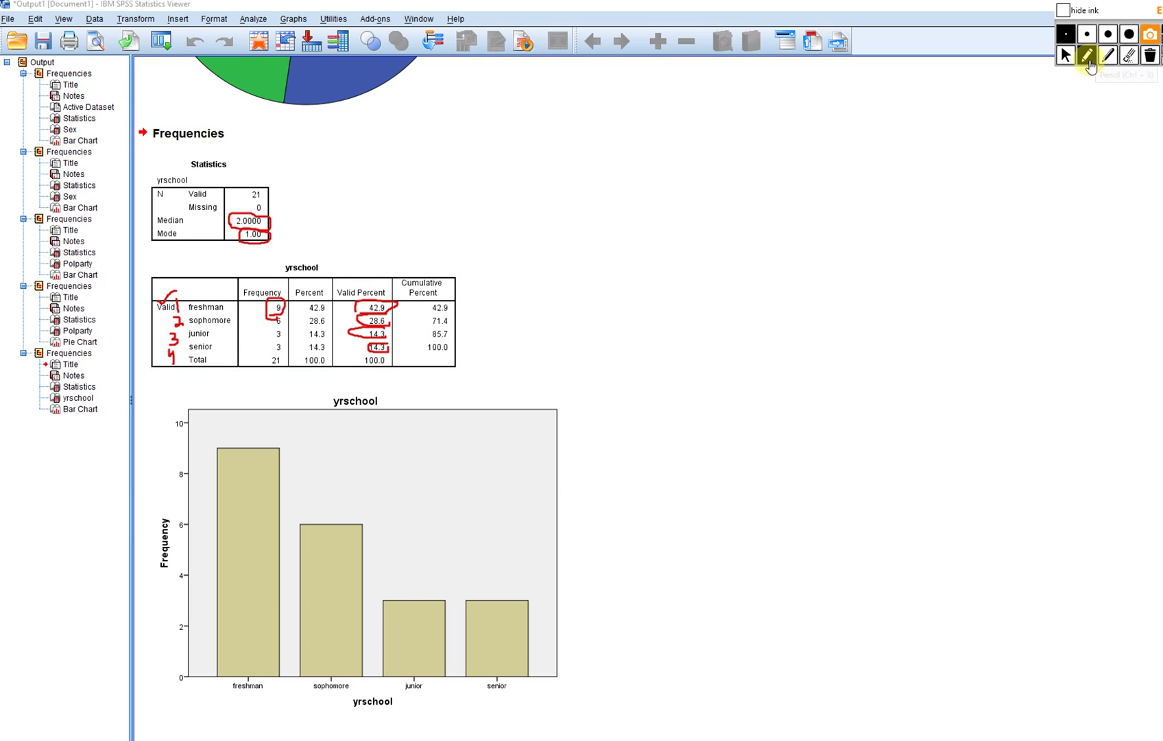
pyautogui.moveTo(466, 329)
pyautogui.mouseDown()
pyautogui.moveTo(434, 337)
pyautogui.moveTo(465, 330)
pyautogui.mouseUp()
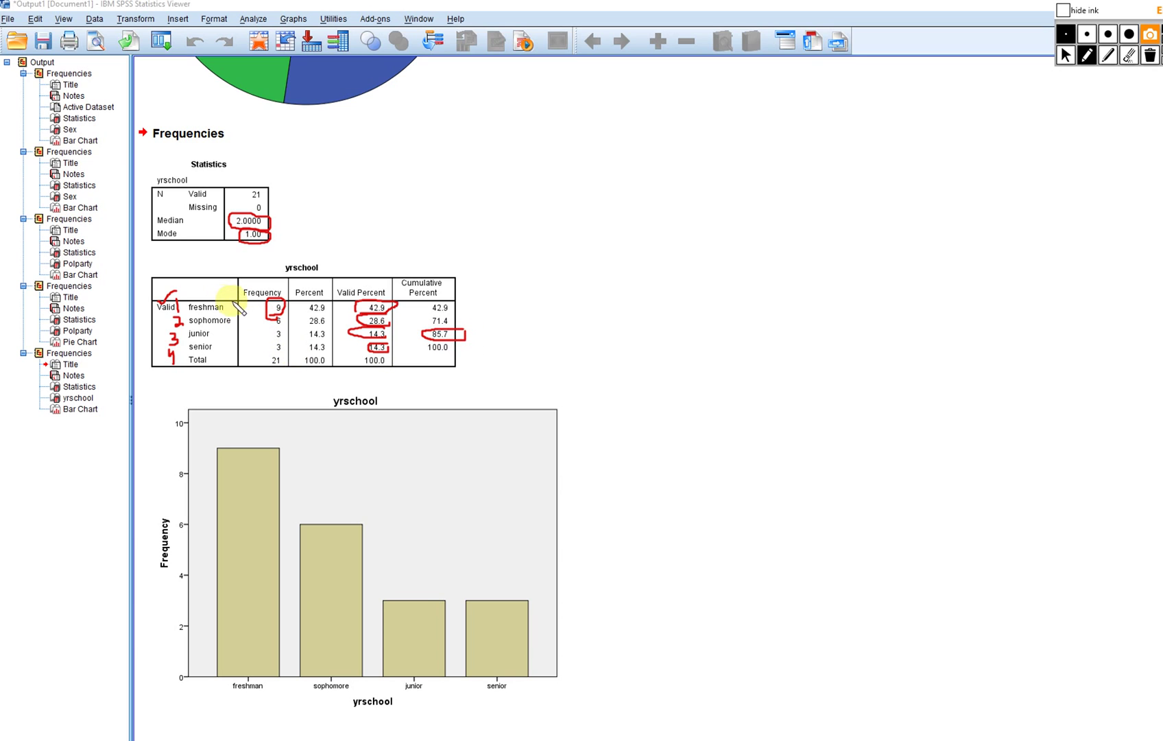
pyautogui.moveTo(231, 302)
pyautogui.mouseDown()
pyautogui.moveTo(240, 319)
pyautogui.moveTo(196, 332)
pyautogui.mouseUp()
pyautogui.moveTo(452, 348)
pyautogui.mouseDown()
pyautogui.moveTo(423, 343)
pyautogui.moveTo(462, 362)
pyautogui.mouseUp()
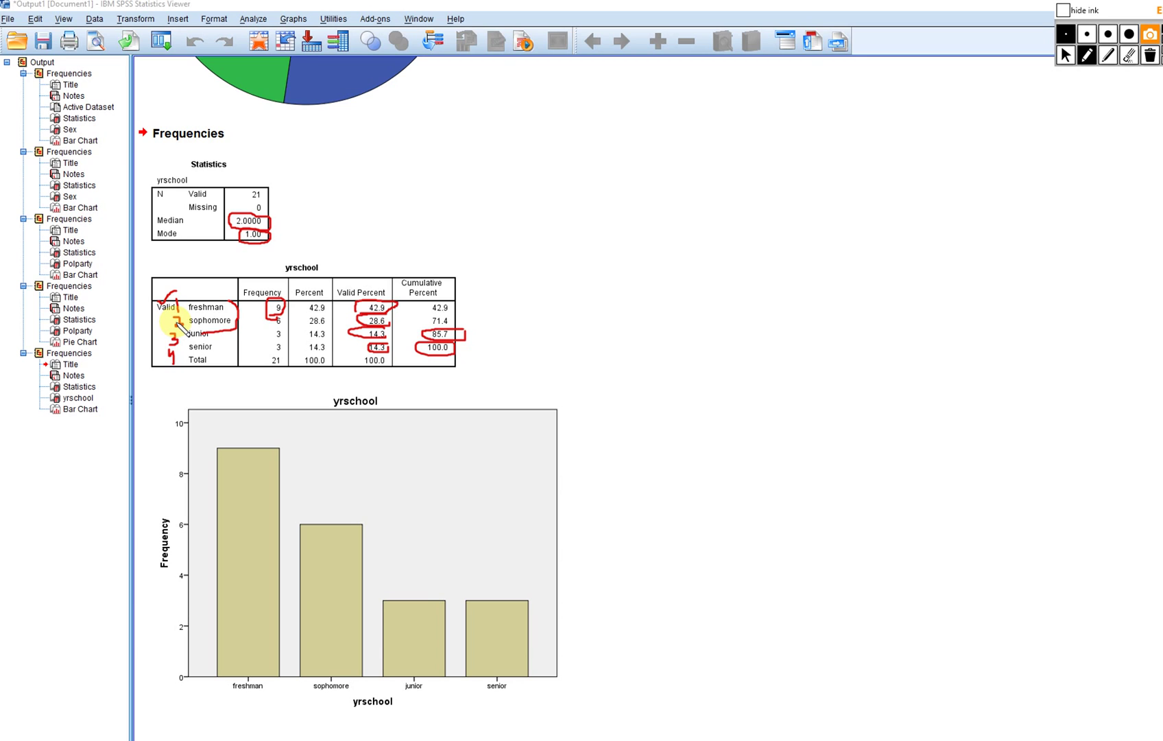
pyautogui.click(1066, 57)
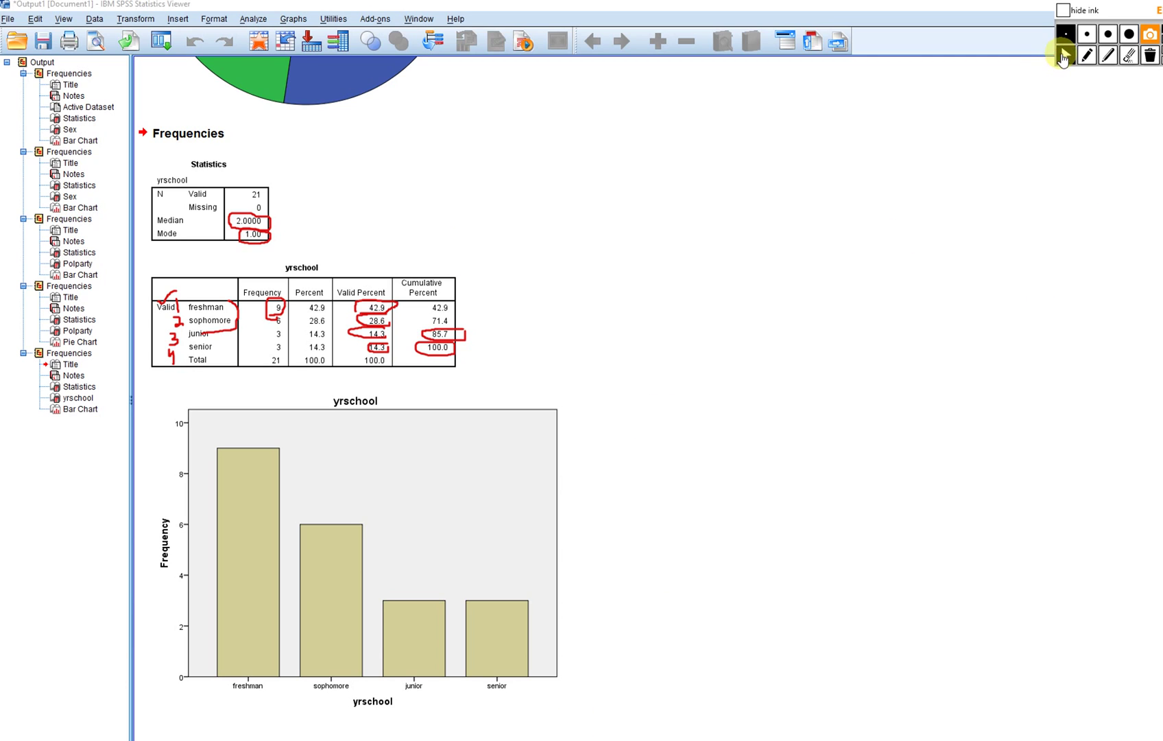
pyautogui.click(1152, 59)
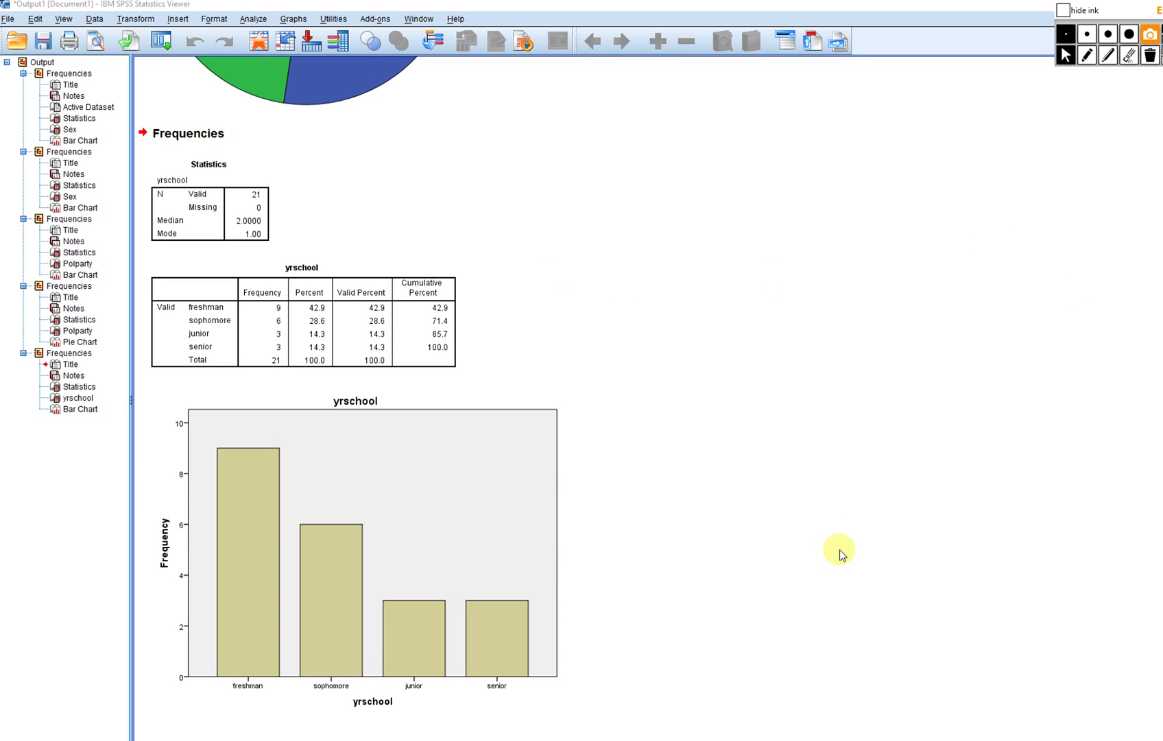
# Return to the case data, highlight the SAggPol column to examine its values, and clear the highlight
pyautogui.moveTo(636, 738)
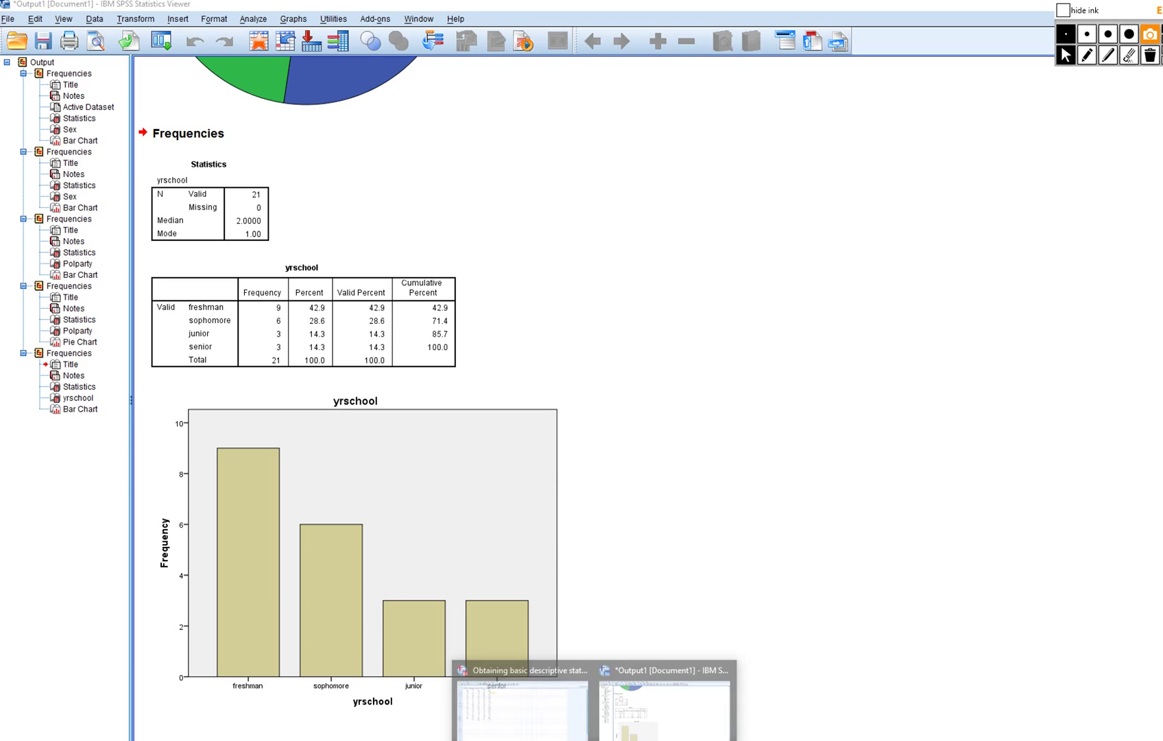
pyautogui.click(551, 722)
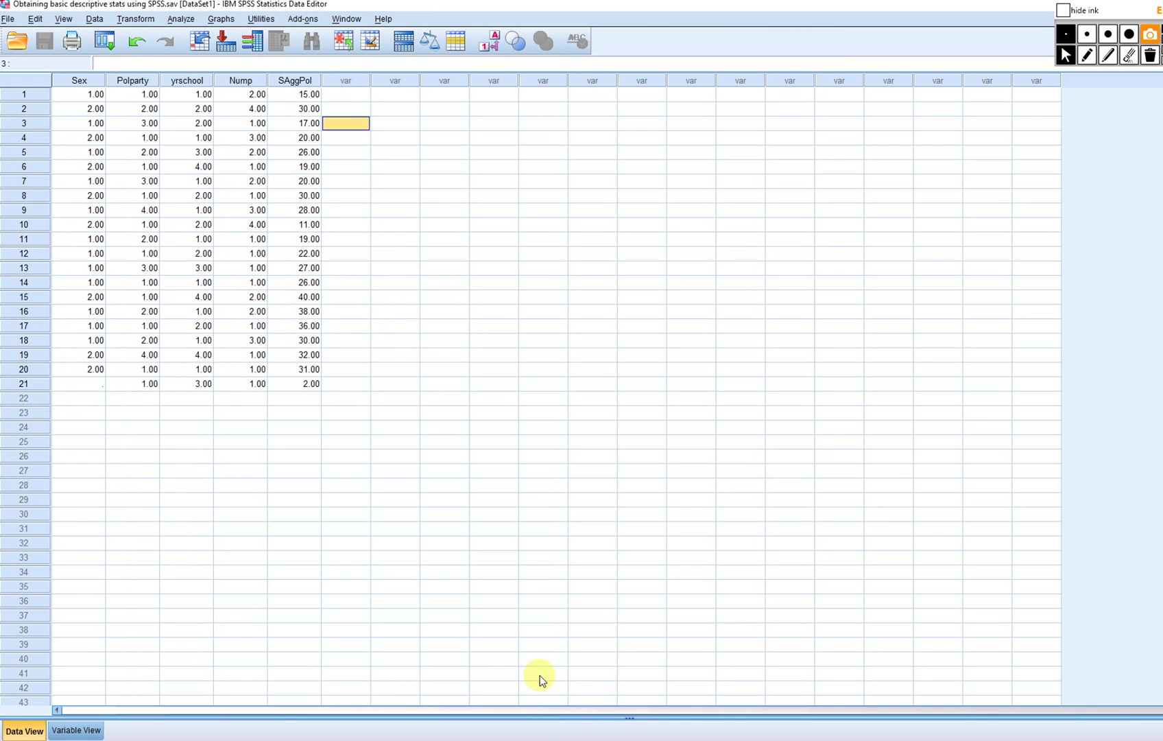
pyautogui.click(295, 80)
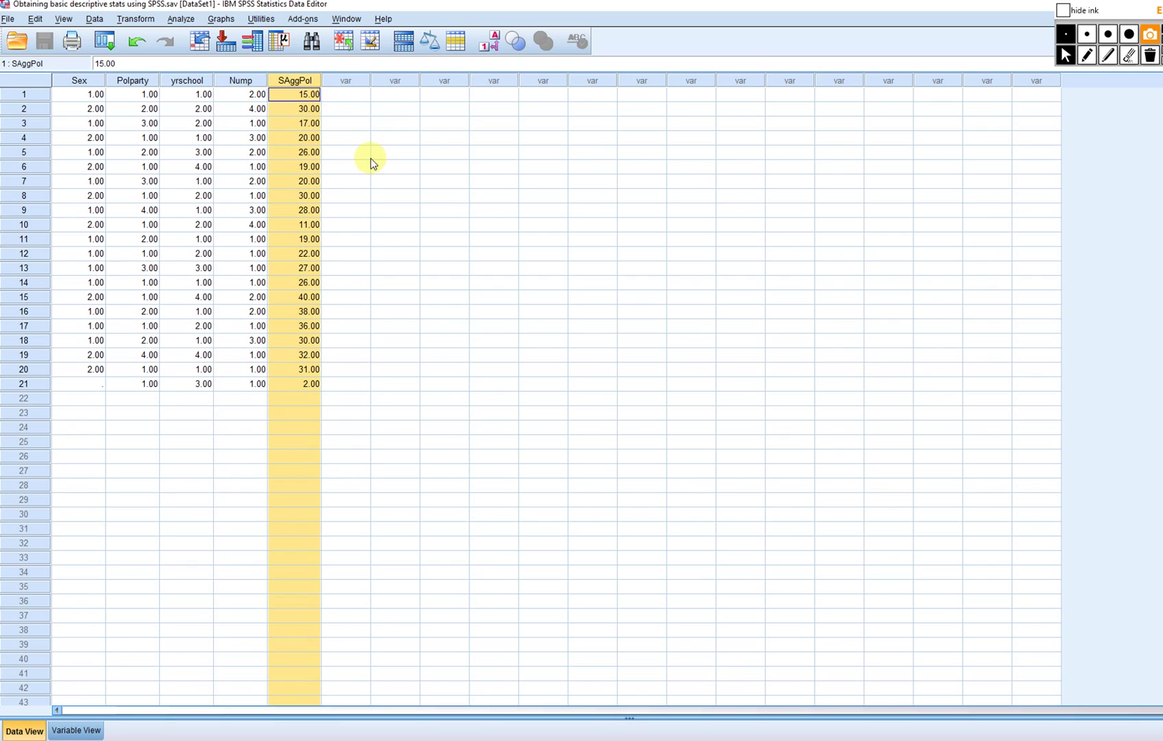
pyautogui.click(440, 197)
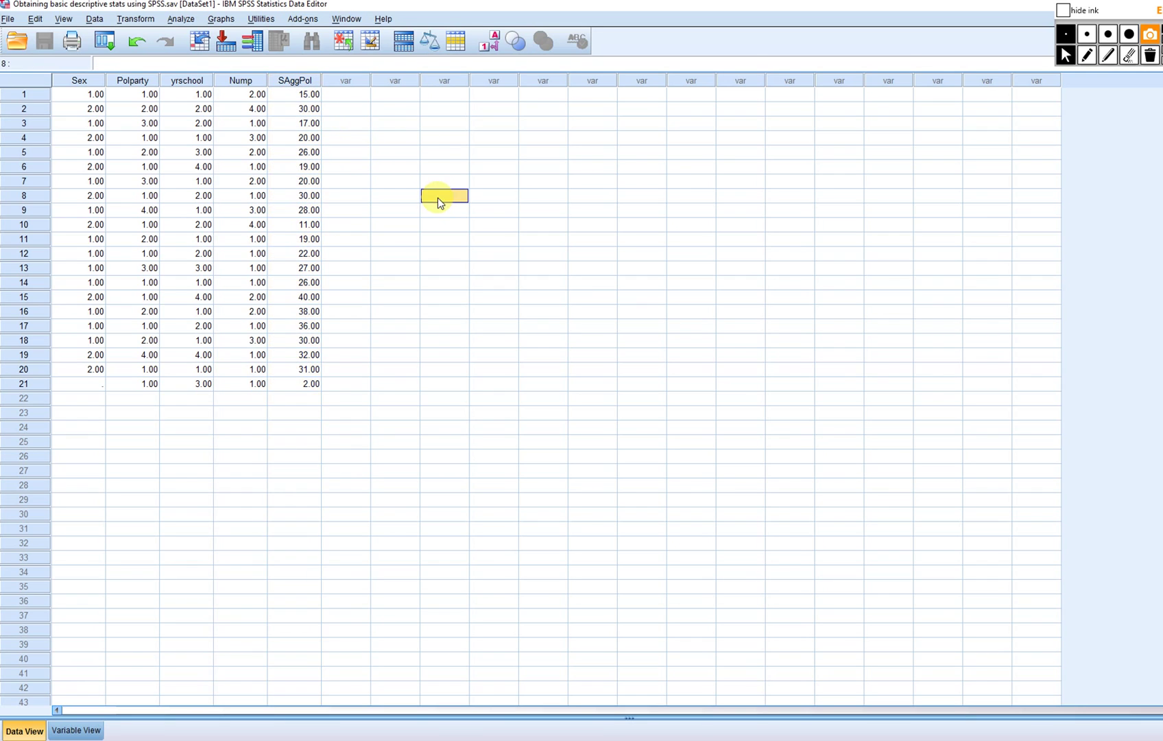
# Check the measurement level in SAggPol's variable definition, keep it as Scale, and go back to the case data
pyautogui.doubleClick(304, 79)
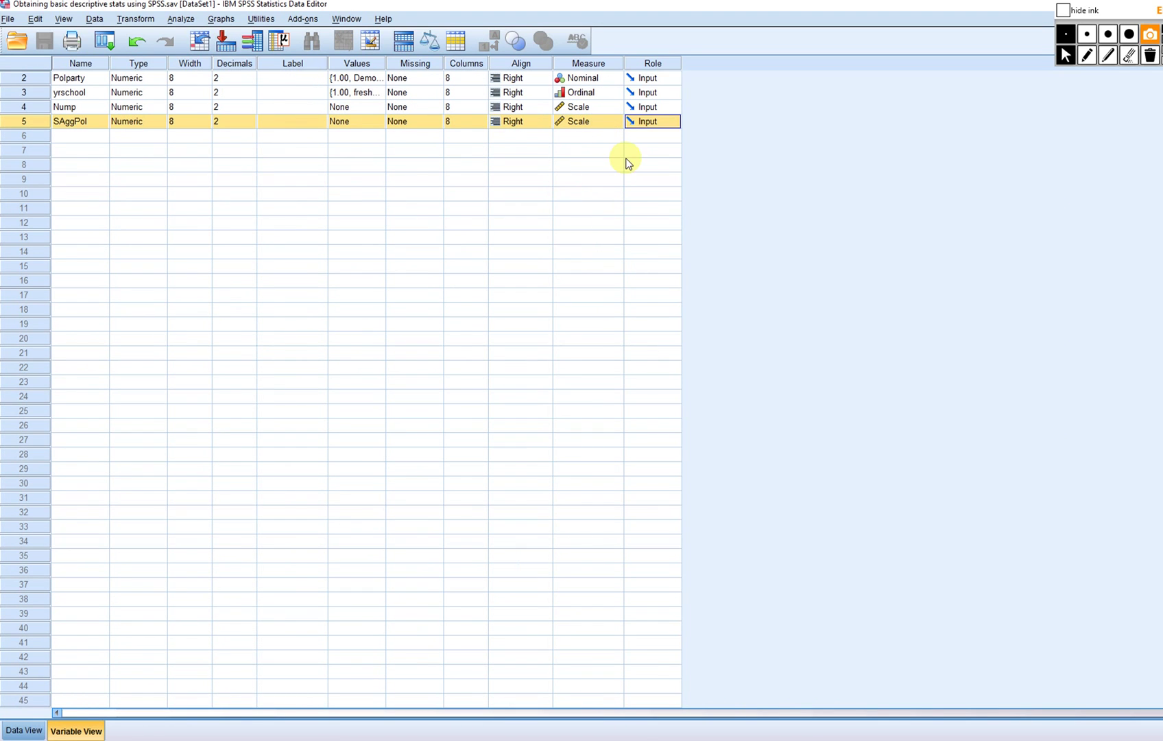
pyautogui.click(619, 121)
pyautogui.click(599, 136)
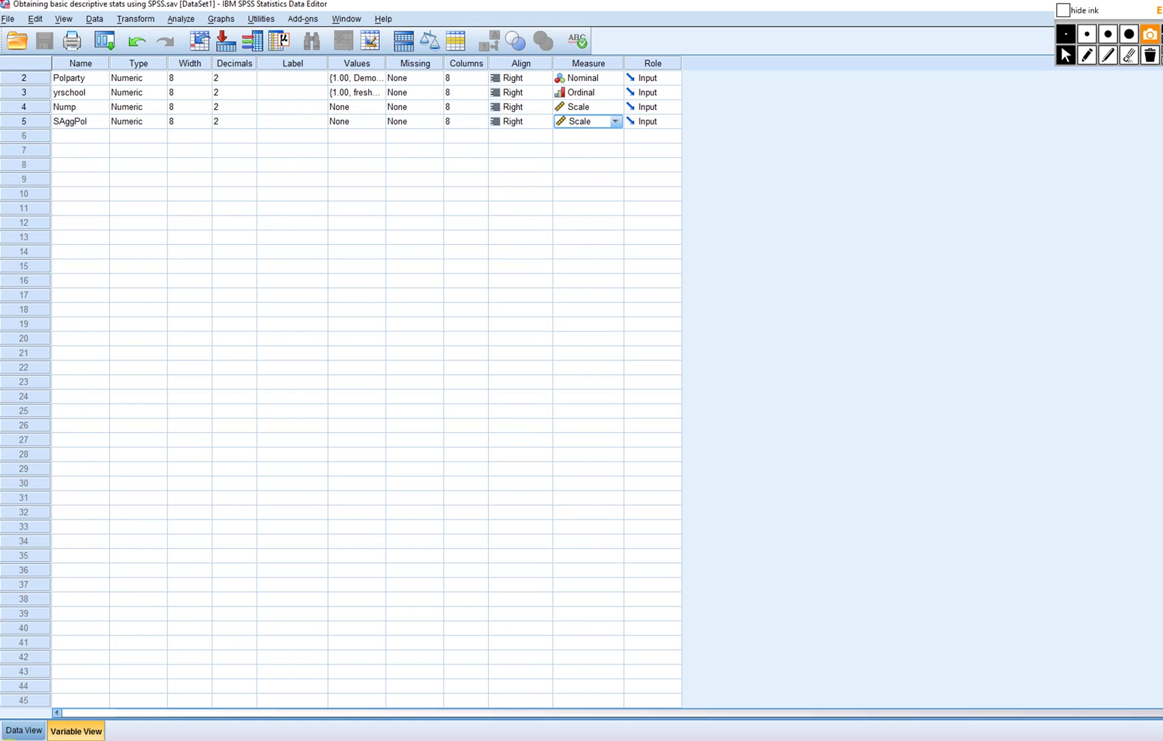
pyautogui.click(24, 730)
pyautogui.click(367, 214)
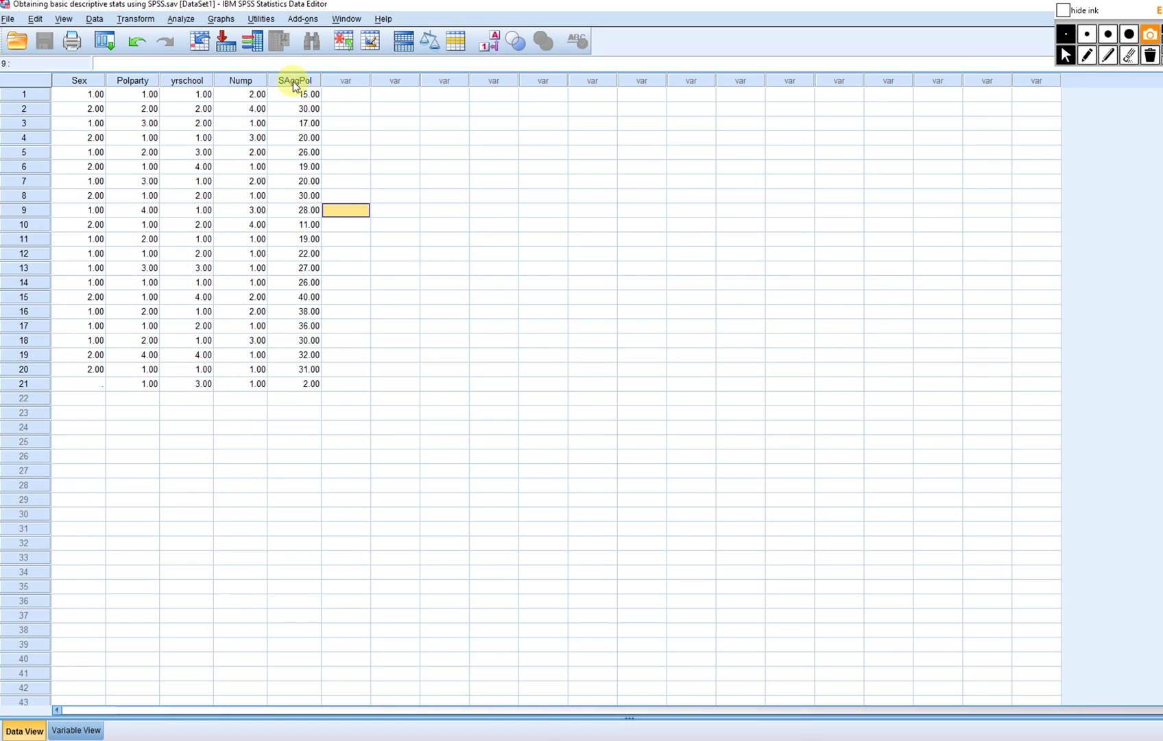
# Start a Frequencies analysis, reset its earlier settings, and add SAggPol as the only variable to analyse
pyautogui.click(179, 19)
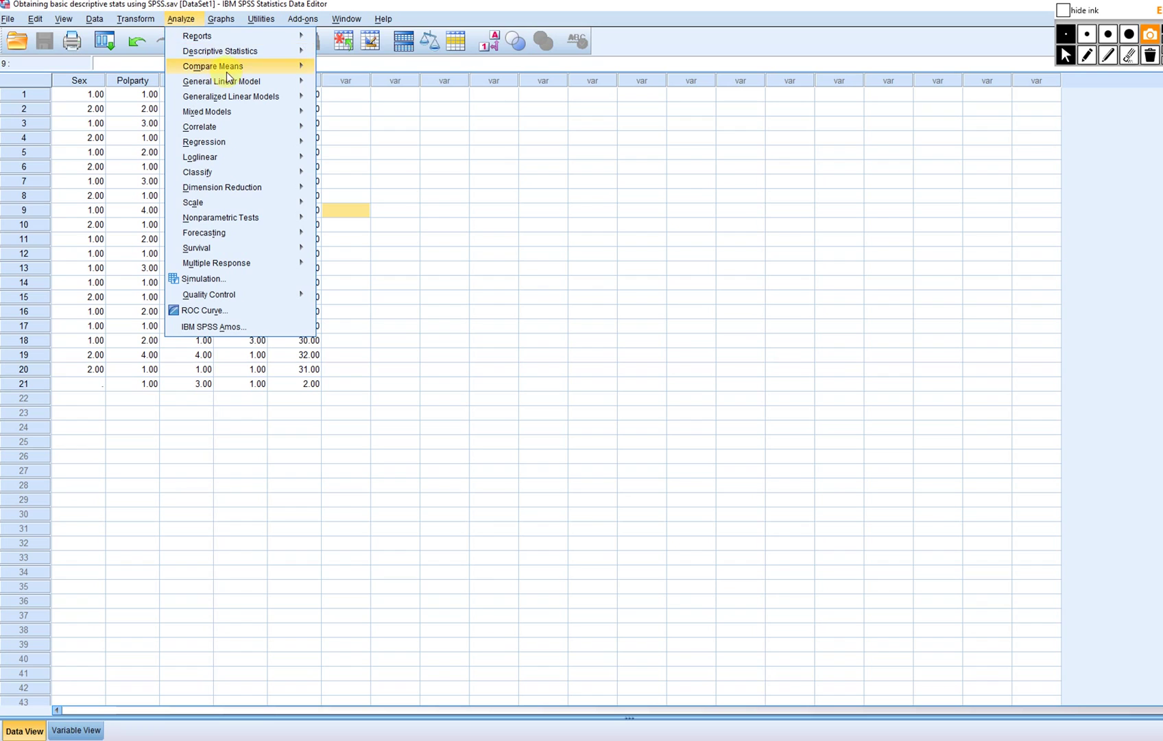
pyautogui.moveTo(235, 55)
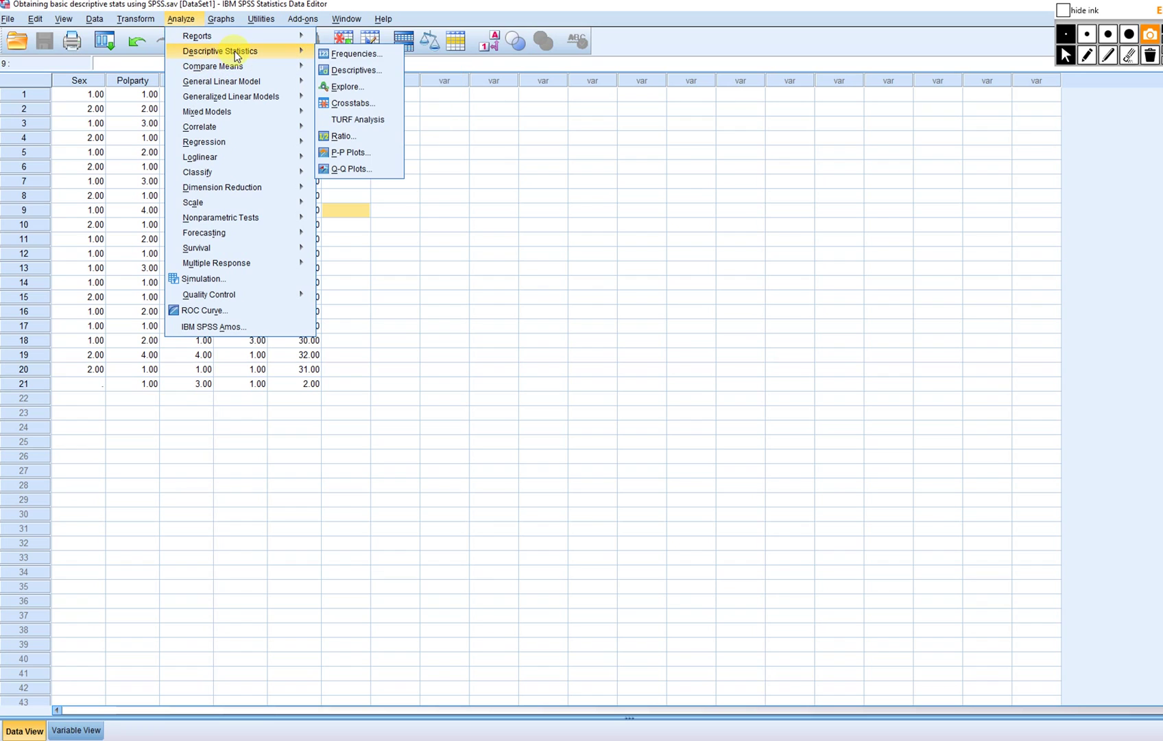
pyautogui.click(382, 55)
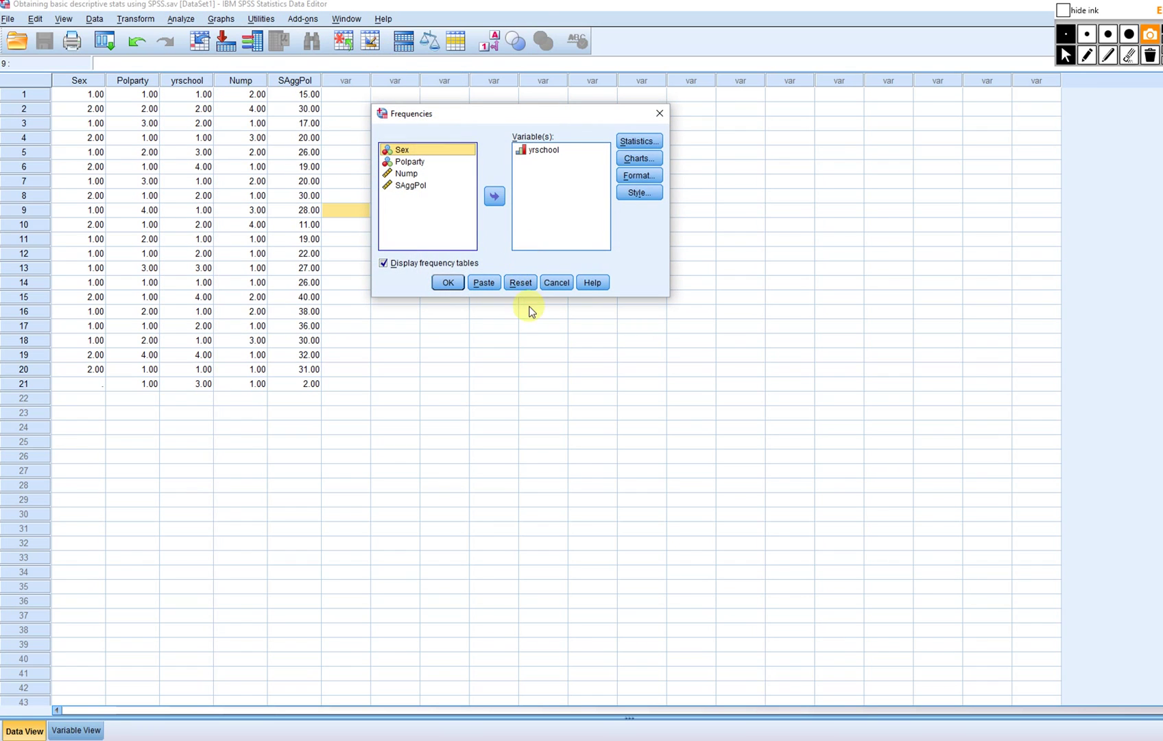
pyautogui.click(527, 284)
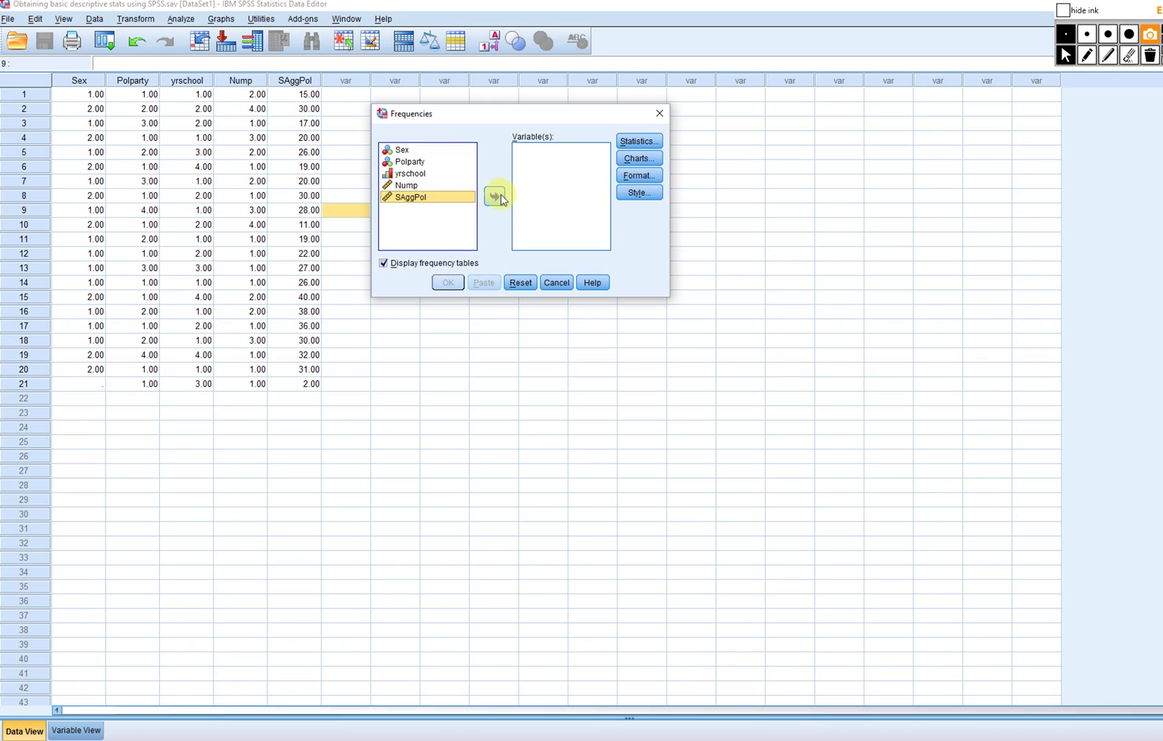
pyautogui.click(496, 197)
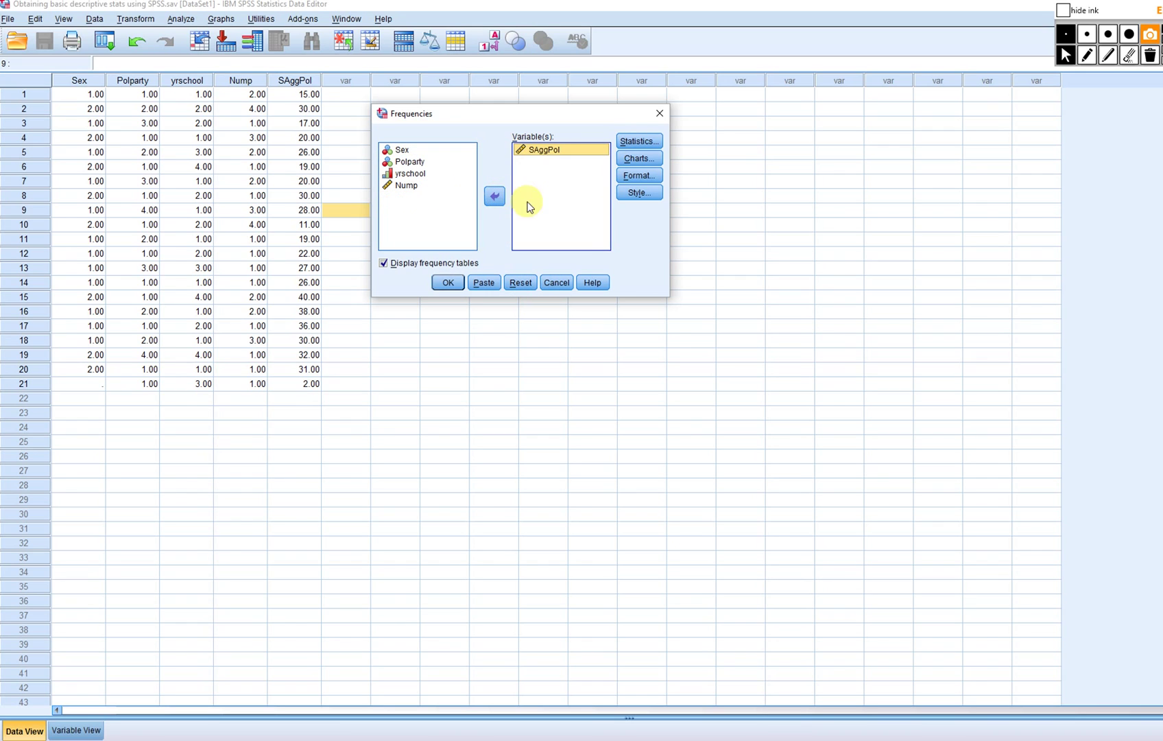
# Request mean, median, mode, standard deviation, variance, range, skewness and kurtosis for SAggPol
pyautogui.click(636, 142)
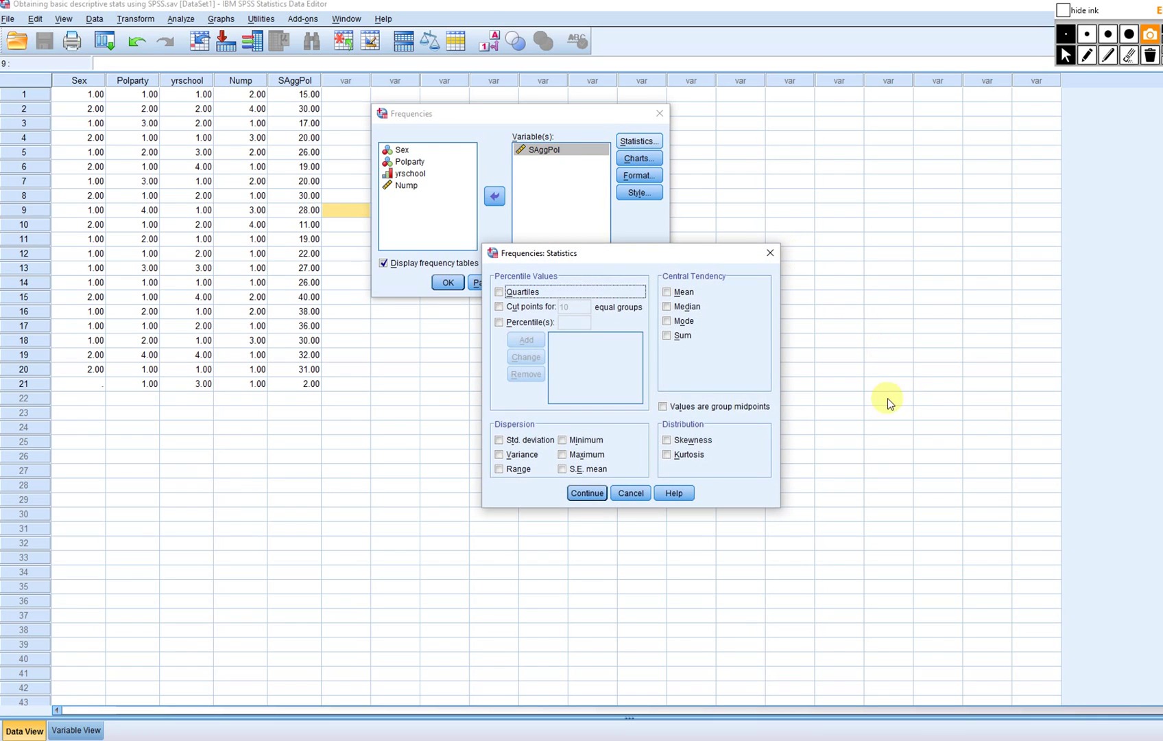
pyautogui.click(665, 291)
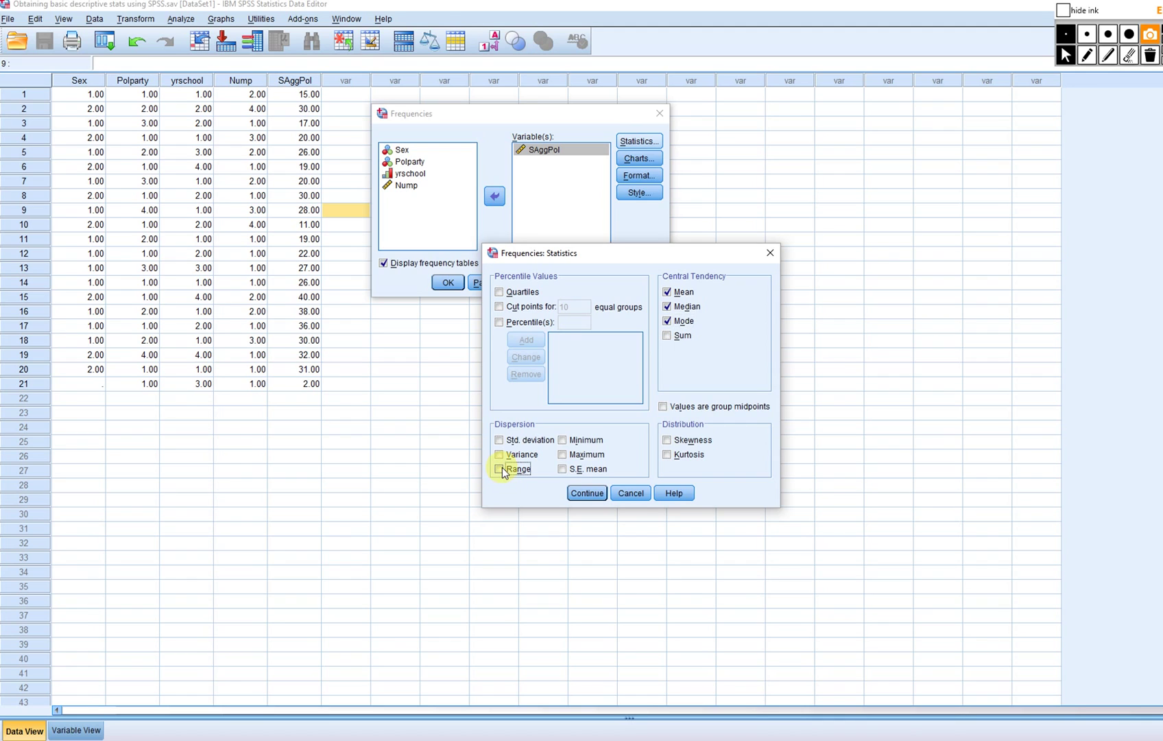
pyautogui.click(499, 439)
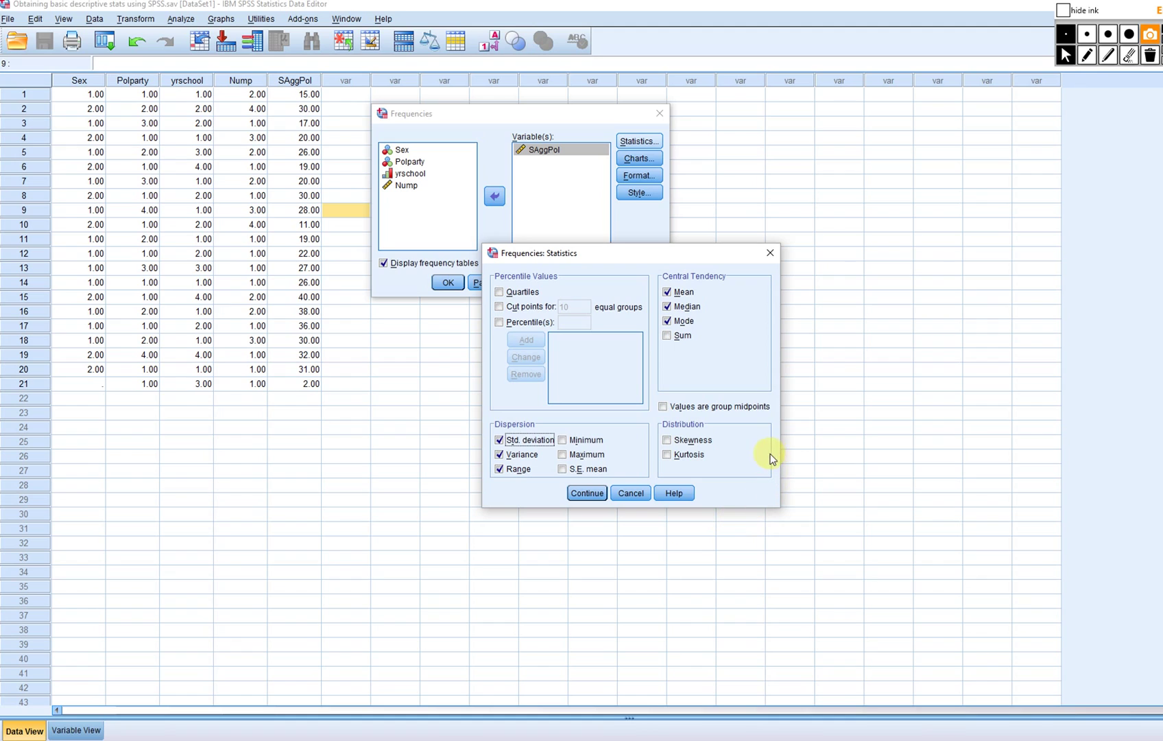
pyautogui.click(668, 454)
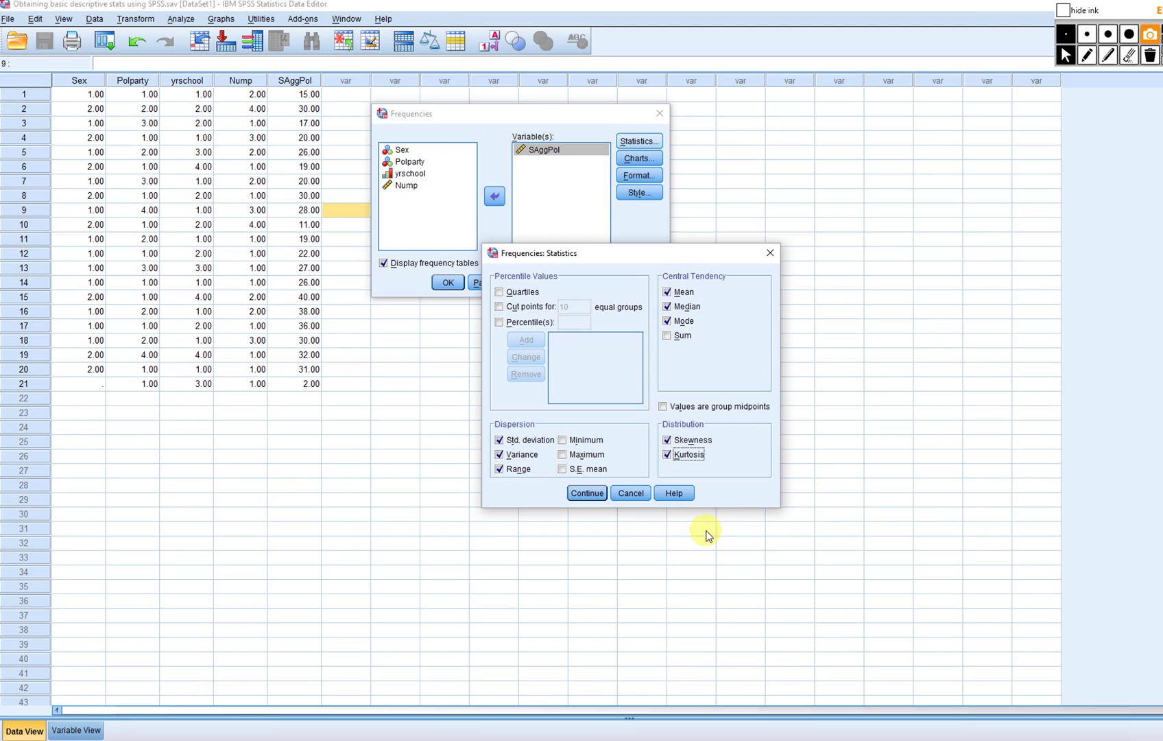
pyautogui.click(594, 499)
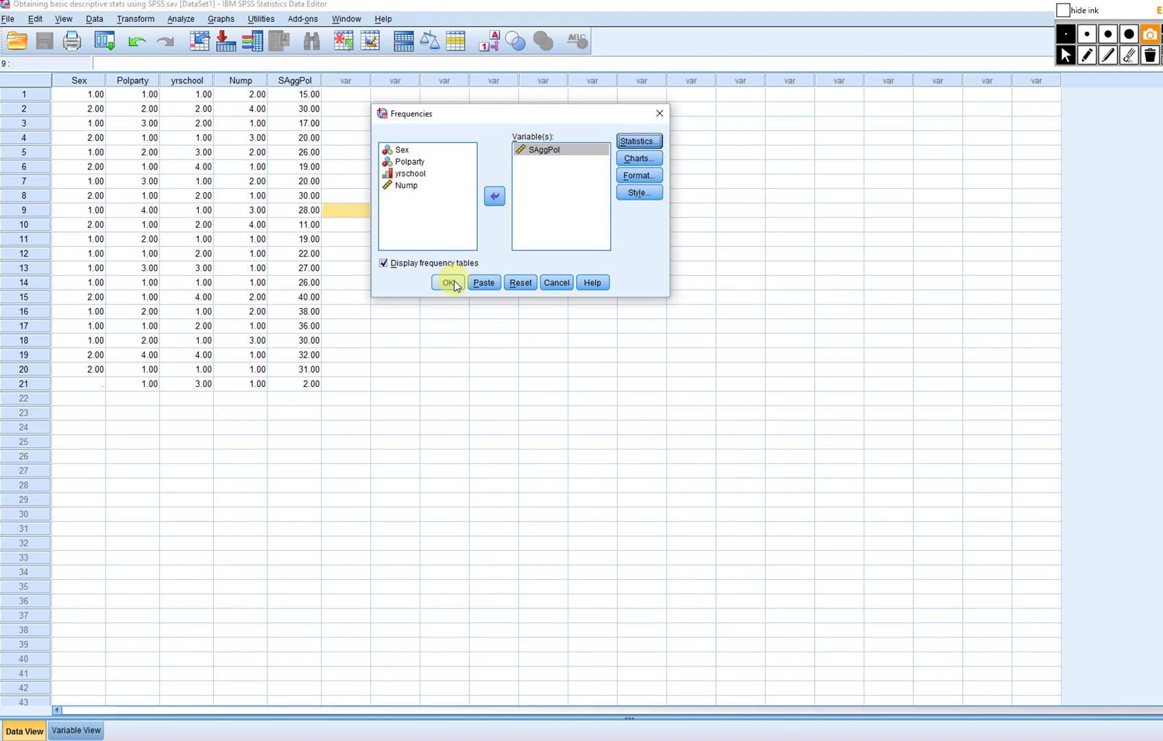
# Choose a histogram without a normal curve for SAggPol and run the Frequencies analysis
pyautogui.click(652, 158)
pyautogui.click(586, 377)
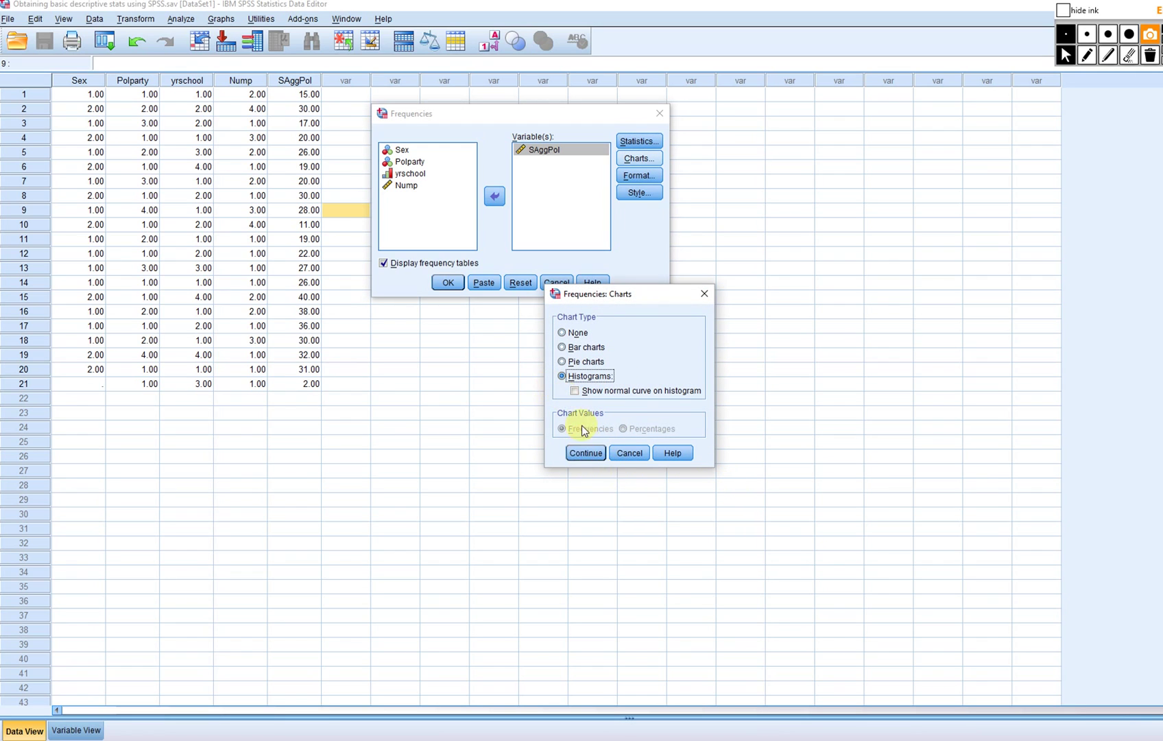
pyautogui.click(587, 453)
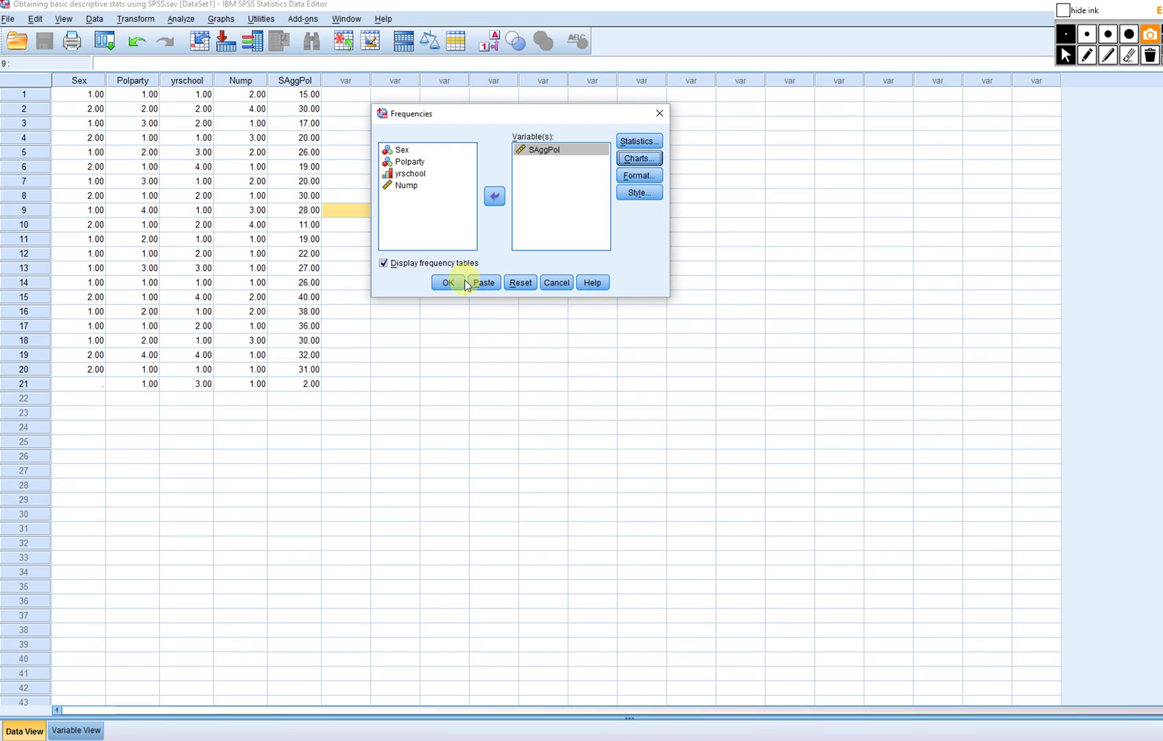
pyautogui.click(449, 283)
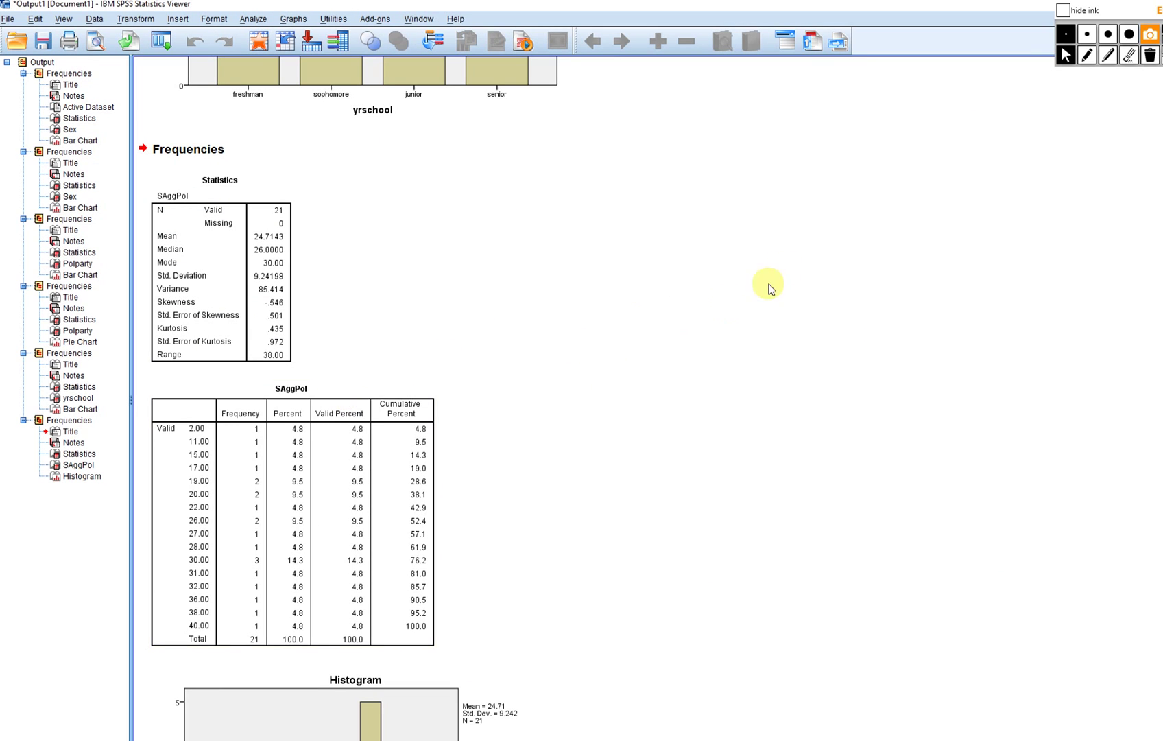
# Mark SAggPol's valid and missing N, mean, median and mode in pen, plus the 30.00 row's value and frequency
pyautogui.scroll(-3, 866, 280)
pyautogui.scroll(3, 866, 280)
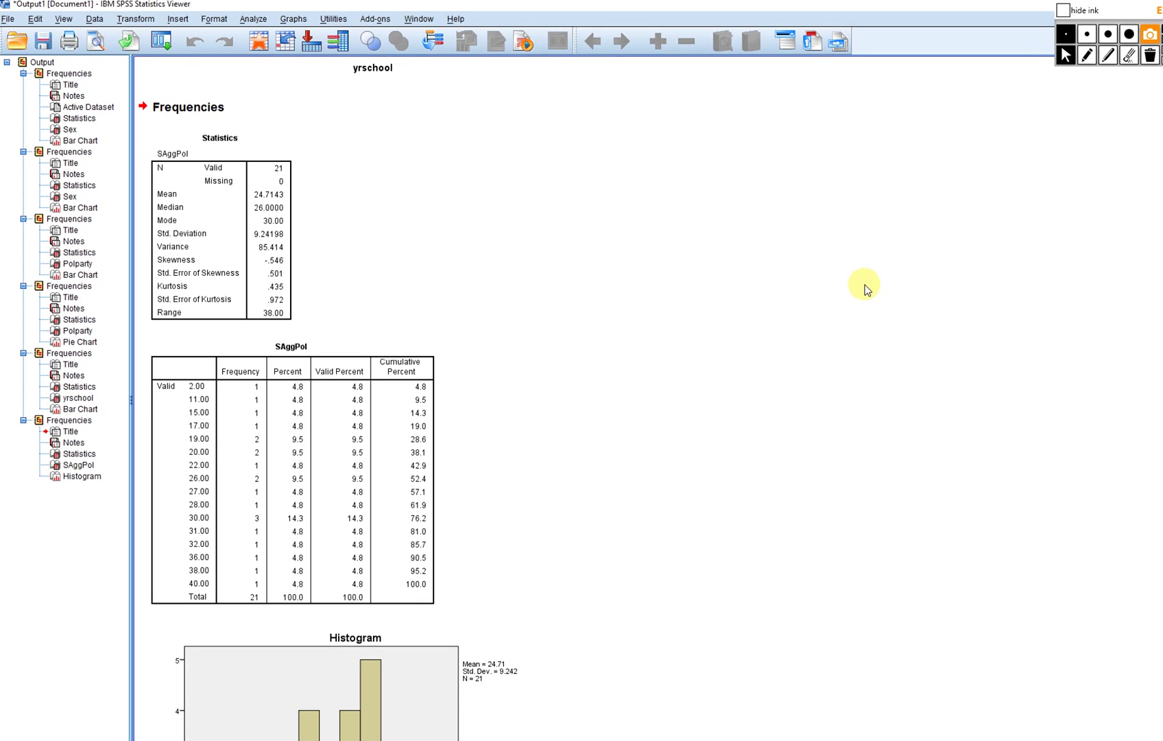
pyautogui.click(1090, 56)
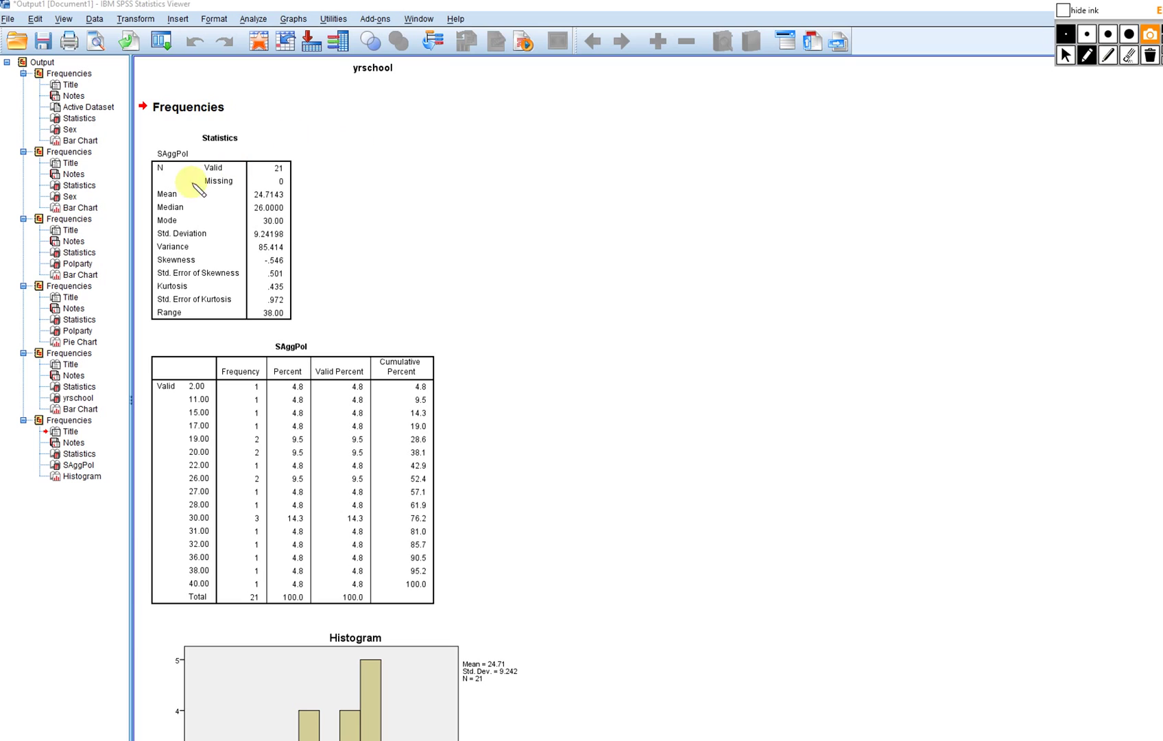
pyautogui.moveTo(265, 175)
pyautogui.mouseDown()
pyautogui.moveTo(304, 171)
pyautogui.moveTo(308, 183)
pyautogui.moveTo(296, 195)
pyautogui.moveTo(261, 187)
pyautogui.moveTo(251, 201)
pyautogui.mouseUp()
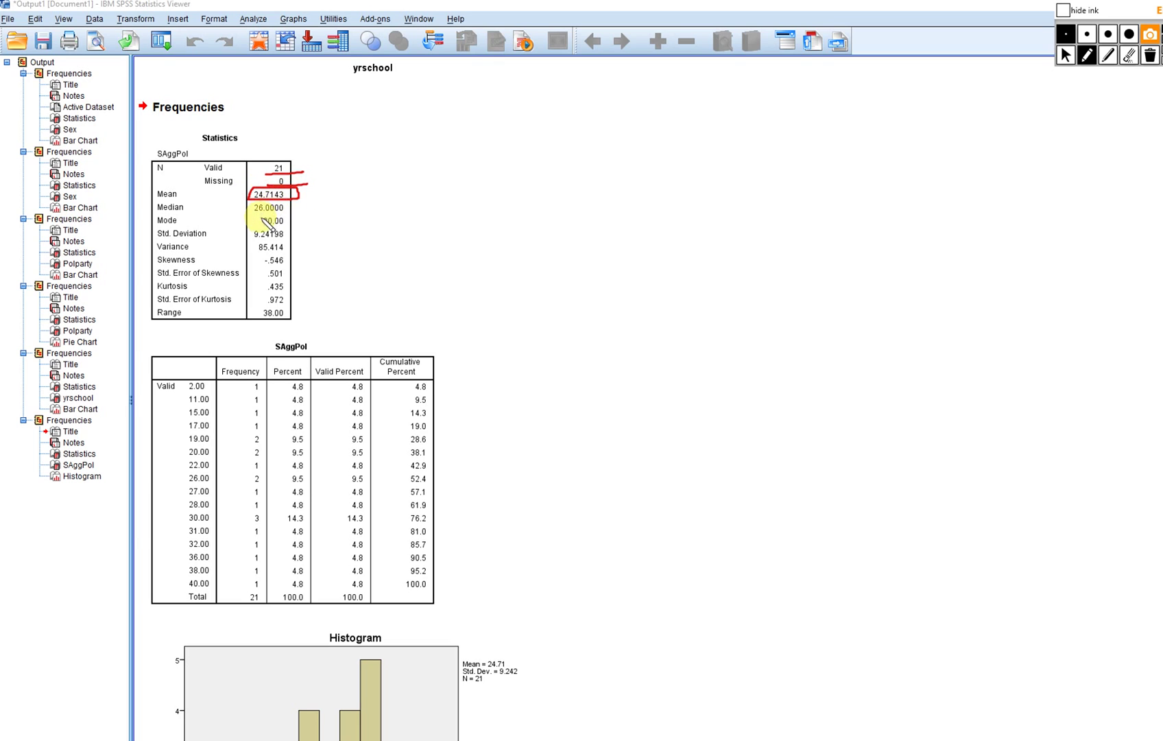
pyautogui.moveTo(251, 212)
pyautogui.mouseDown()
pyautogui.moveTo(288, 211)
pyautogui.moveTo(290, 224)
pyautogui.mouseUp()
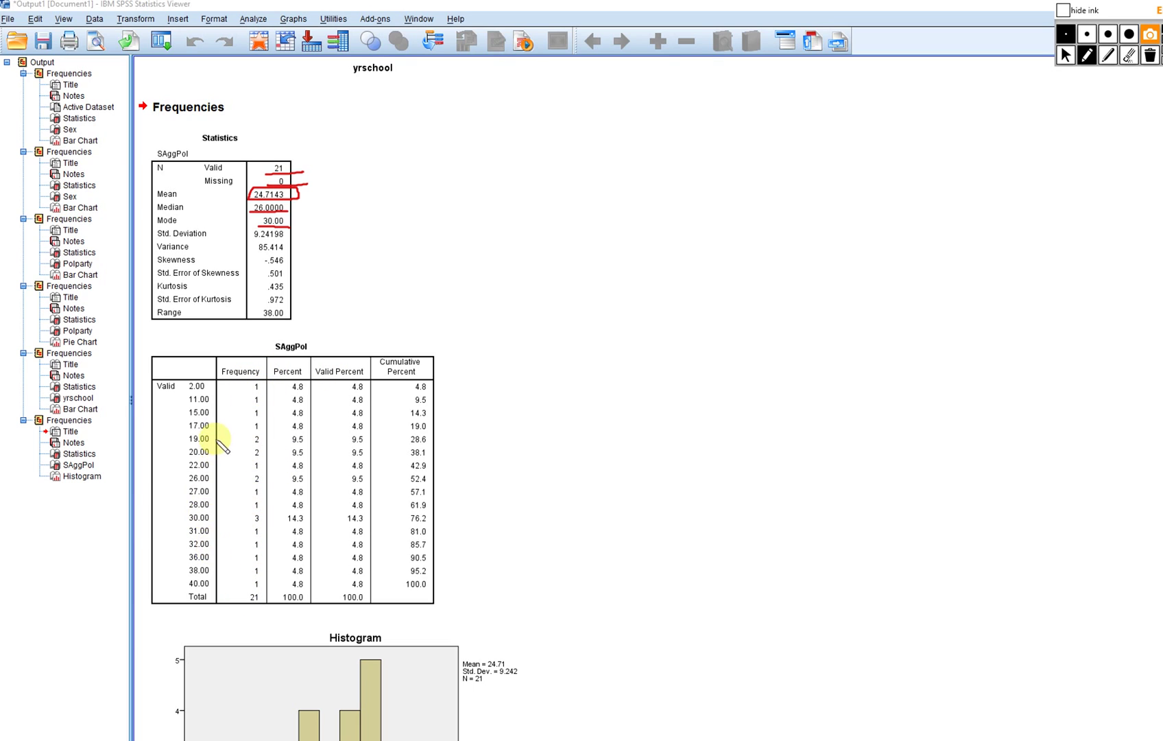
pyautogui.moveTo(188, 524); pyautogui.dragTo(212, 523)
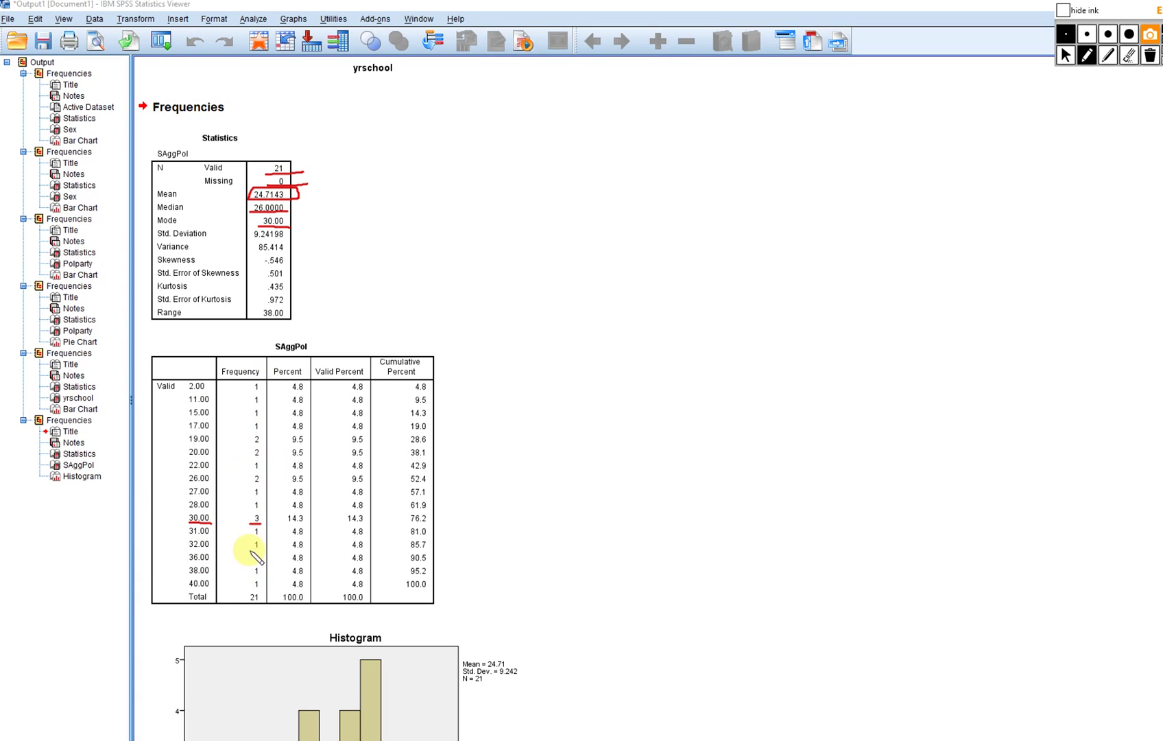
pyautogui.moveTo(251, 523); pyautogui.dragTo(260, 523)
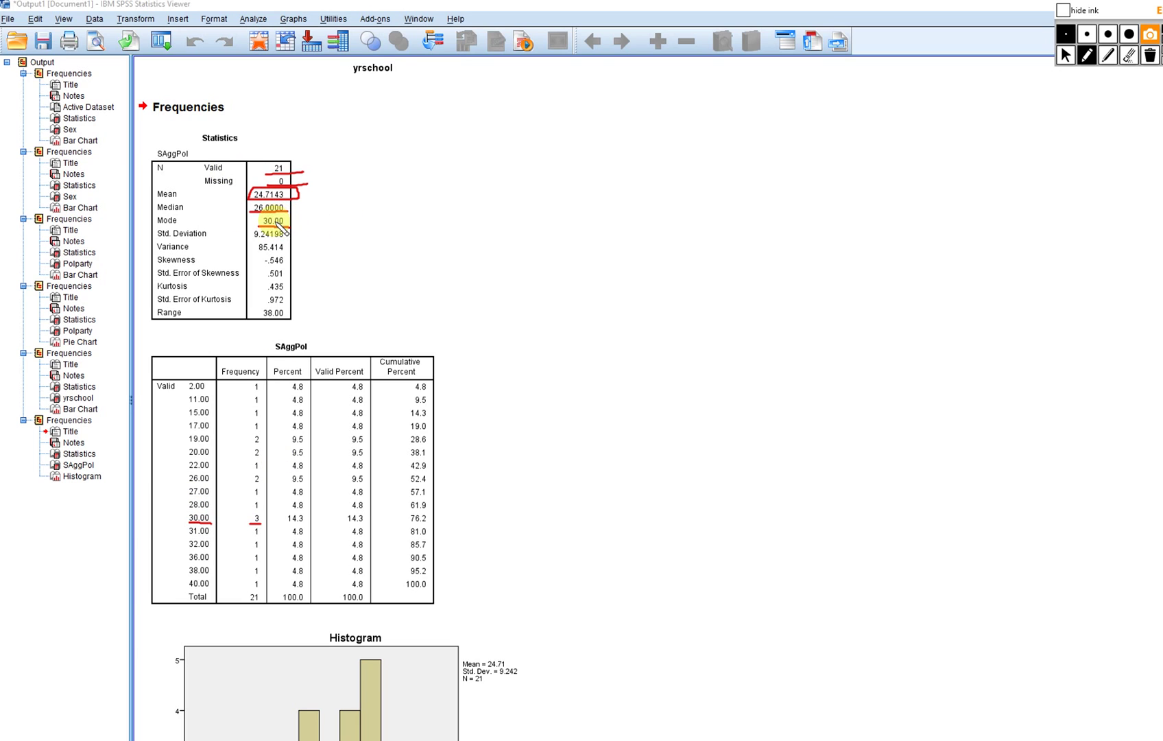
pyautogui.moveTo(276, 225); pyautogui.dragTo(289, 226)
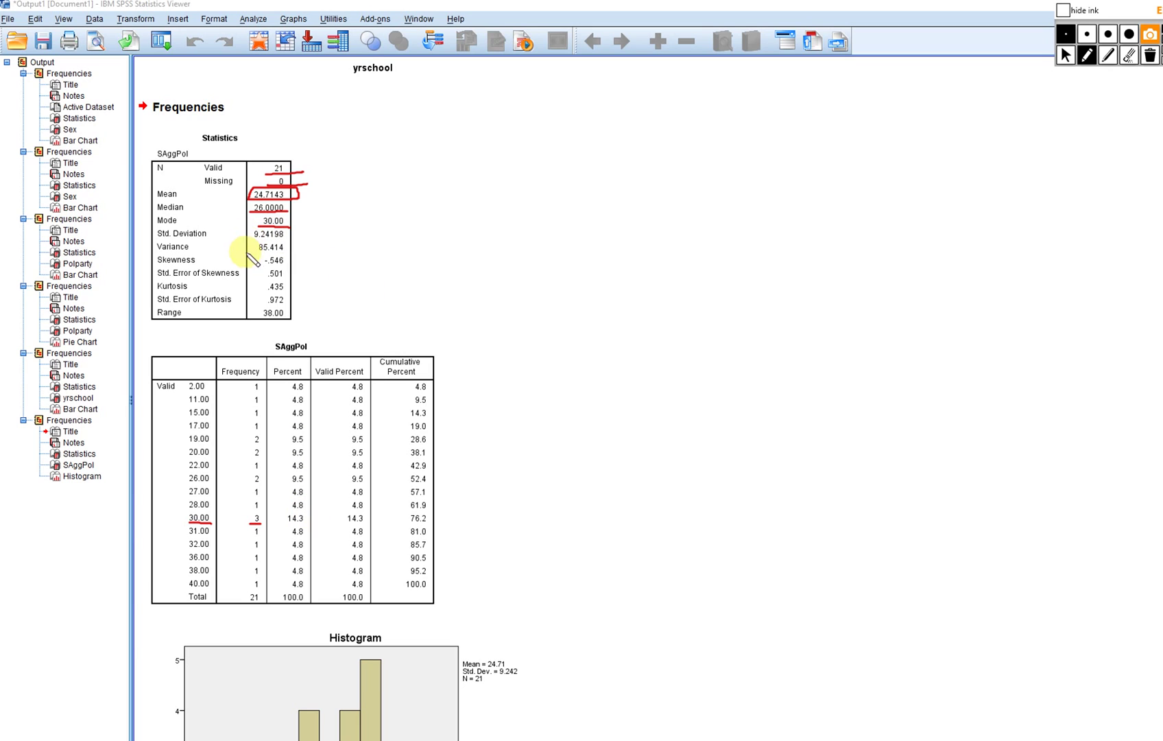
# Underline the standard deviation and variance, box the range, and underline the scores 40.00 and 2.00 in pen
pyautogui.moveTo(258, 253)
pyautogui.mouseDown()
pyautogui.moveTo(283, 252)
pyautogui.moveTo(286, 240)
pyautogui.mouseUp()
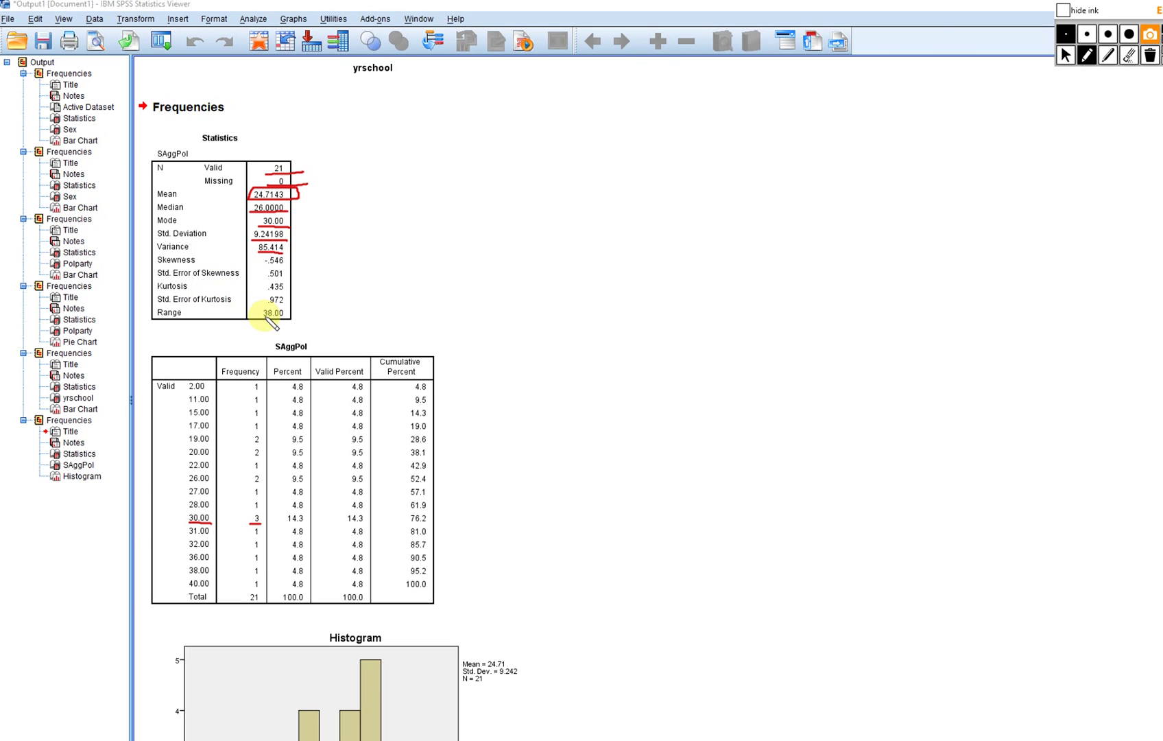
pyautogui.moveTo(256, 320); pyautogui.dragTo(294, 319)
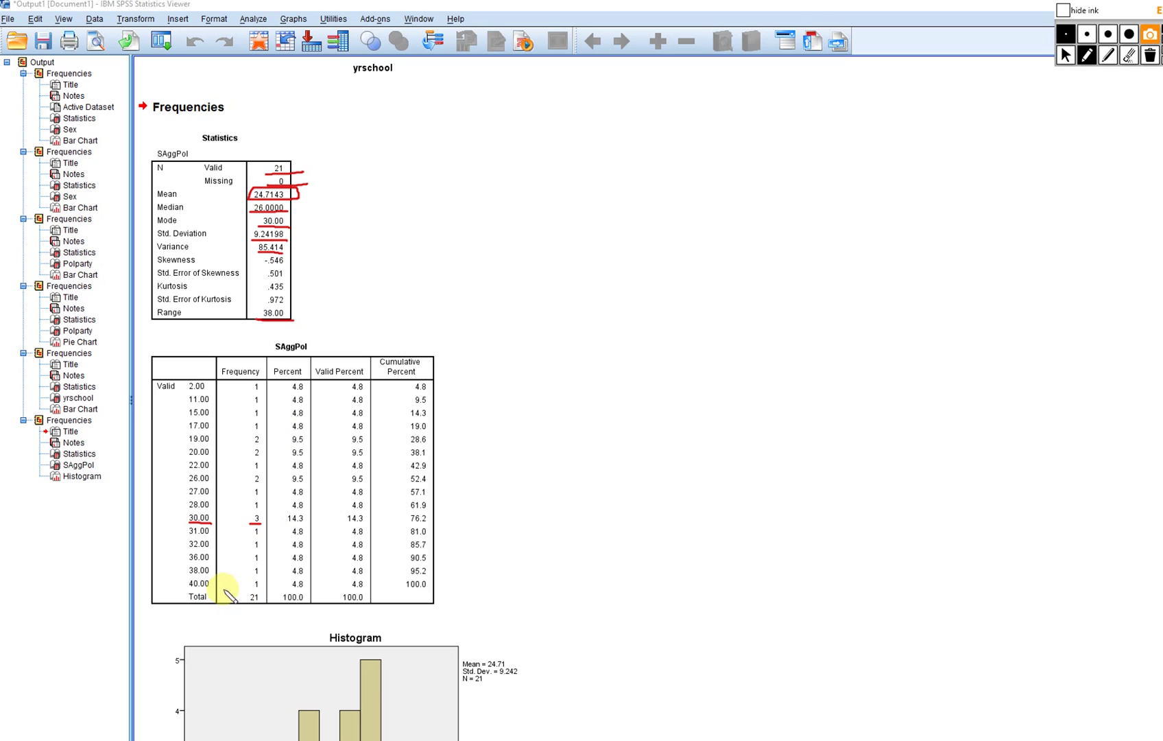
pyautogui.moveTo(190, 588); pyautogui.dragTo(209, 584)
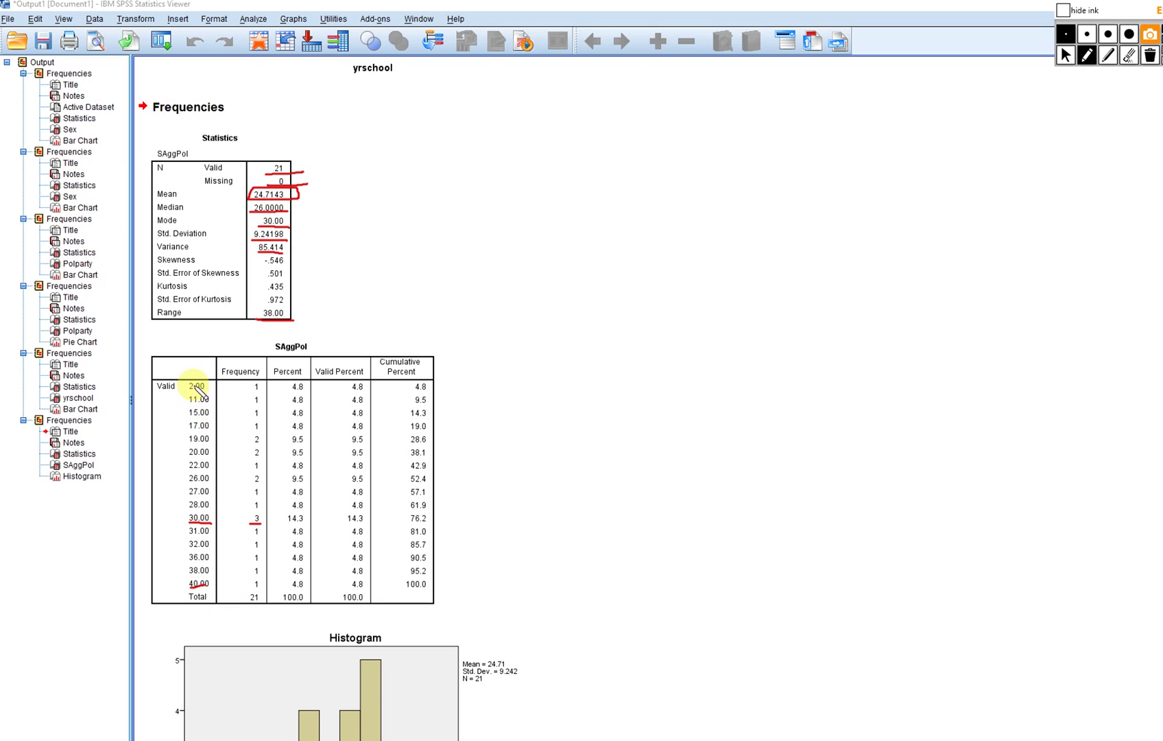
pyautogui.moveTo(187, 389); pyautogui.dragTo(204, 388)
pyautogui.moveTo(289, 309)
pyautogui.mouseDown()
pyautogui.moveTo(258, 309)
pyautogui.moveTo(295, 318)
pyautogui.moveTo(293, 308)
pyautogui.mouseUp()
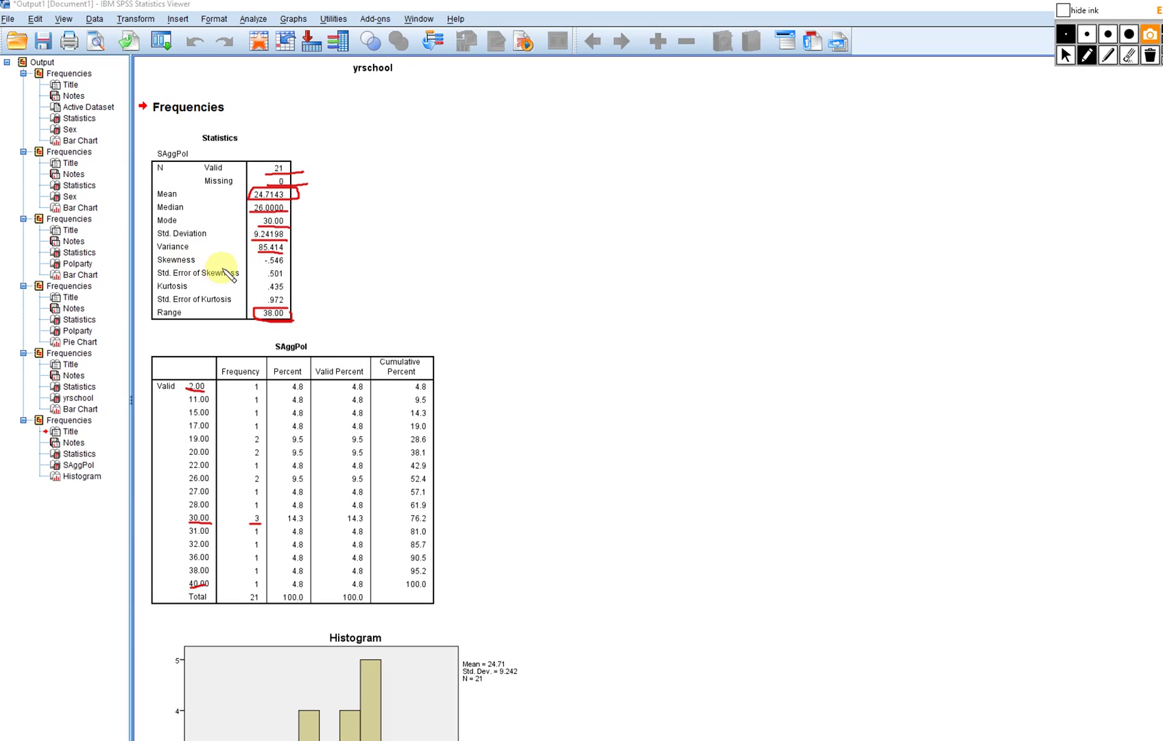
# Underline the skewness statistic and sketch a number line with 0, minus and plus signs beside a bell curve
pyautogui.moveTo(159, 268); pyautogui.dragTo(281, 266)
pyautogui.moveTo(424, 232)
pyautogui.mouseDown()
pyautogui.moveTo(537, 233)
pyautogui.moveTo(483, 249)
pyautogui.mouseUp()
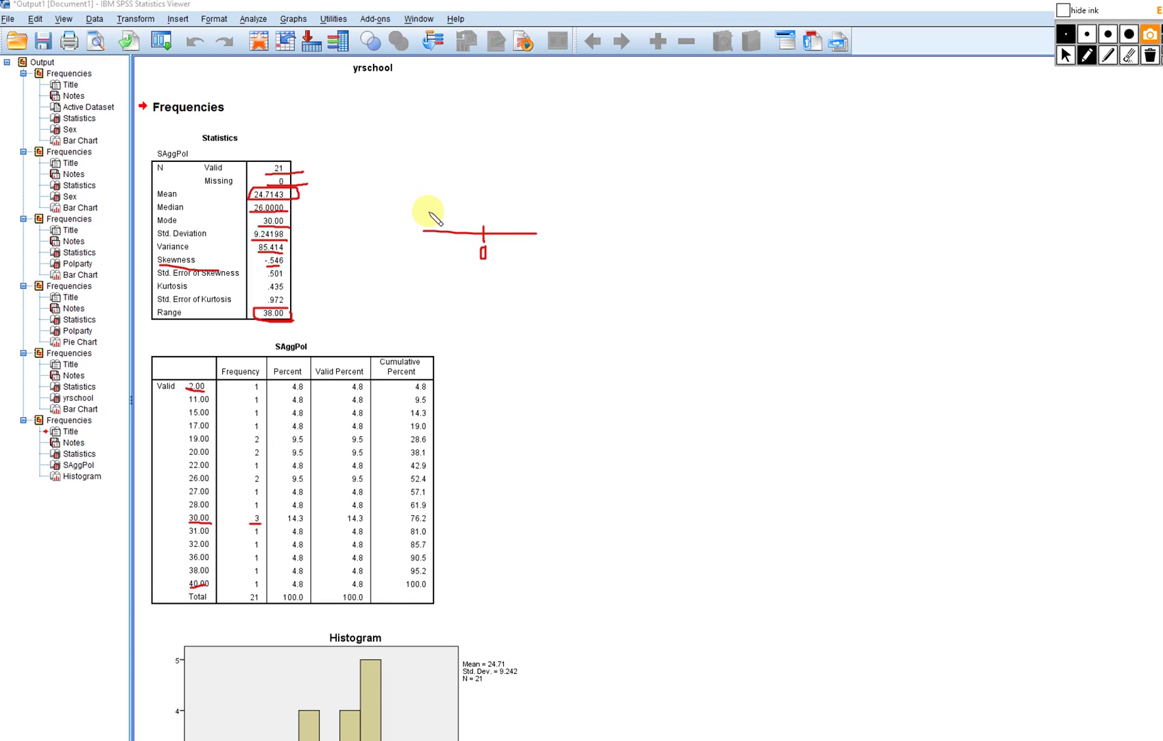
pyautogui.moveTo(429, 214); pyautogui.dragTo(442, 214)
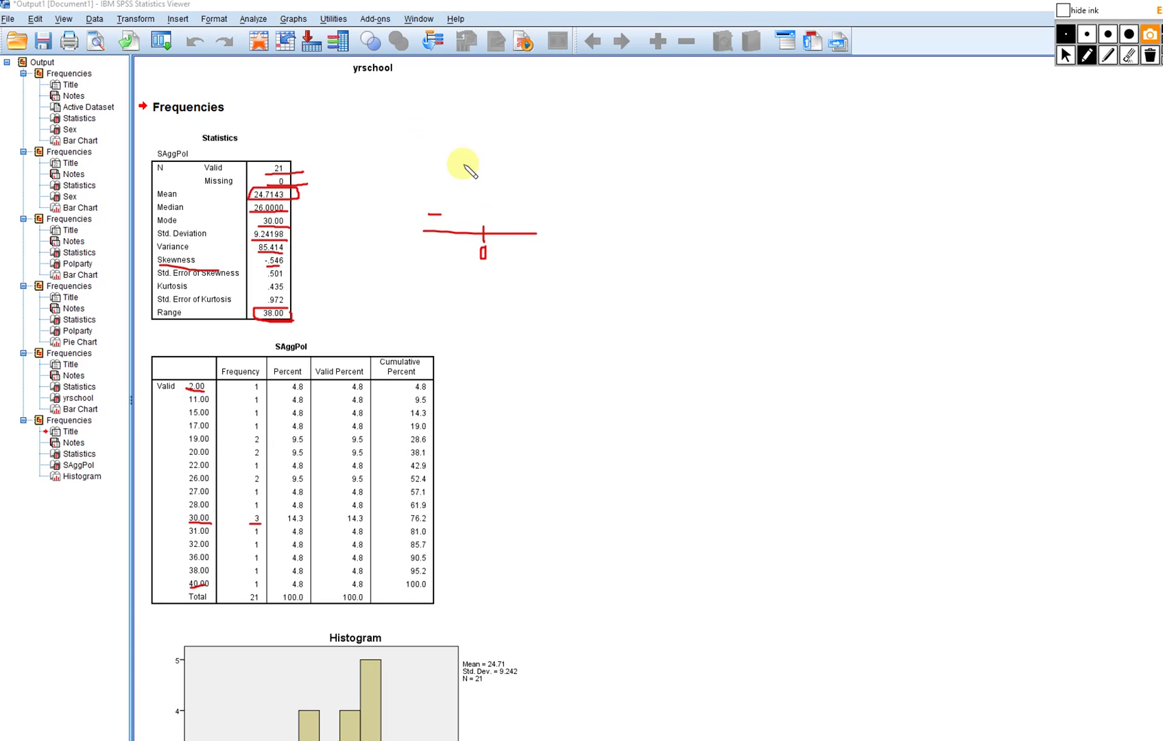
pyautogui.moveTo(520, 196); pyautogui.dragTo(536, 203)
pyautogui.moveTo(280, 266); pyautogui.dragTo(267, 266)
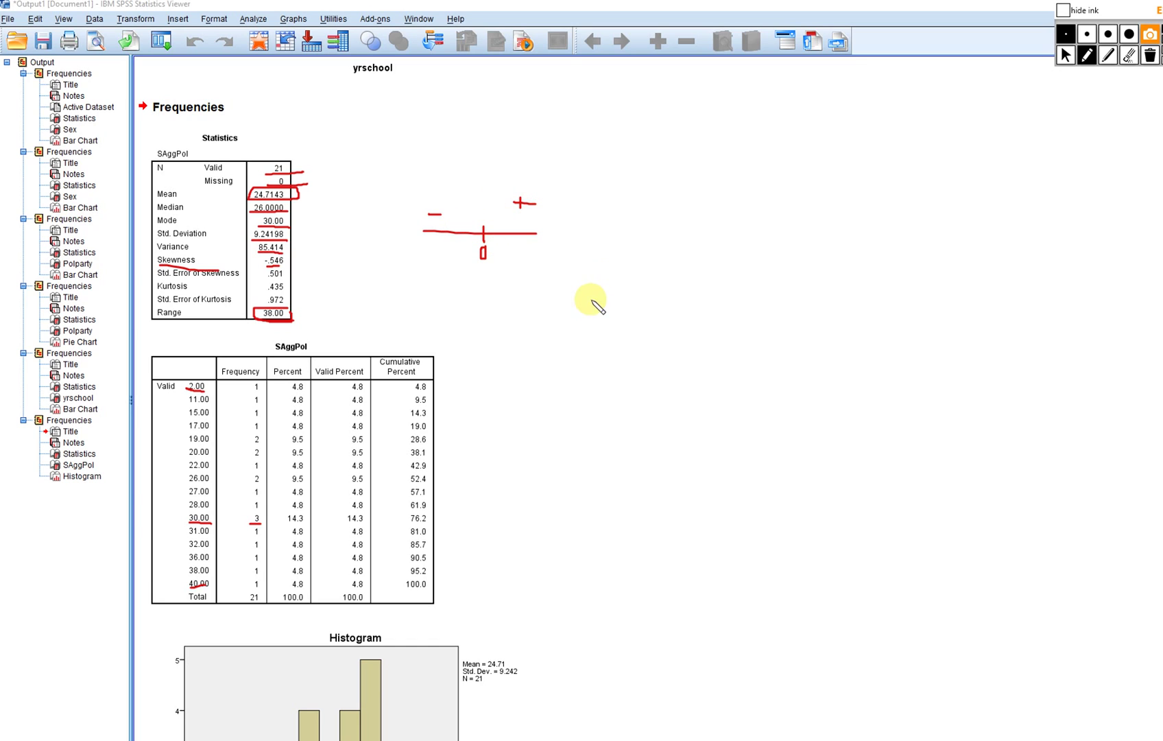
pyautogui.moveTo(638, 217); pyautogui.dragTo(747, 212)
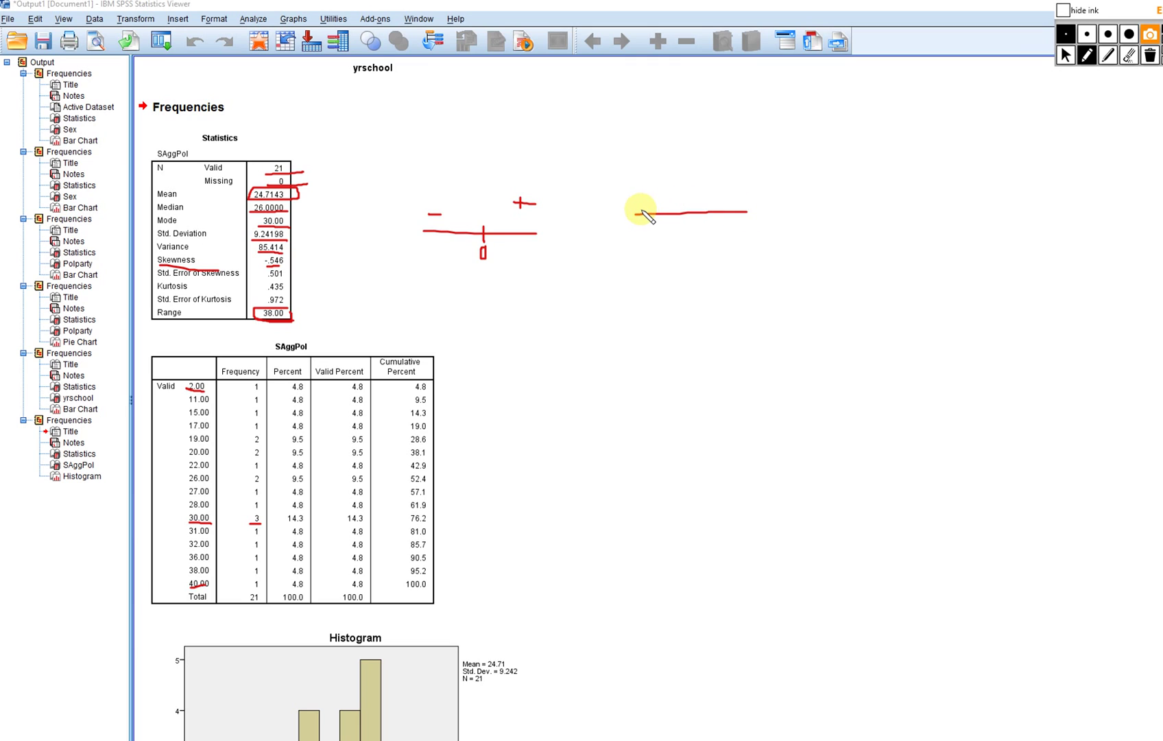
pyautogui.moveTo(637, 210)
pyautogui.mouseDown()
pyautogui.moveTo(680, 170)
pyautogui.moveTo(748, 205)
pyautogui.mouseUp()
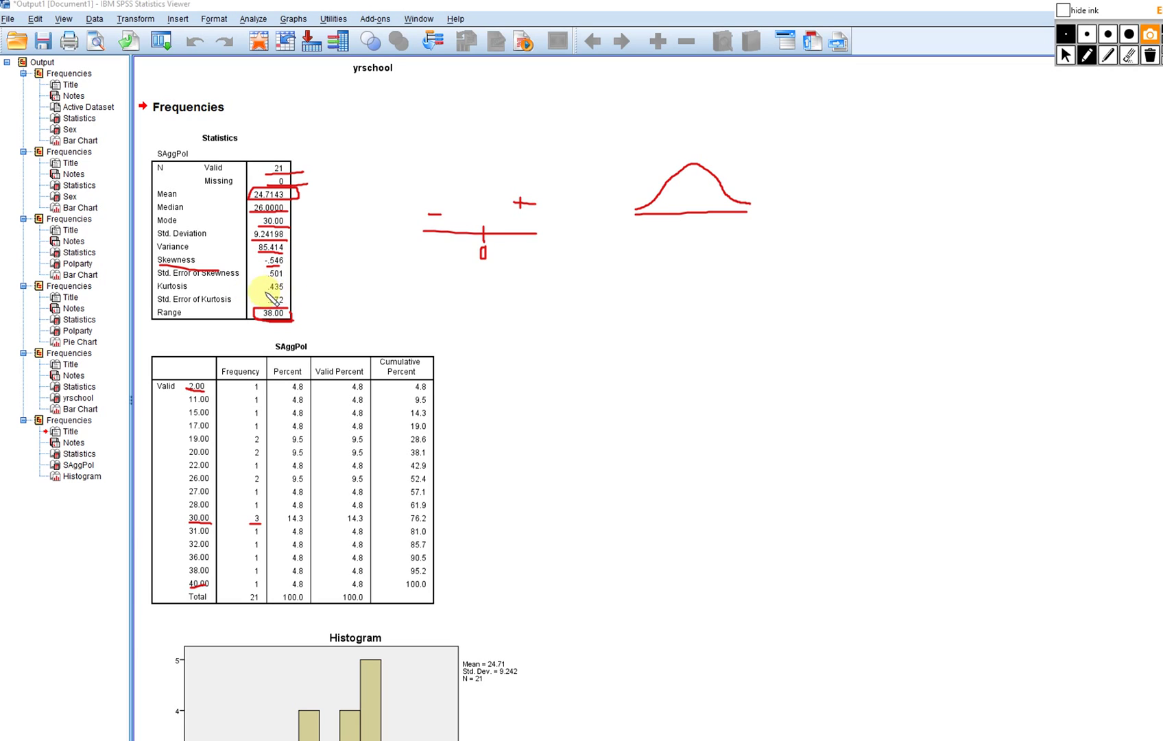
# Underline the kurtosis value, sketch a second number line with 0, plus and minus signs, and clear all ink
pyautogui.moveTo(263, 293); pyautogui.dragTo(306, 292)
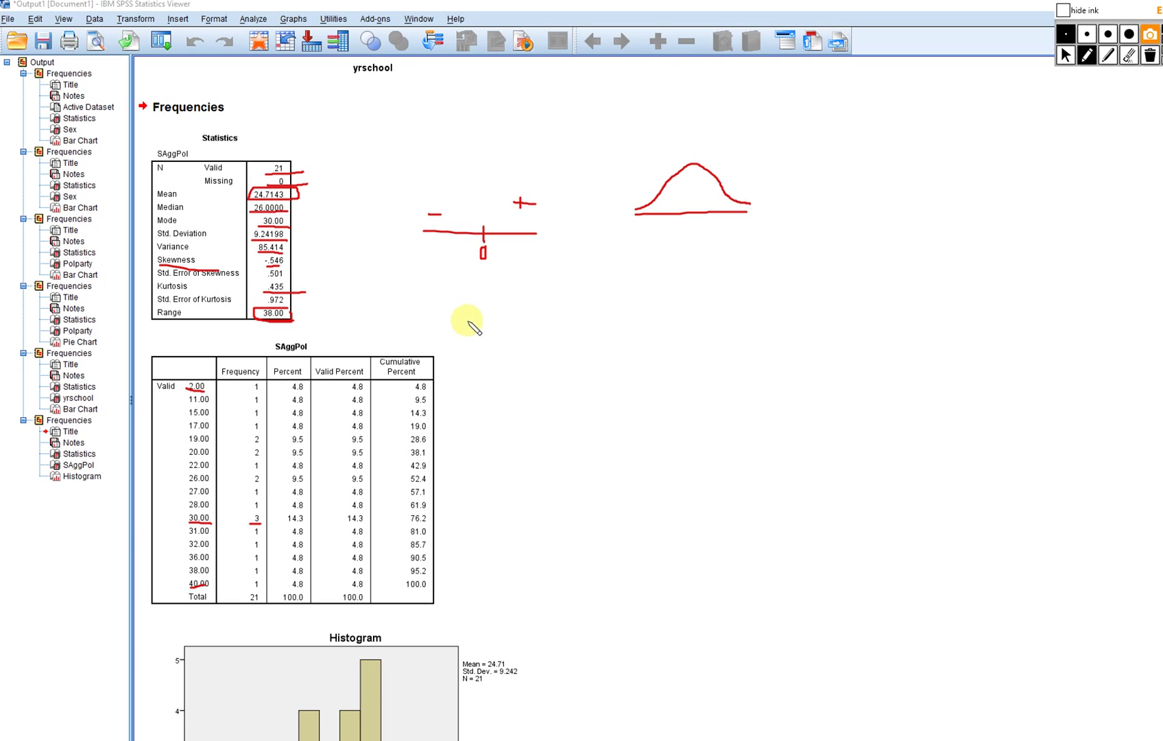
pyautogui.moveTo(419, 310)
pyautogui.mouseDown()
pyautogui.moveTo(538, 309)
pyautogui.moveTo(474, 318)
pyautogui.moveTo(485, 327)
pyautogui.mouseUp()
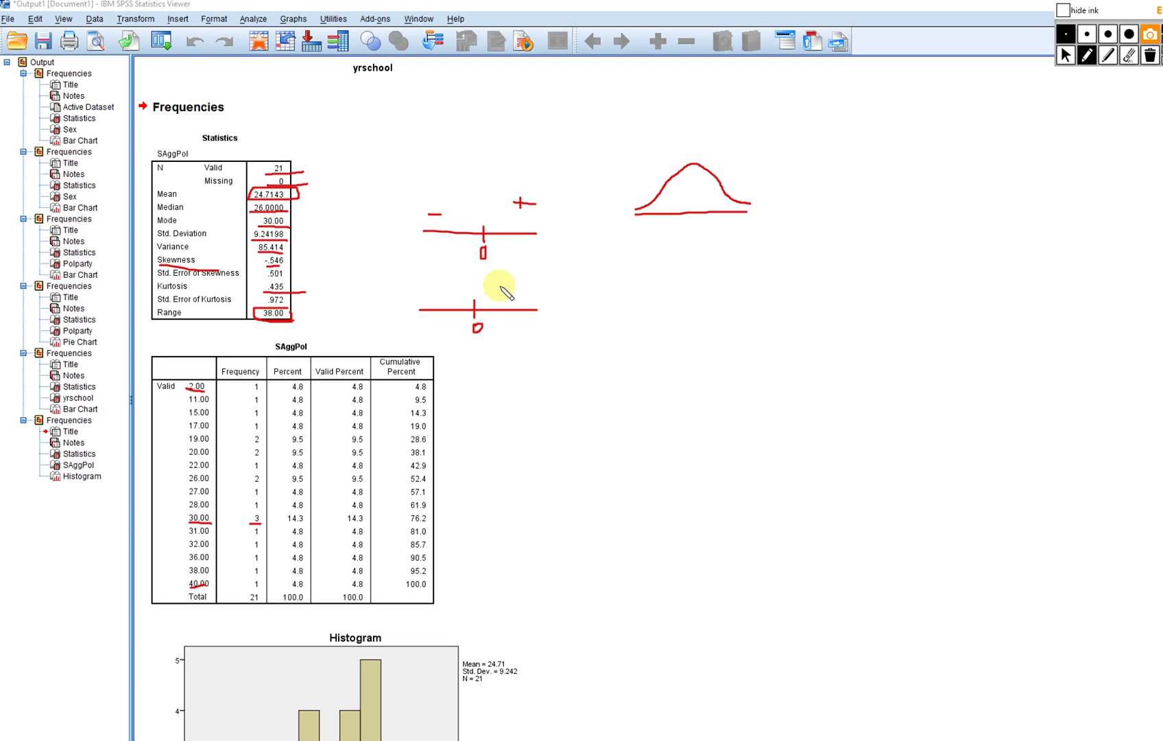
pyautogui.moveTo(510, 277)
pyautogui.mouseDown()
pyautogui.moveTo(508, 289)
pyautogui.moveTo(520, 282)
pyautogui.mouseUp()
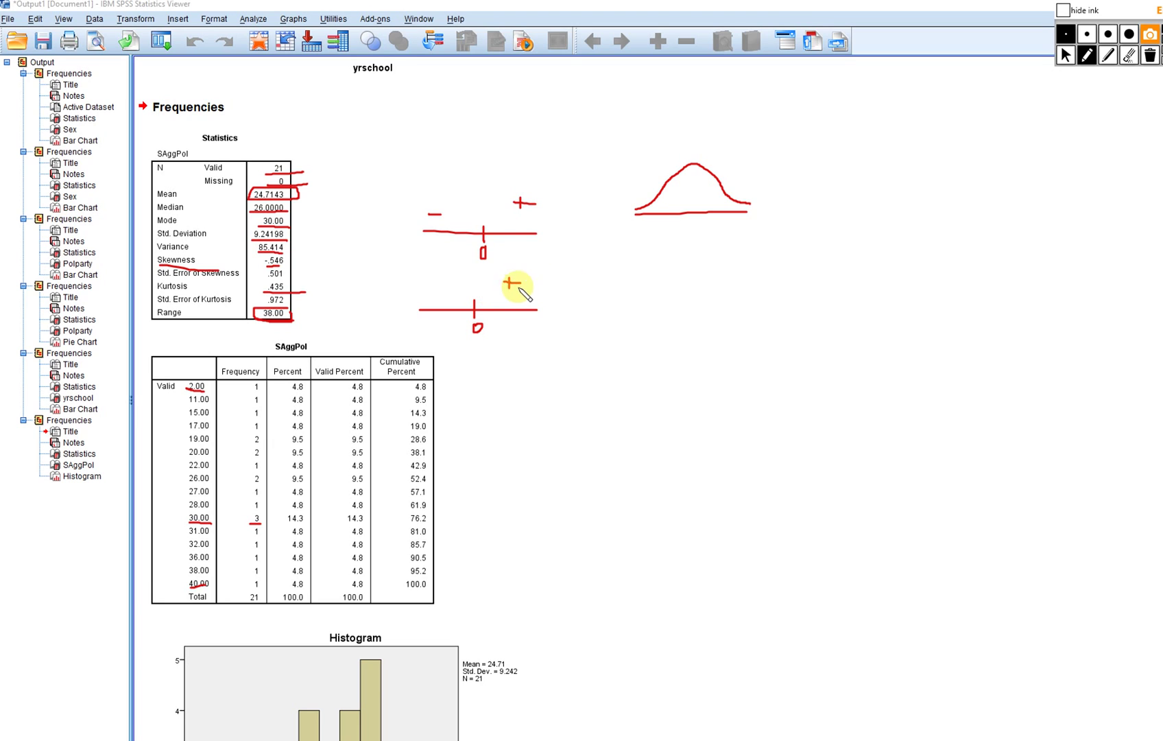
pyautogui.moveTo(438, 285); pyautogui.dragTo(447, 283)
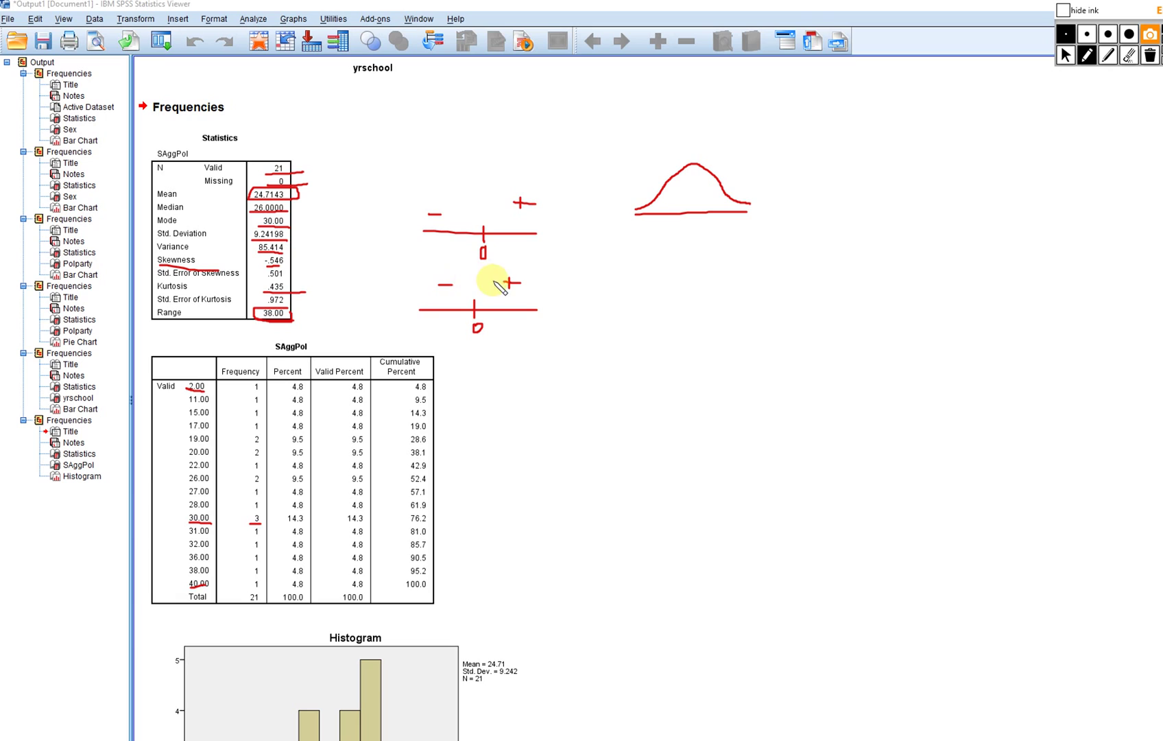
pyautogui.click(1063, 55)
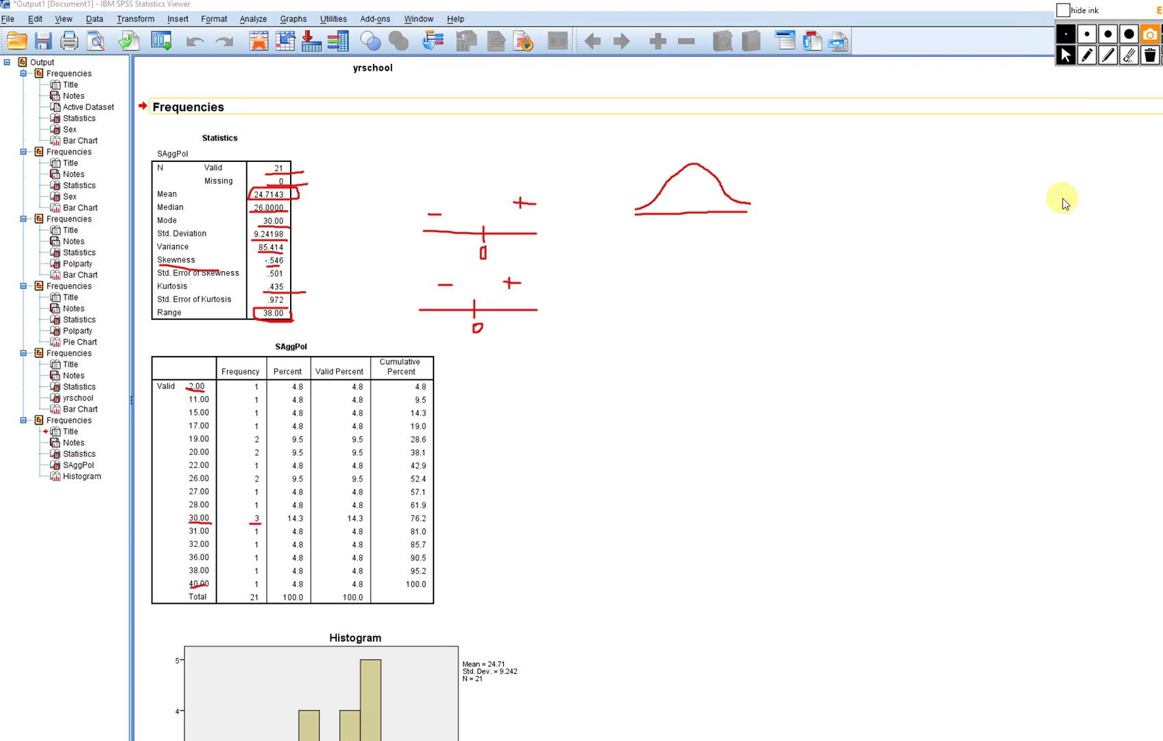
pyautogui.click(1151, 56)
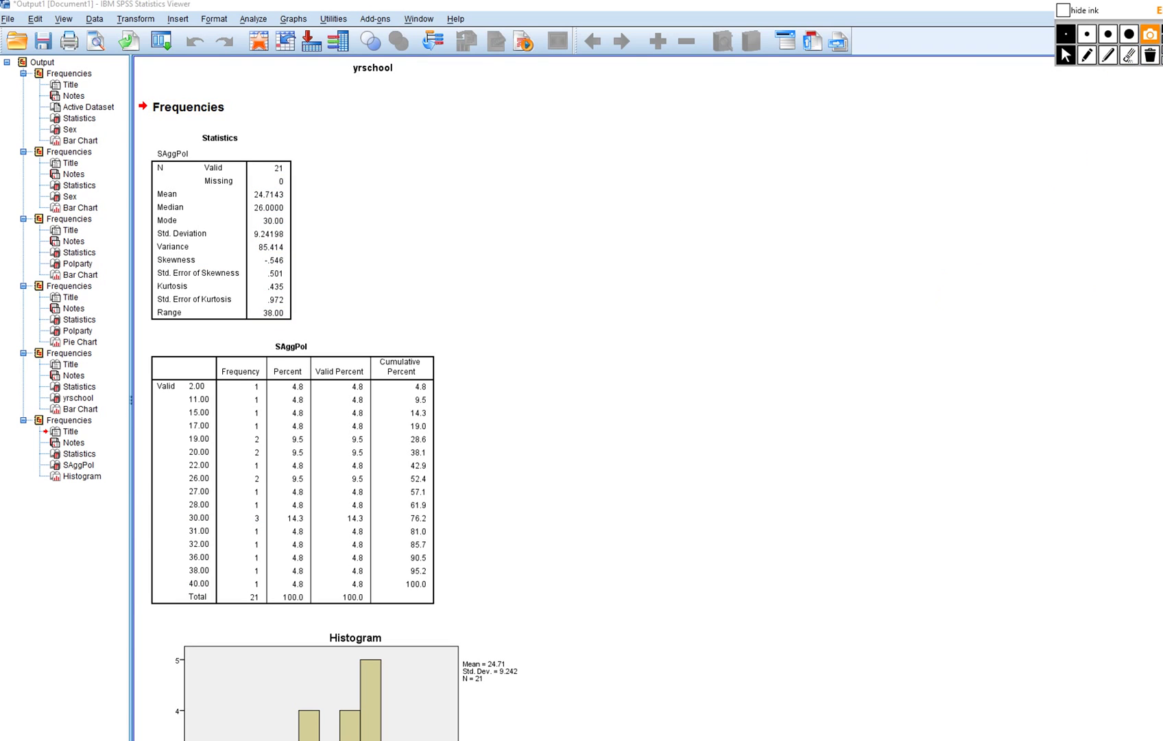
# Sketch a pen curve over the SAggPol histogram bars with a minus sign beside its long tail, and clear the ink
pyautogui.scroll(-5, 326, 397)
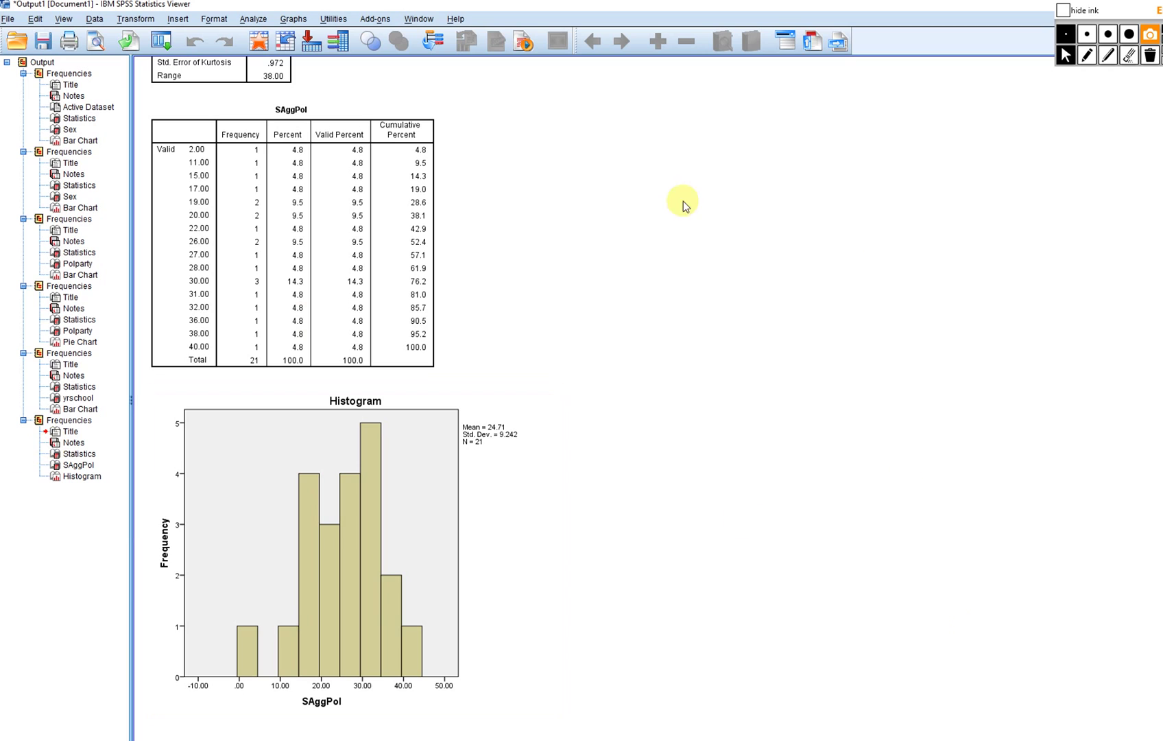
pyautogui.click(1087, 58)
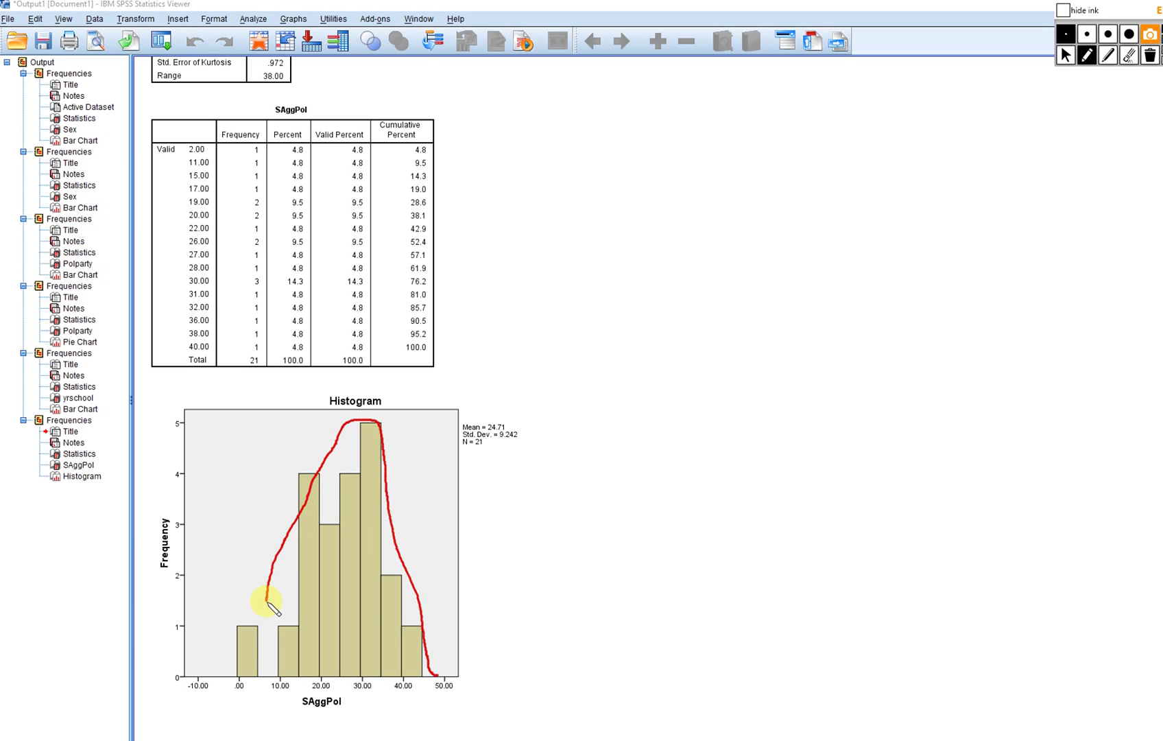
pyautogui.moveTo(243, 634); pyautogui.dragTo(215, 687)
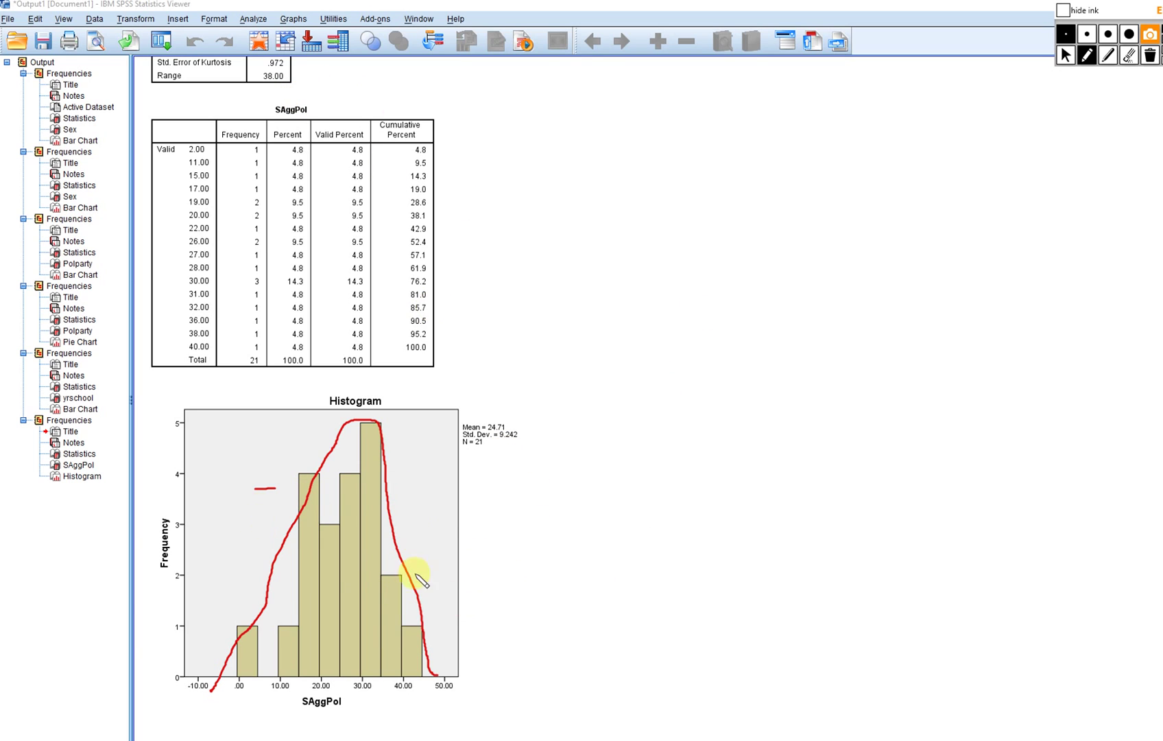
pyautogui.click(1064, 58)
pyautogui.click(1150, 55)
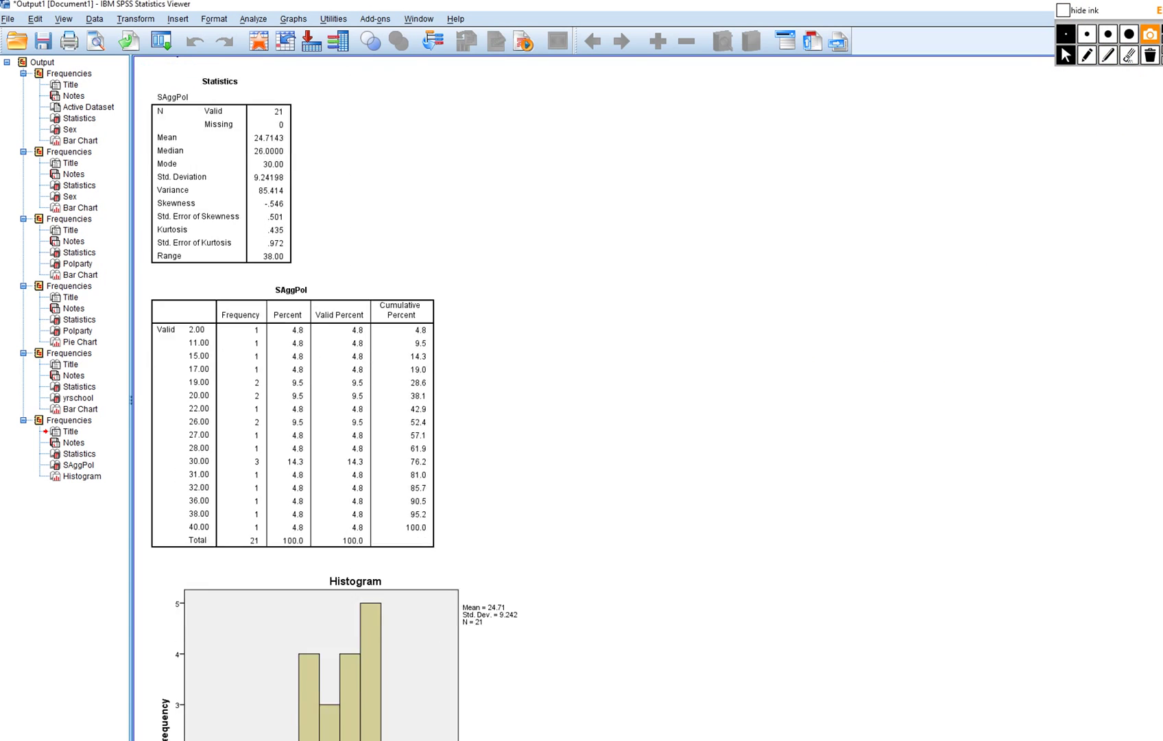
# Rerun Frequencies for SAggPol with the normal curve shown on the histogram
pyautogui.click(254, 20)
pyautogui.moveTo(302, 51)
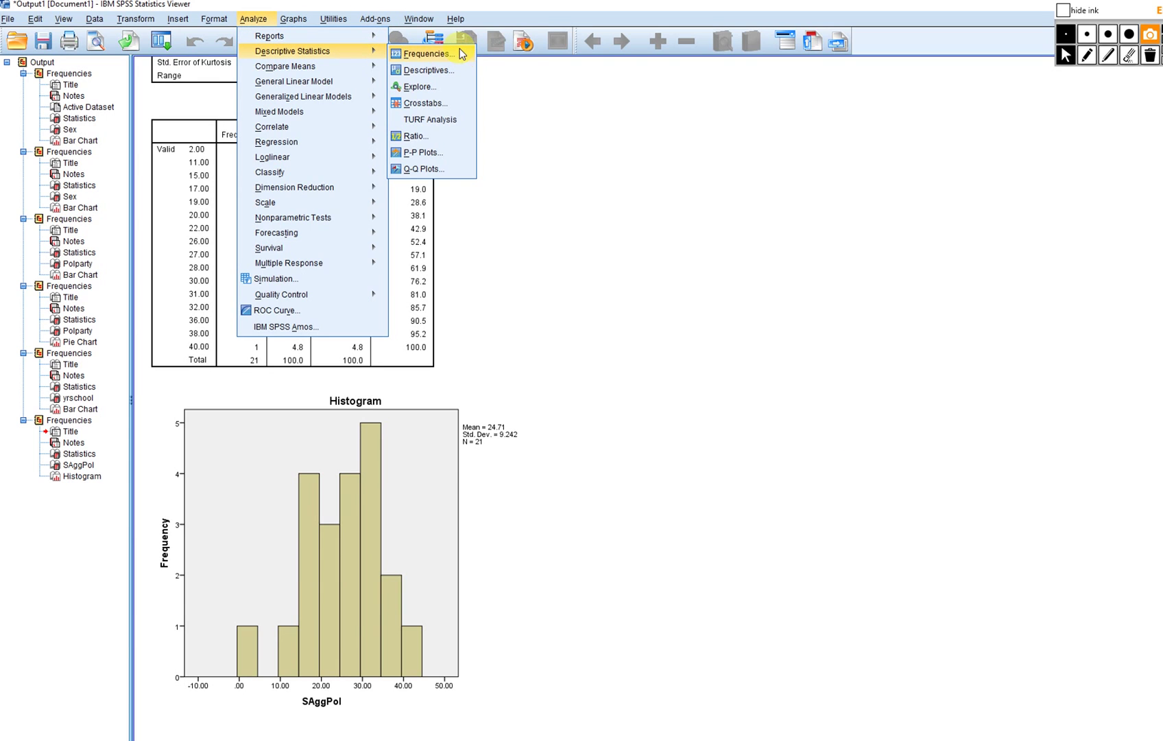
pyautogui.click(425, 54)
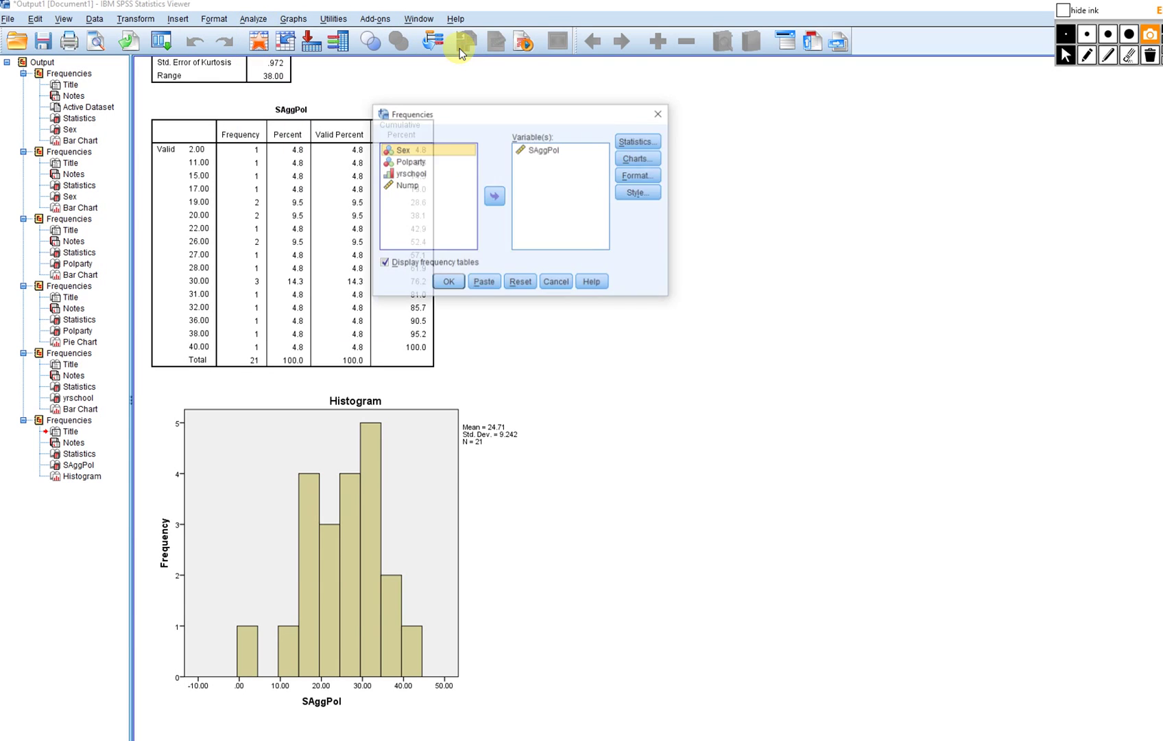
pyautogui.click(638, 158)
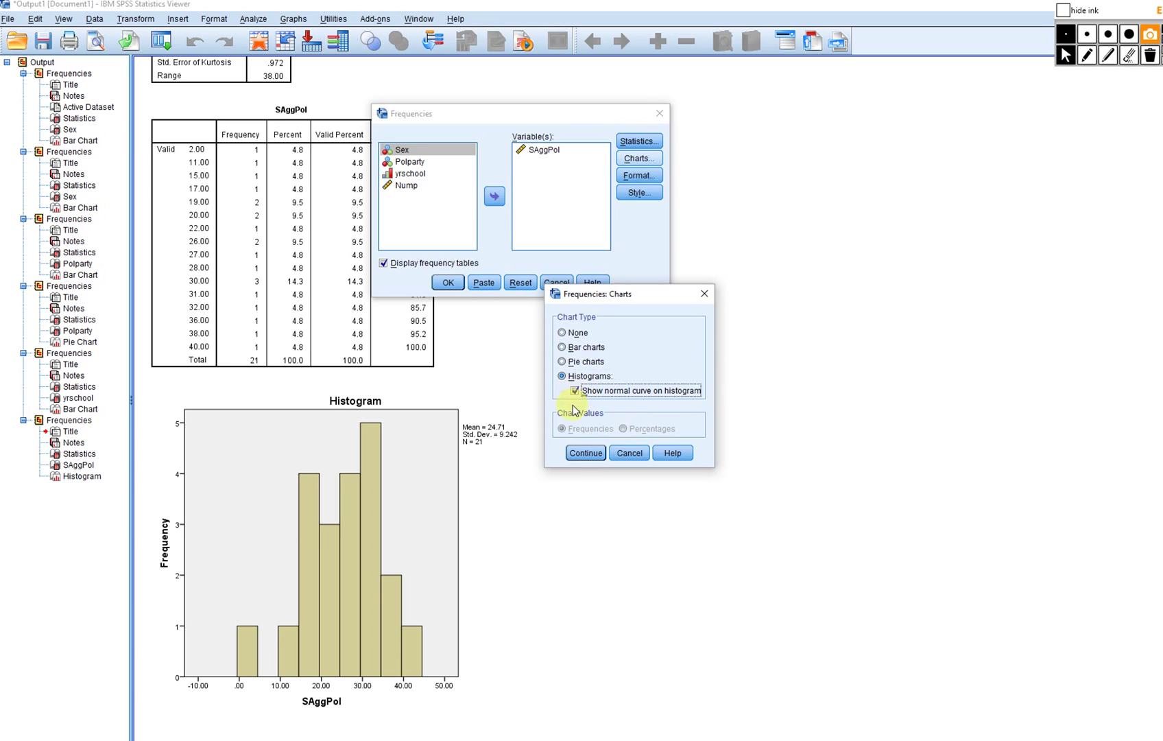
pyautogui.click(583, 453)
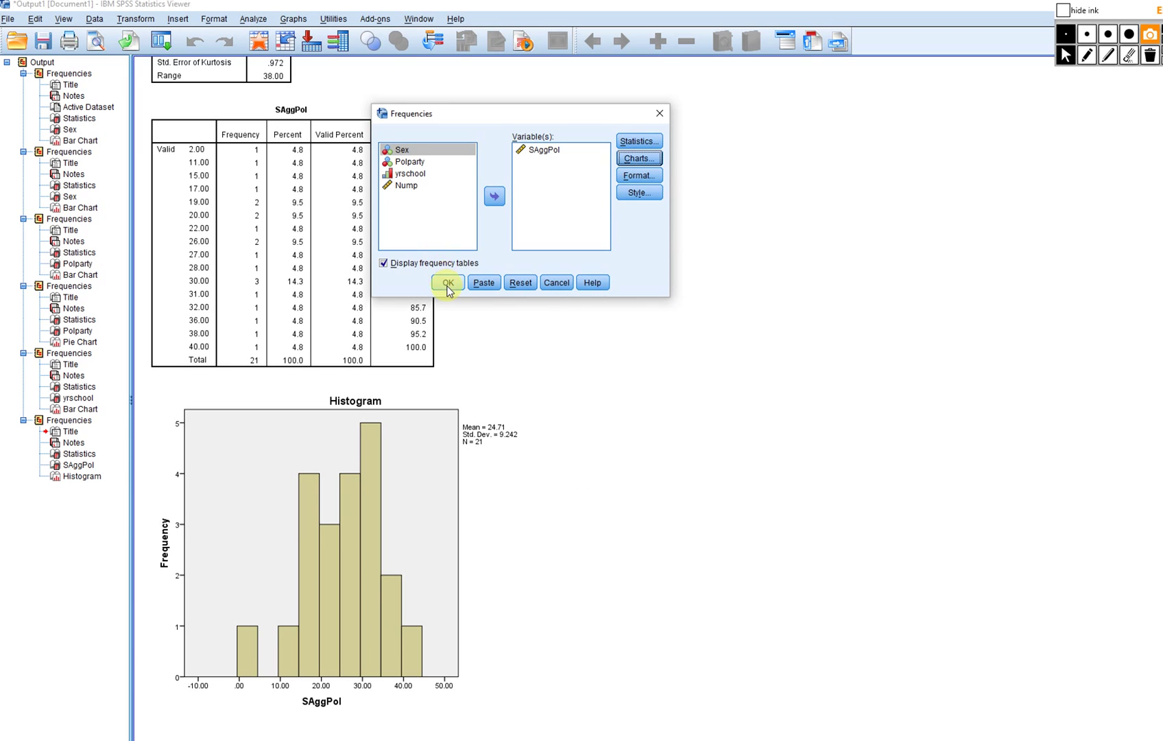
pyautogui.click(448, 284)
pyautogui.scroll(-5, 521, 405)
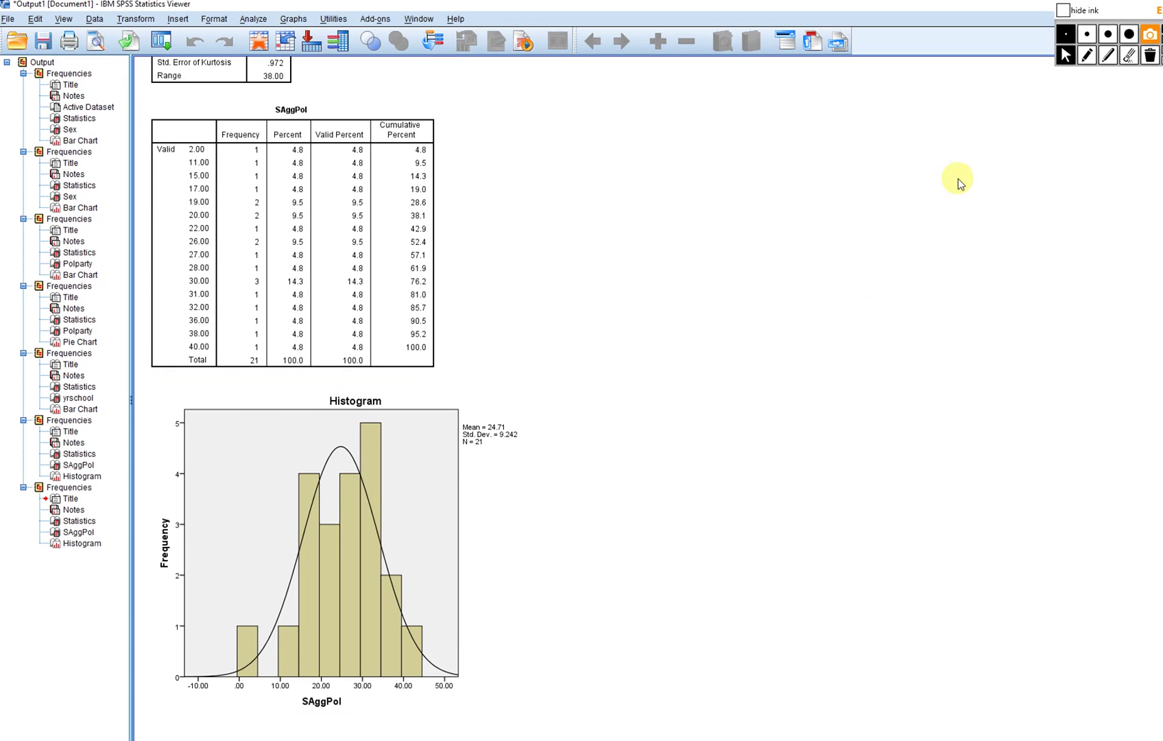
# Examine SAggPol's histogram against its normal curve, together with the statistics and frequency tables
pyautogui.click(1087, 55)
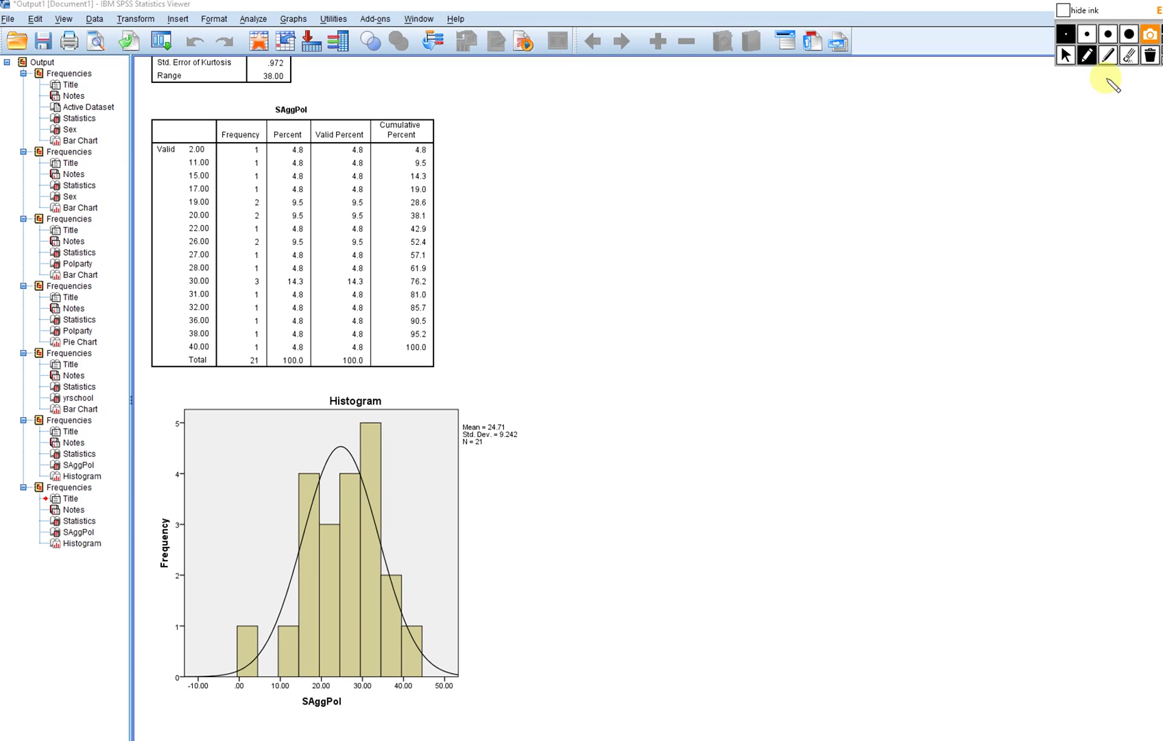
pyautogui.click(1066, 57)
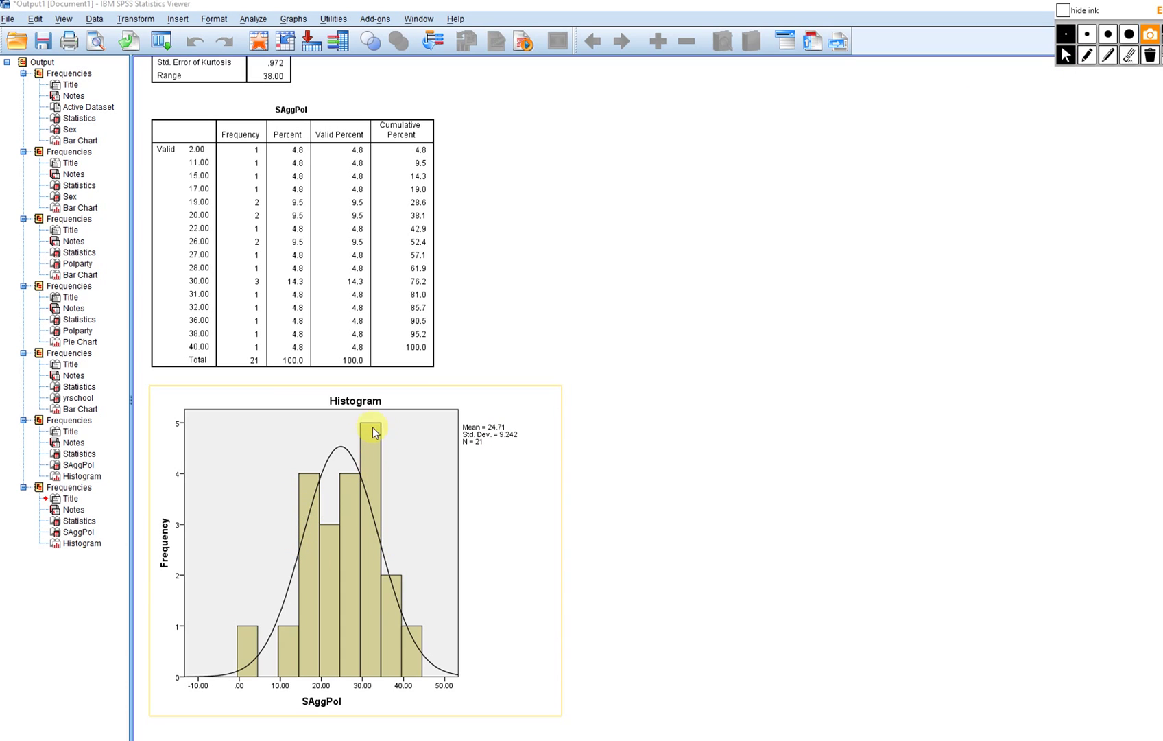
pyautogui.click(892, 575)
pyautogui.scroll(-10, 885, 583)
pyautogui.scroll(3, 883, 590)
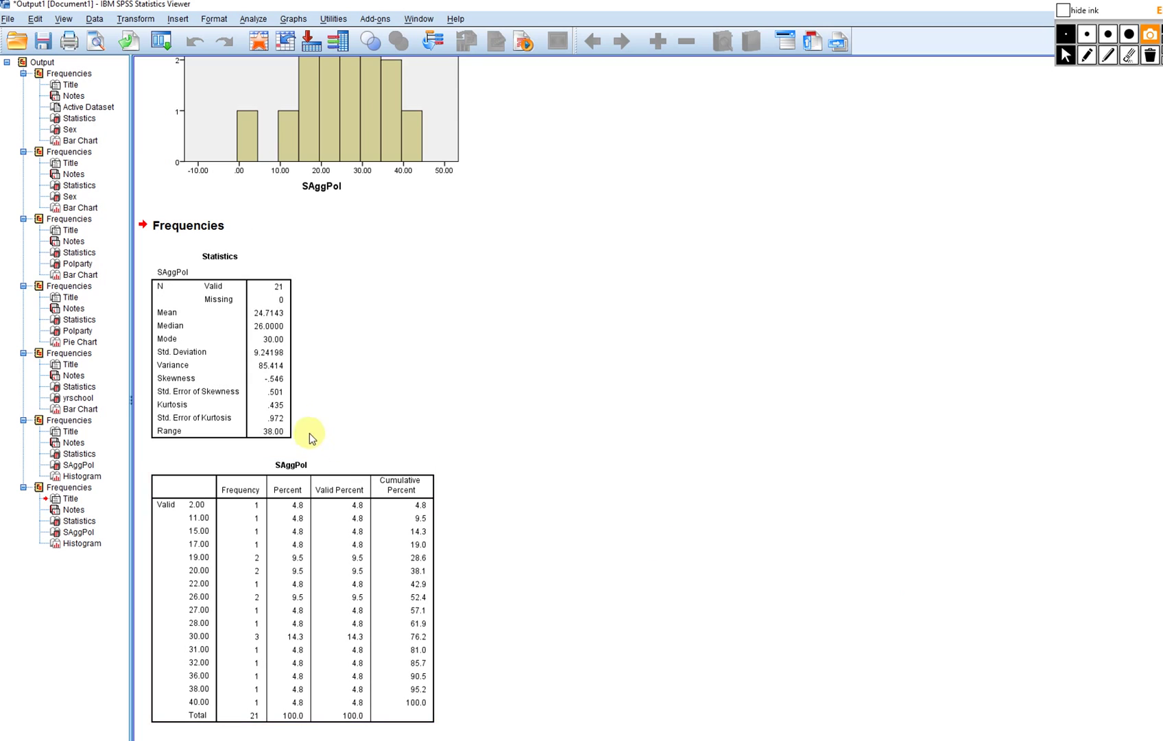
pyautogui.scroll(-5, 664, 463)
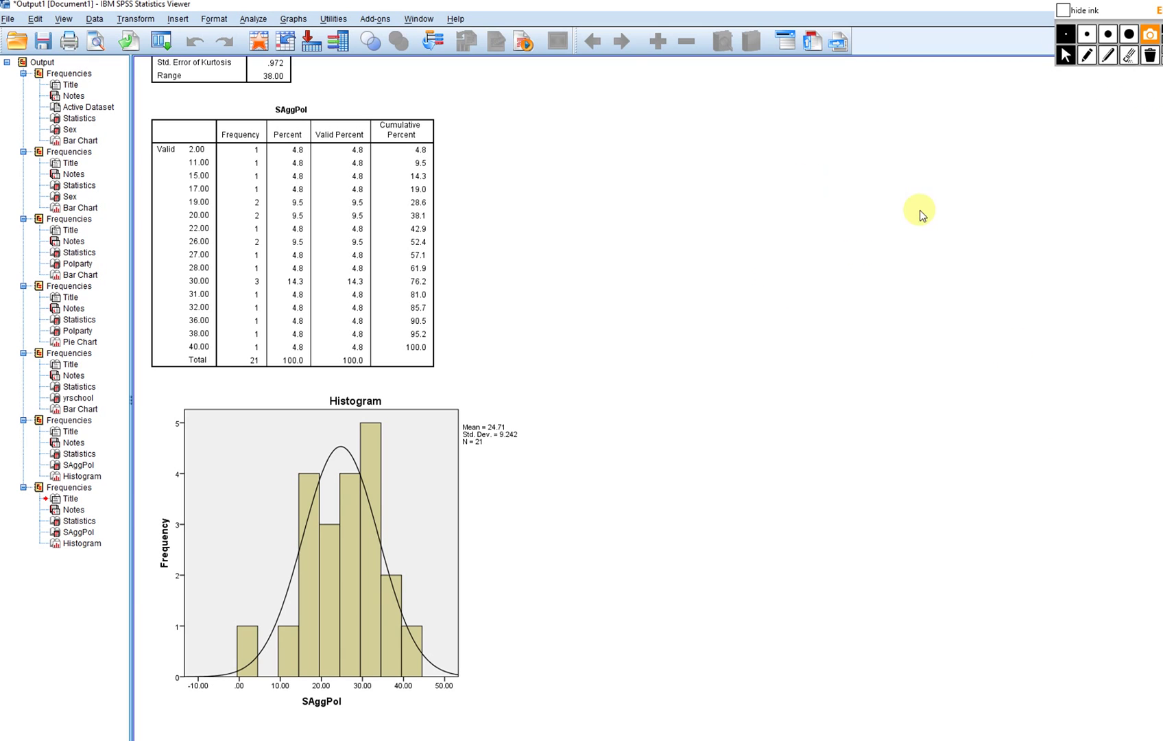
pyautogui.scroll(4, 1015, 321)
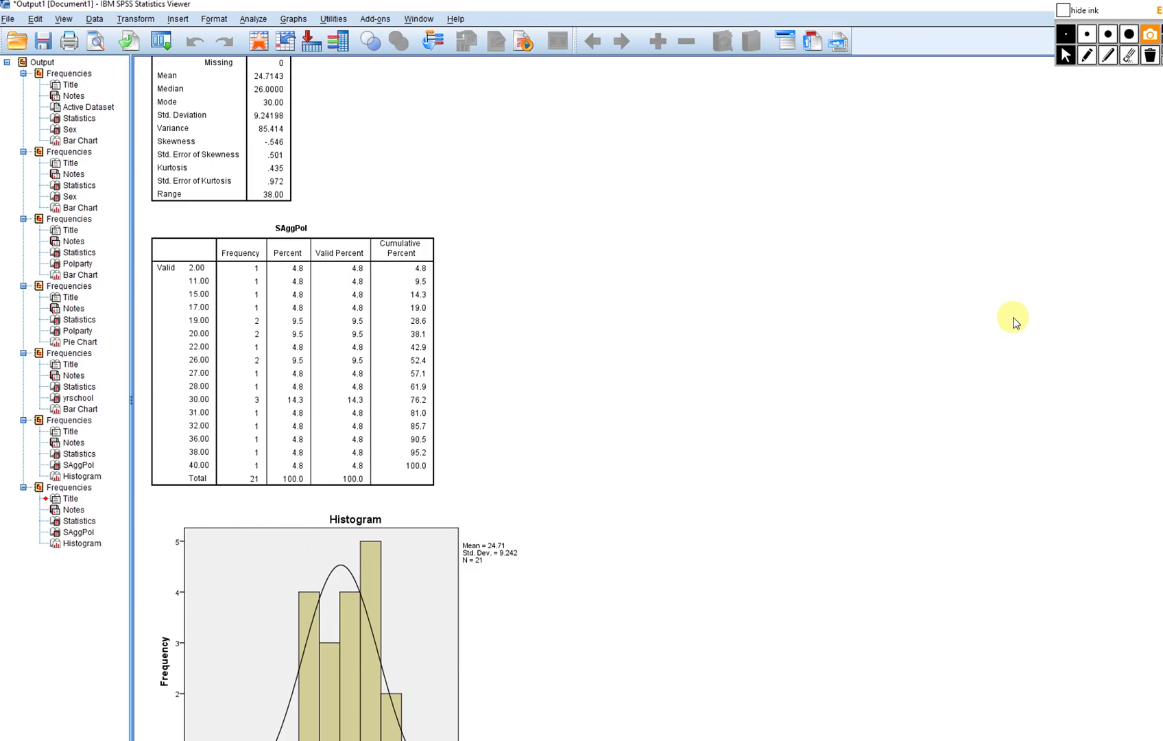
pyautogui.scroll(4, 1016, 321)
pyautogui.scroll(-8, 1012, 343)
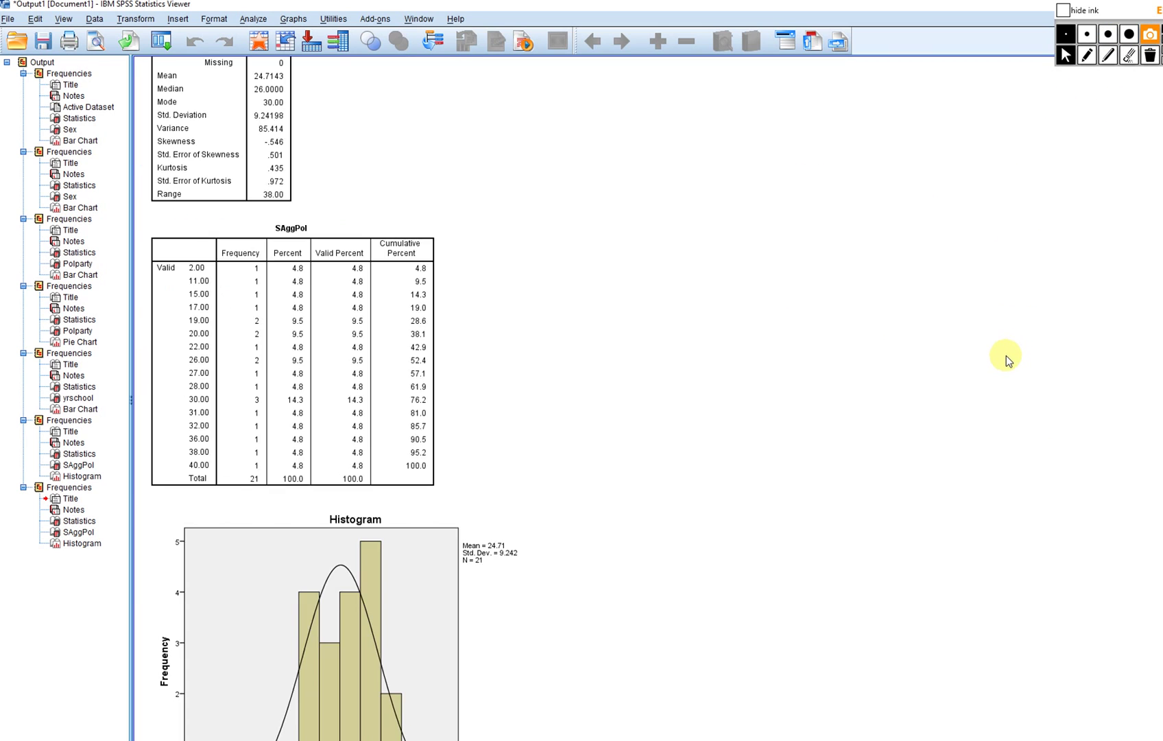
pyautogui.scroll(2, 952, 379)
pyautogui.scroll(-2, 952, 379)
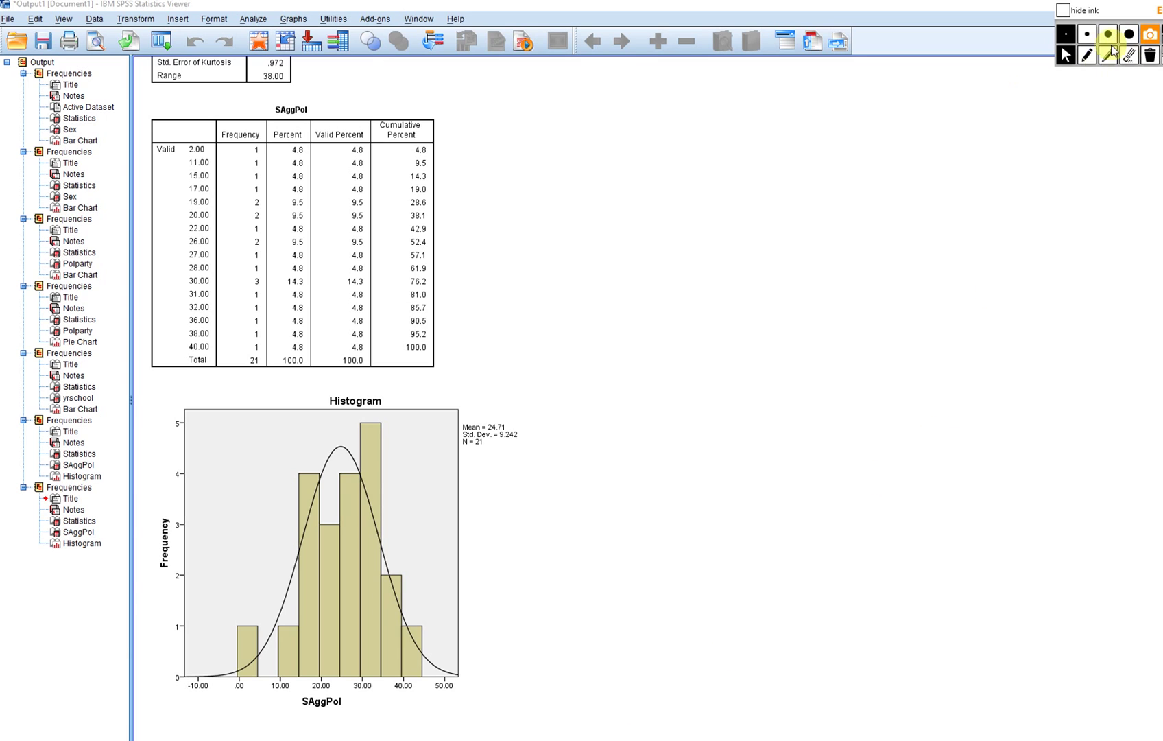
# Mark the SAggPol table's title, its score and frequency columns, and tick Valid Percent in pen, then clear the ink
pyautogui.click(1088, 55)
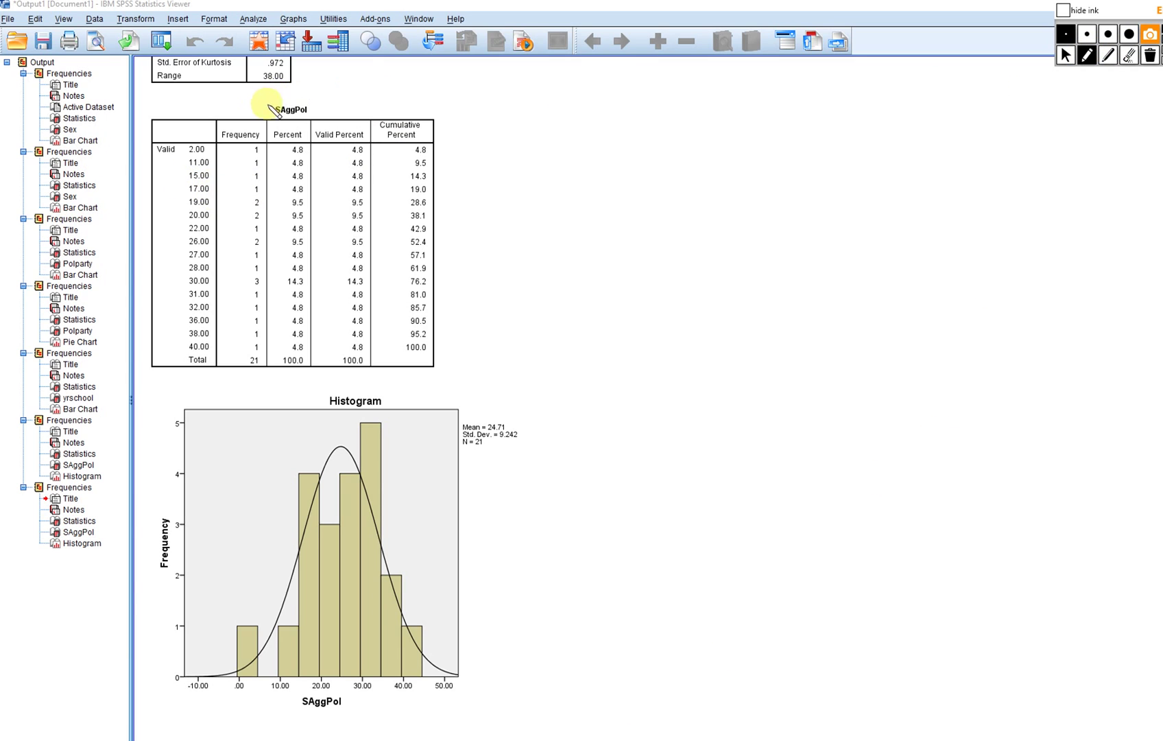
pyautogui.moveTo(271, 115); pyautogui.dragTo(313, 115)
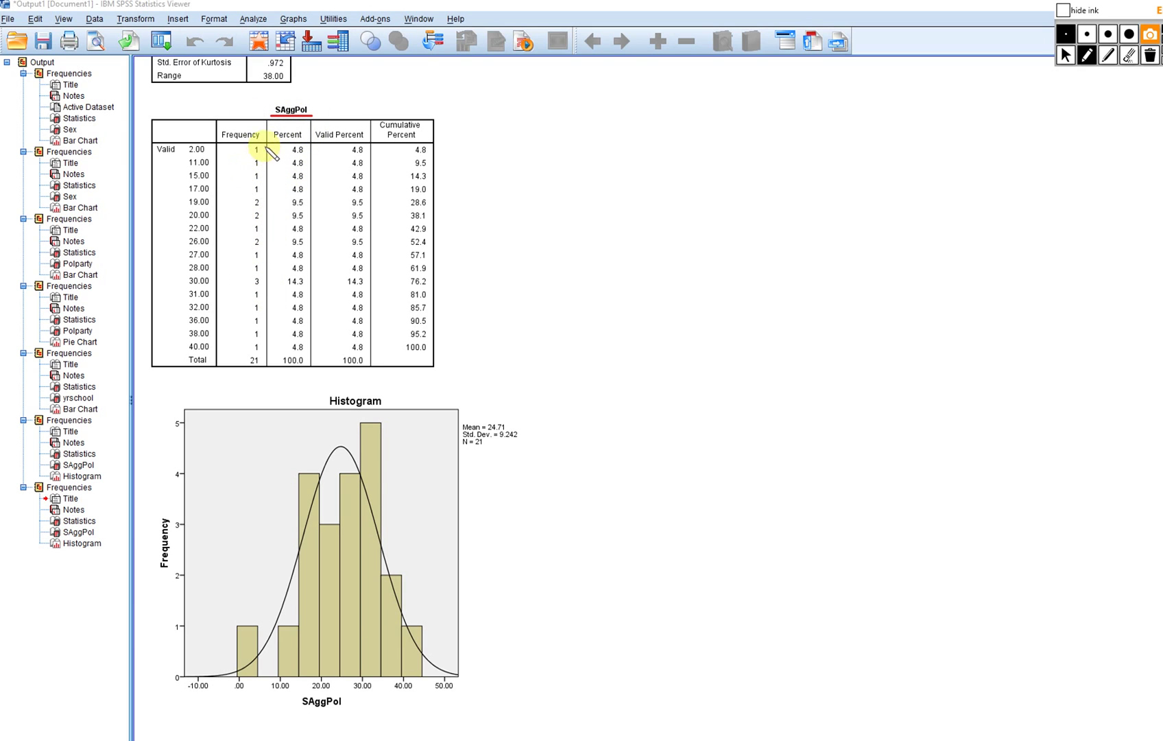
pyautogui.moveTo(263, 146); pyautogui.dragTo(265, 323)
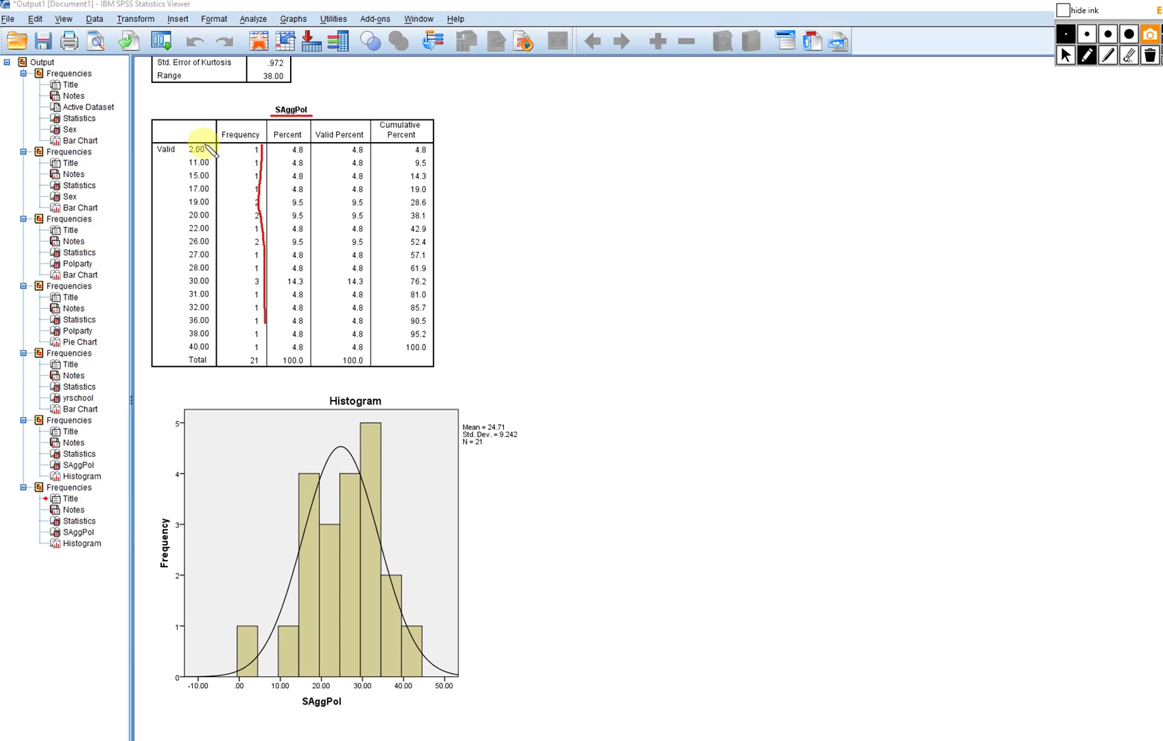
pyautogui.moveTo(209, 147); pyautogui.dragTo(214, 350)
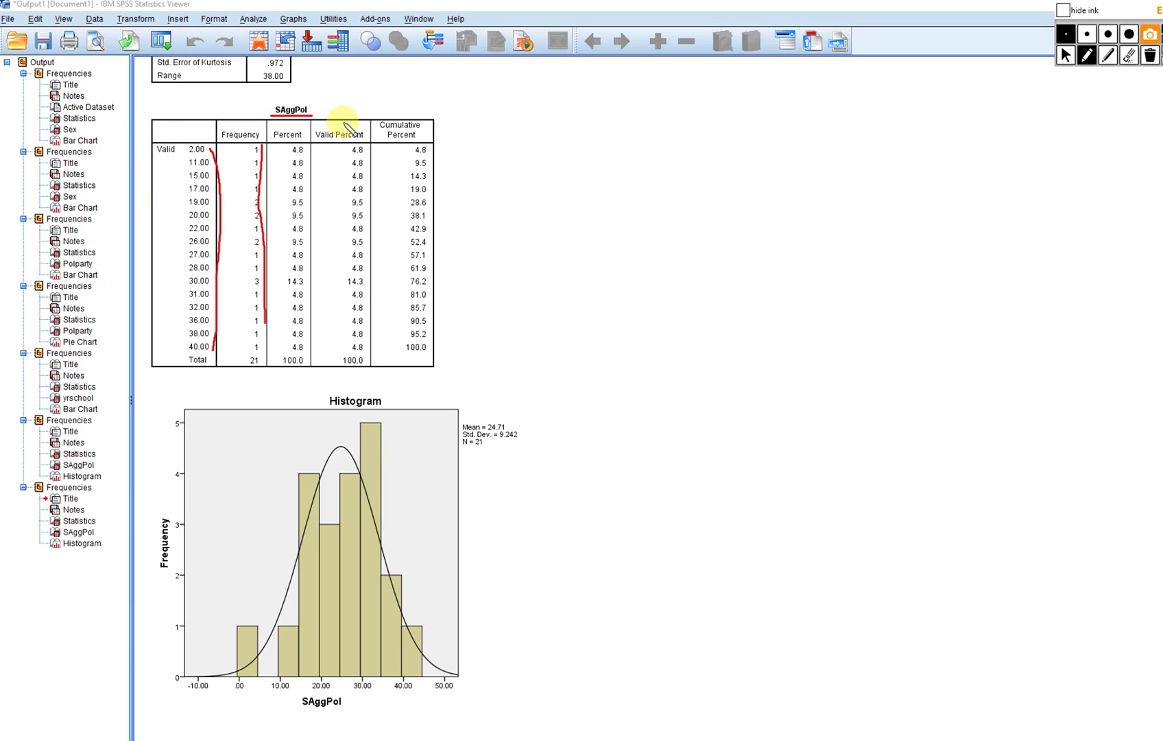
pyautogui.moveTo(341, 118); pyautogui.dragTo(375, 87)
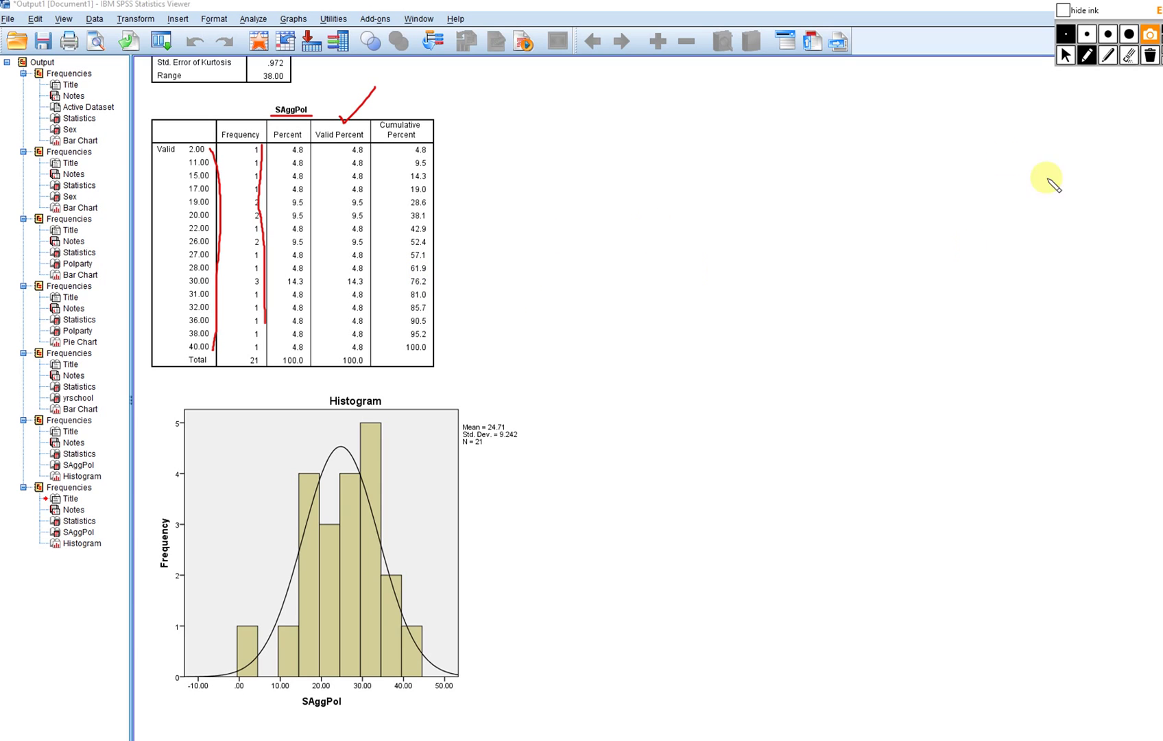
pyautogui.click(1065, 55)
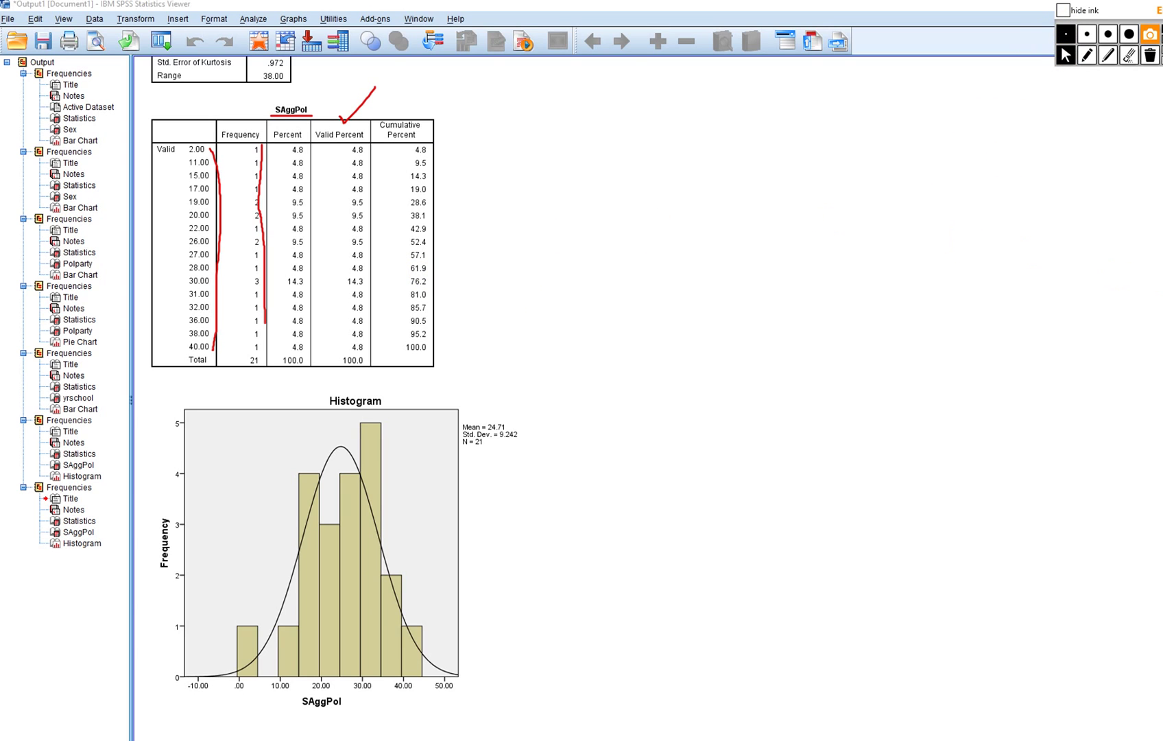
pyautogui.scroll(5, 309, 398)
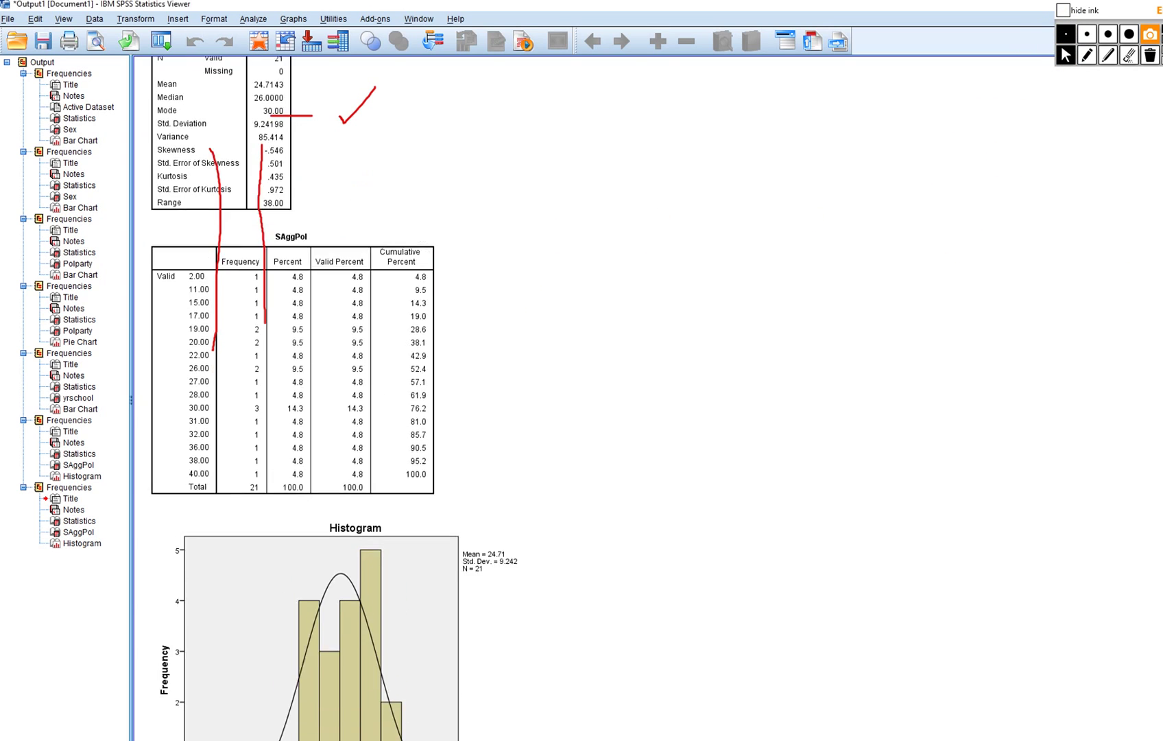
pyautogui.click(1150, 55)
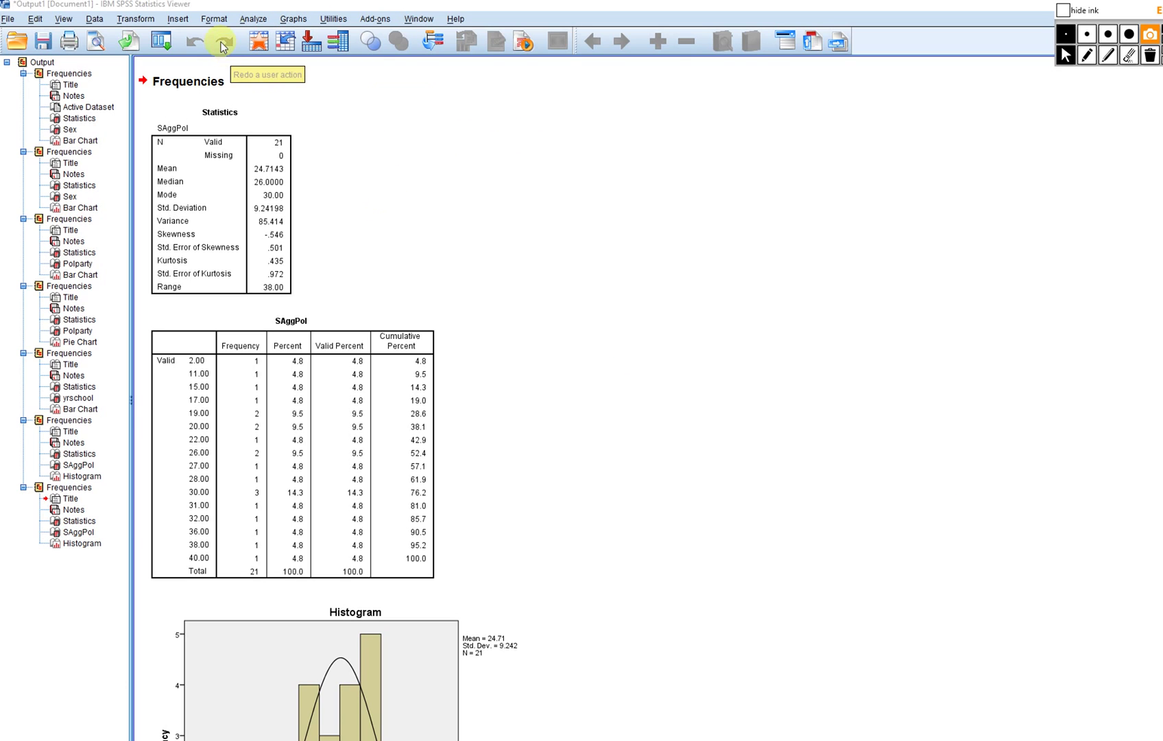
# Reopen the Frequencies statistics options for SAggPol, enable percentiles and add the 25th percentile
pyautogui.click(253, 18)
pyautogui.moveTo(323, 66)
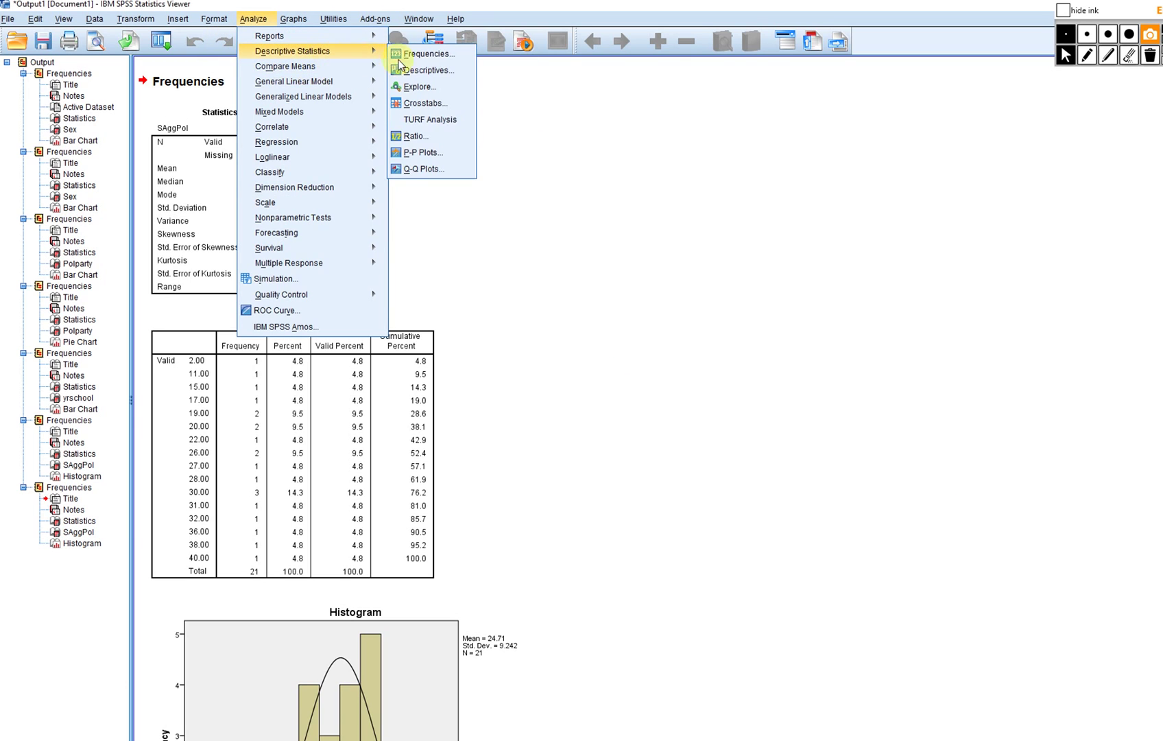
pyautogui.click(420, 54)
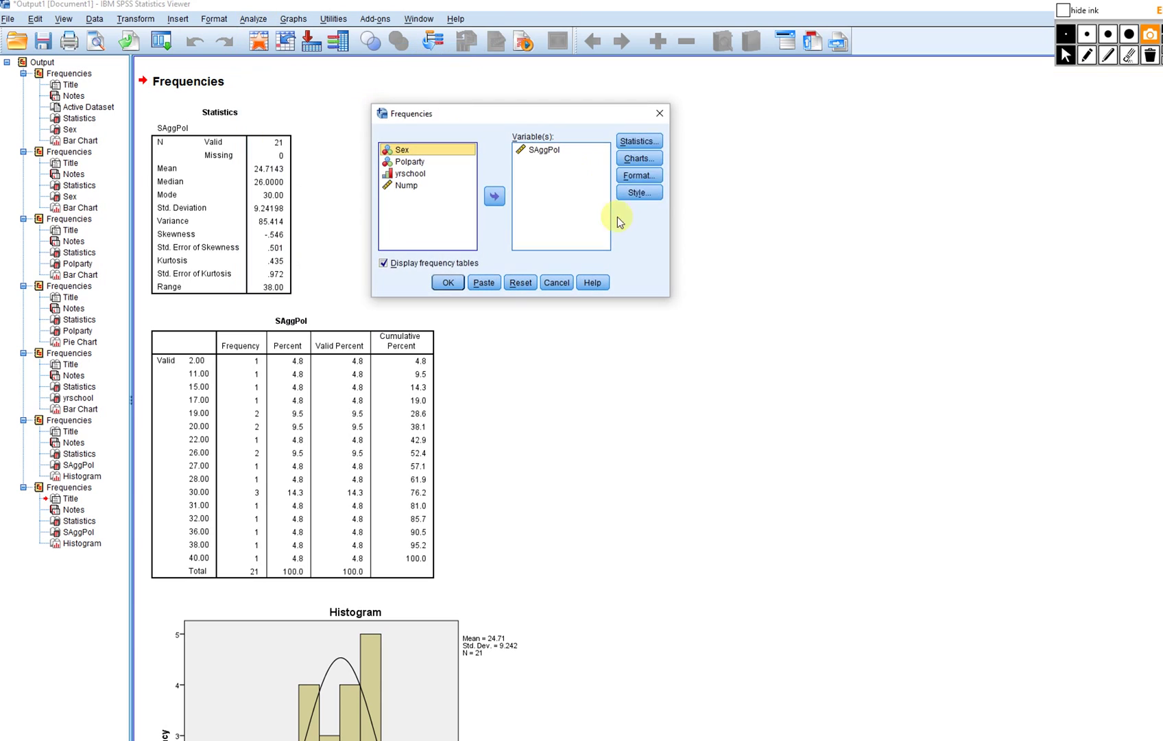
pyautogui.click(657, 146)
pyautogui.click(507, 326)
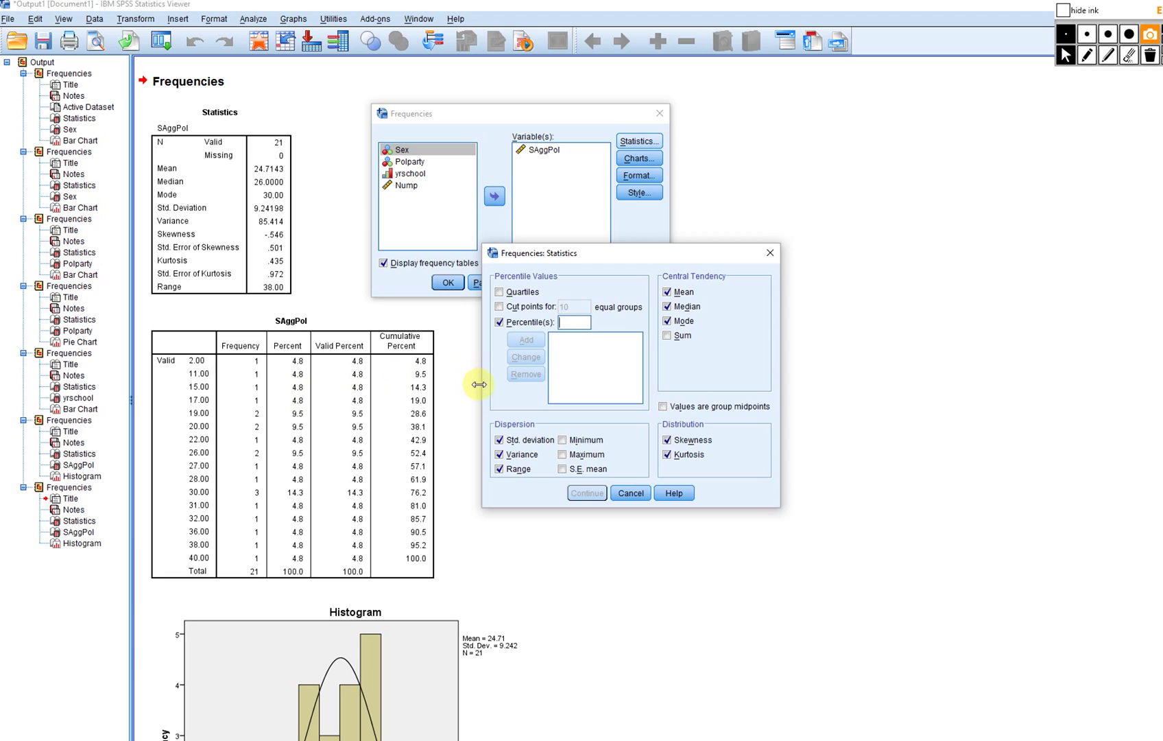
pyautogui.click(500, 322)
pyautogui.click(499, 322)
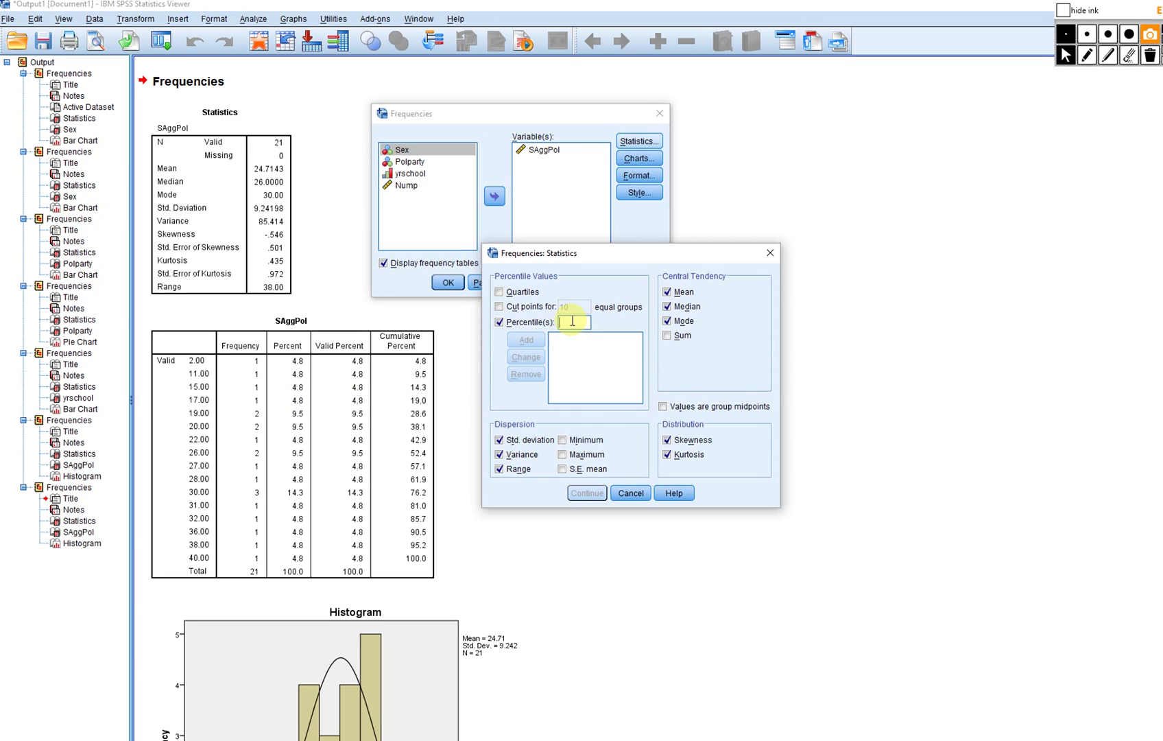
pyautogui.write('25')
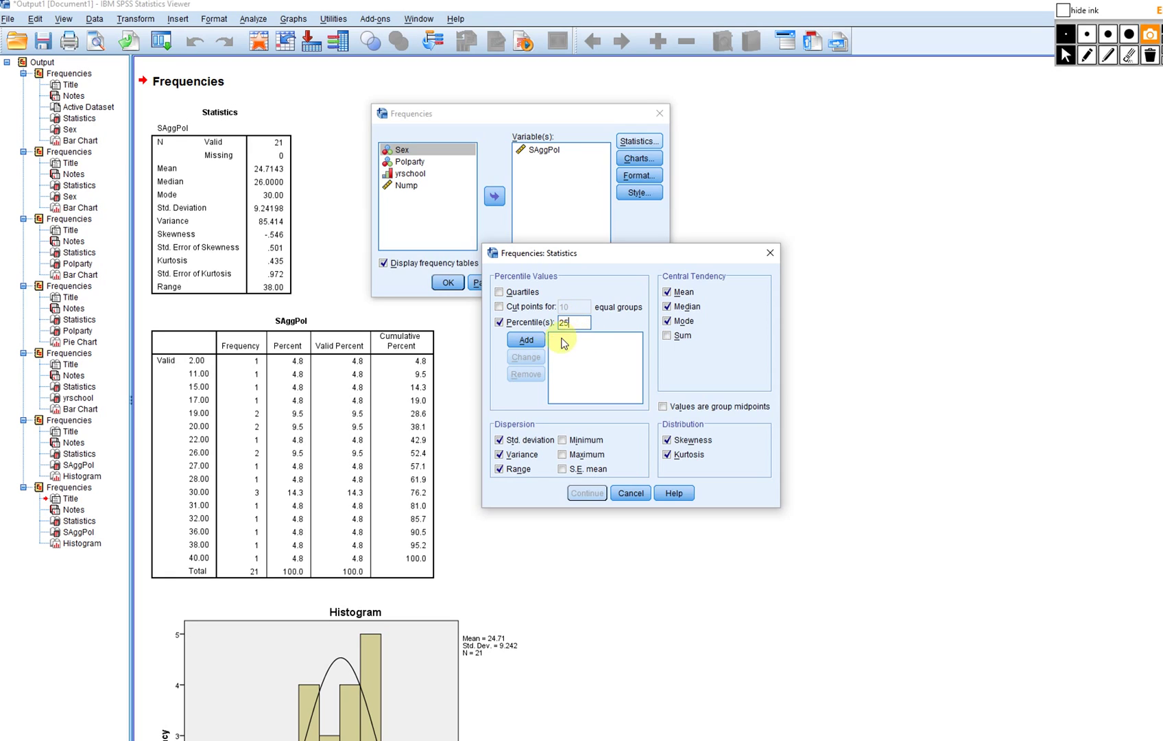
pyautogui.click(537, 343)
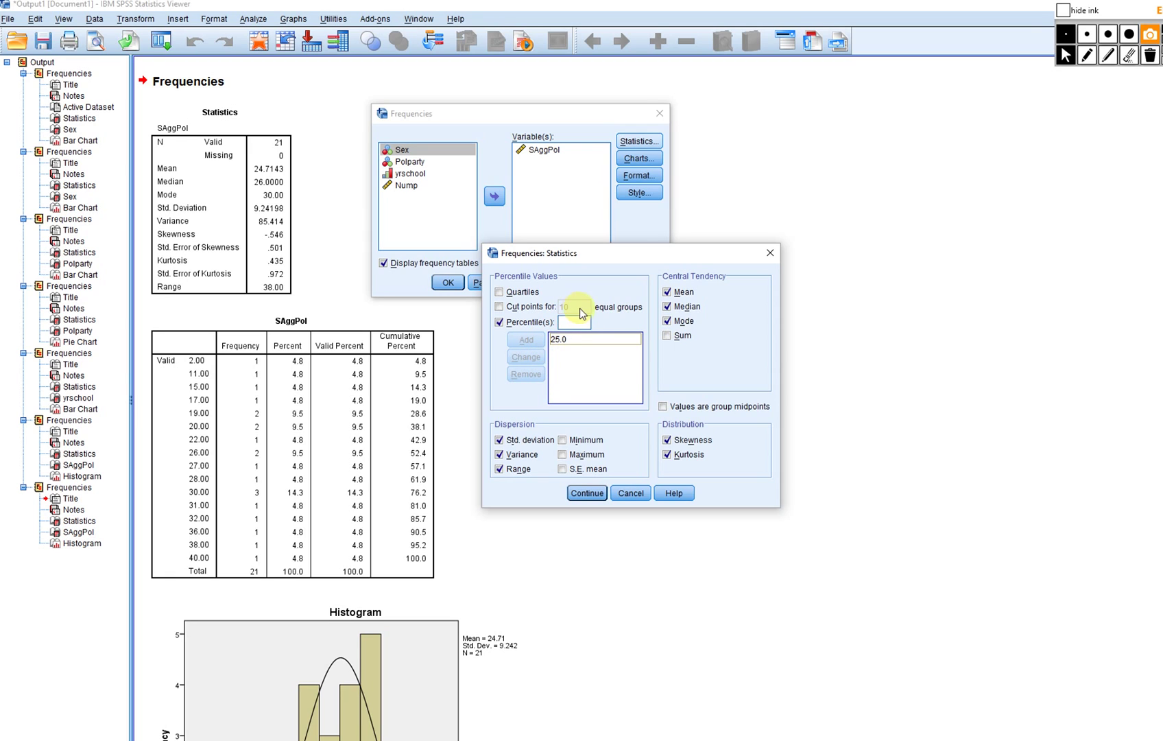
# Add the 50th and 75th percentiles to the requested percentile values
pyautogui.click(581, 321)
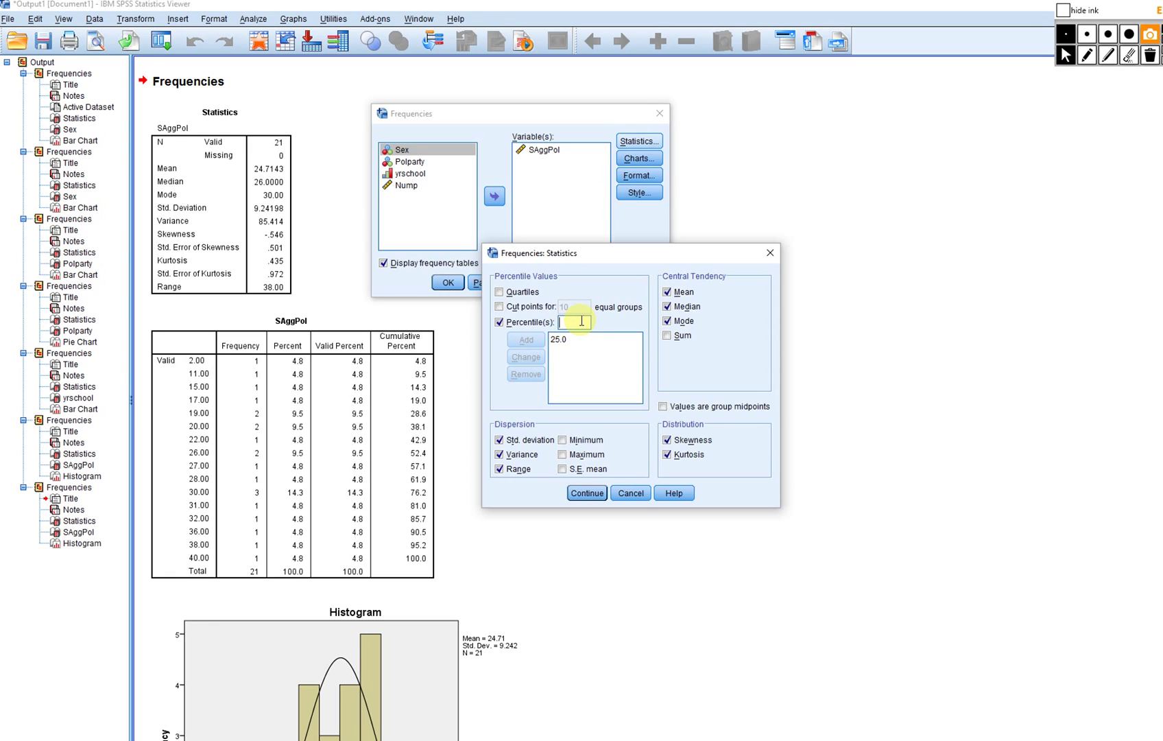
pyautogui.write('50')
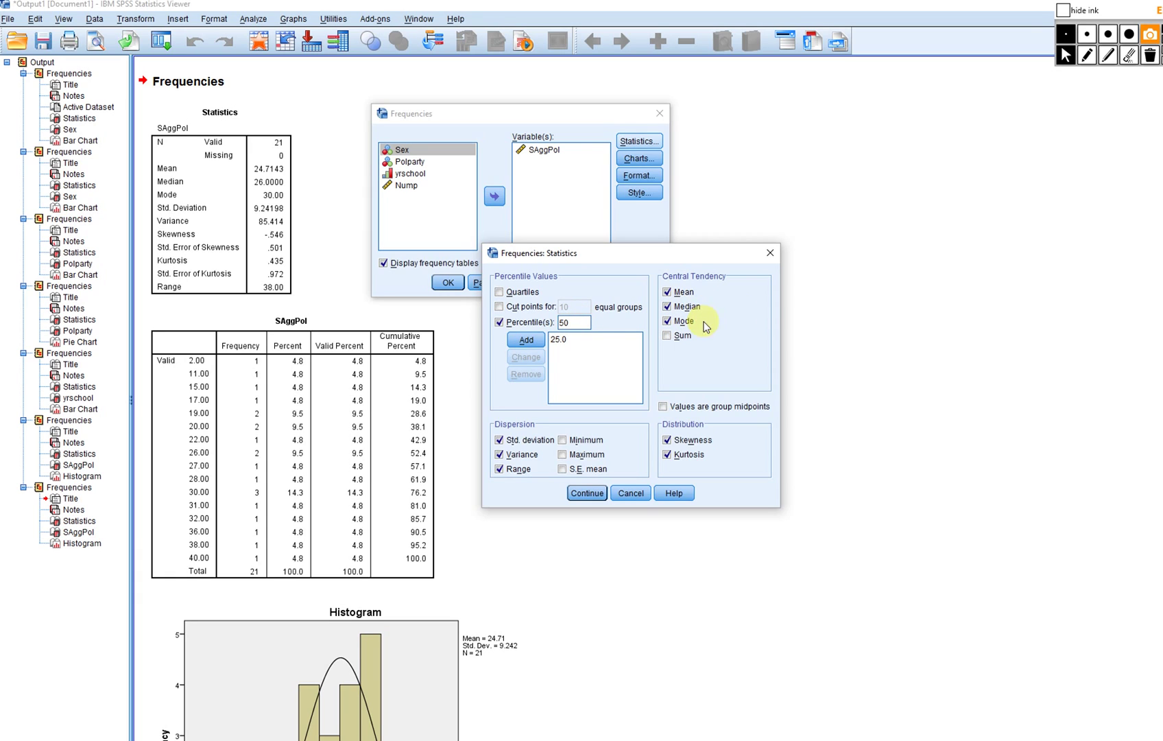
pyautogui.click(526, 339)
pyautogui.click(572, 323)
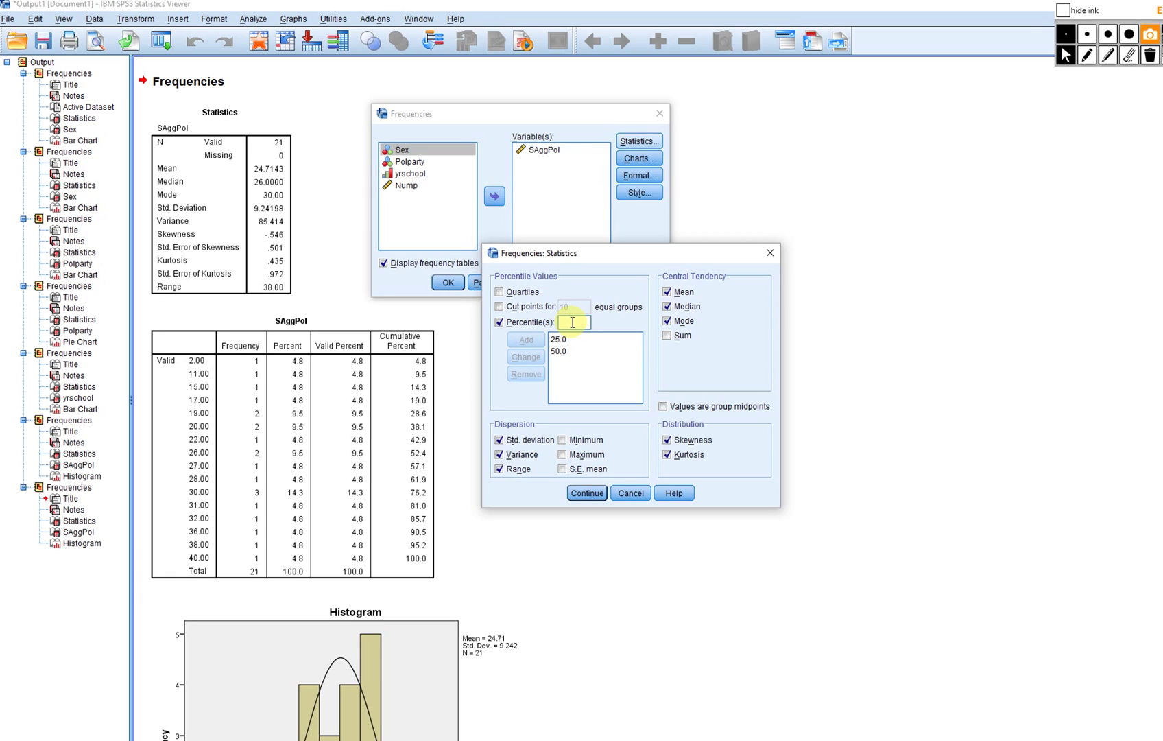
pyautogui.write('75')
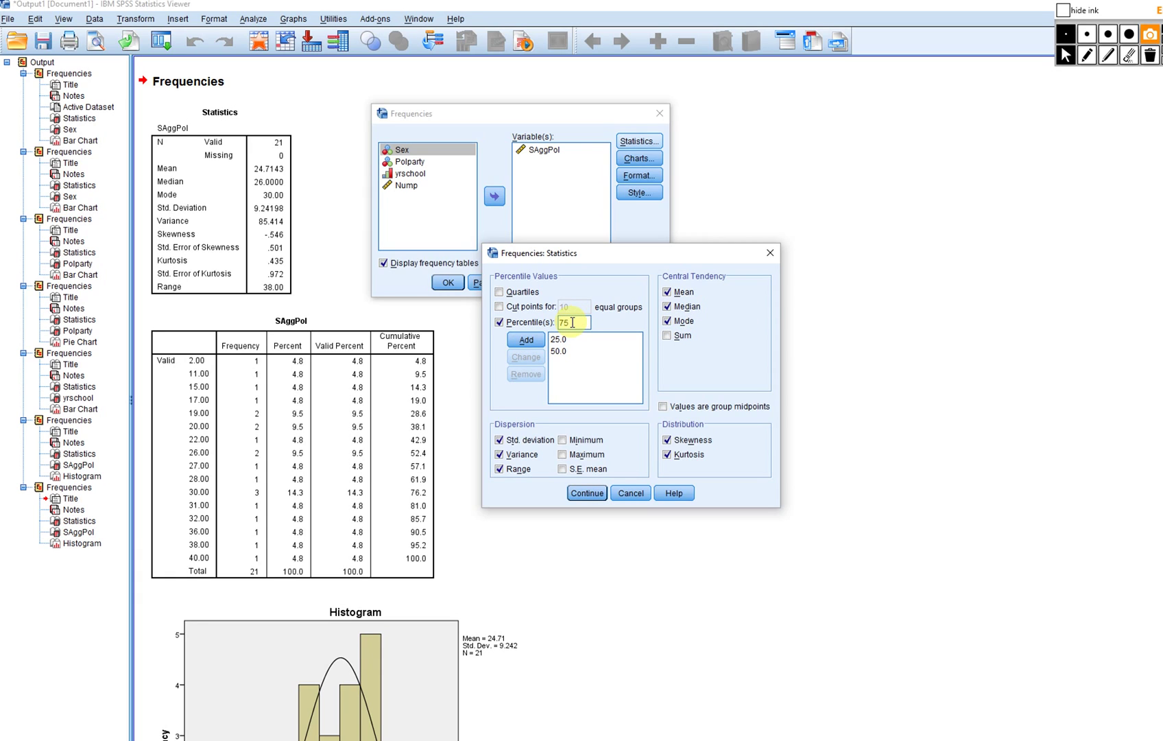
pyautogui.click(526, 340)
pyautogui.click(579, 324)
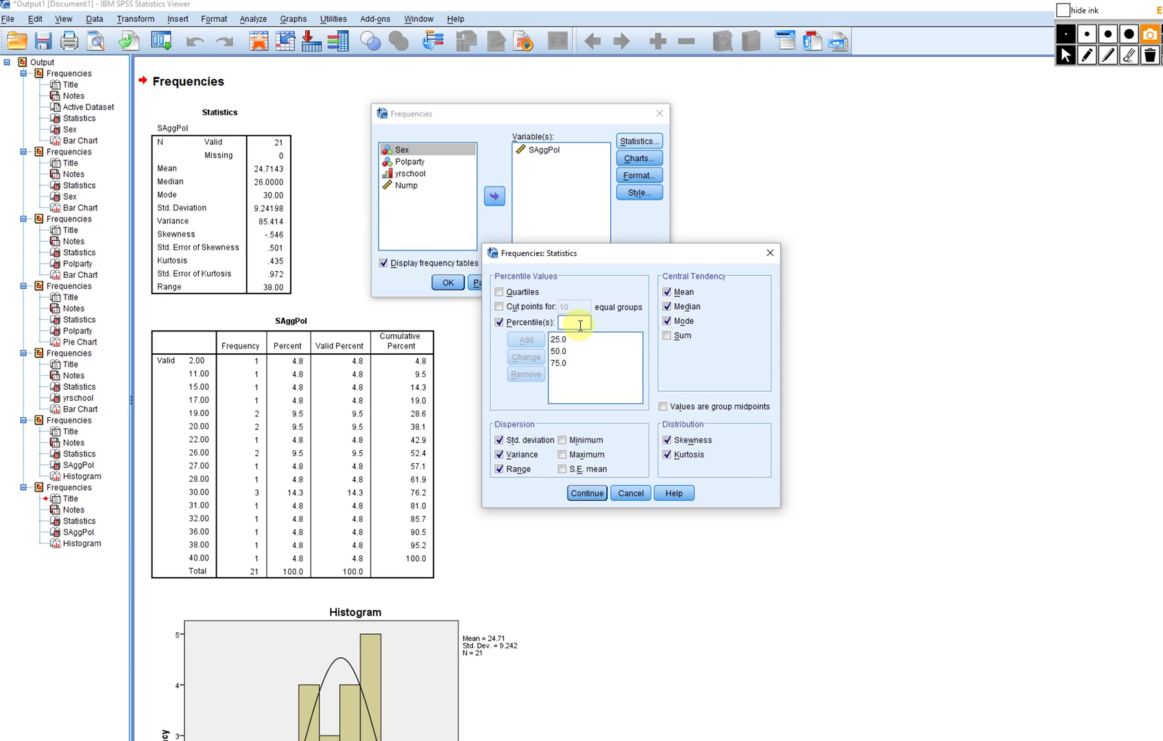
# Add the 87th percentile to the requested percentiles and run Frequencies for SAggPol
pyautogui.write('87')
pyautogui.click(541, 341)
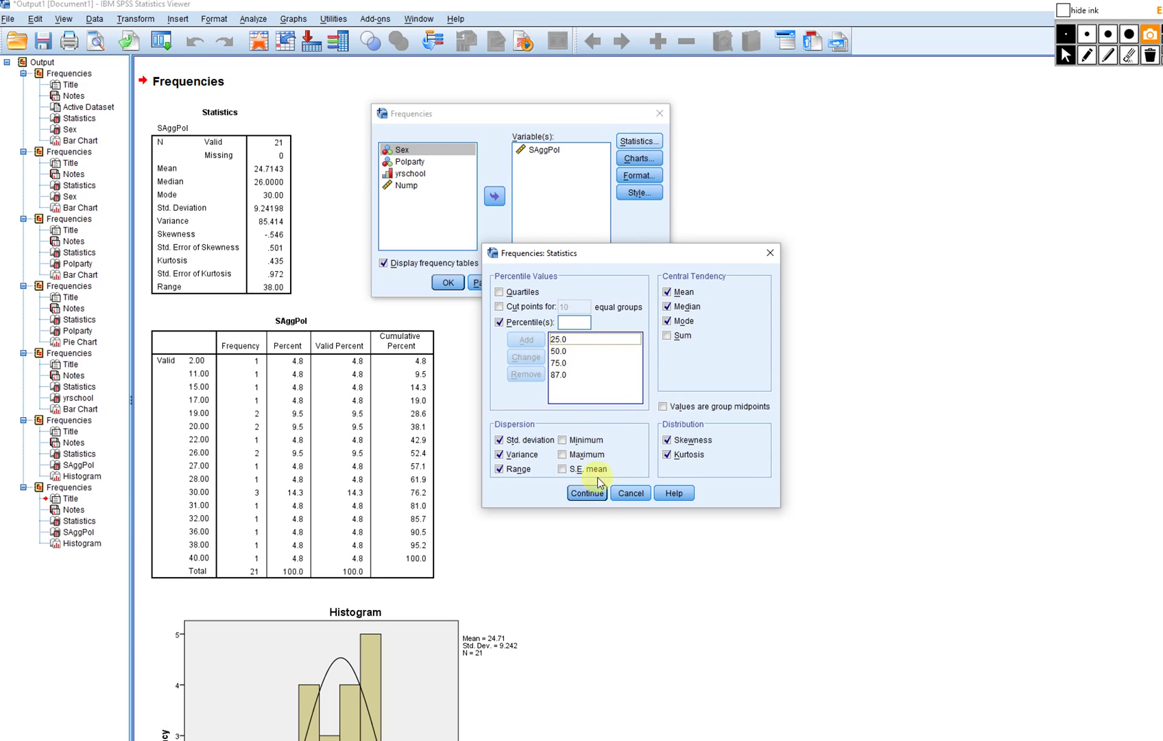
pyautogui.click(599, 499)
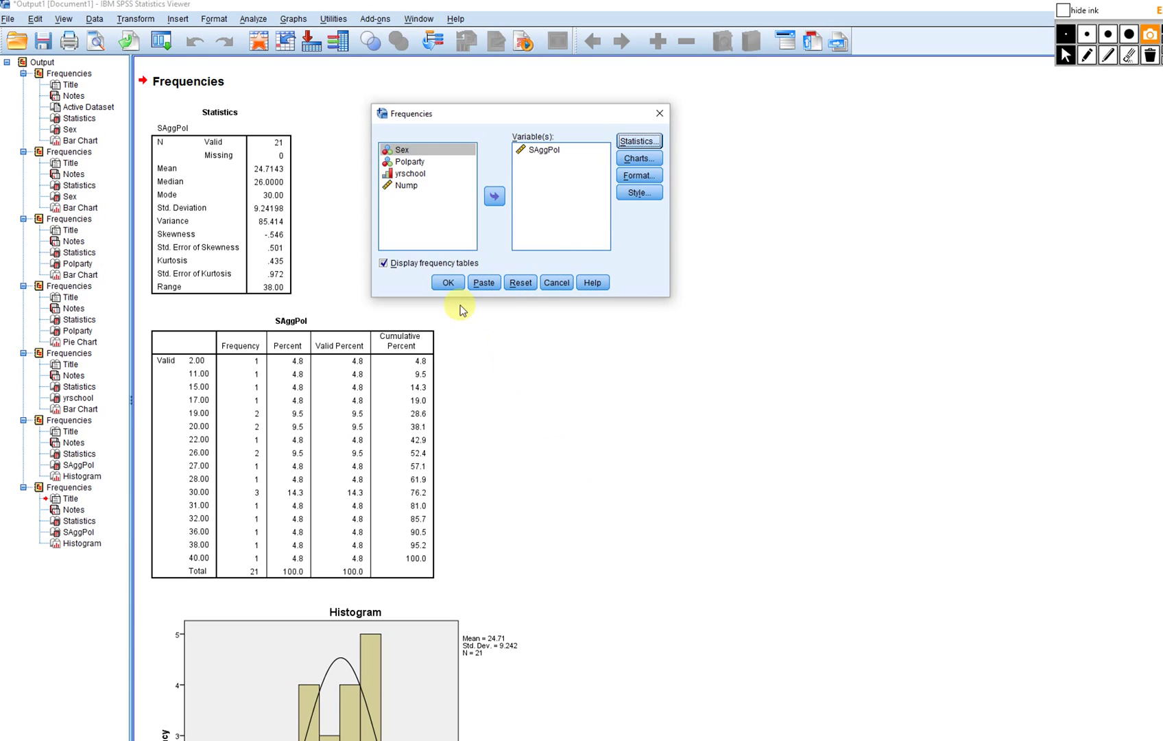
pyautogui.click(448, 282)
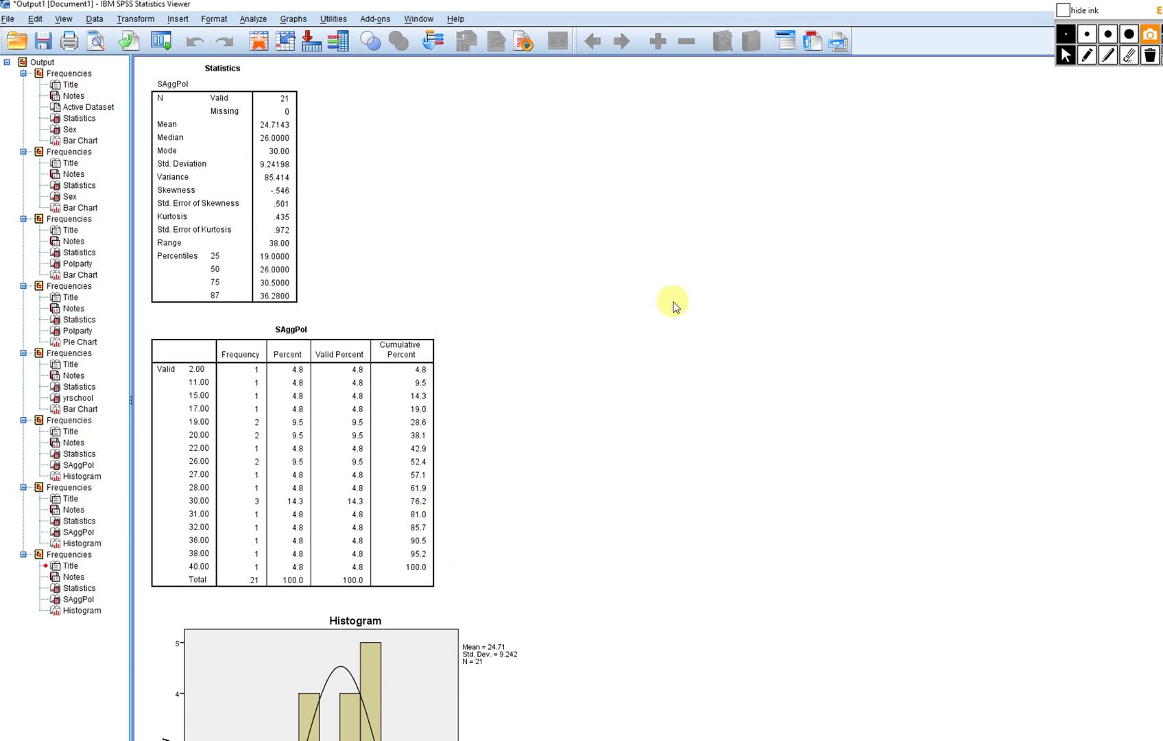
# Underline the 25th, 50th, 75th and 87th percentile values in pen in SAggPol's Statistics table, then clear the ink
pyautogui.click(1087, 55)
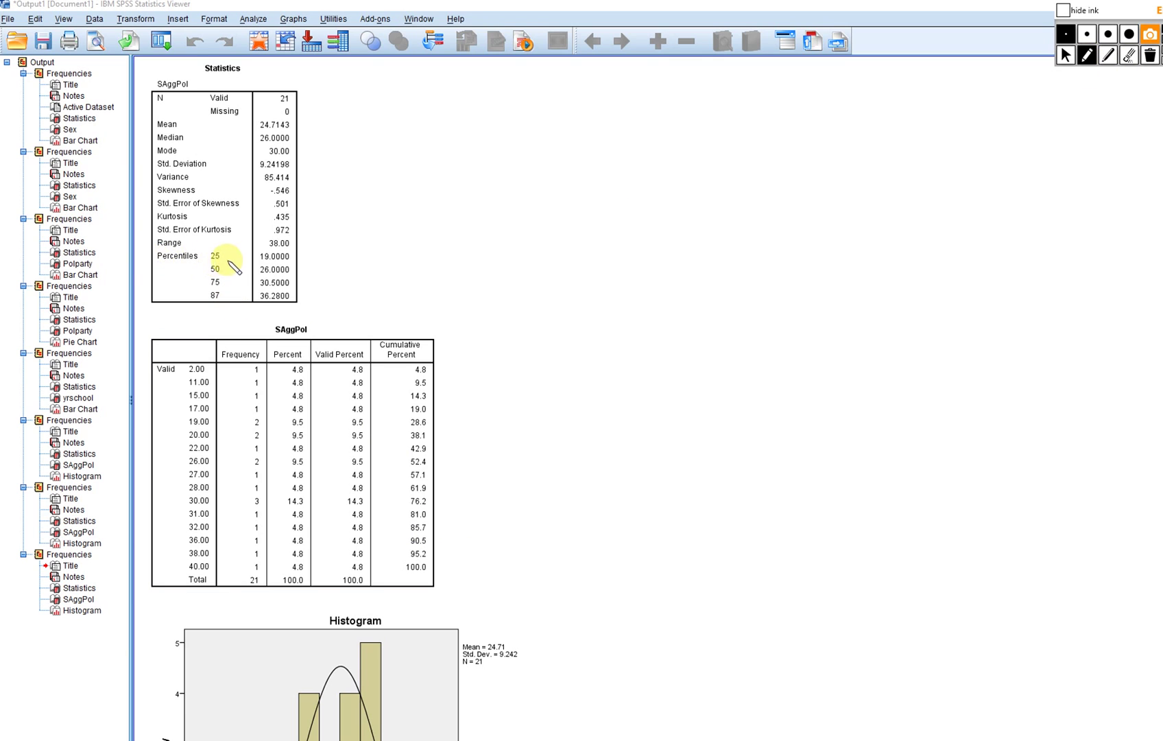
pyautogui.moveTo(261, 261); pyautogui.dragTo(290, 261)
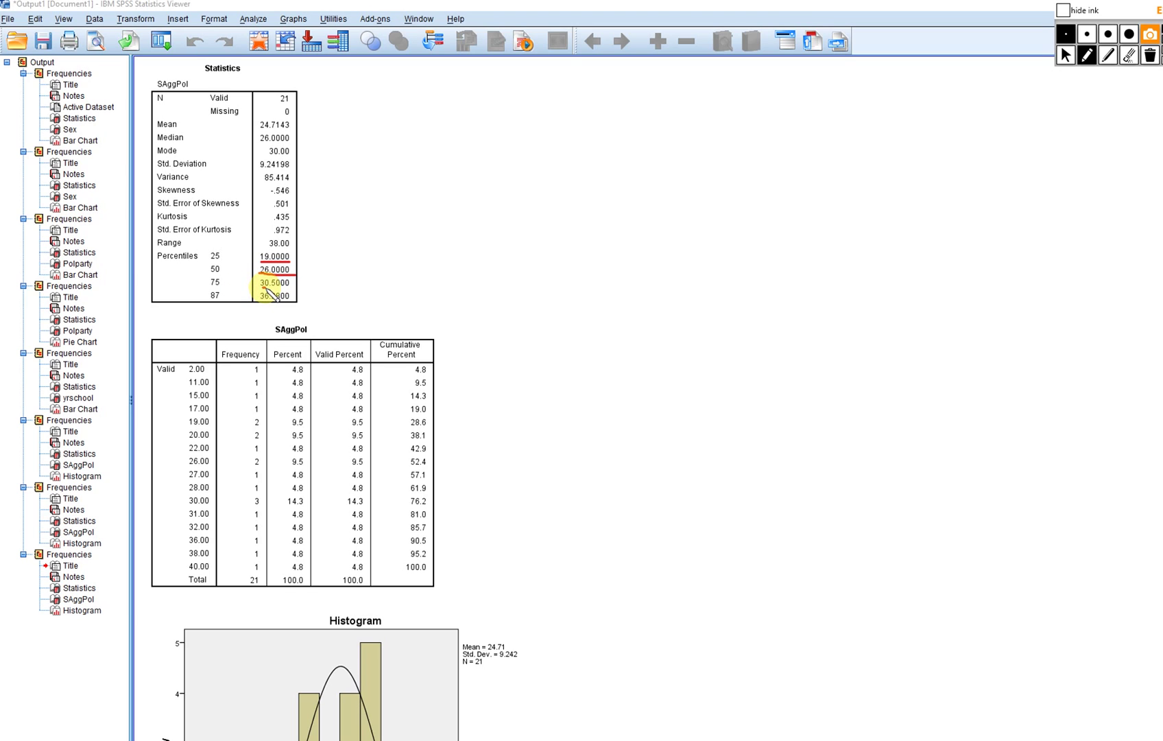
pyautogui.moveTo(261, 288); pyautogui.dragTo(313, 289)
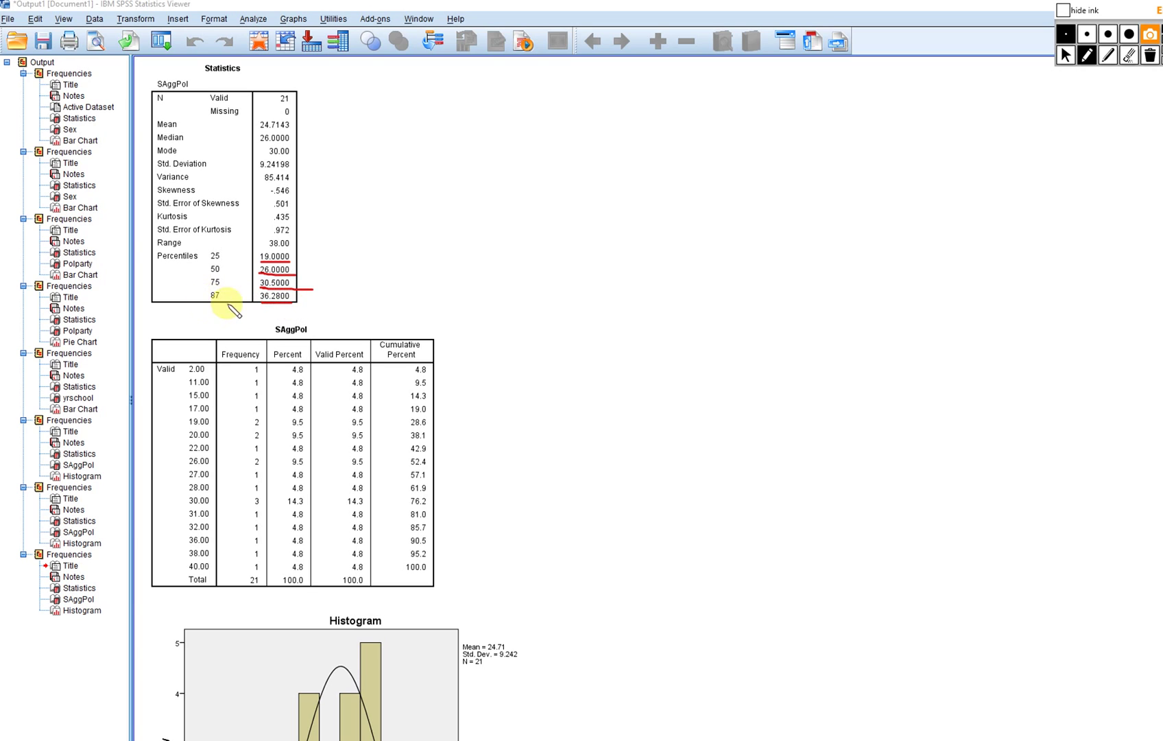
pyautogui.moveTo(259, 302); pyautogui.dragTo(290, 302)
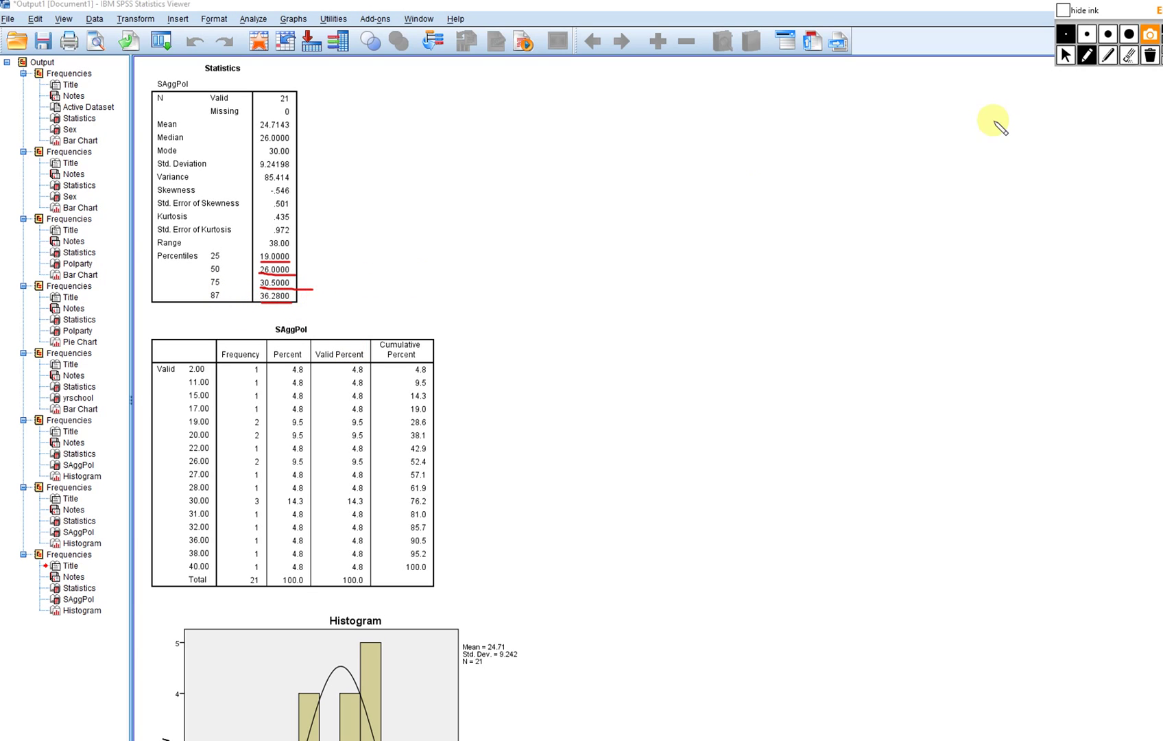
pyautogui.click(1067, 59)
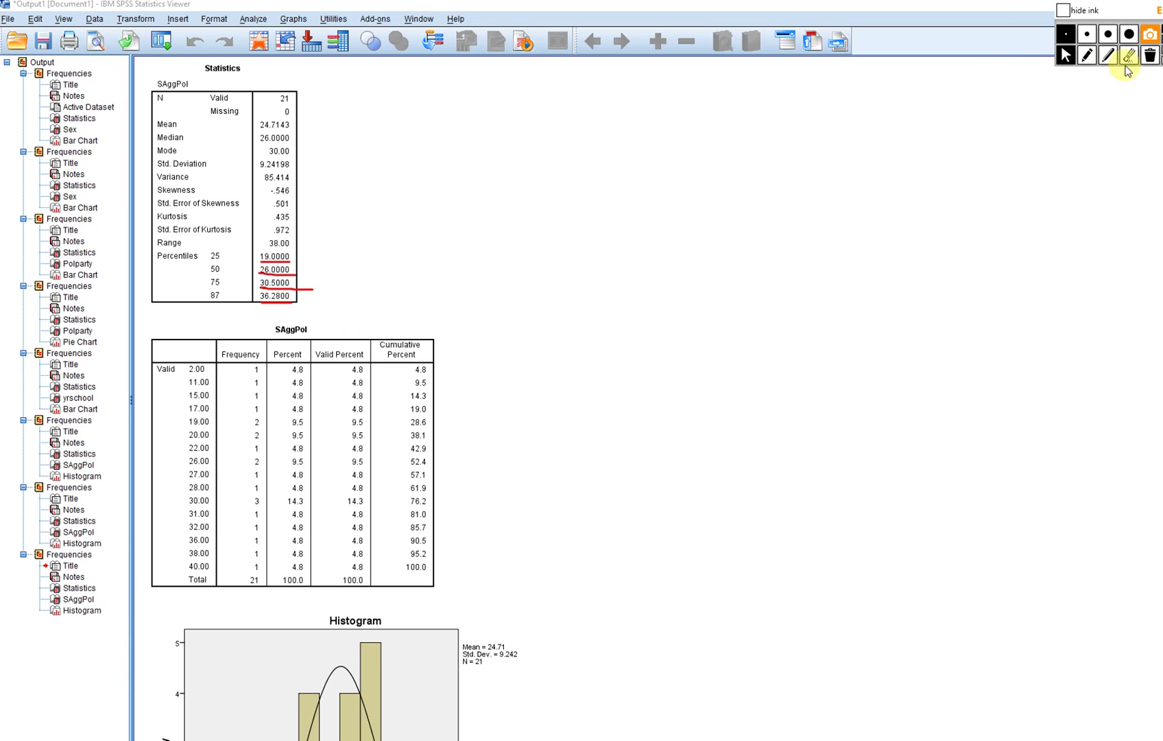
pyautogui.click(1150, 55)
pyautogui.click(269, 272)
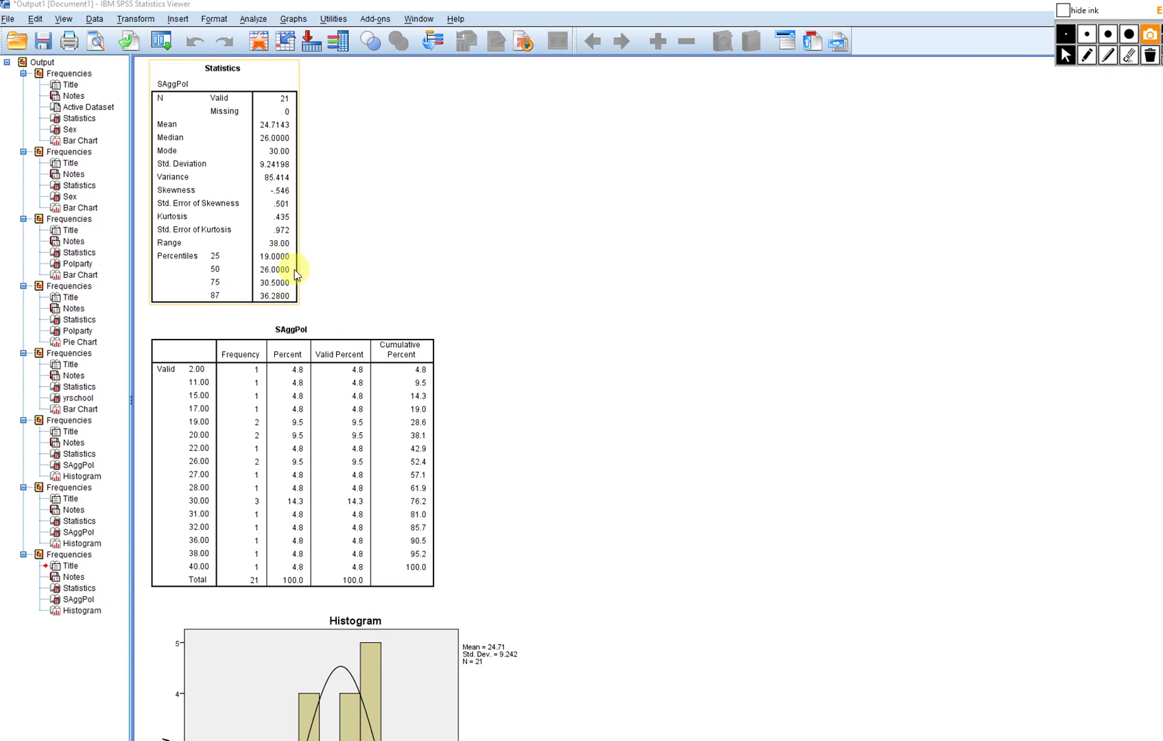
pyautogui.click(341, 334)
pyautogui.click(259, 252)
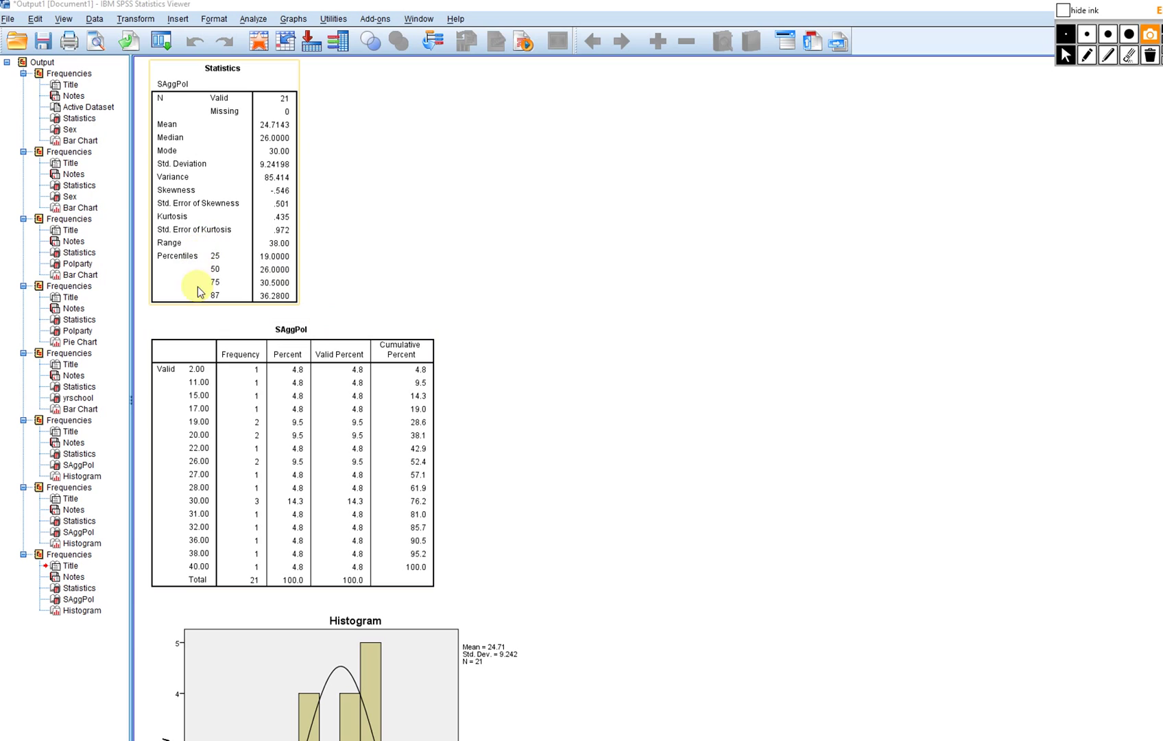
pyautogui.click(304, 226)
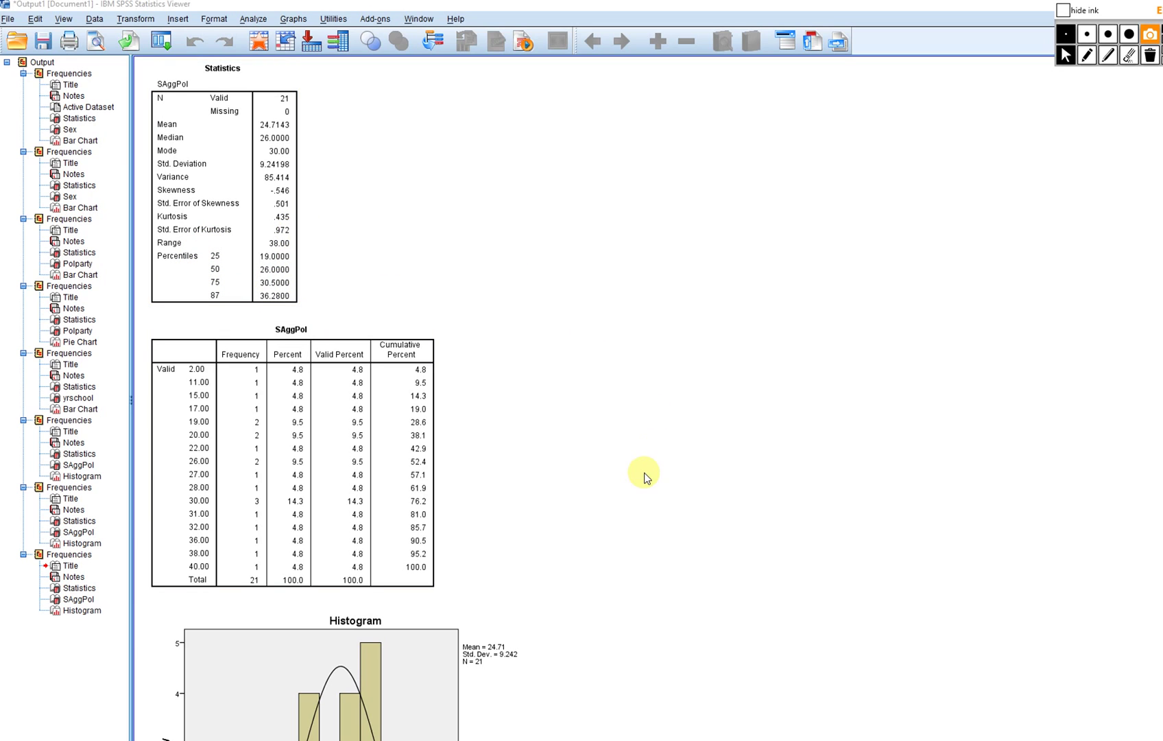
pyautogui.click(277, 239)
pyautogui.click(325, 249)
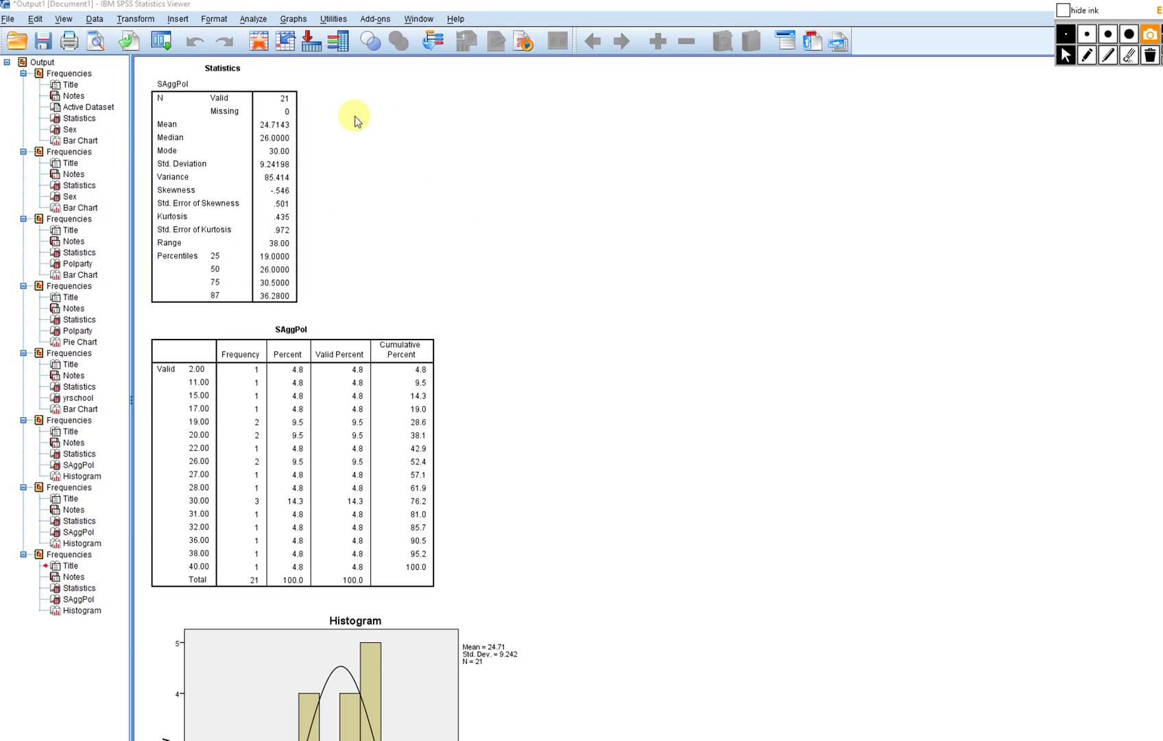
pyautogui.click(274, 257)
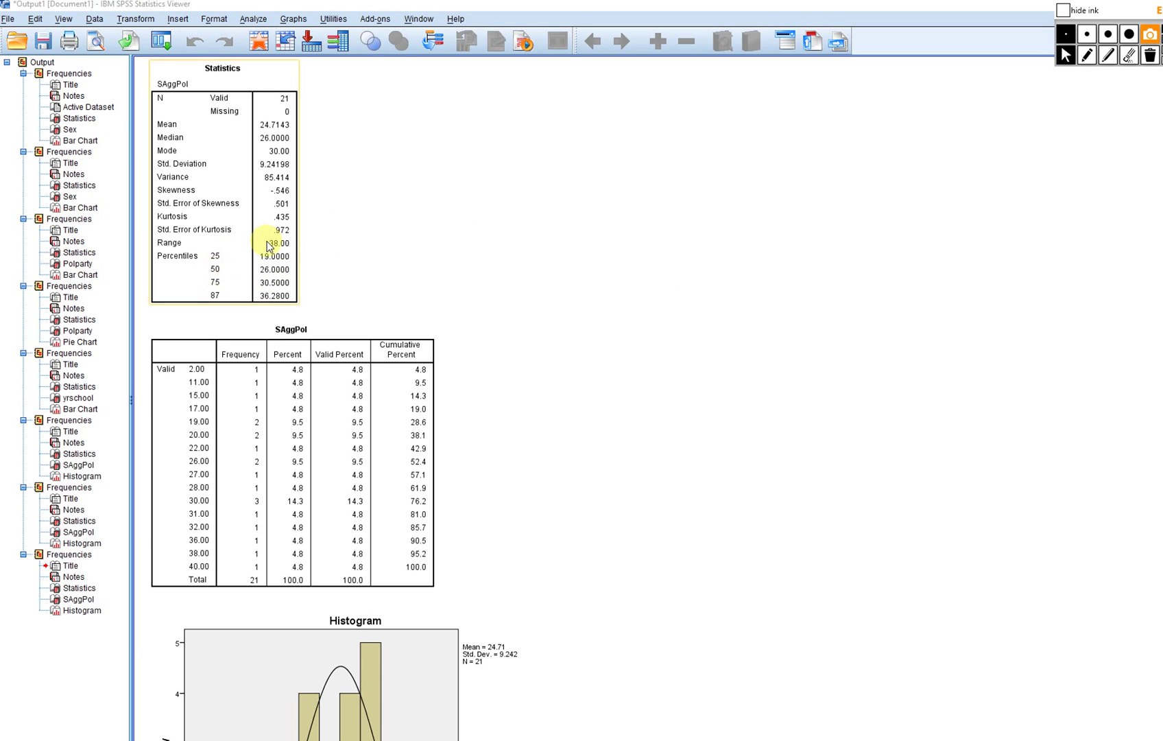
# Rerun Frequencies for SAggPol with its values treated as group midpoints
pyautogui.click(251, 19)
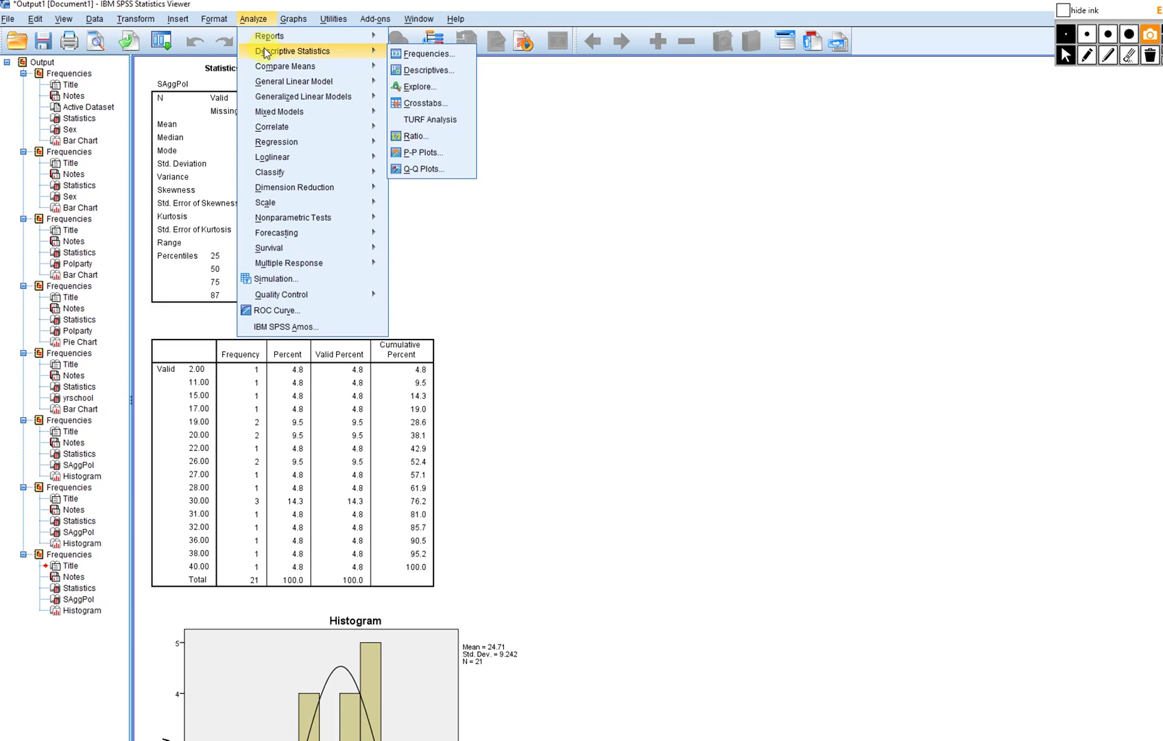
pyautogui.moveTo(321, 57)
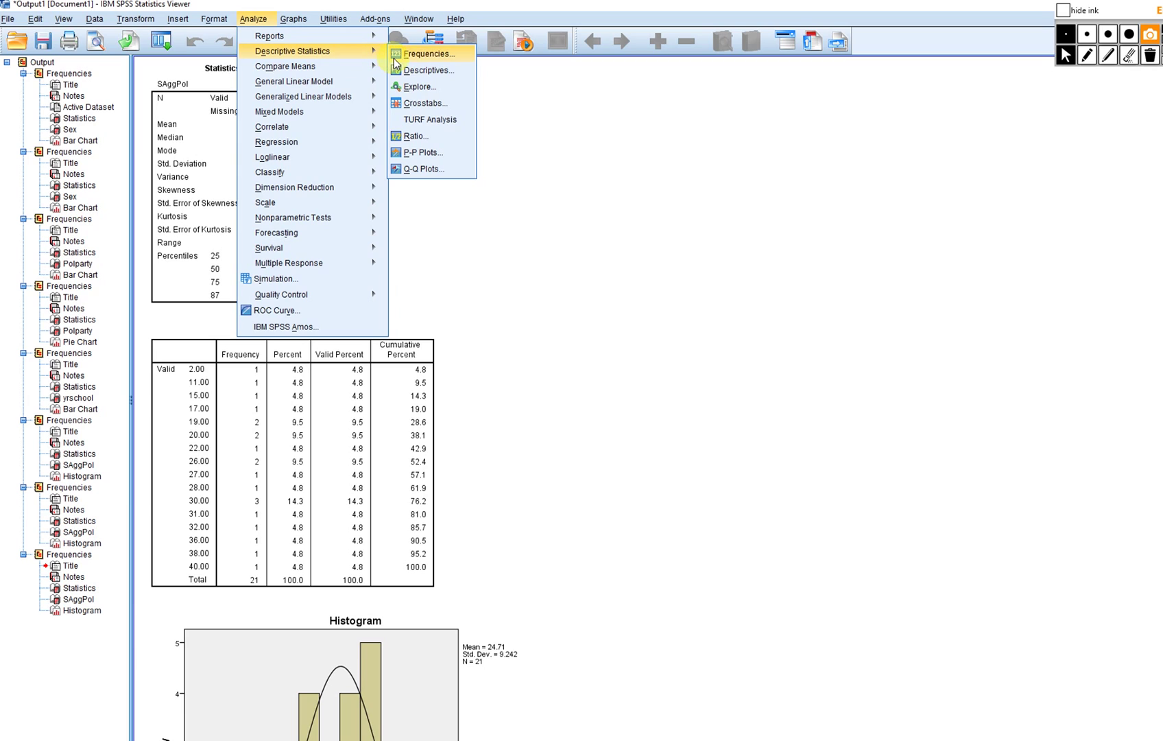
pyautogui.click(428, 54)
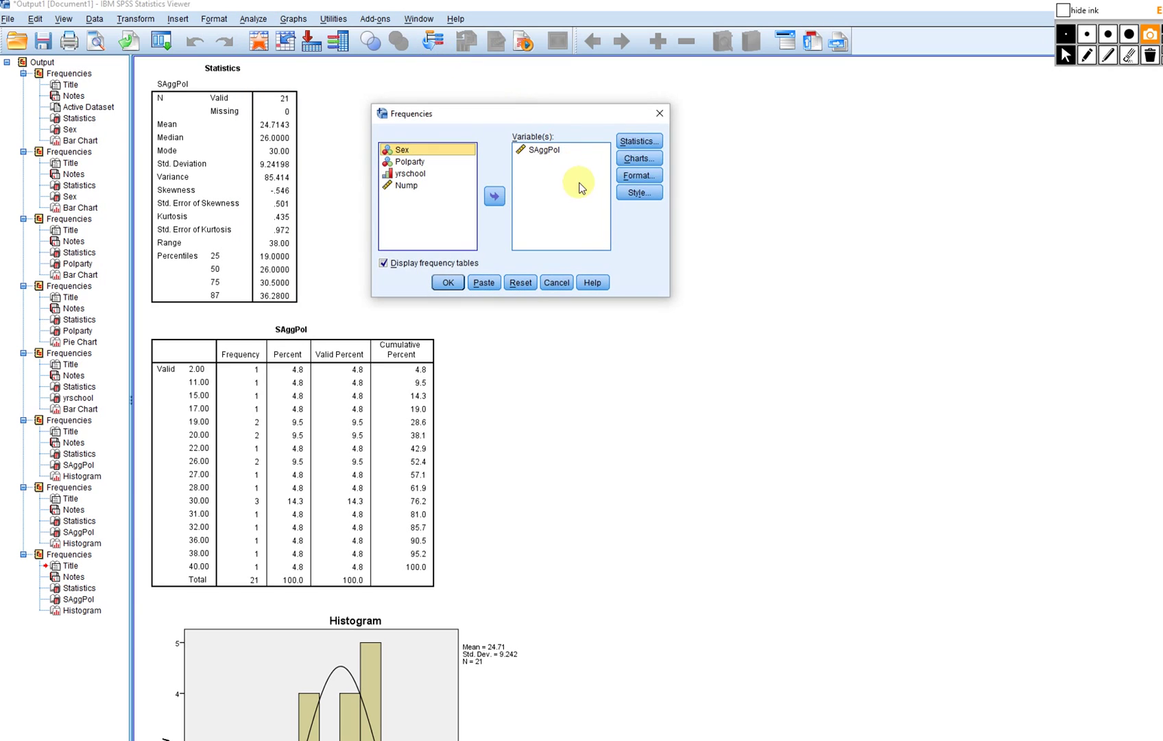
pyautogui.click(647, 144)
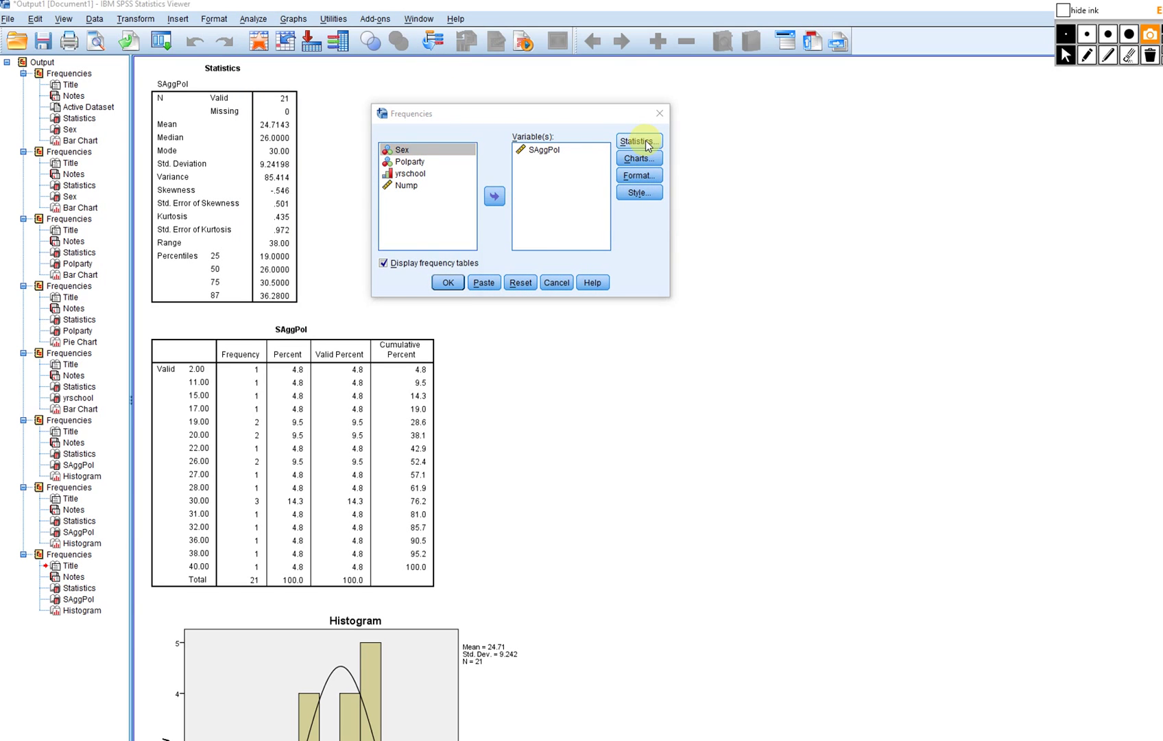
pyautogui.click(663, 407)
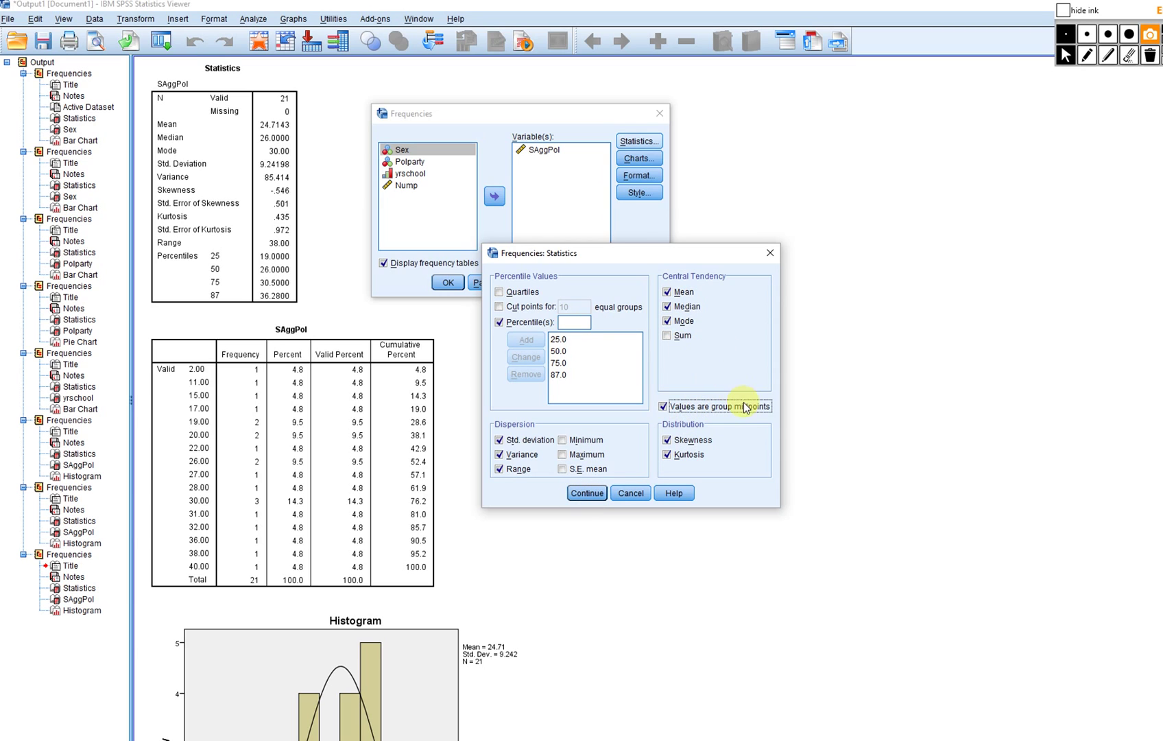
pyautogui.click(605, 506)
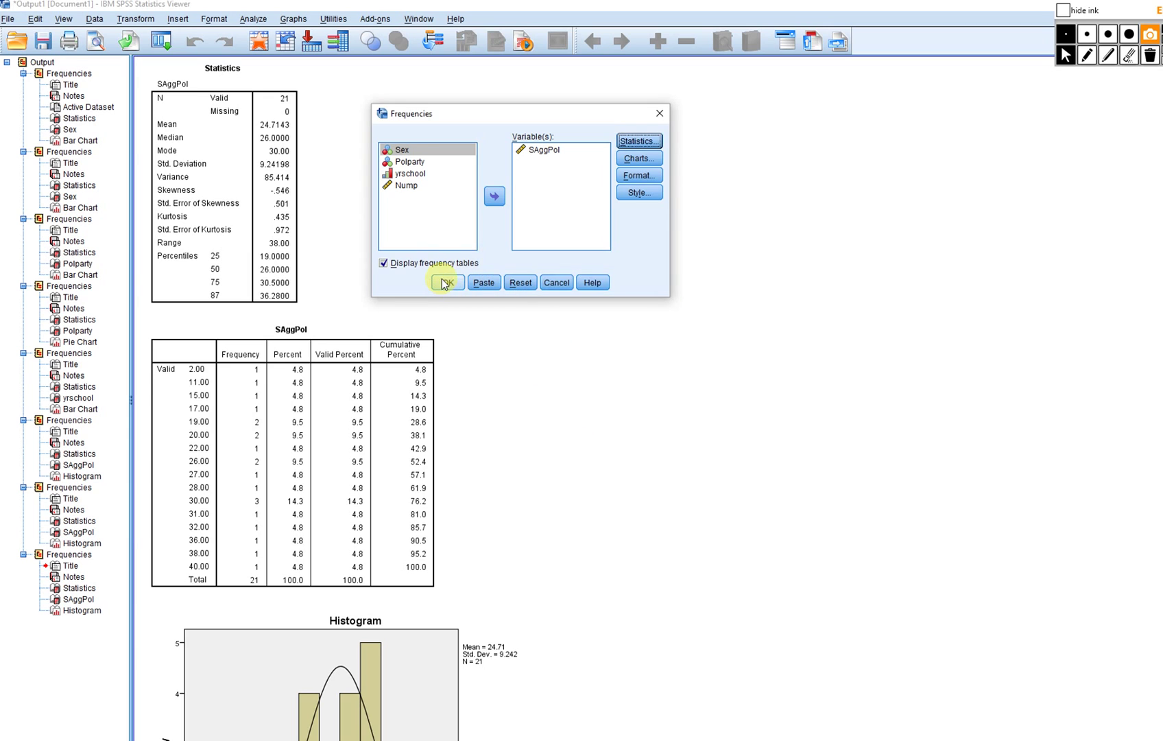
pyautogui.click(444, 283)
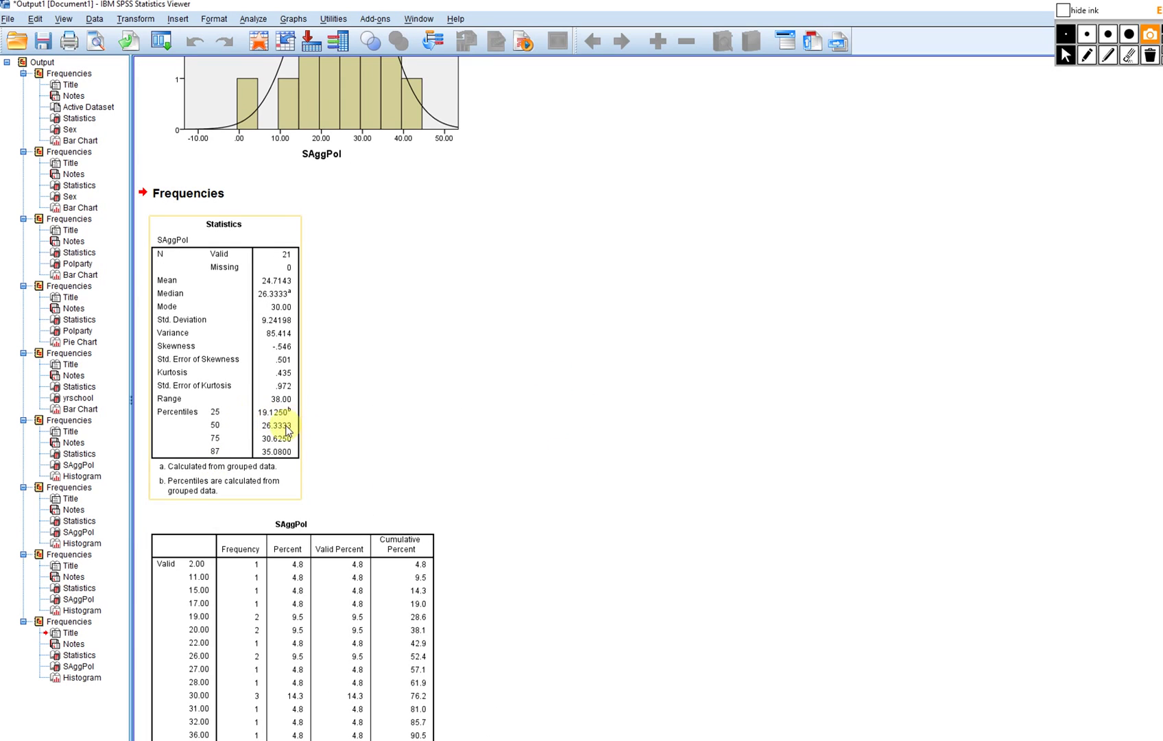
# Compare the median and percentiles in the group-midpoints output with those in the preceding SAggPol output
pyautogui.scroll(12, 302, 446)
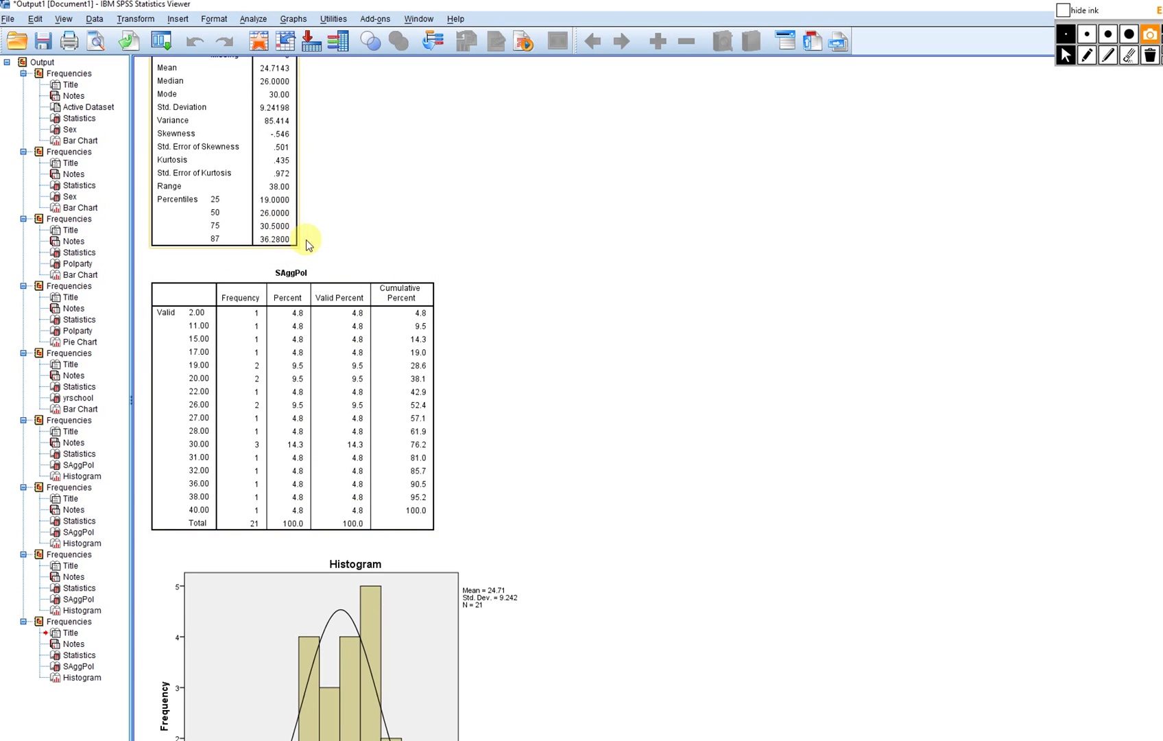
pyautogui.scroll(-6, 412, 437)
pyautogui.scroll(-16, 414, 466)
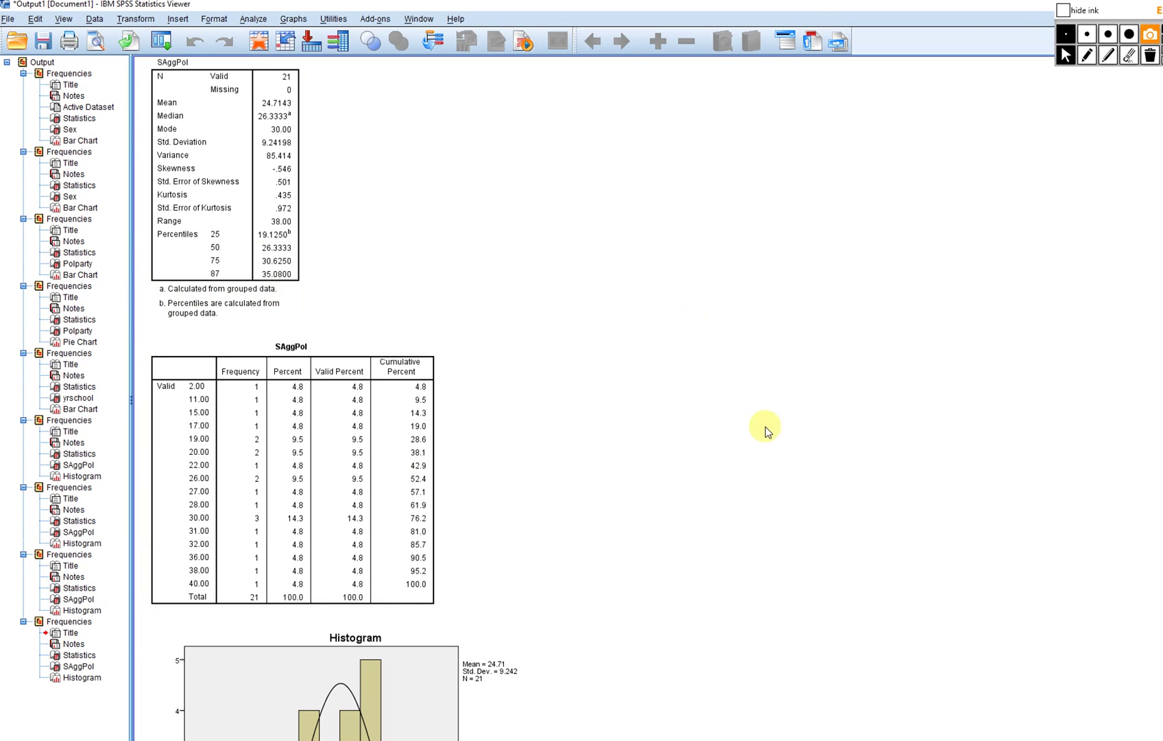
pyautogui.scroll(6, 732, 455)
pyautogui.scroll(3, 729, 457)
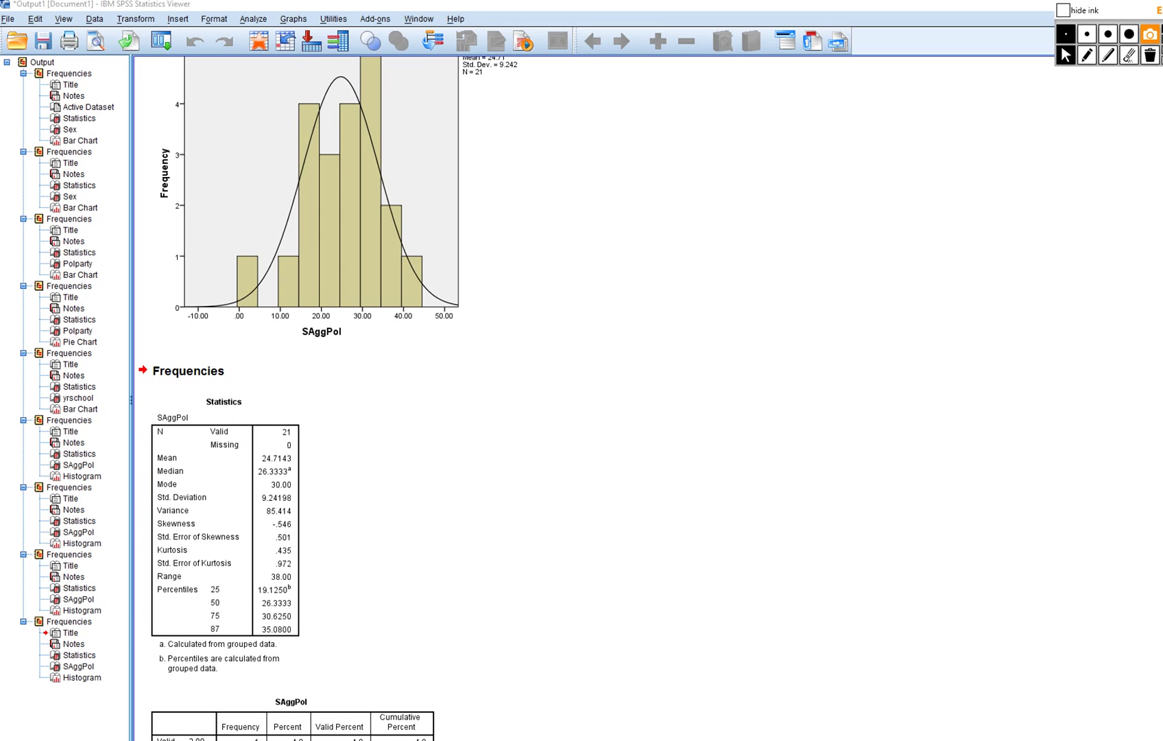
# Switch to the Data Editor, reset the Frequencies settings and choose Nump as the variable to analyse
pyautogui.moveTo(594, 740)
pyautogui.click(514, 706)
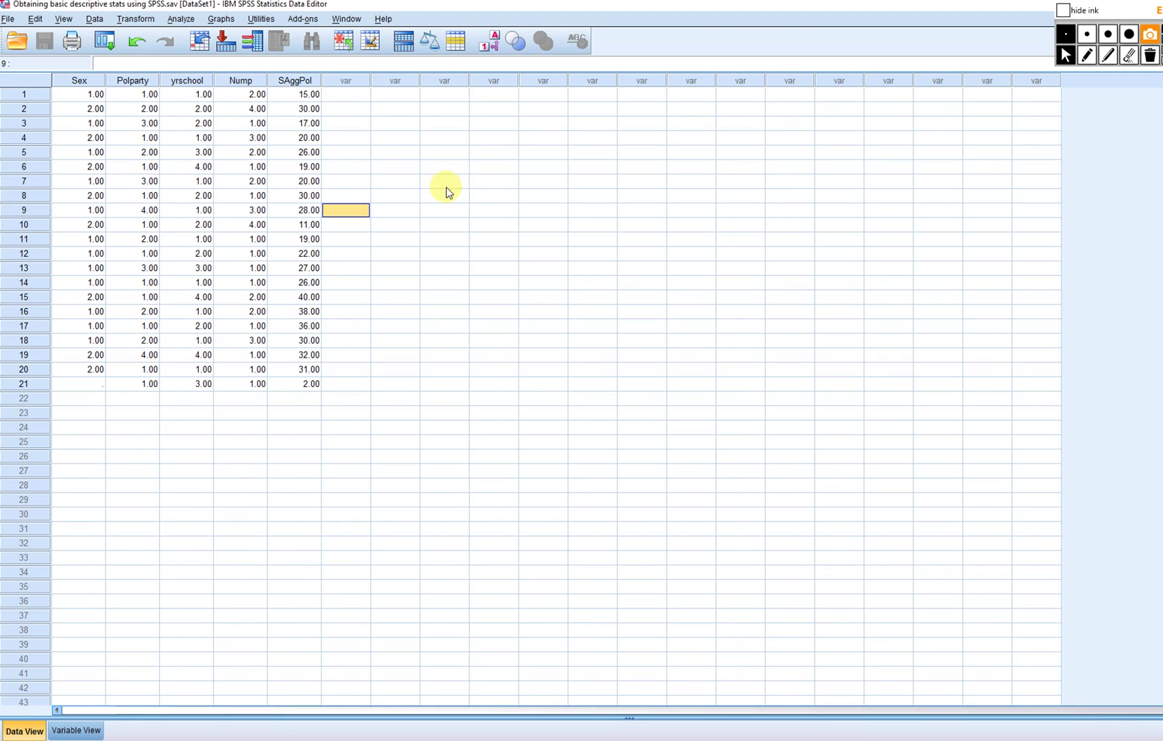
pyautogui.click(177, 19)
pyautogui.moveTo(240, 54)
pyautogui.click(377, 54)
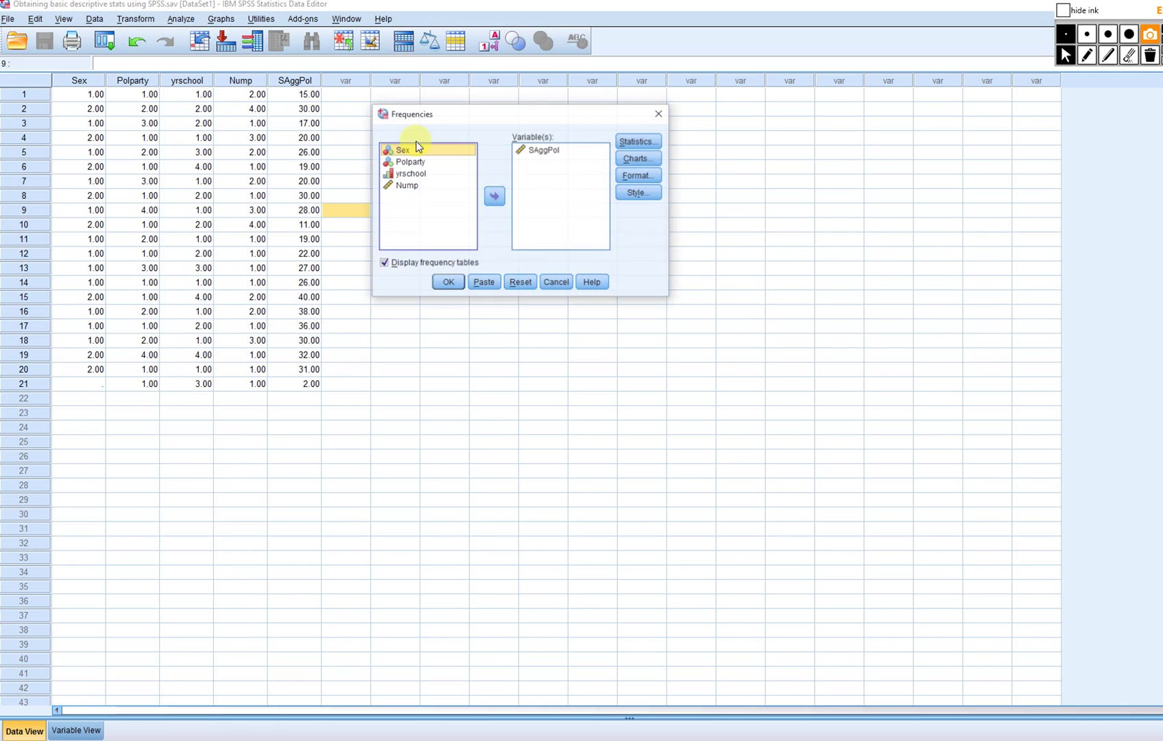
pyautogui.click(534, 150)
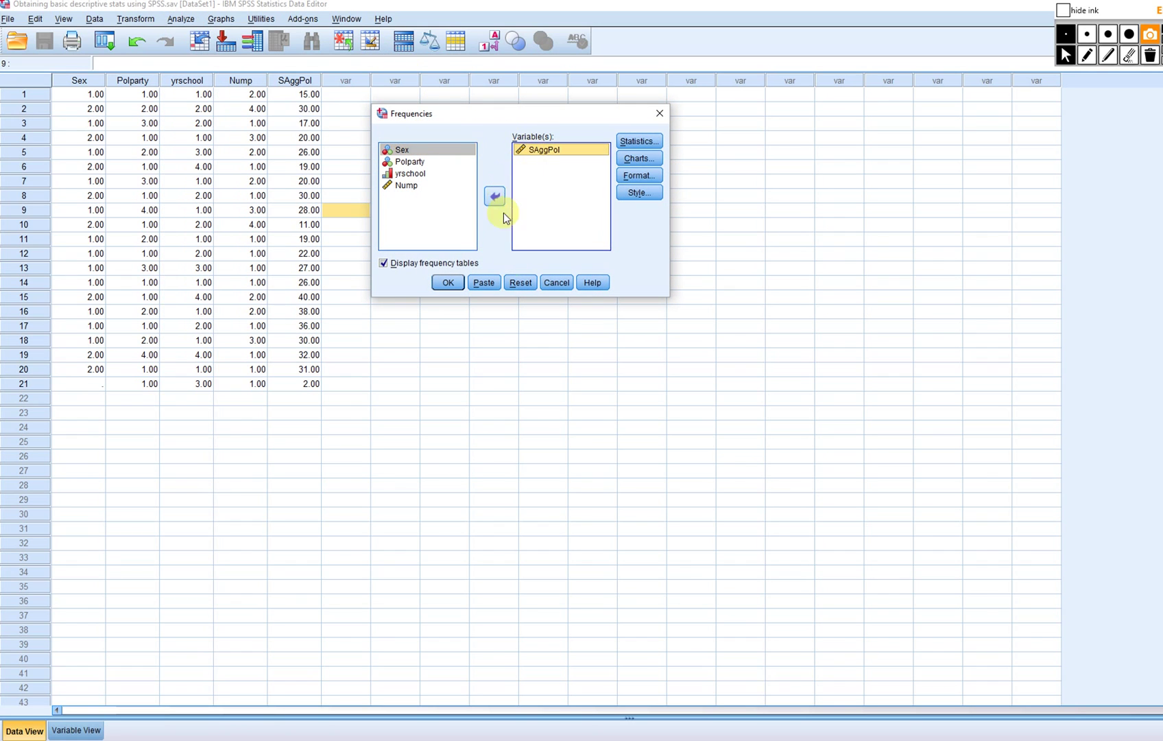
pyautogui.click(528, 291)
pyautogui.click(408, 185)
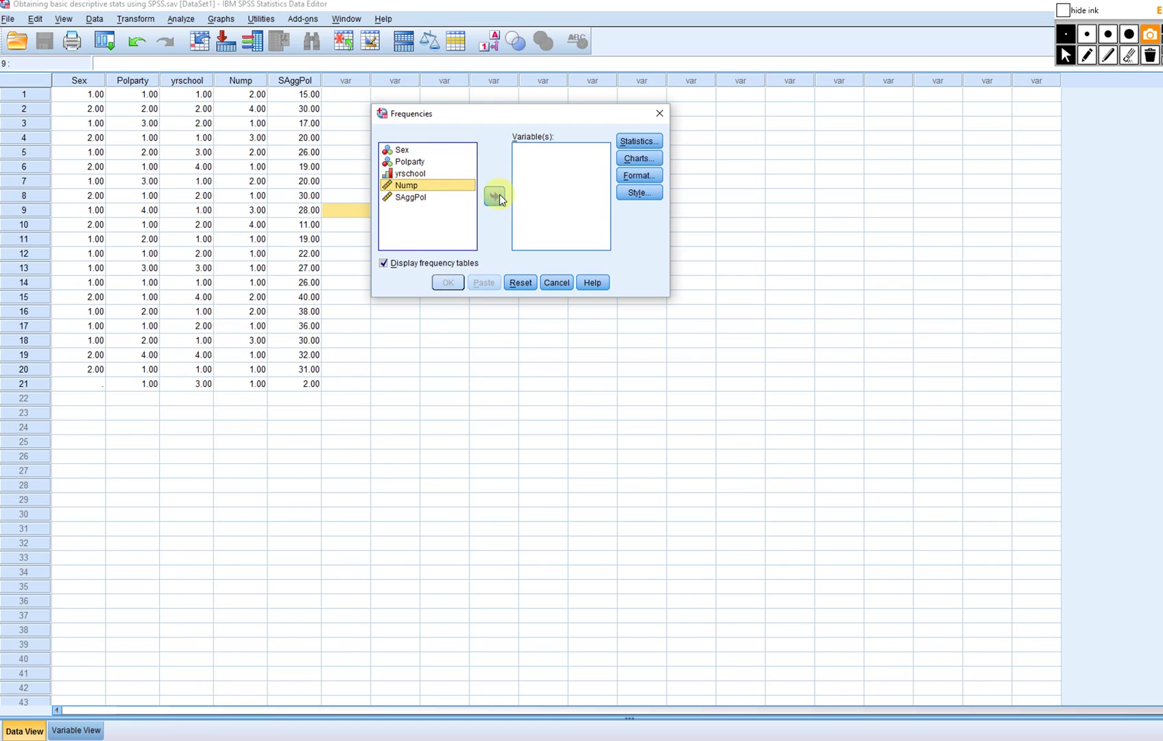
pyautogui.click(504, 196)
# Request the mean, median, mode, standard deviation, variance and range for Nump
pyautogui.click(638, 141)
pyautogui.click(684, 292)
pyautogui.click(686, 306)
pyautogui.click(684, 321)
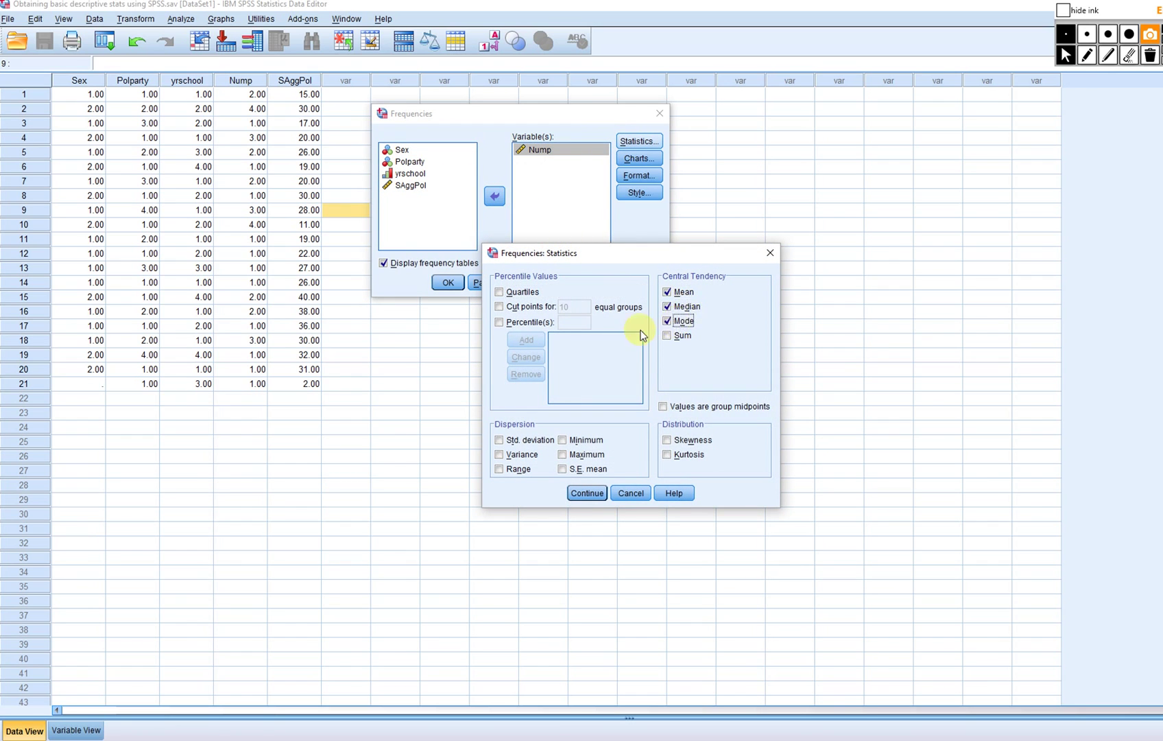
pyautogui.click(505, 456)
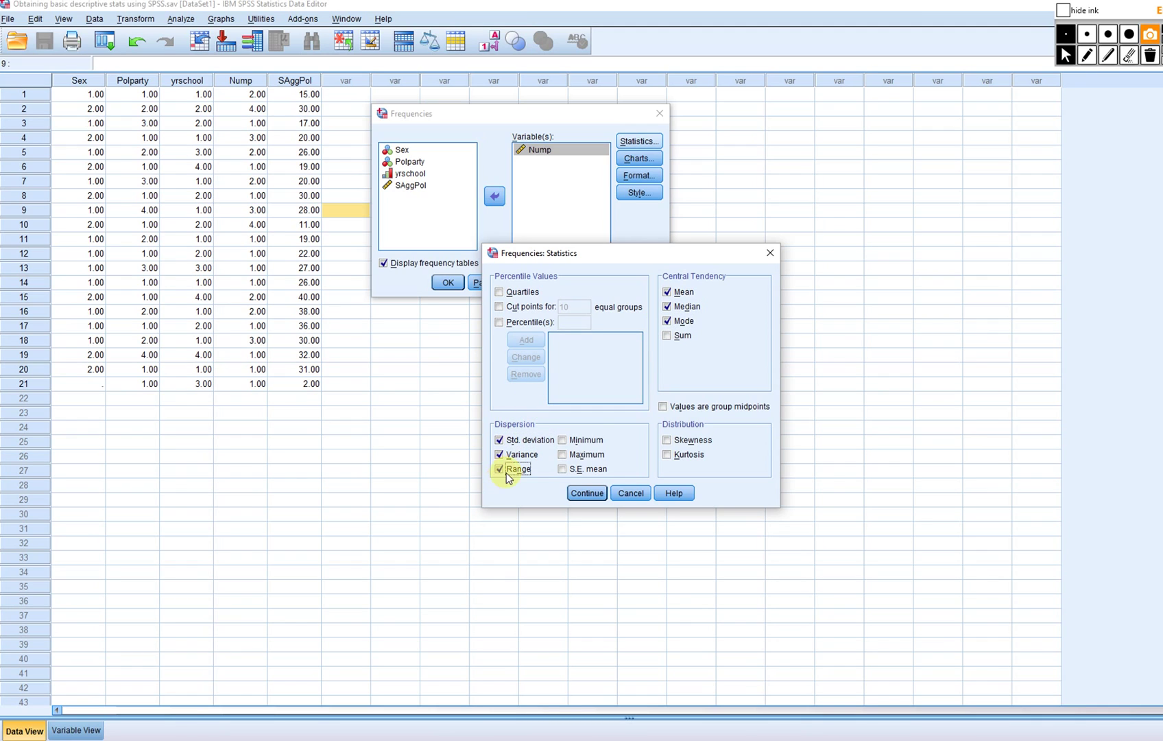
# Add the 25th and 75th percentiles to Nump's statistics and enable skewness and kurtosis
pyautogui.click(500, 323)
pyautogui.click(584, 324)
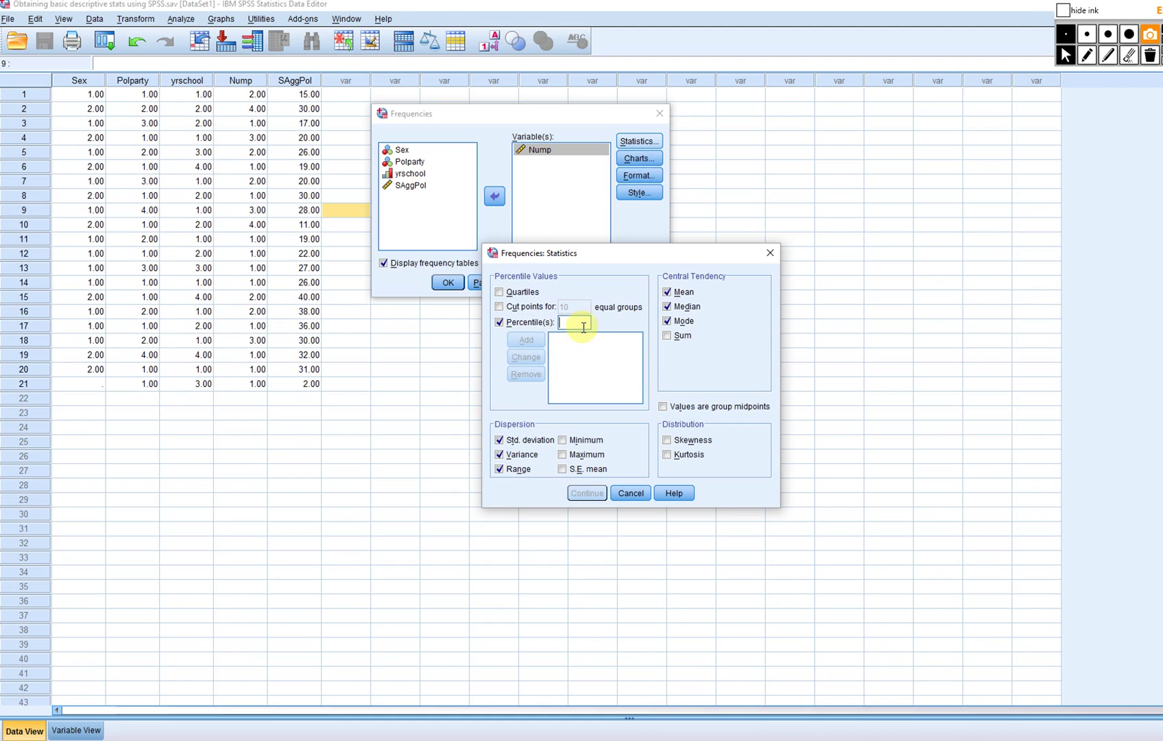
pyautogui.write('25')
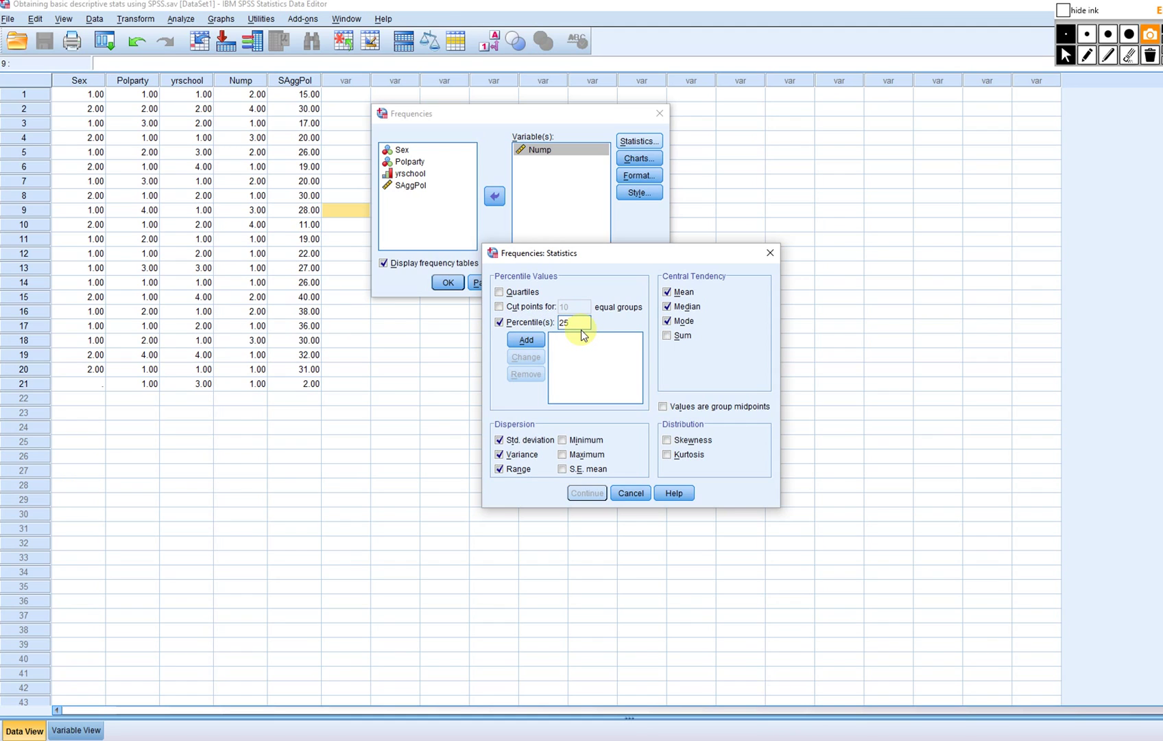
pyautogui.click(524, 340)
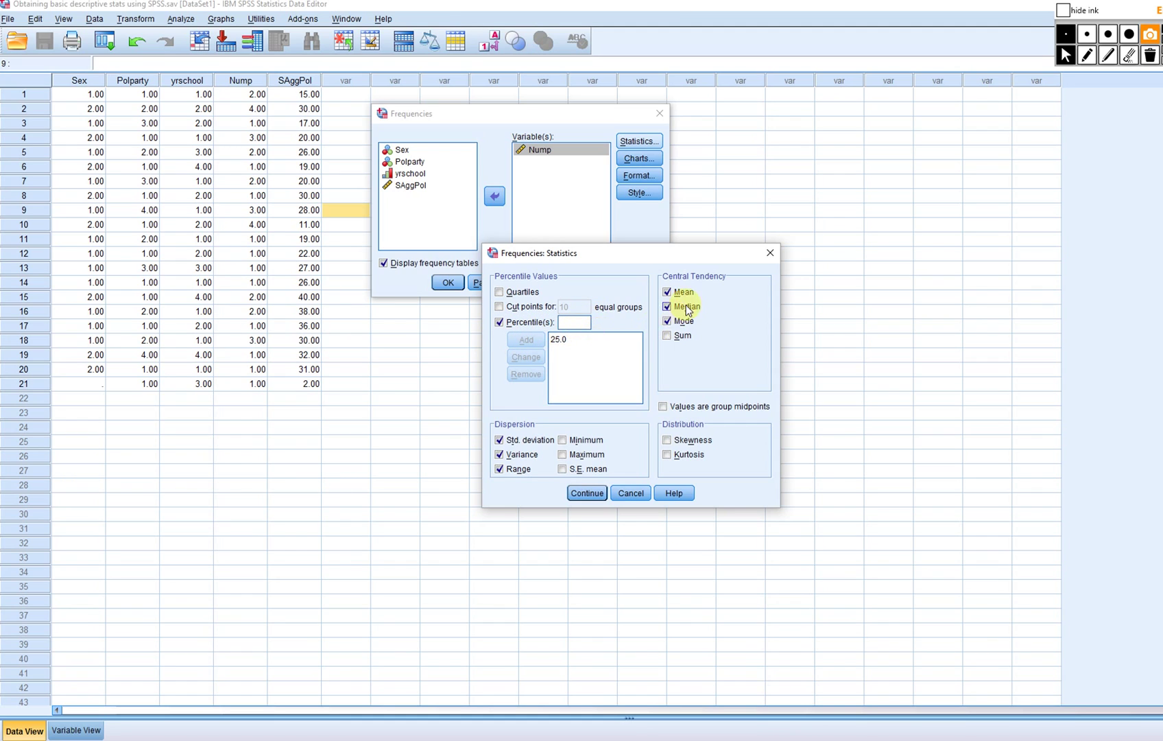
pyautogui.write('75')
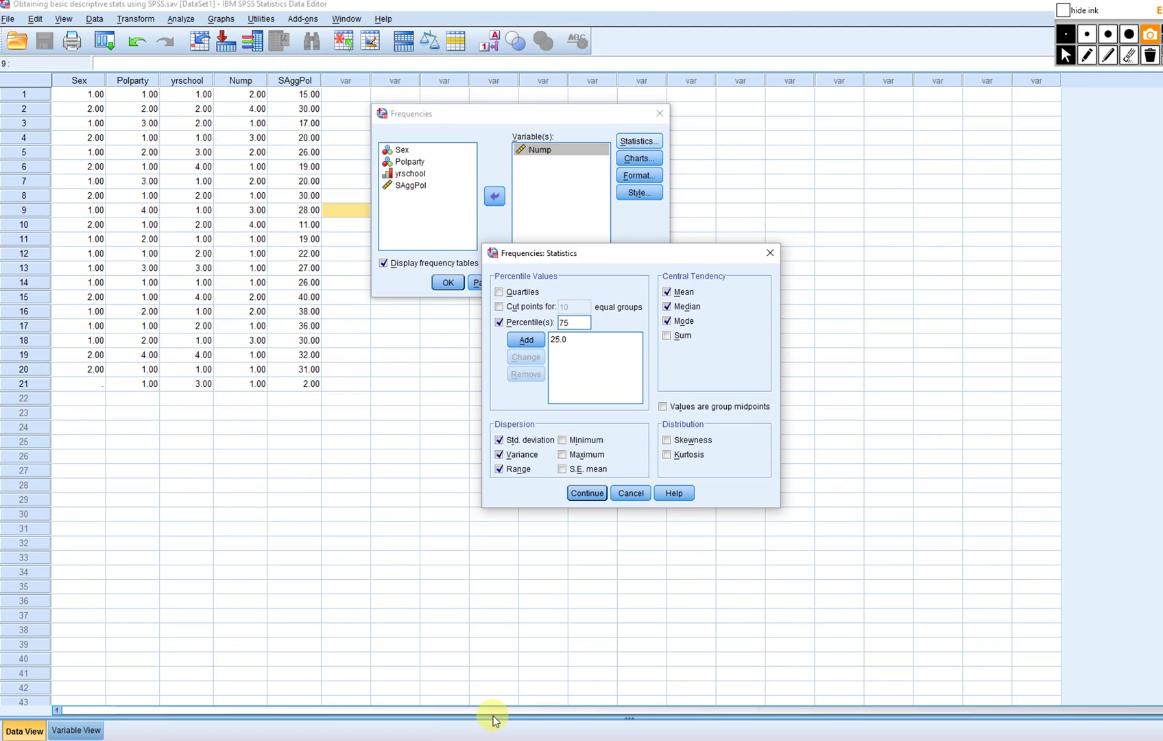
pyautogui.click(526, 340)
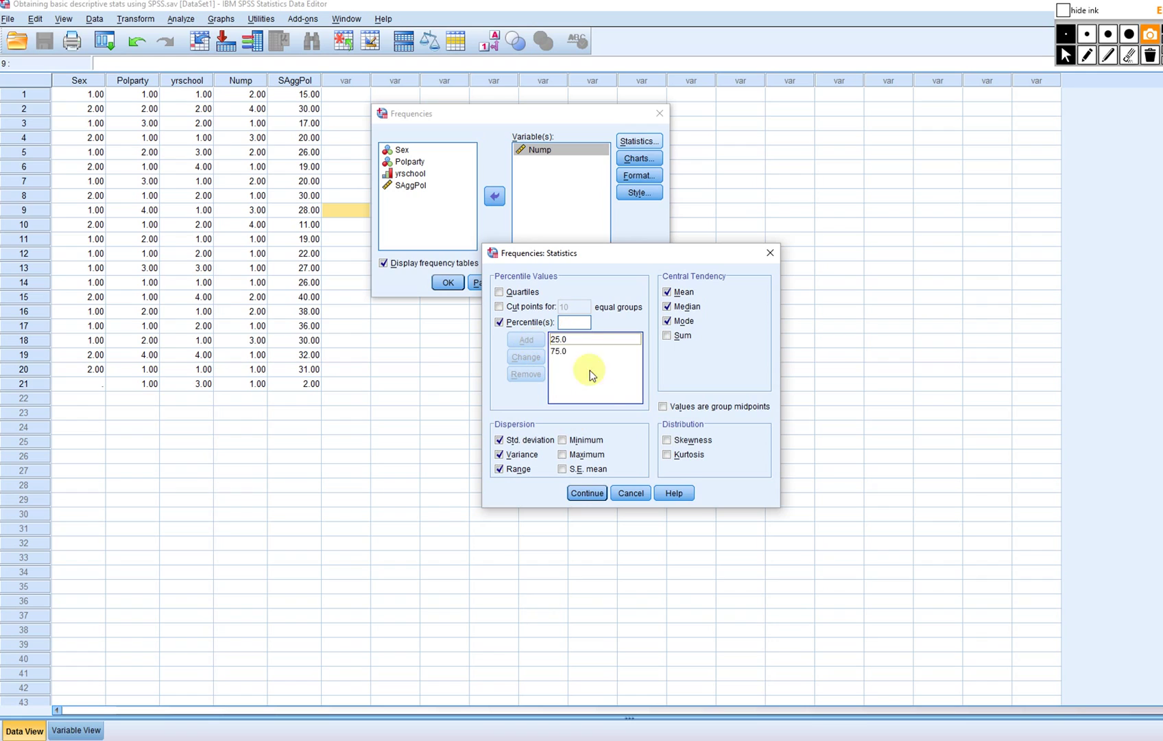
pyautogui.click(676, 443)
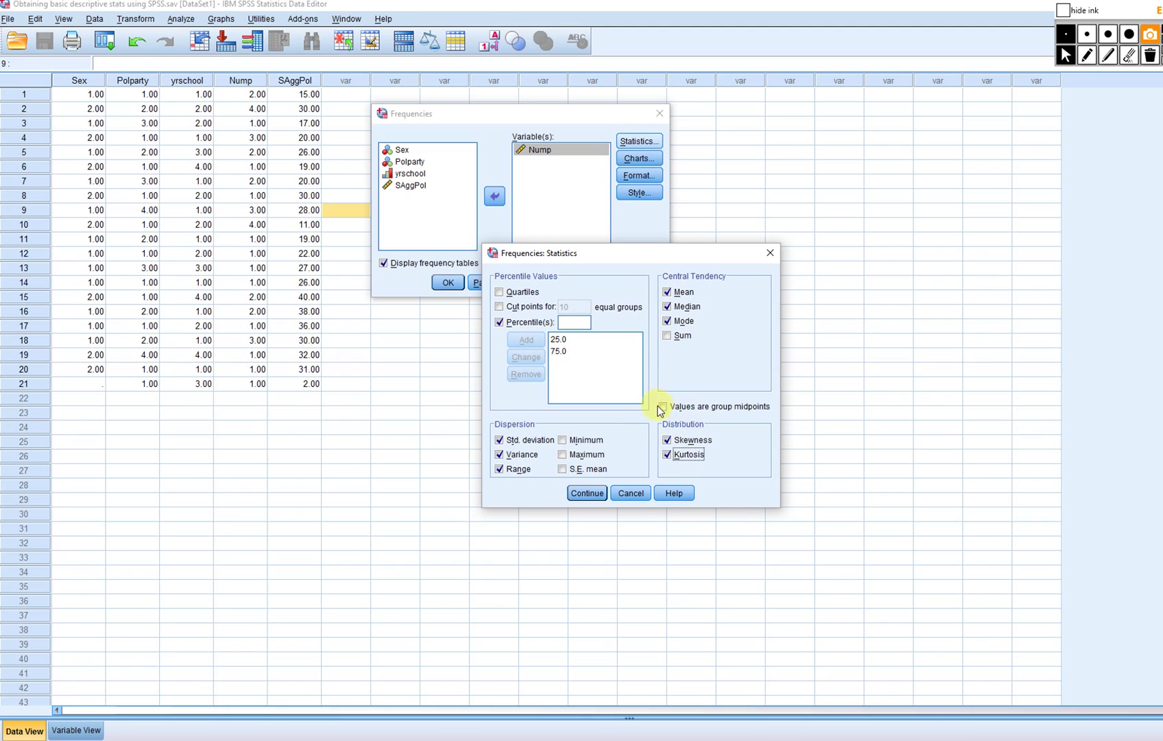
# Treat Nump's values as group midpoints and accept the statistics settings
pyautogui.click(662, 408)
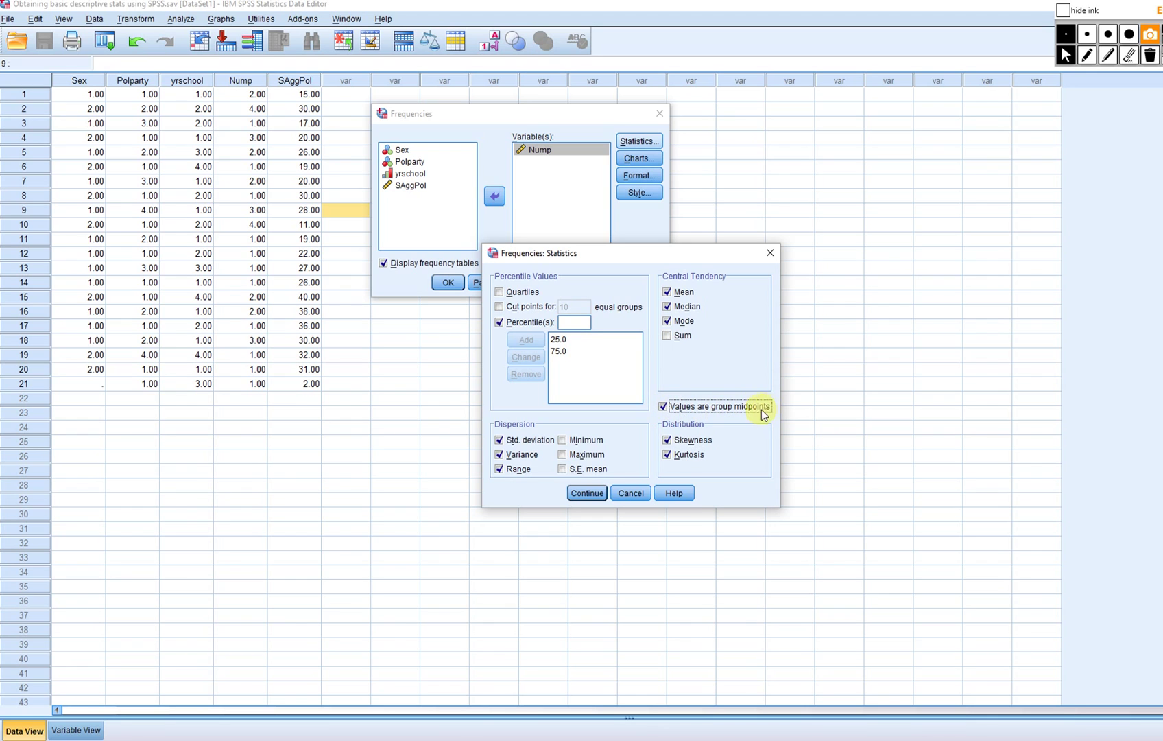
pyautogui.click(587, 492)
# Add a histogram with a normal curve for Nump and run the Frequencies analysis
pyautogui.click(638, 159)
pyautogui.click(564, 377)
pyautogui.click(578, 396)
pyautogui.click(584, 452)
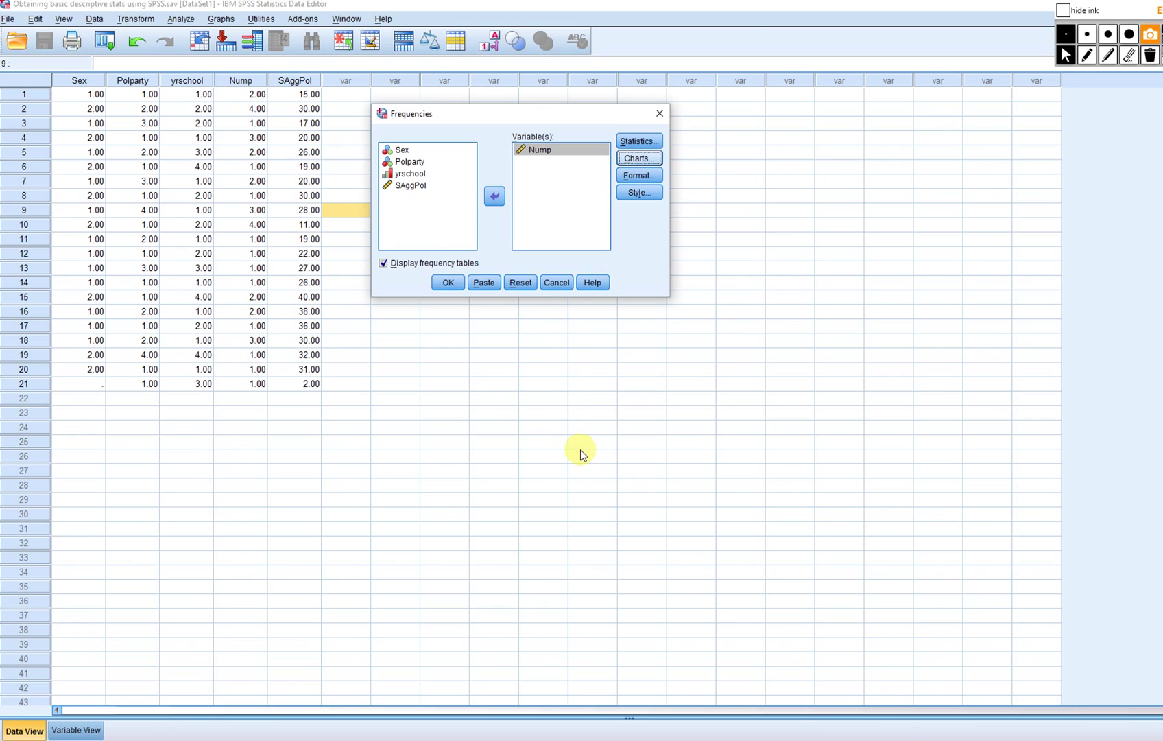
pyautogui.click(444, 282)
# Examine the valid and missing counts, mean, median, mode and grouped-data footnote in Nump's Statistics table, underlining each
pyautogui.scroll(-5, 660, 474)
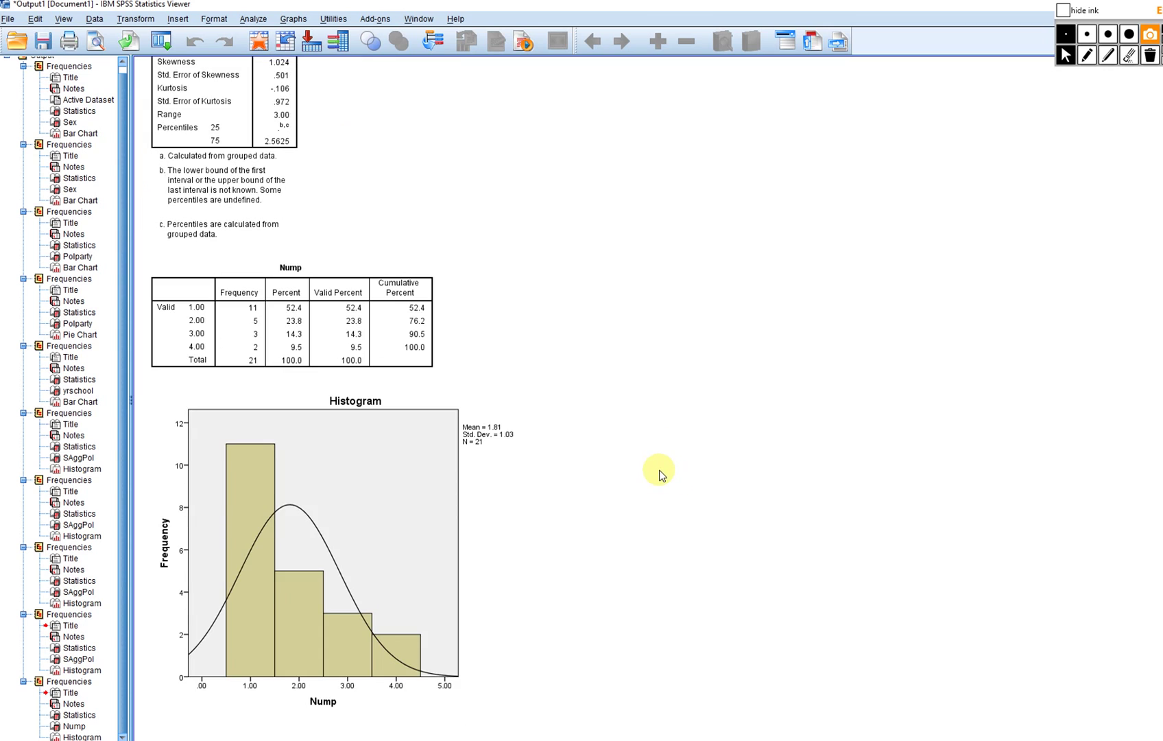
pyautogui.scroll(3, 660, 475)
pyautogui.click(1088, 56)
pyautogui.moveTo(273, 149); pyautogui.dragTo(301, 150)
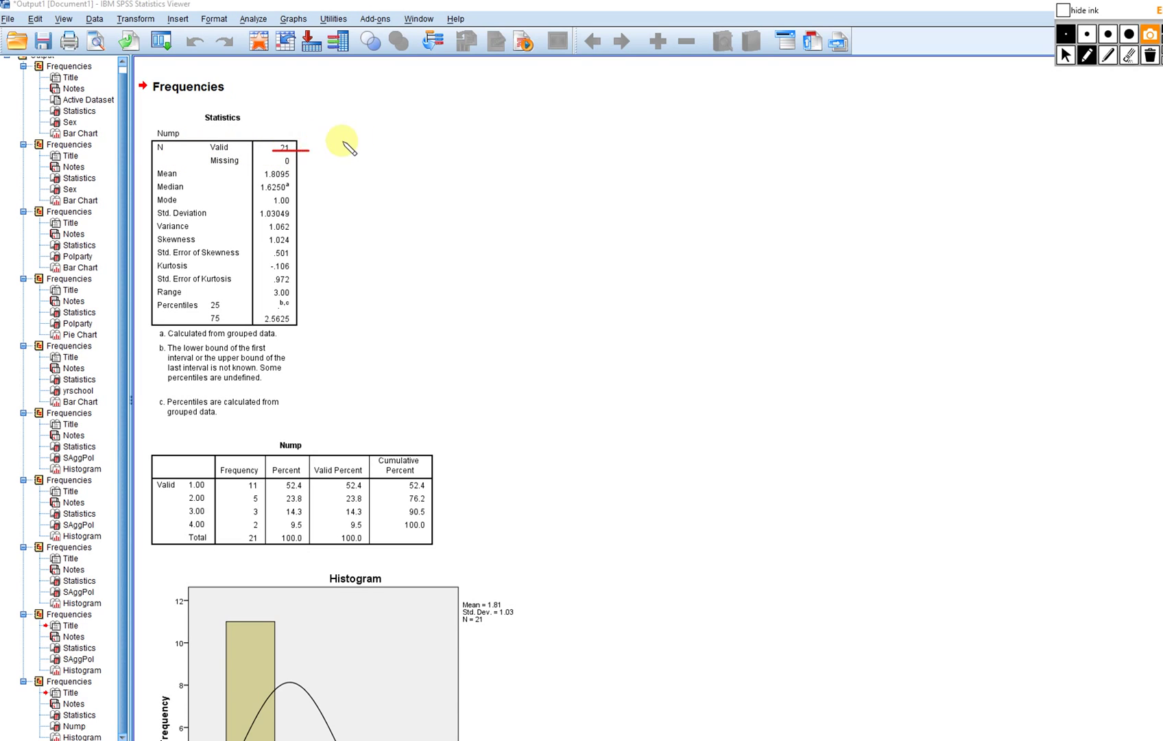
pyautogui.moveTo(280, 166)
pyautogui.mouseDown()
pyautogui.moveTo(319, 166)
pyautogui.moveTo(305, 182)
pyautogui.mouseUp()
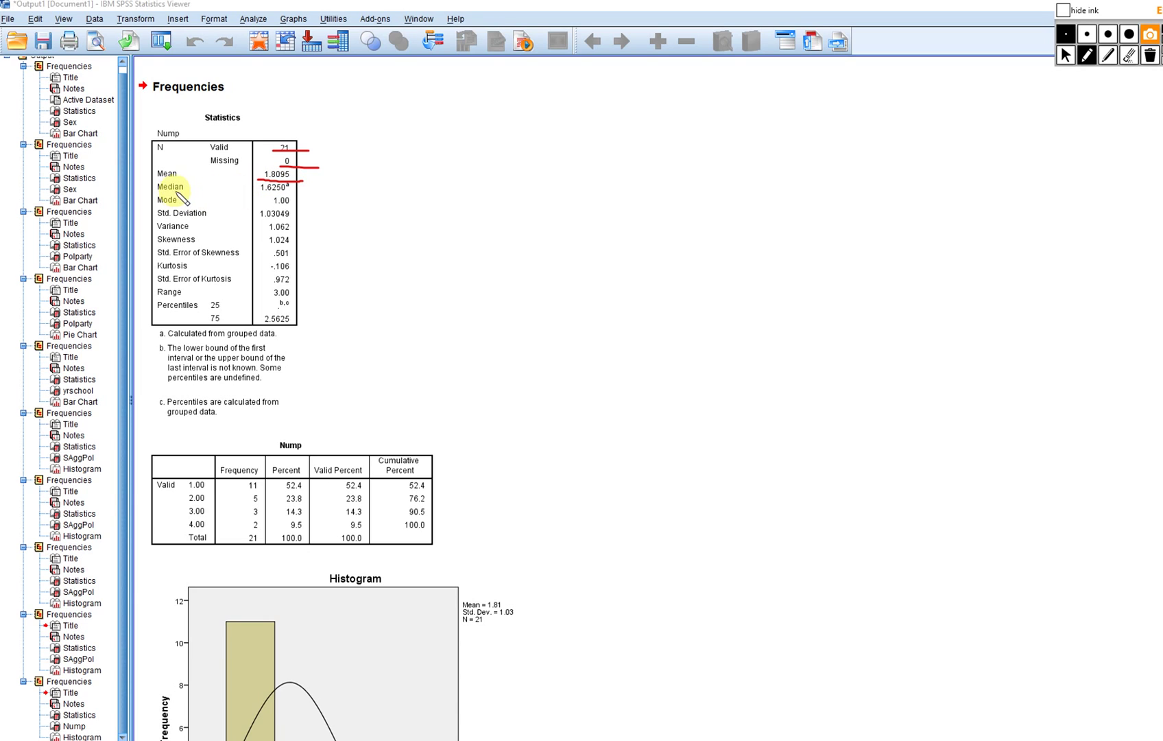
pyautogui.moveTo(259, 194); pyautogui.dragTo(294, 195)
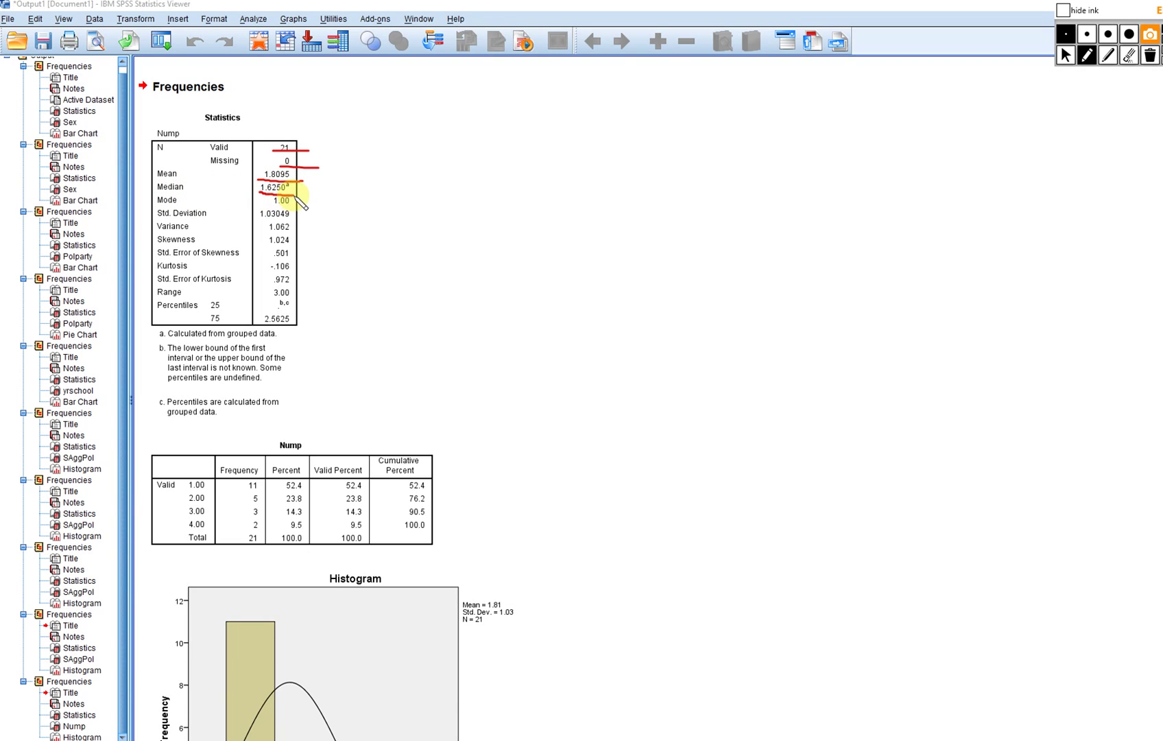
pyautogui.moveTo(184, 343); pyautogui.dragTo(276, 343)
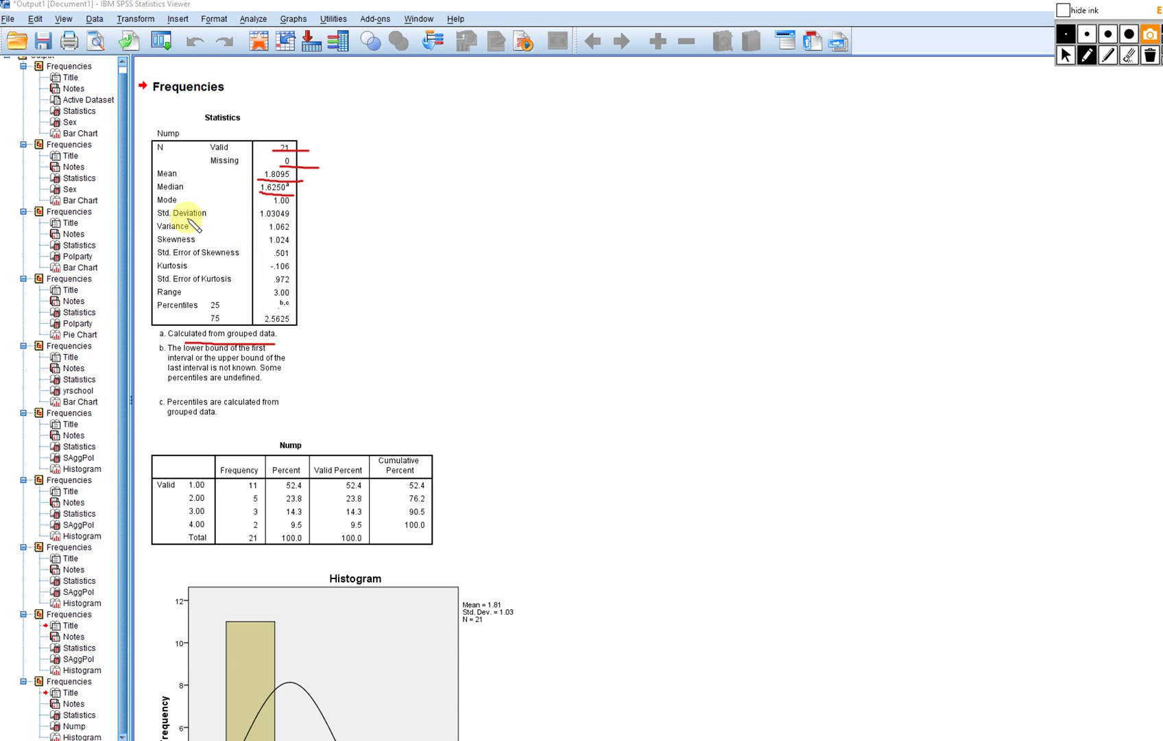
pyautogui.moveTo(274, 206); pyautogui.dragTo(298, 207)
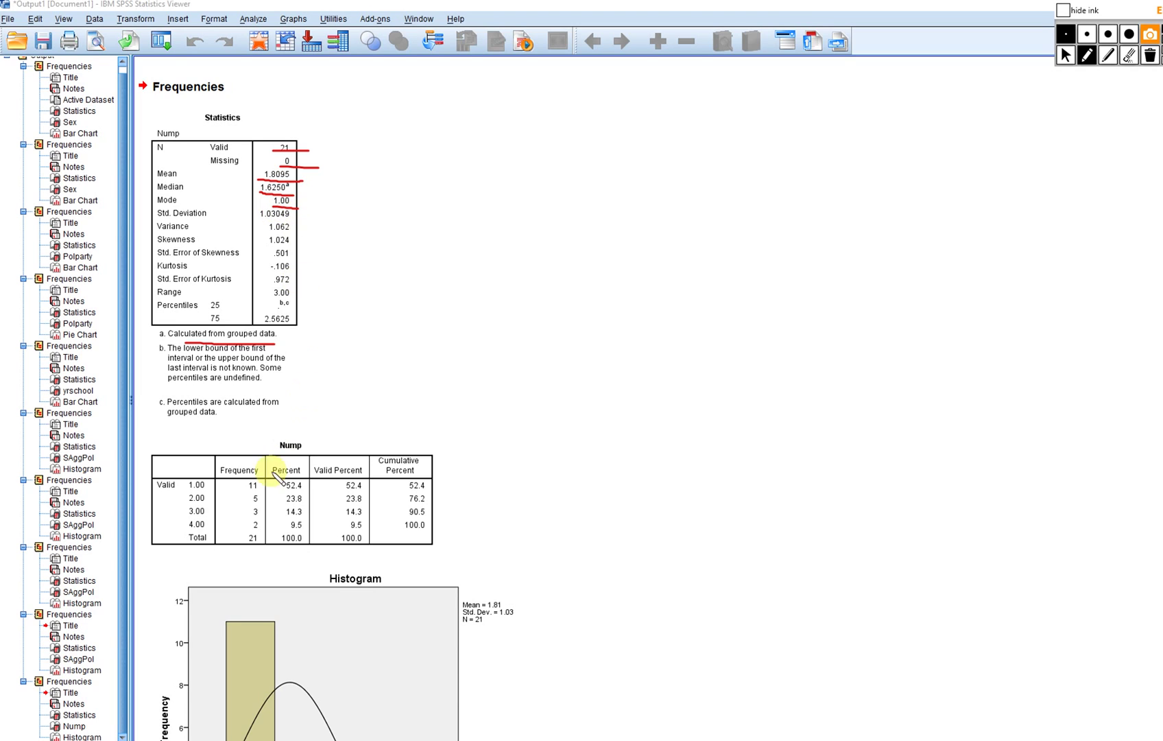
# Check the mode against Nump's frequency table by marking the frequency of each value from 1.00 to 4.00
pyautogui.moveTo(265, 478); pyautogui.dragTo(249, 478)
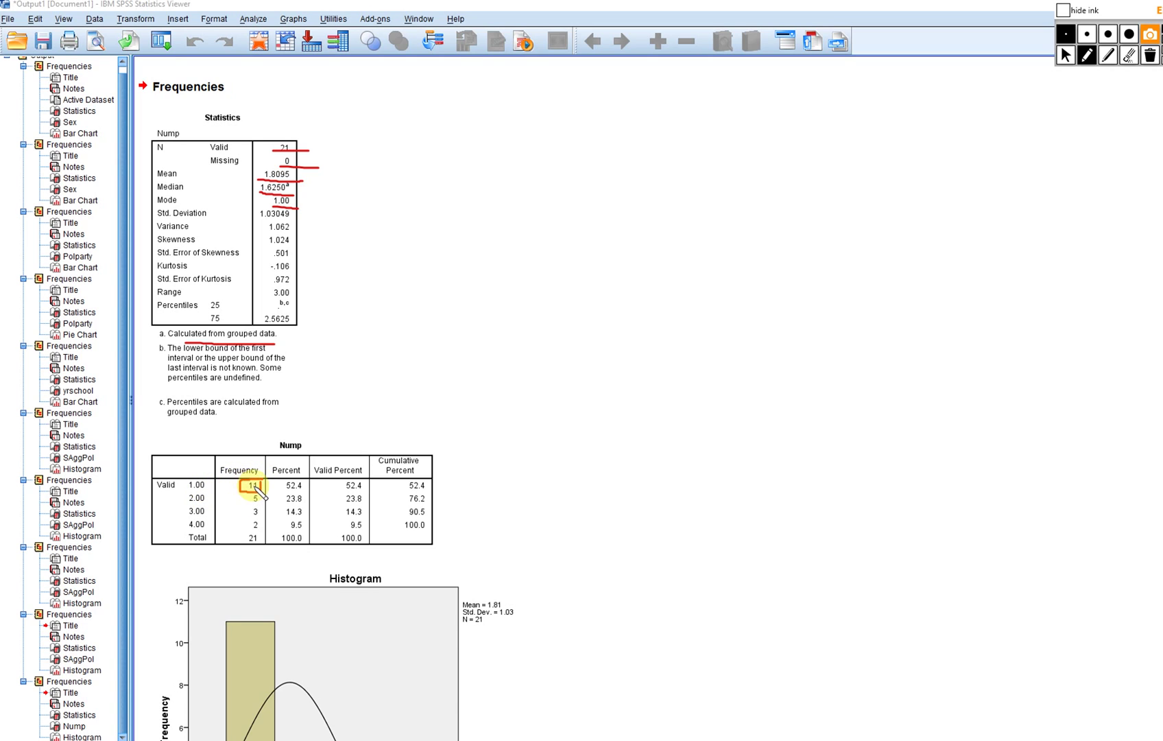
pyautogui.moveTo(182, 490); pyautogui.dragTo(202, 490)
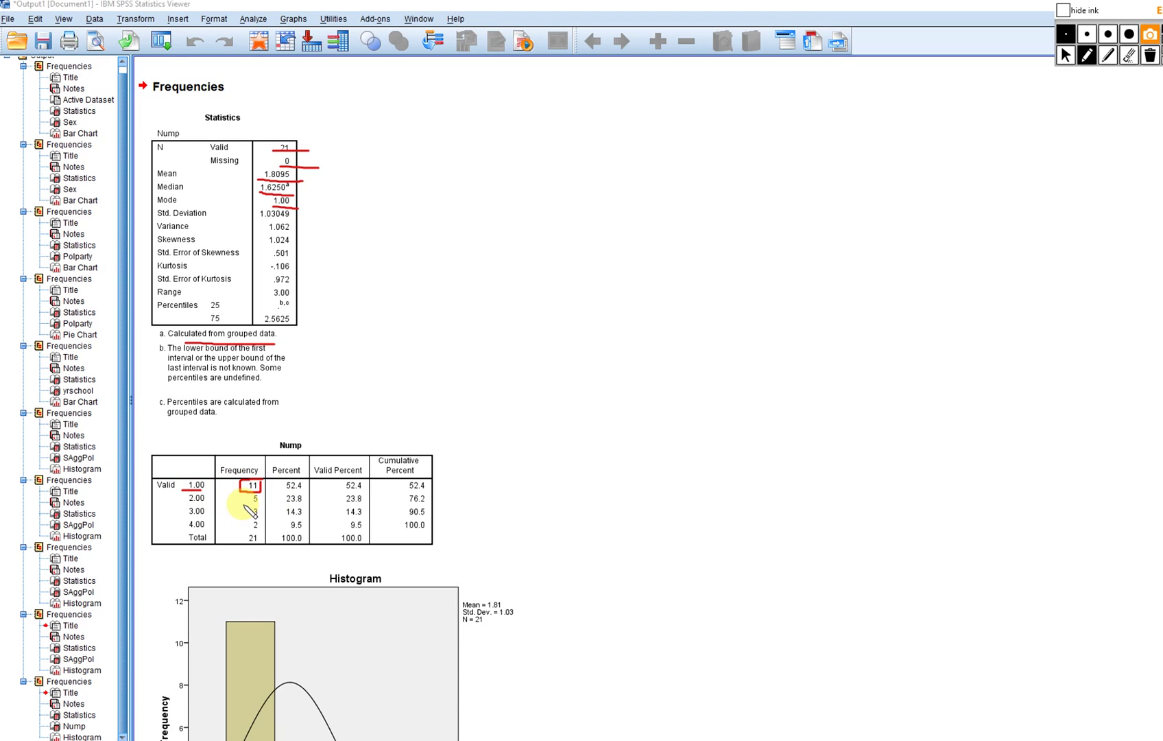
pyautogui.moveTo(244, 504); pyautogui.dragTo(262, 504)
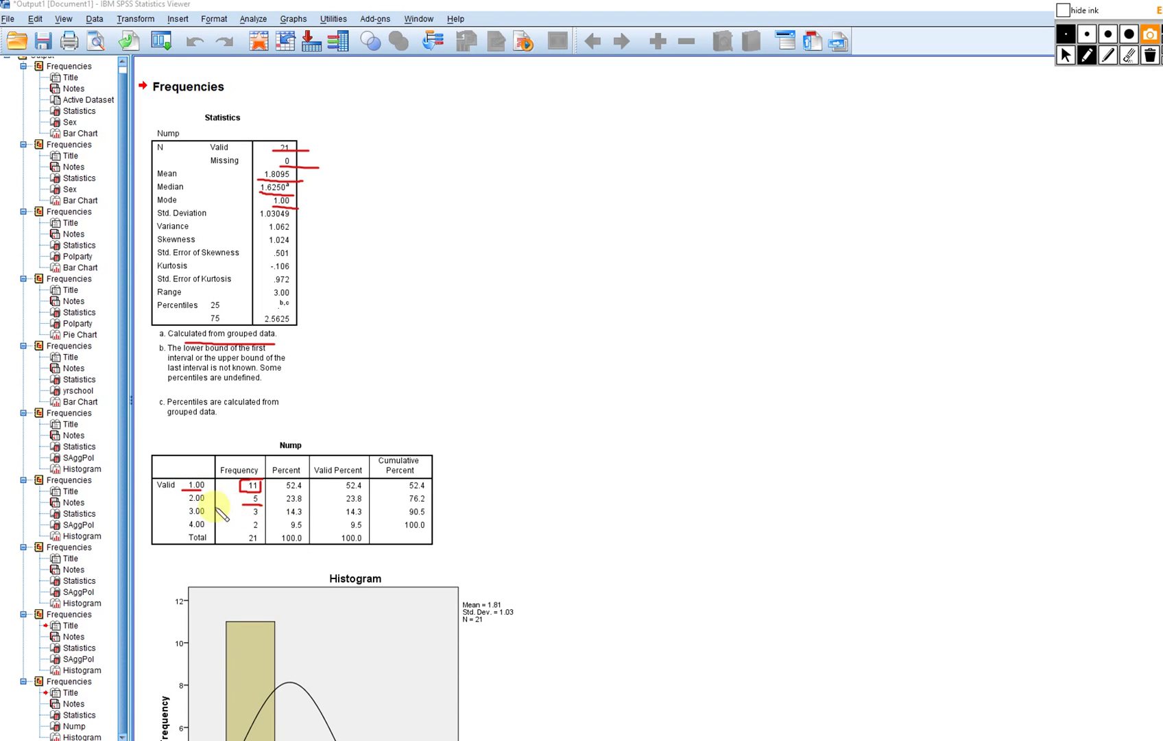
pyautogui.moveTo(183, 505); pyautogui.dragTo(270, 516)
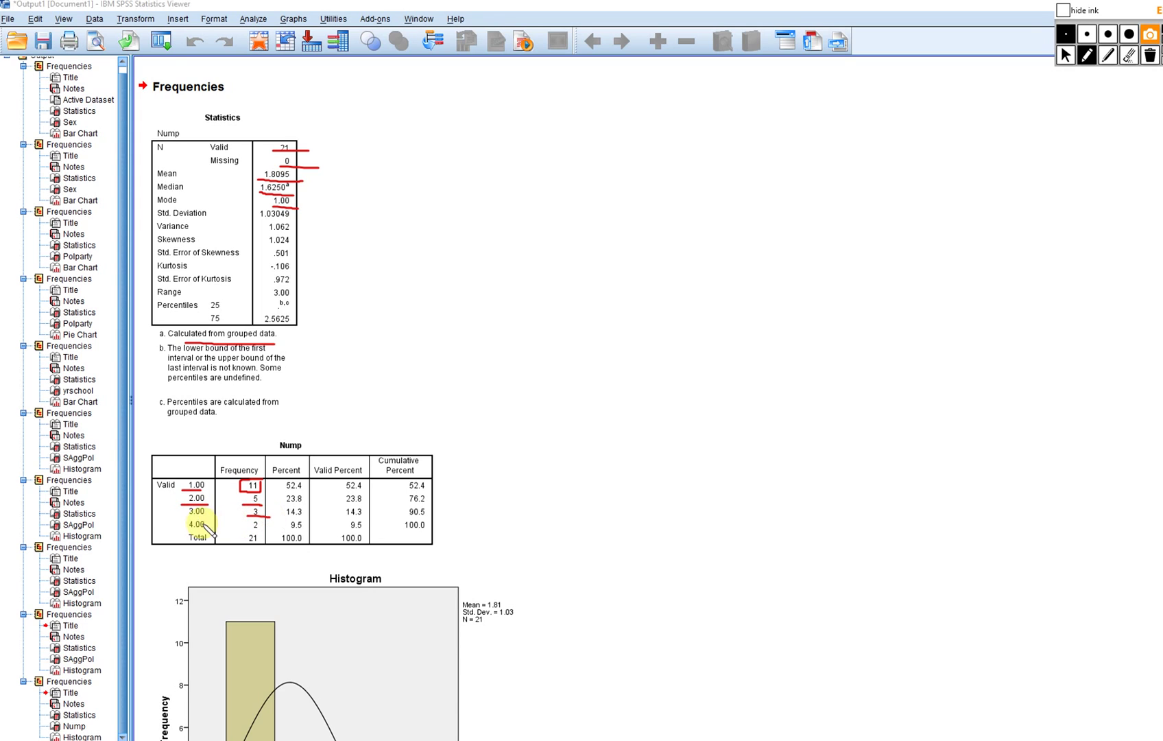
pyautogui.moveTo(183, 518); pyautogui.dragTo(261, 530)
pyautogui.moveTo(188, 529); pyautogui.dragTo(212, 530)
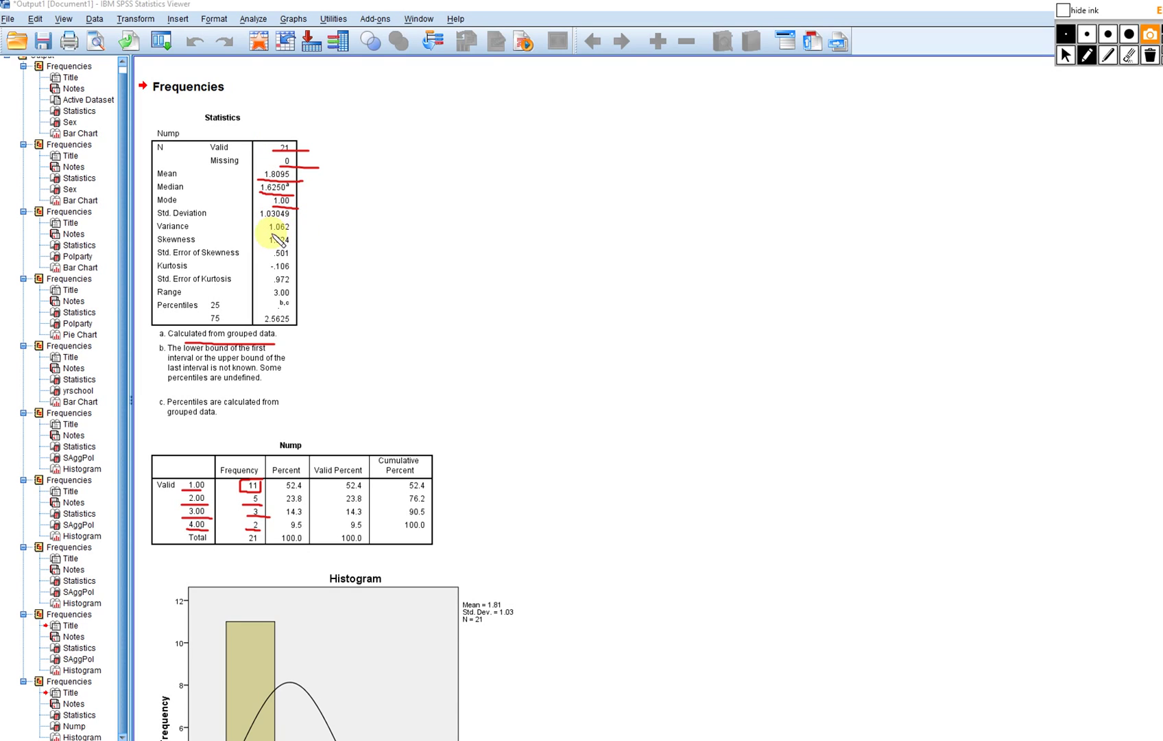
# Review Nump's standard deviation, variance, skewness, kurtosis, range and percentiles with ink marks, and clear the annotations
pyautogui.moveTo(296, 233)
pyautogui.mouseDown()
pyautogui.moveTo(271, 234)
pyautogui.moveTo(268, 221)
pyautogui.mouseUp()
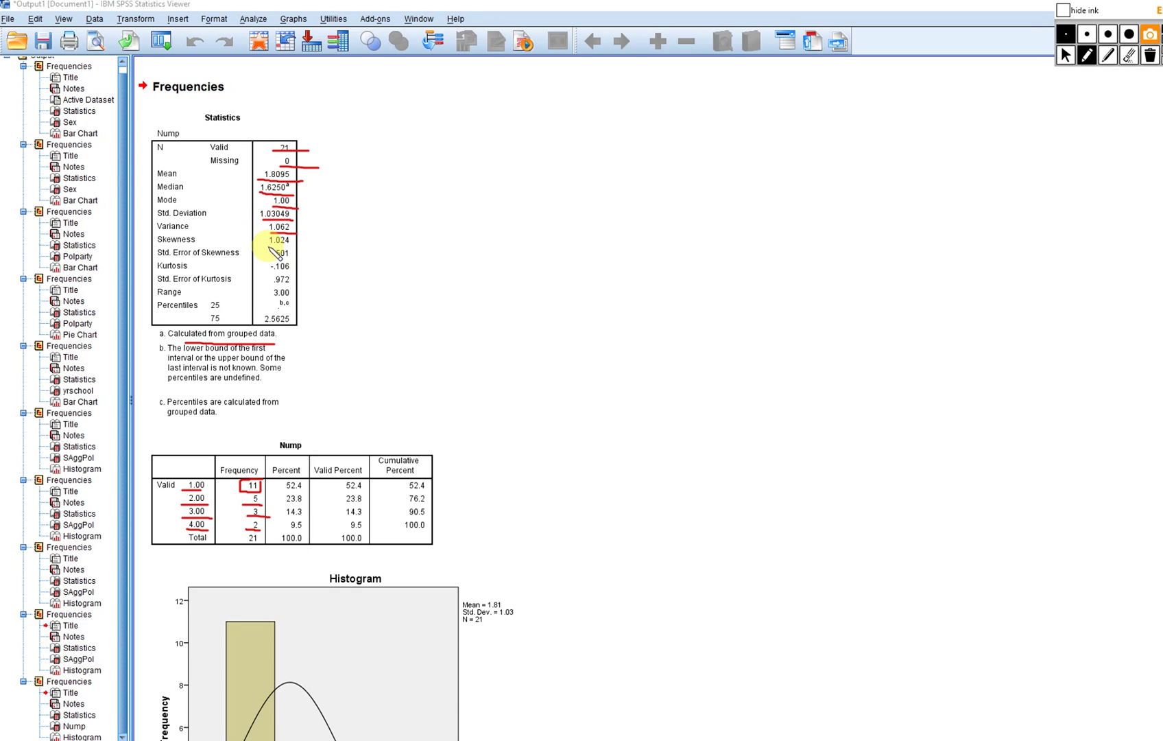
pyautogui.moveTo(304, 228)
pyautogui.mouseDown()
pyautogui.moveTo(291, 244)
pyautogui.moveTo(255, 239)
pyautogui.mouseUp()
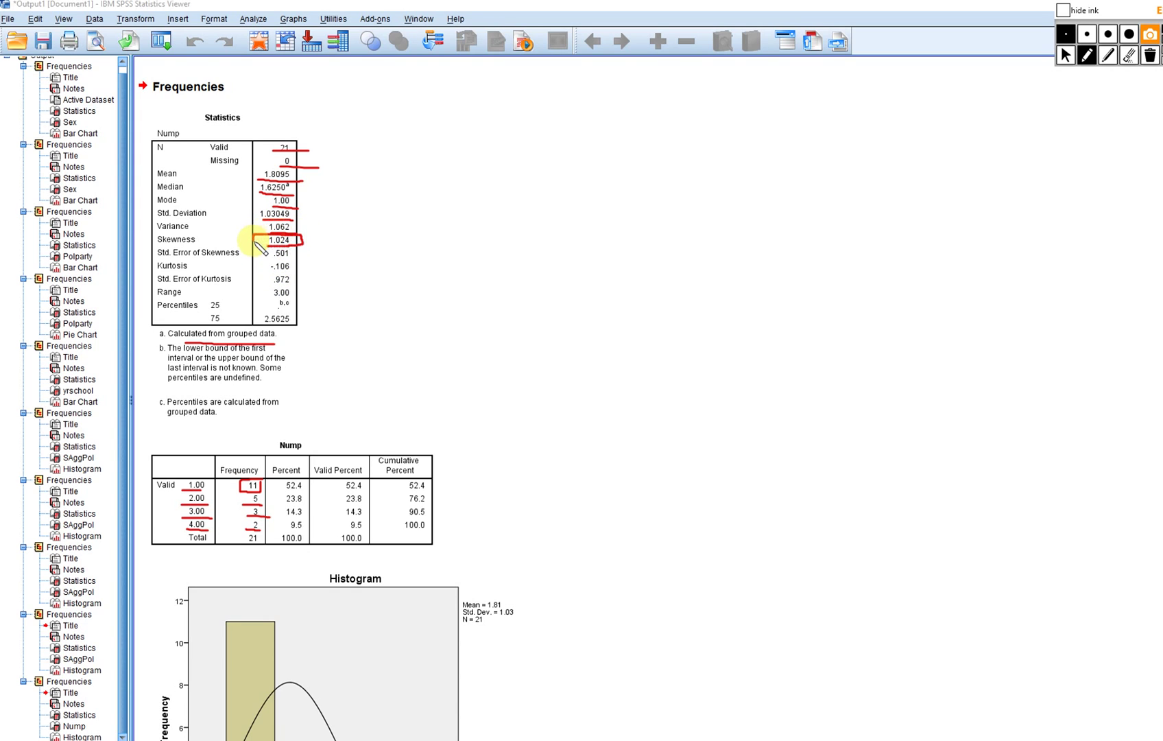
pyautogui.moveTo(390, 248)
pyautogui.mouseDown()
pyautogui.moveTo(511, 247)
pyautogui.moveTo(449, 260)
pyautogui.moveTo(482, 231)
pyautogui.mouseUp()
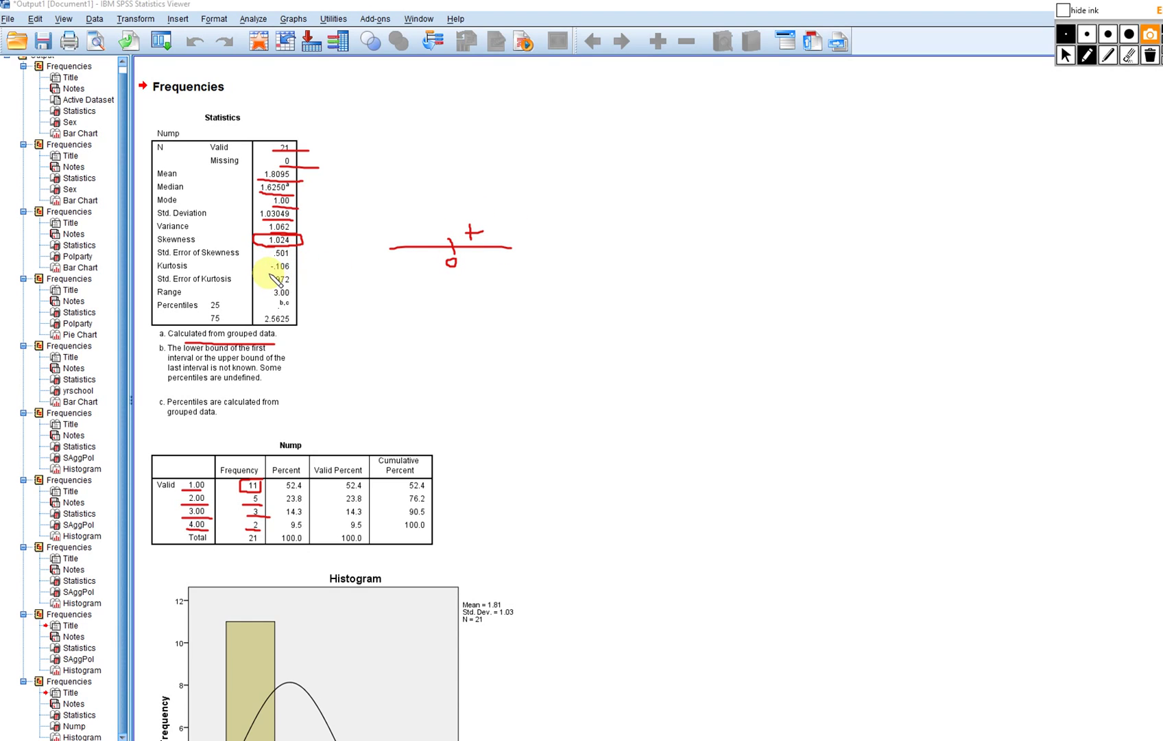
pyautogui.moveTo(269, 273); pyautogui.dragTo(308, 273)
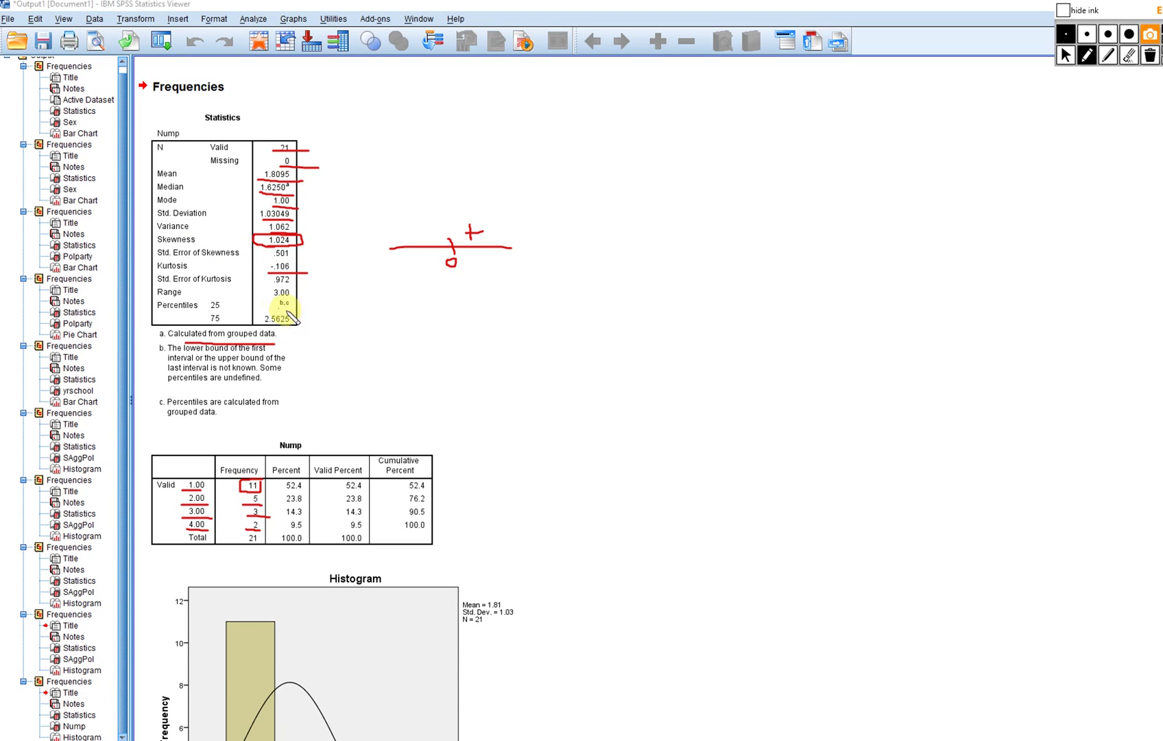
pyautogui.moveTo(263, 297); pyautogui.dragTo(294, 297)
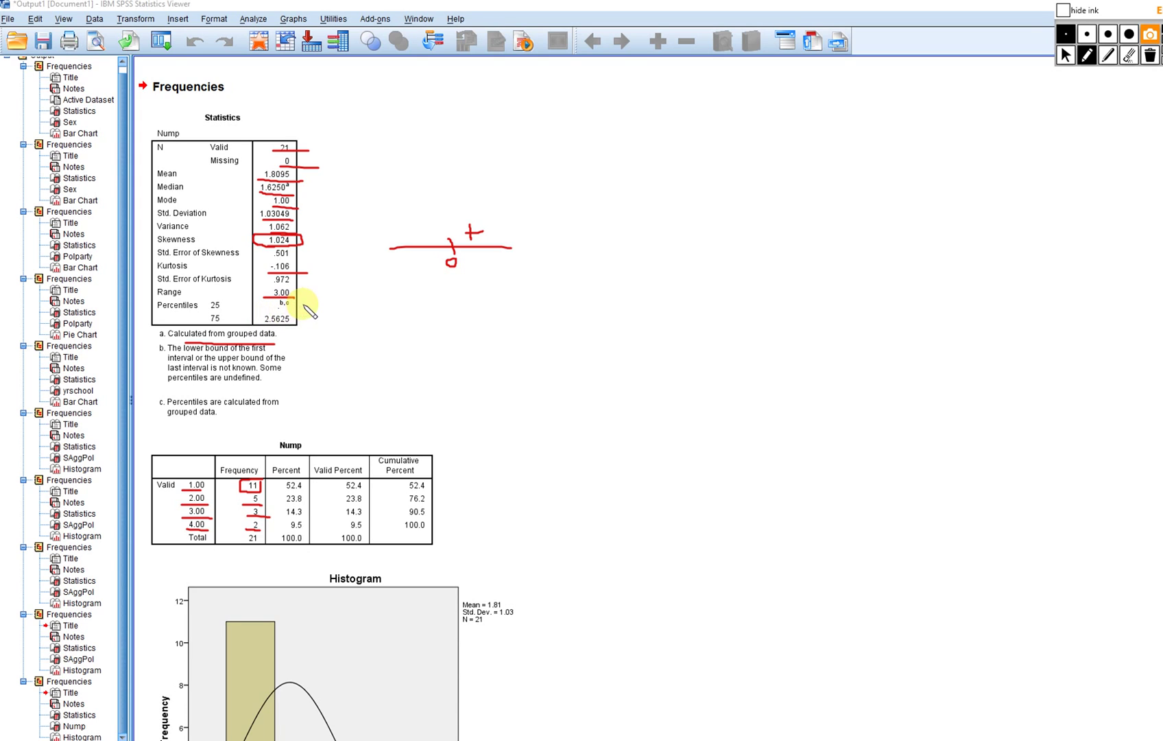
pyautogui.moveTo(225, 299)
pyautogui.mouseDown()
pyautogui.moveTo(229, 313)
pyautogui.moveTo(191, 307)
pyautogui.moveTo(237, 320)
pyautogui.mouseUp()
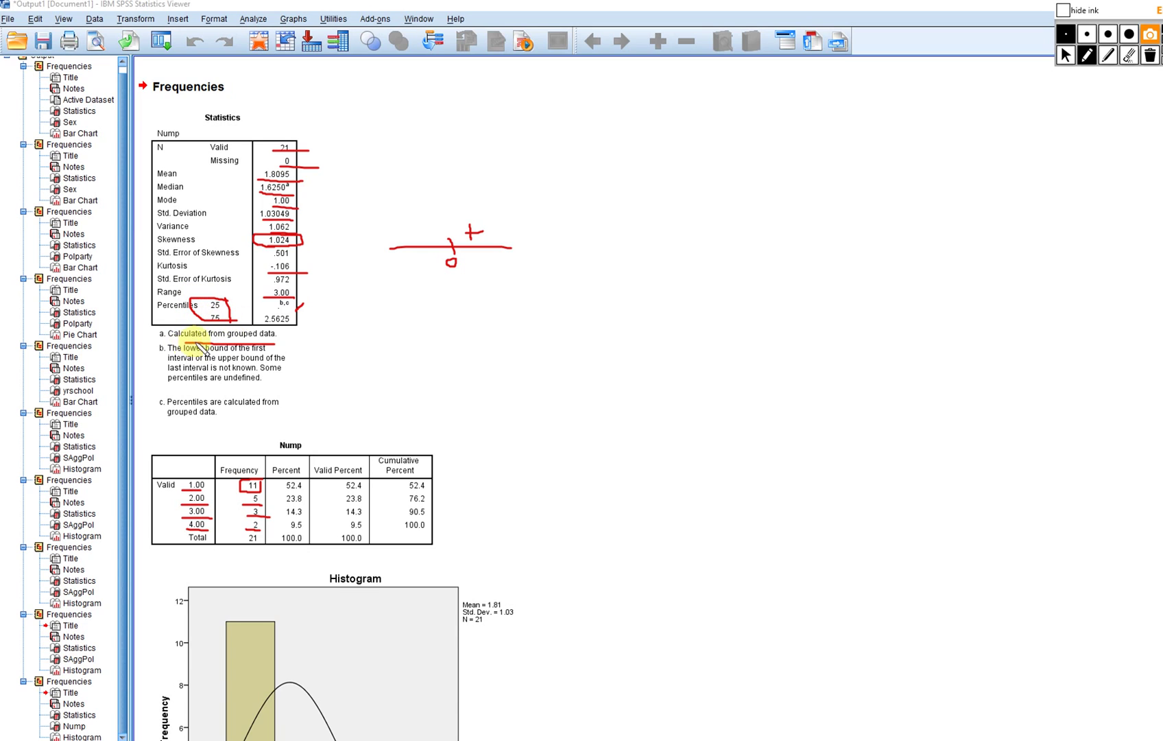
pyautogui.click(1150, 55)
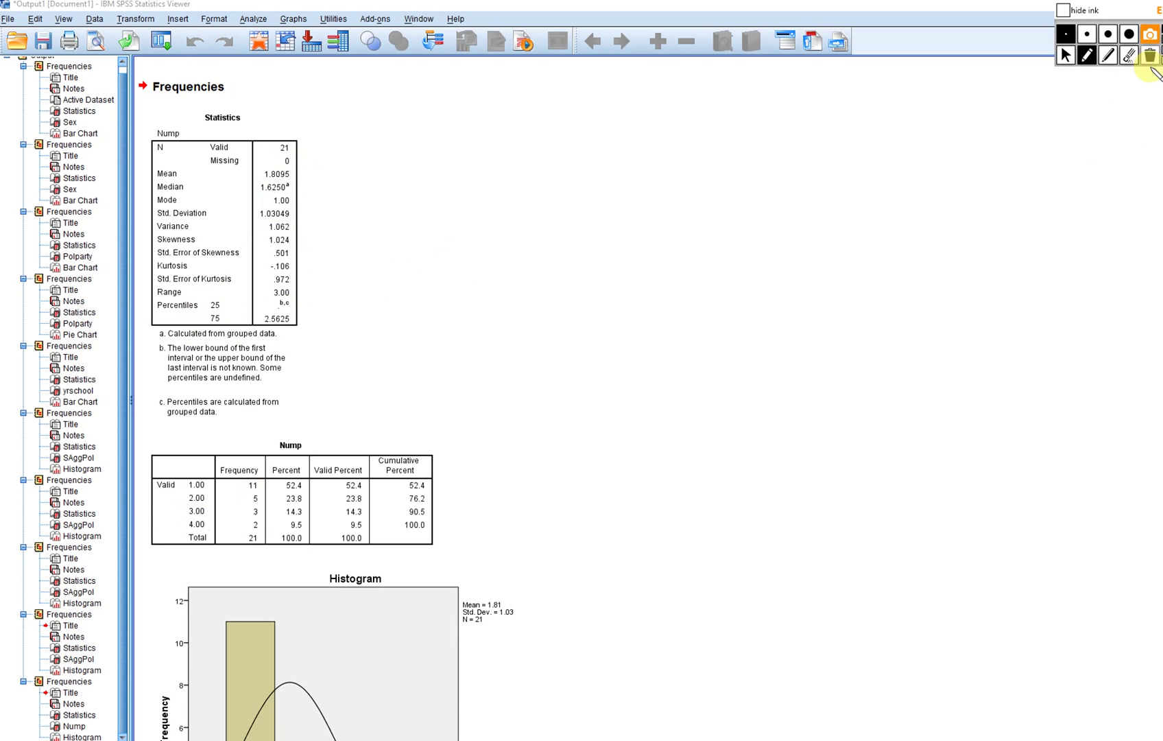
pyautogui.click(1065, 54)
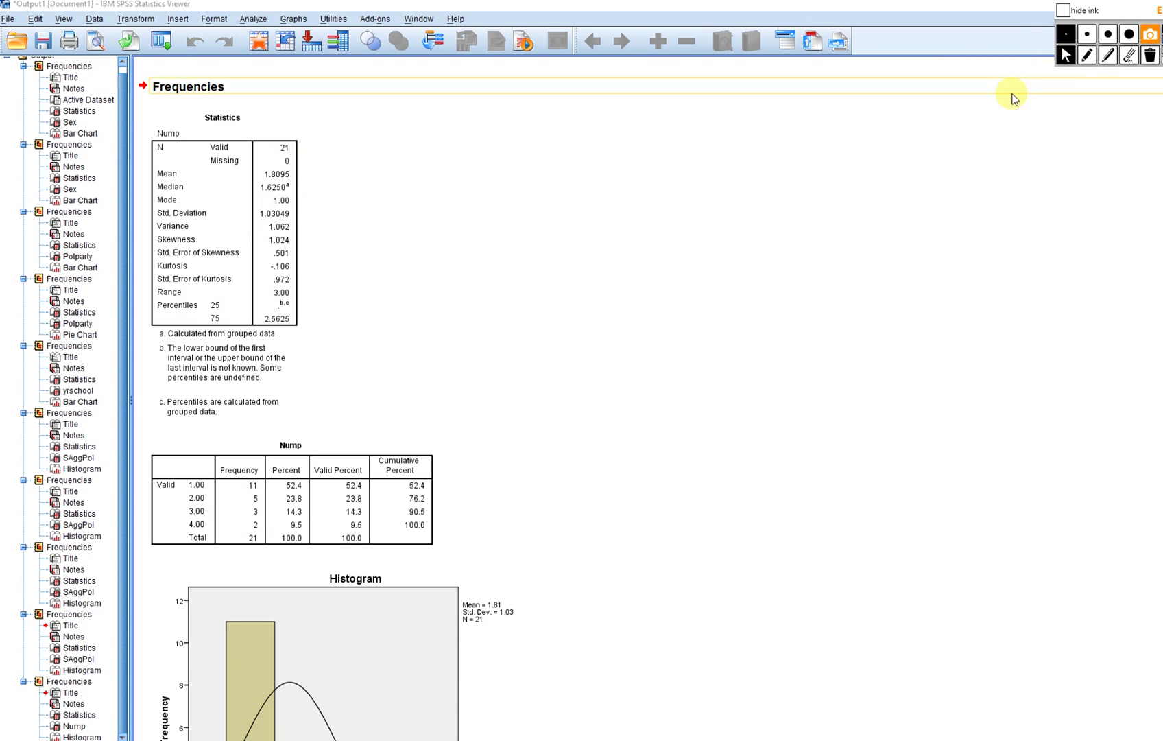
# Examine the Frequency, Percent and Valid Percent columns of Nump's frequency table, marking the figures with ink
pyautogui.scroll(-3, 821, 371)
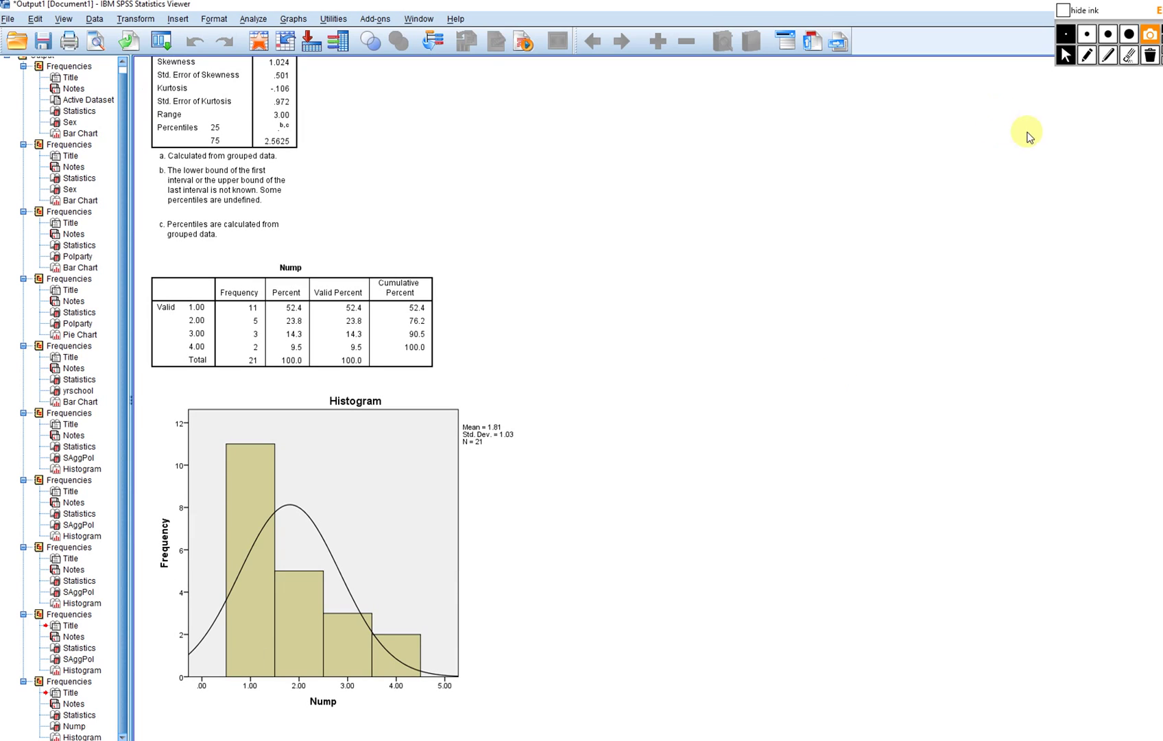
pyautogui.click(1087, 55)
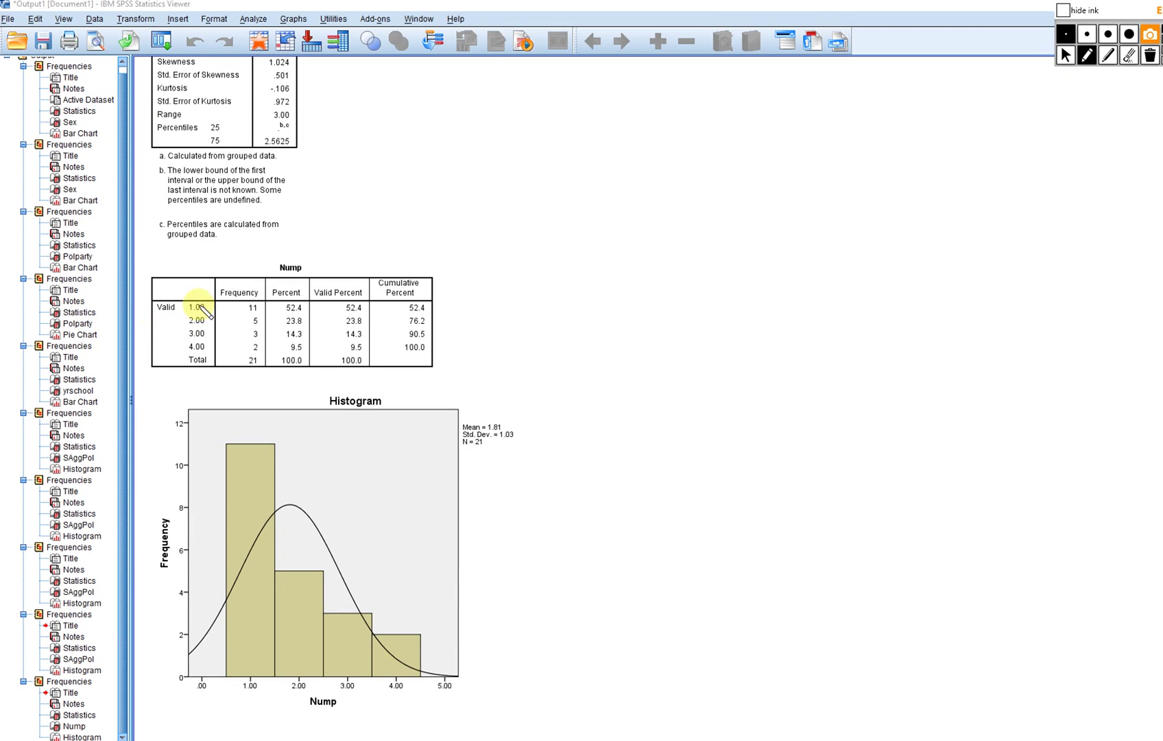
pyautogui.moveTo(241, 283)
pyautogui.mouseDown()
pyautogui.moveTo(251, 266)
pyautogui.moveTo(268, 365)
pyautogui.mouseUp()
pyautogui.moveTo(267, 300)
pyautogui.mouseDown()
pyautogui.moveTo(233, 308)
pyautogui.moveTo(239, 347)
pyautogui.moveTo(259, 352)
pyautogui.mouseUp()
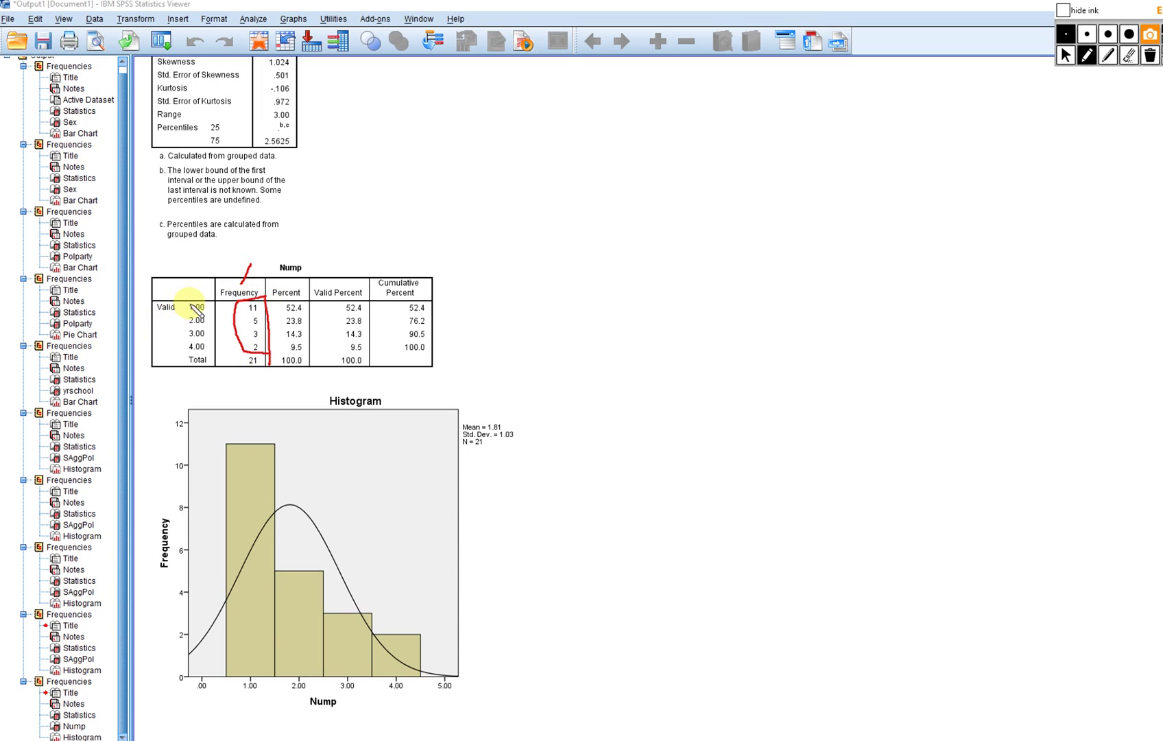
pyautogui.moveTo(205, 301)
pyautogui.mouseDown()
pyautogui.moveTo(223, 322)
pyautogui.moveTo(213, 351)
pyautogui.mouseUp()
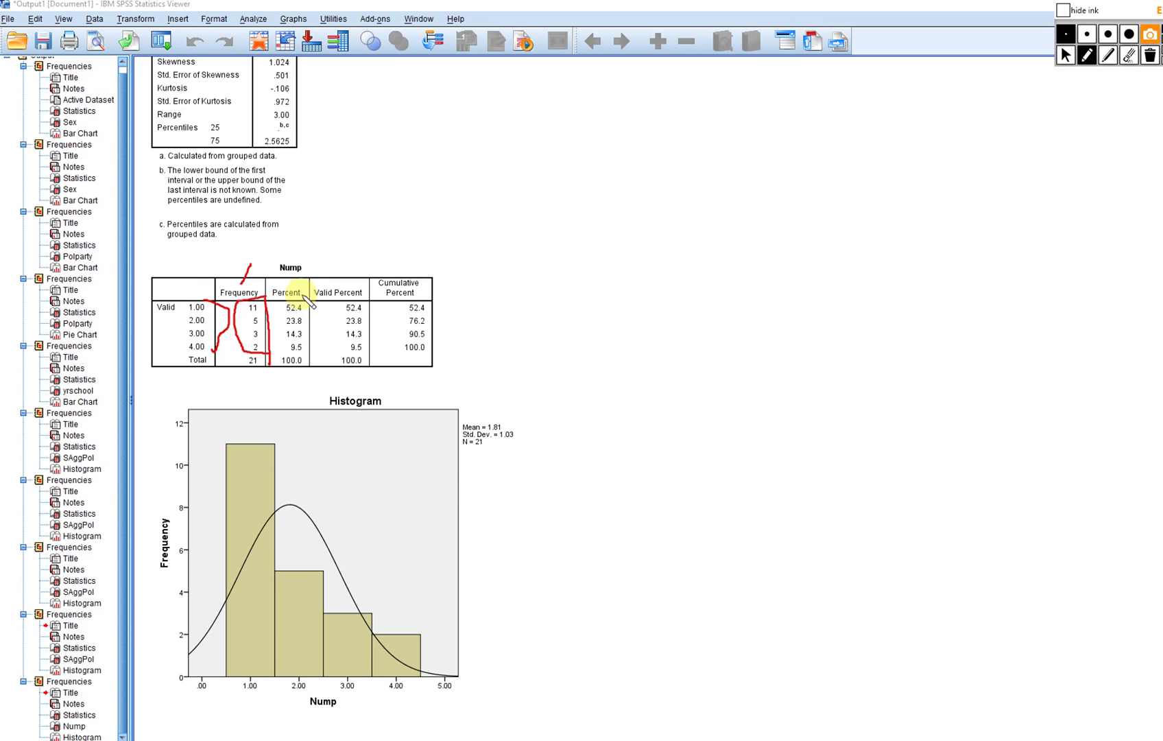
pyautogui.moveTo(351, 280); pyautogui.dragTo(365, 260)
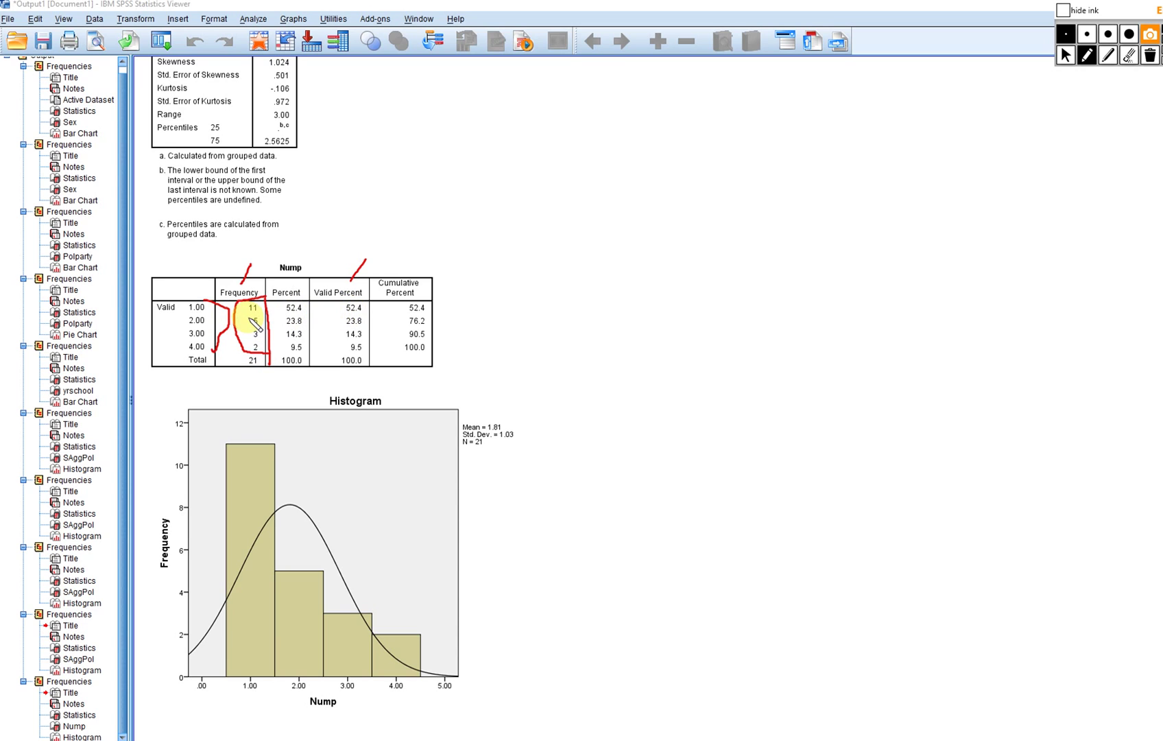
pyautogui.moveTo(343, 313)
pyautogui.mouseDown()
pyautogui.moveTo(369, 315)
pyautogui.moveTo(366, 338)
pyautogui.moveTo(363, 327)
pyautogui.mouseUp()
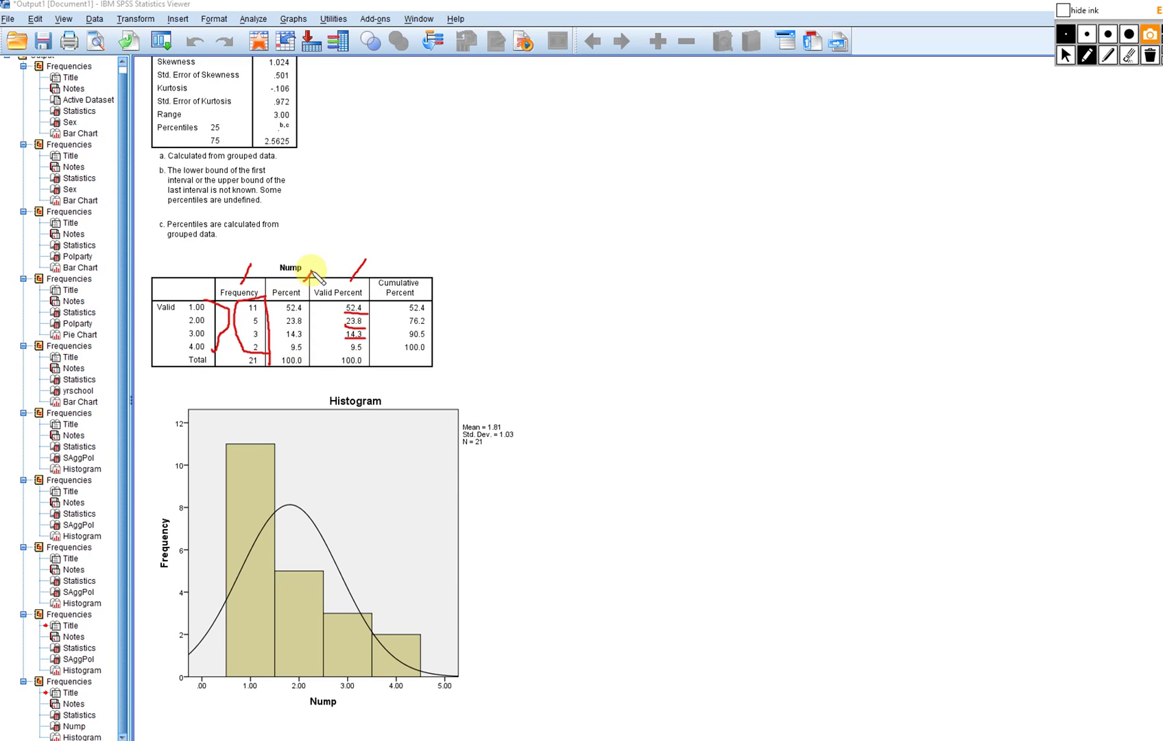
pyautogui.moveTo(306, 280); pyautogui.dragTo(313, 270)
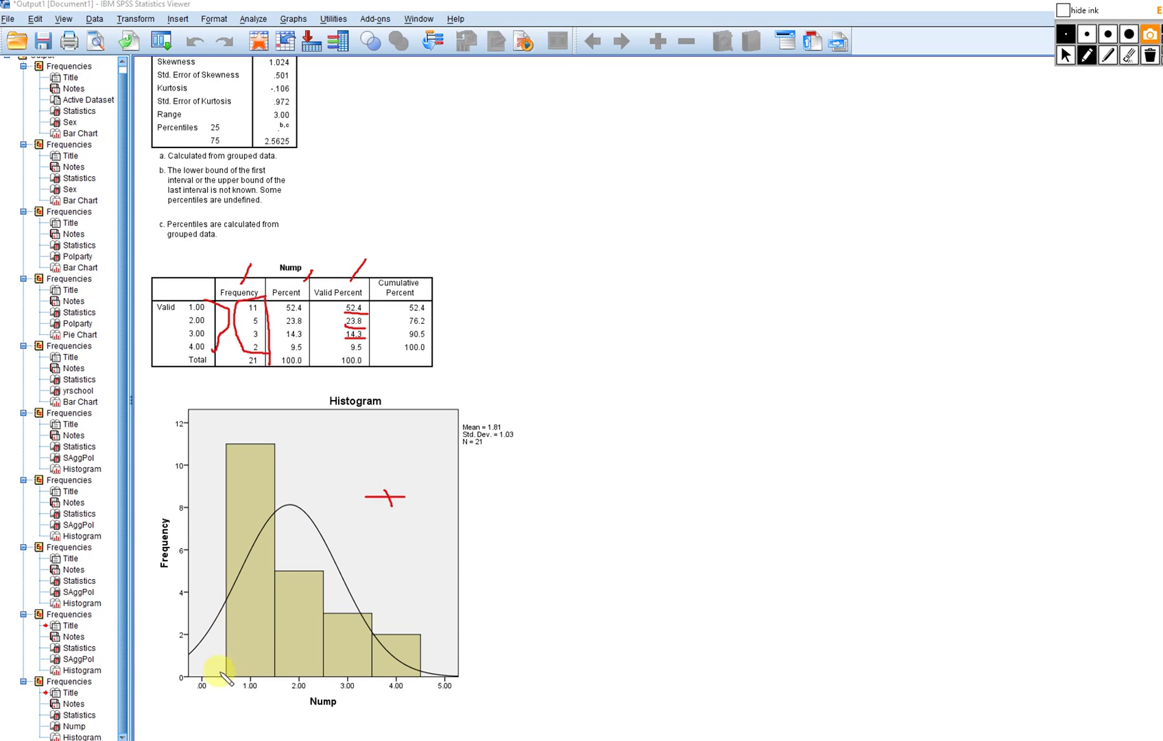
# Trace the shape of Nump's distribution over the histogram to judge its skew, and clear the ink
pyautogui.moveTo(197, 679); pyautogui.dragTo(226, 625)
pyautogui.moveTo(229, 507)
pyautogui.mouseDown()
pyautogui.moveTo(234, 435)
pyautogui.moveTo(286, 472)
pyautogui.moveTo(314, 546)
pyautogui.moveTo(364, 611)
pyautogui.moveTo(459, 667)
pyautogui.mouseUp()
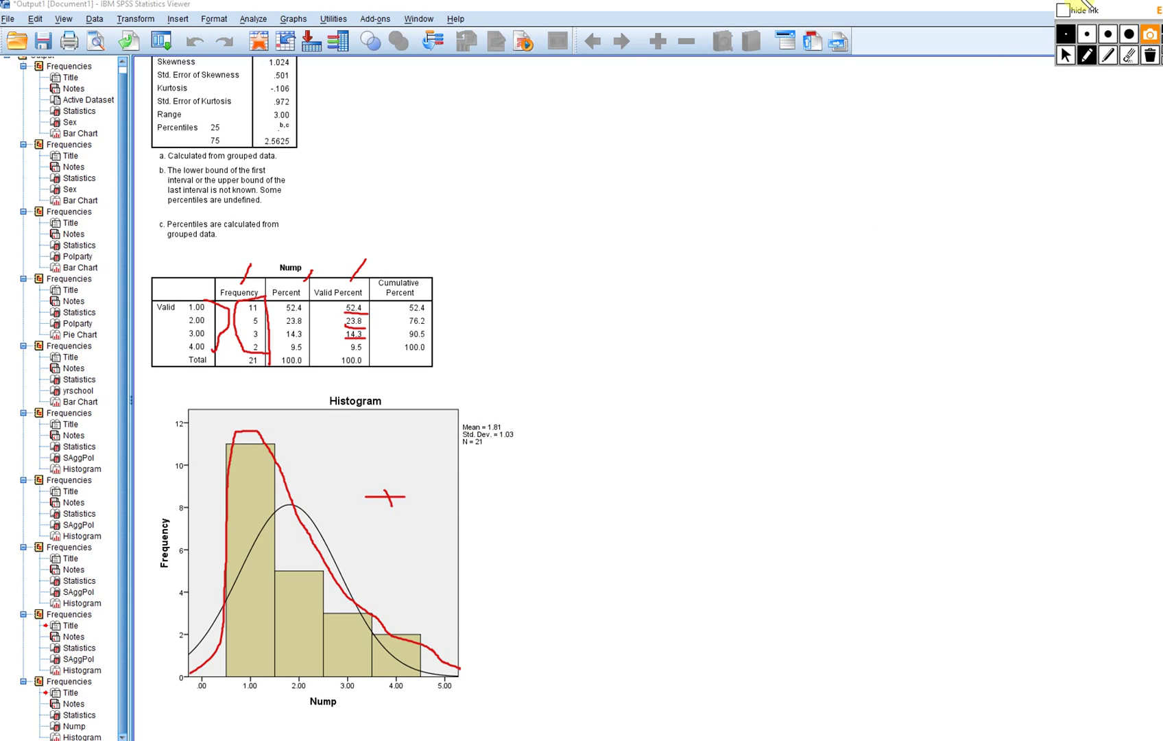
pyautogui.click(1150, 54)
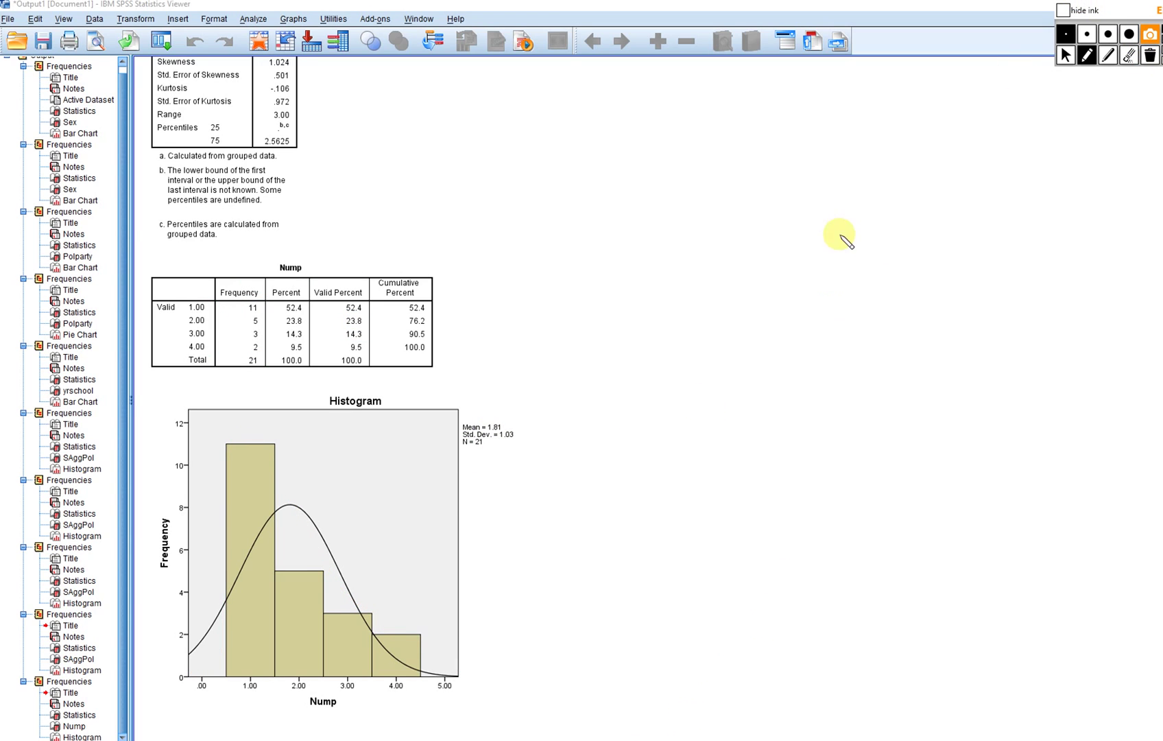
pyautogui.click(1065, 55)
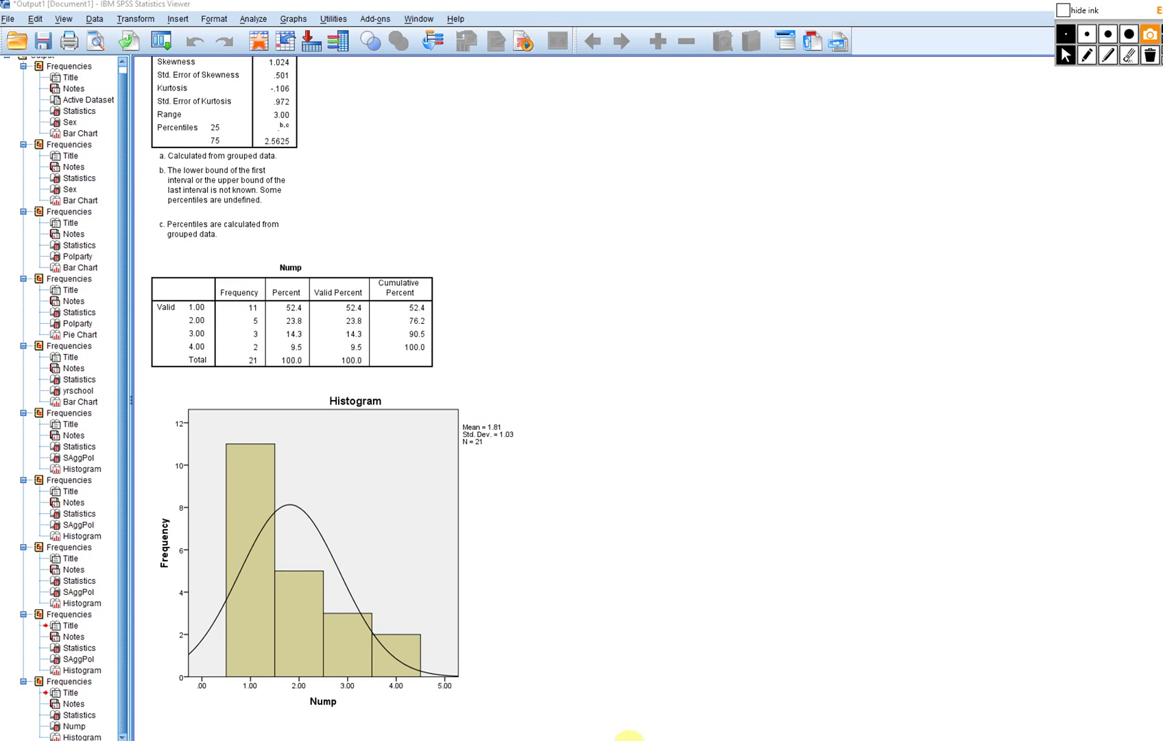